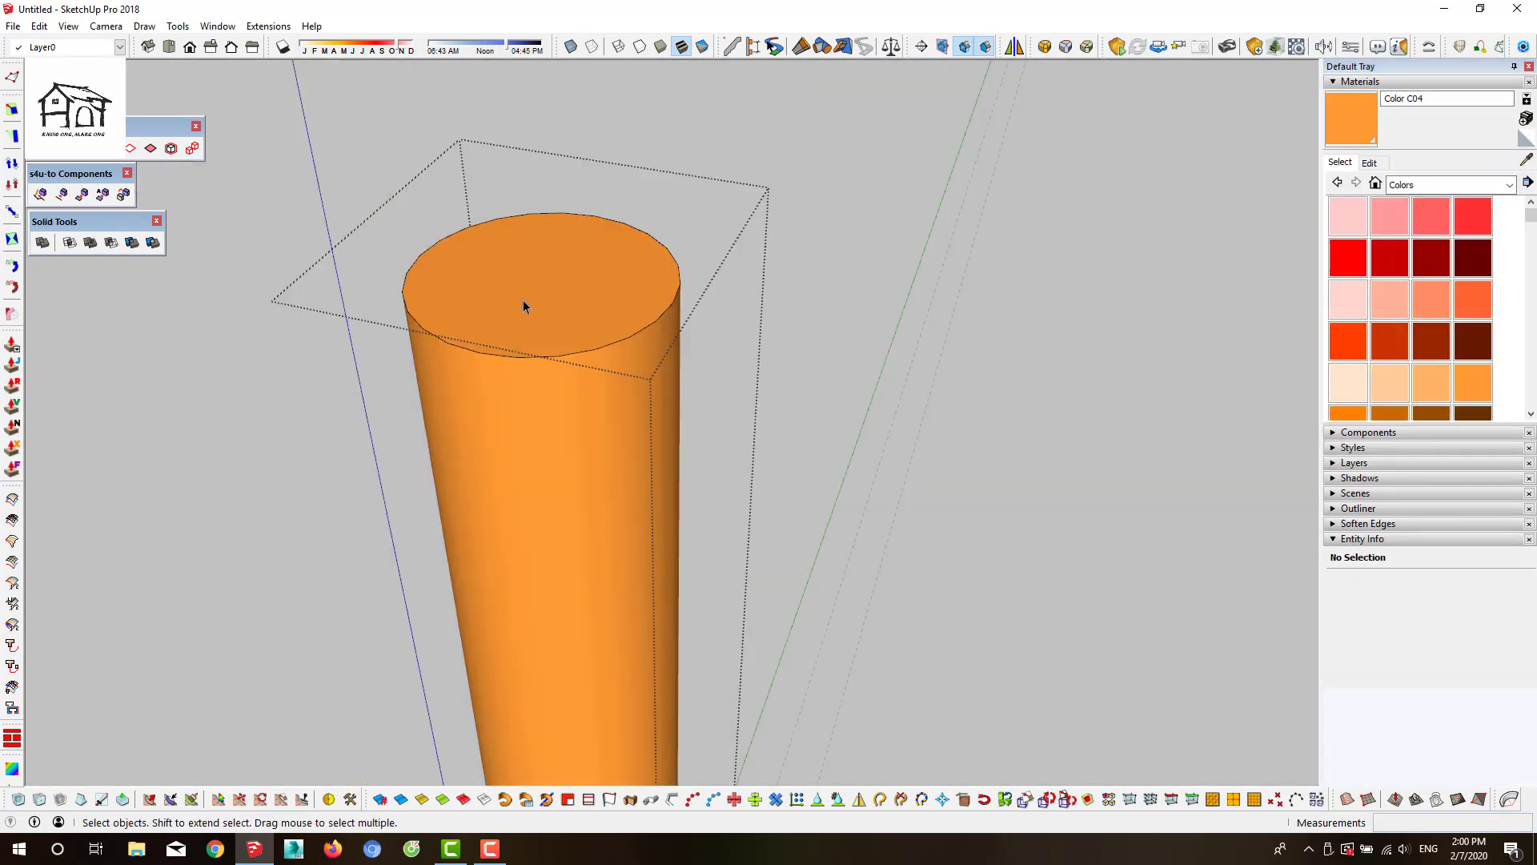
Push the inner circle on the post top down into a recess and pick the Wood material collection
click(577, 305)
key(space)
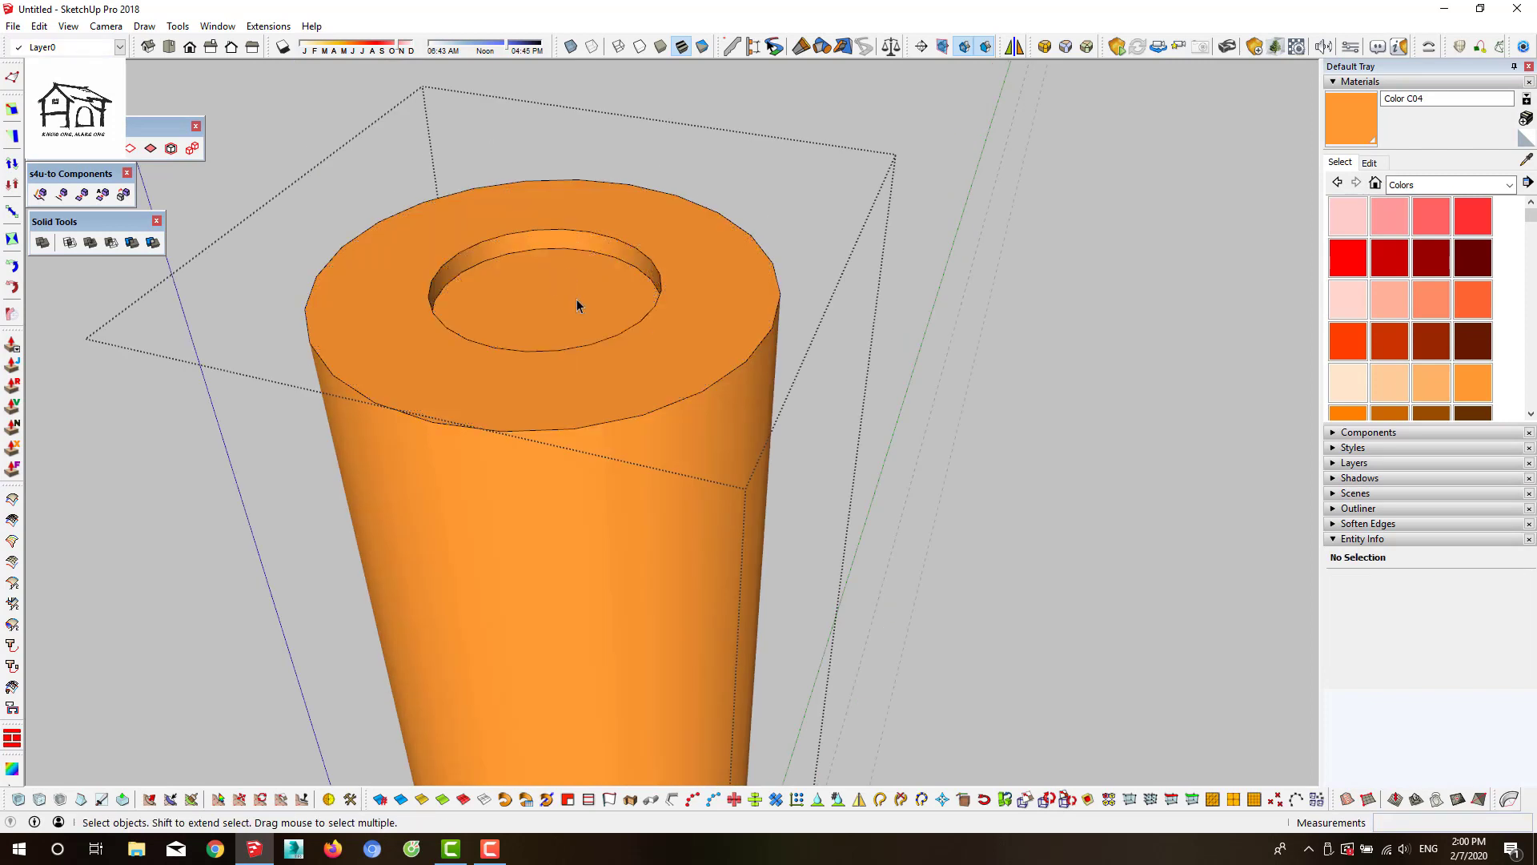
click(1449, 184)
click(1420, 393)
Paint the top ring with Wood OSB and load the bamboo texture at 60mm width
click(1356, 262)
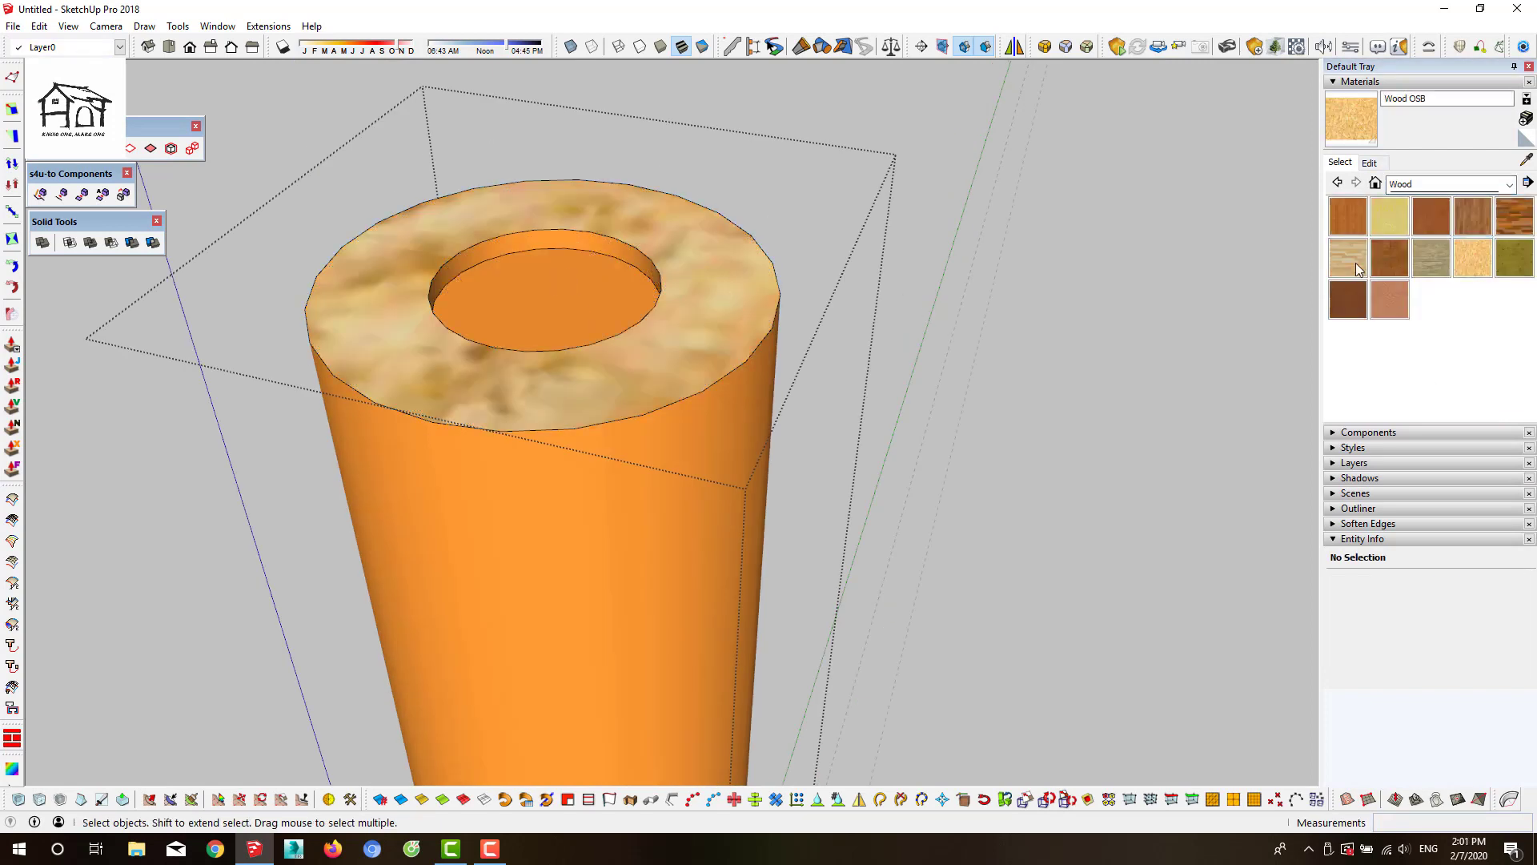
click(1369, 162)
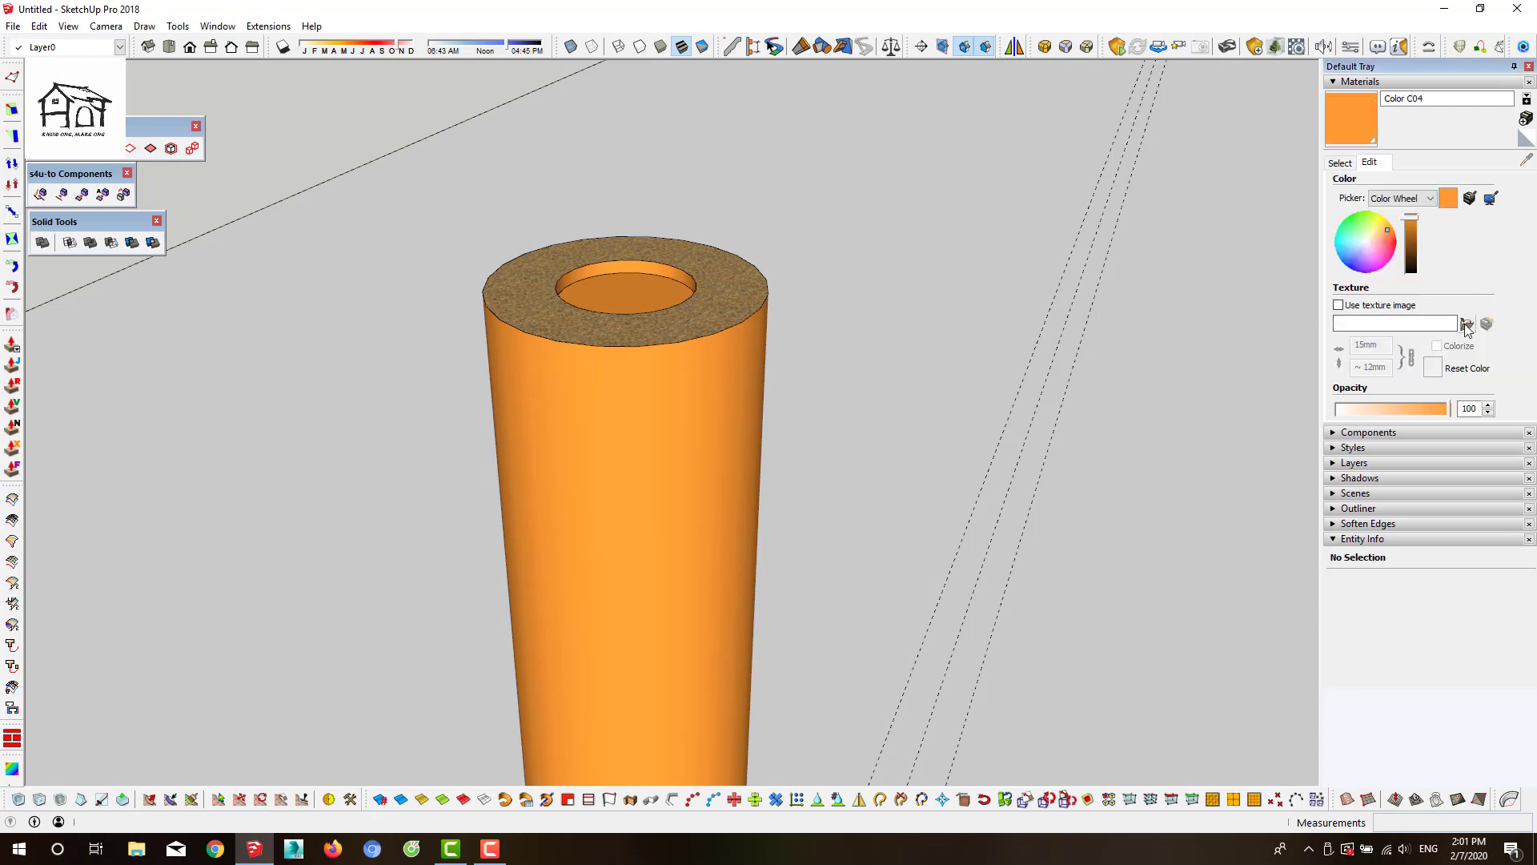
click(1467, 324)
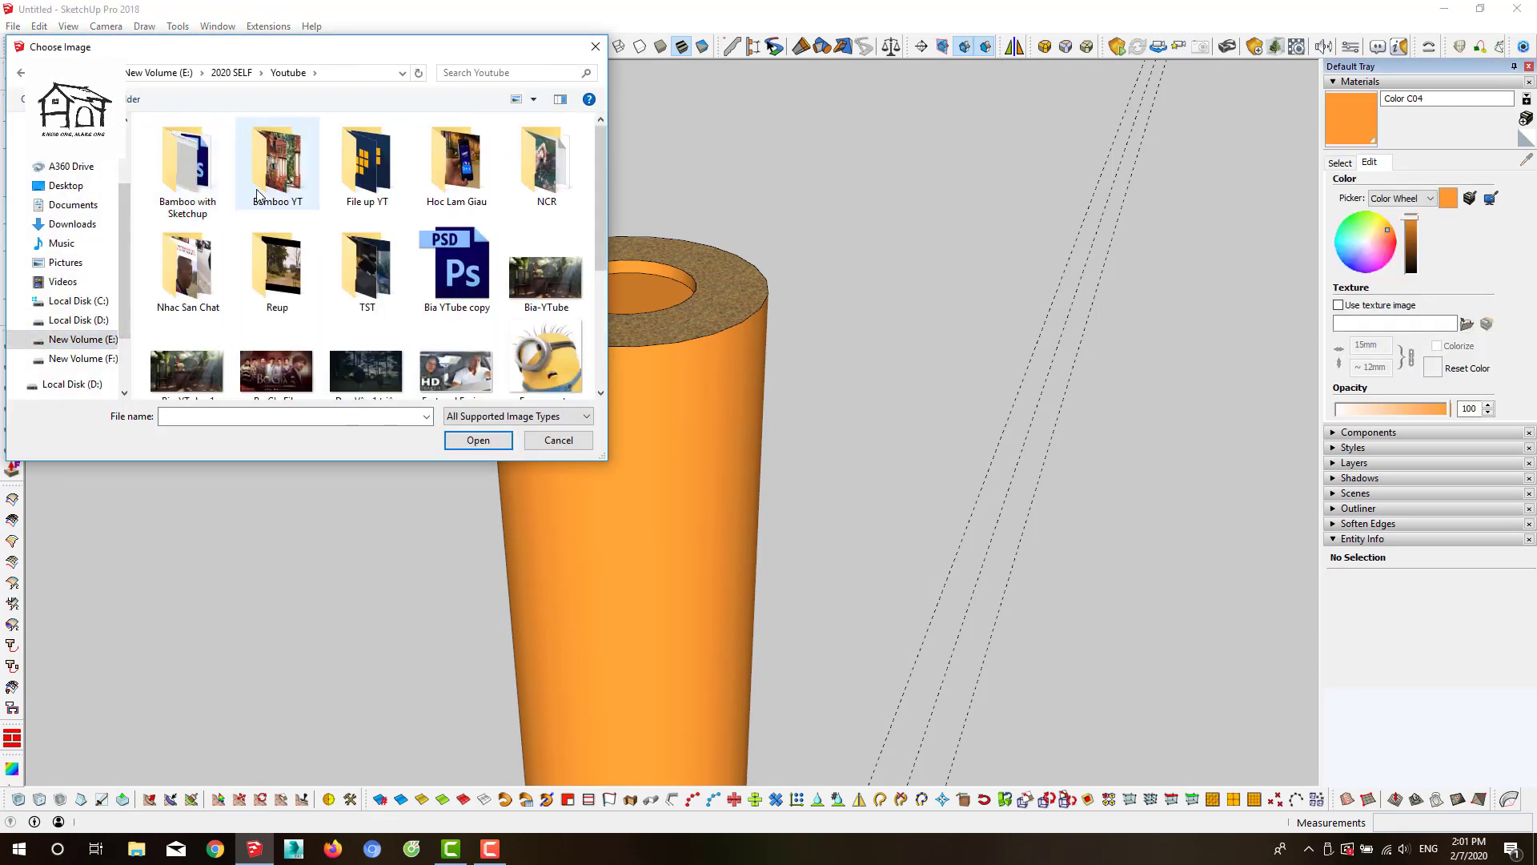
click(478, 442)
text(60)
key(Return)
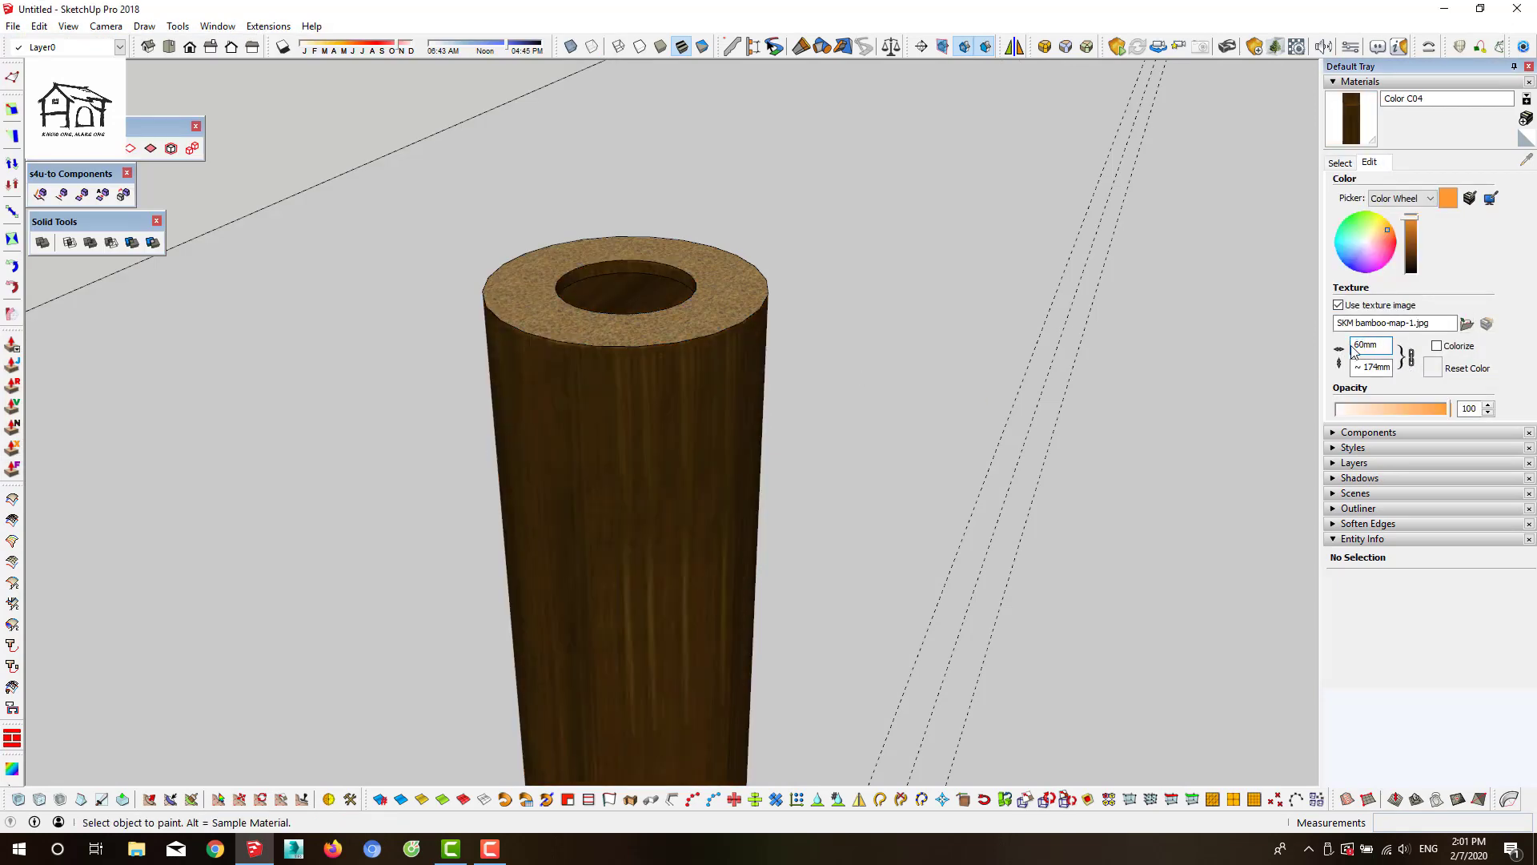
Lower the brightness of the Wood OSB material in the model
click(1343, 163)
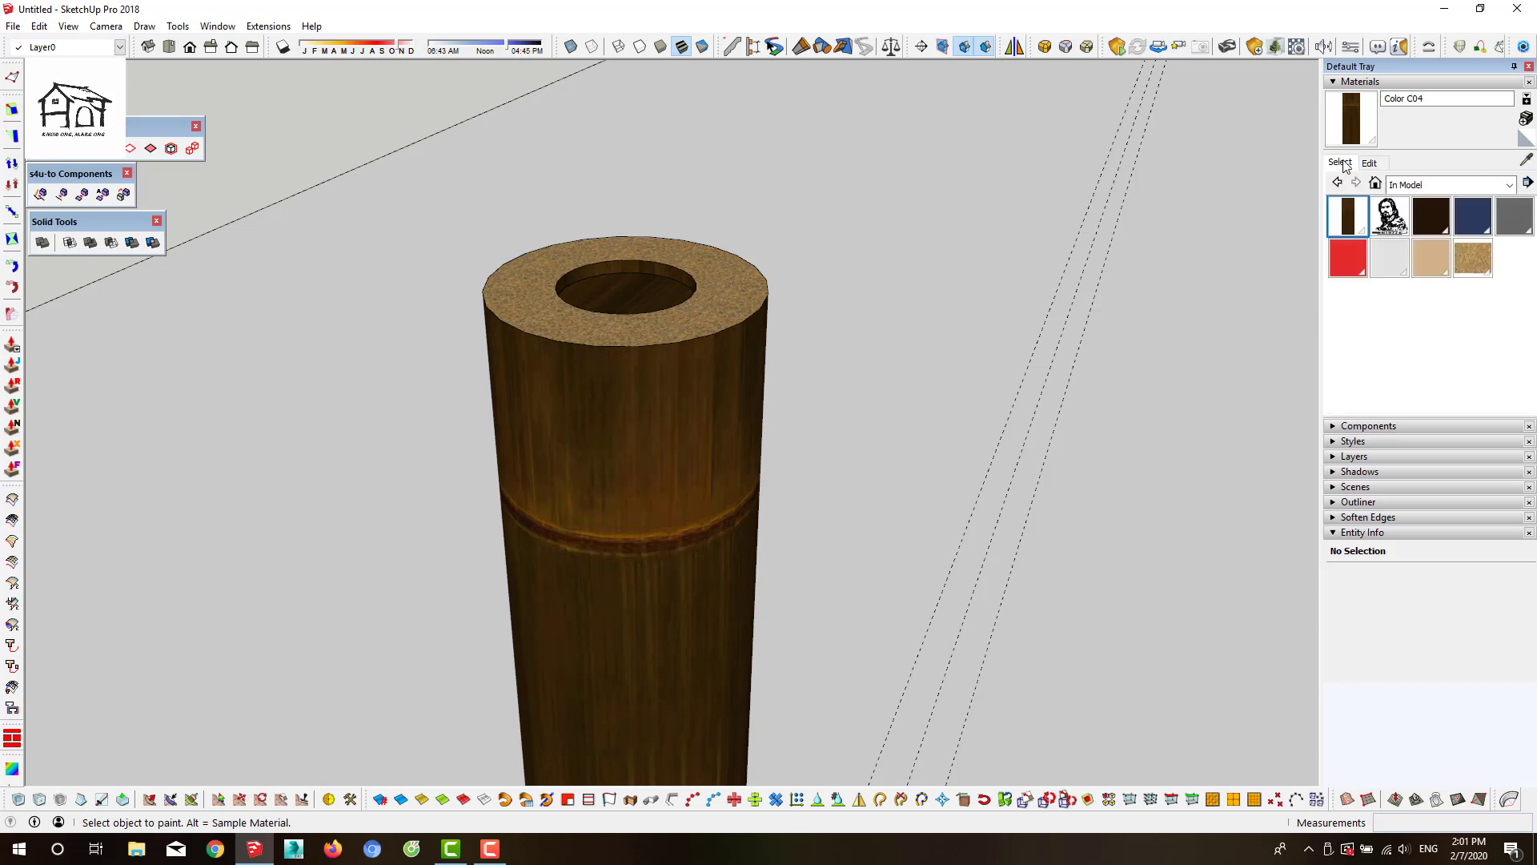
double_click(1472, 253)
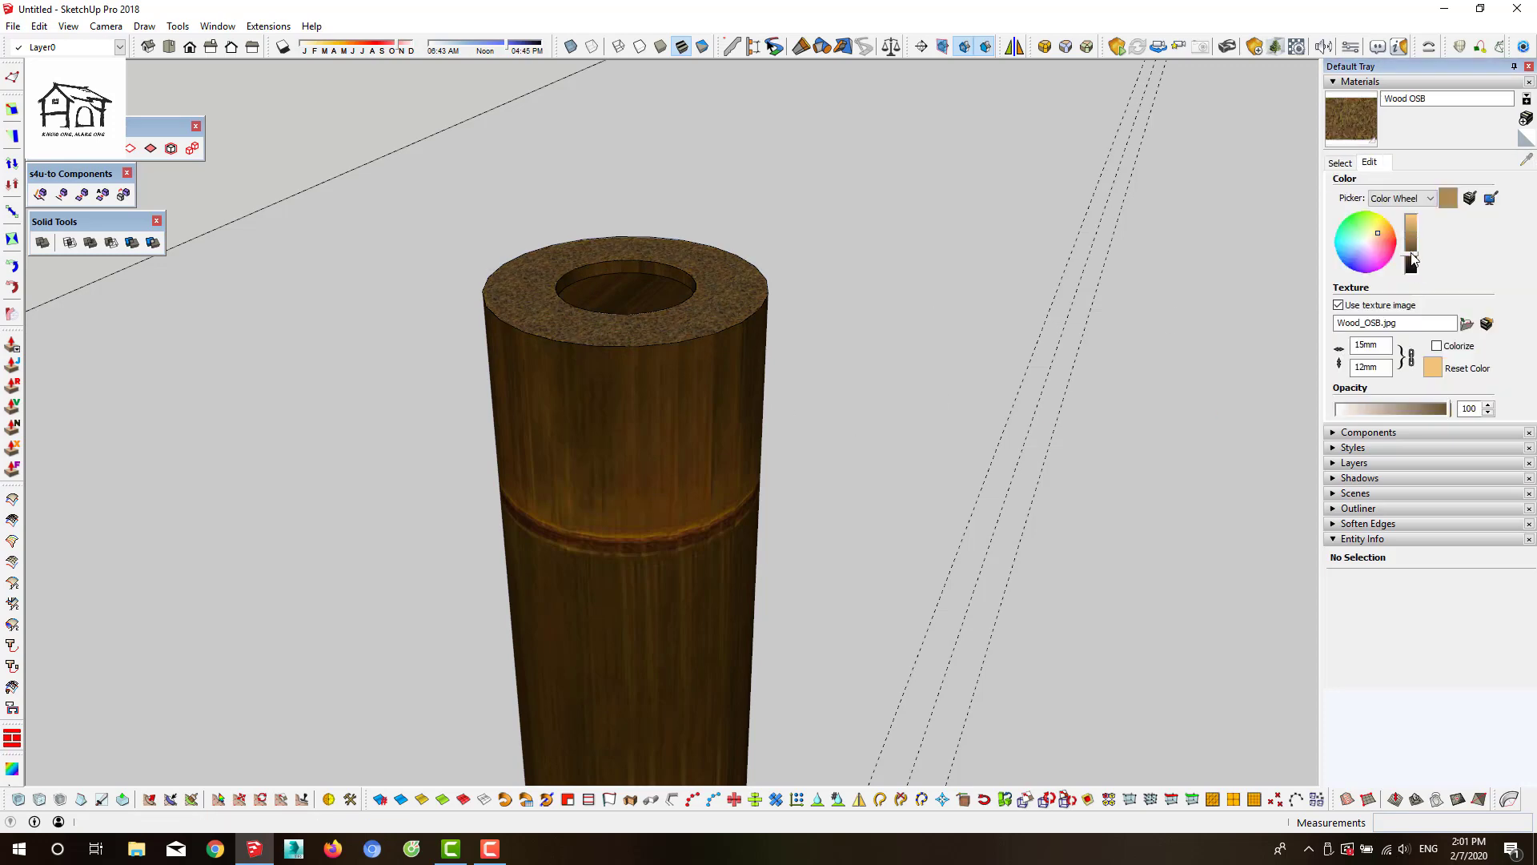
drag(1411, 240, 1411, 264)
click(1339, 163)
Reposition the bamboo texture on the post's face
scroll(641, 501, up, 3)
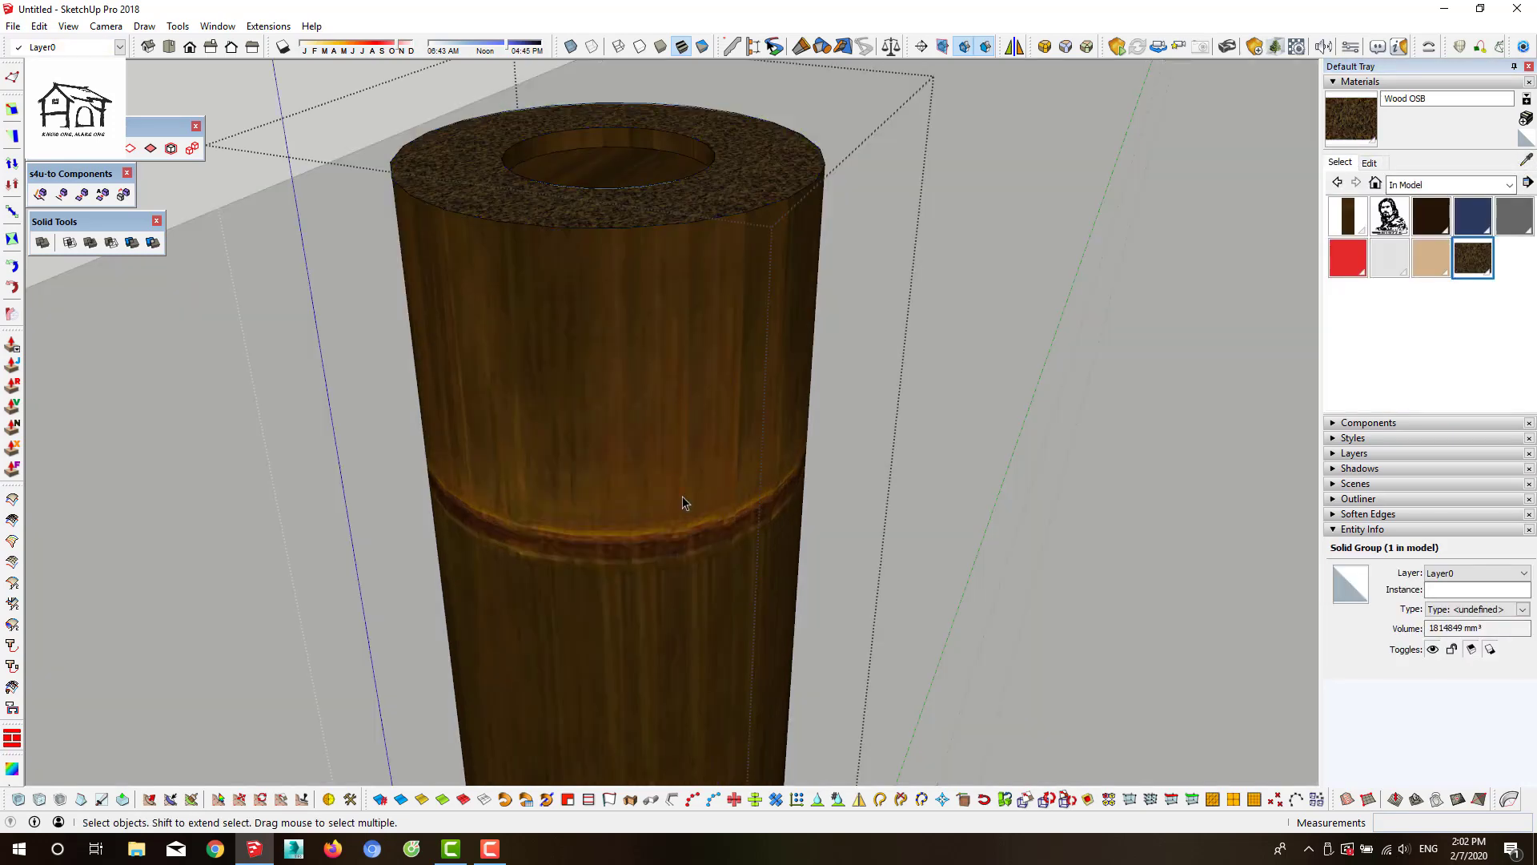
double_click(673, 276)
right_click(673, 276)
click(905, 300)
key(Return)
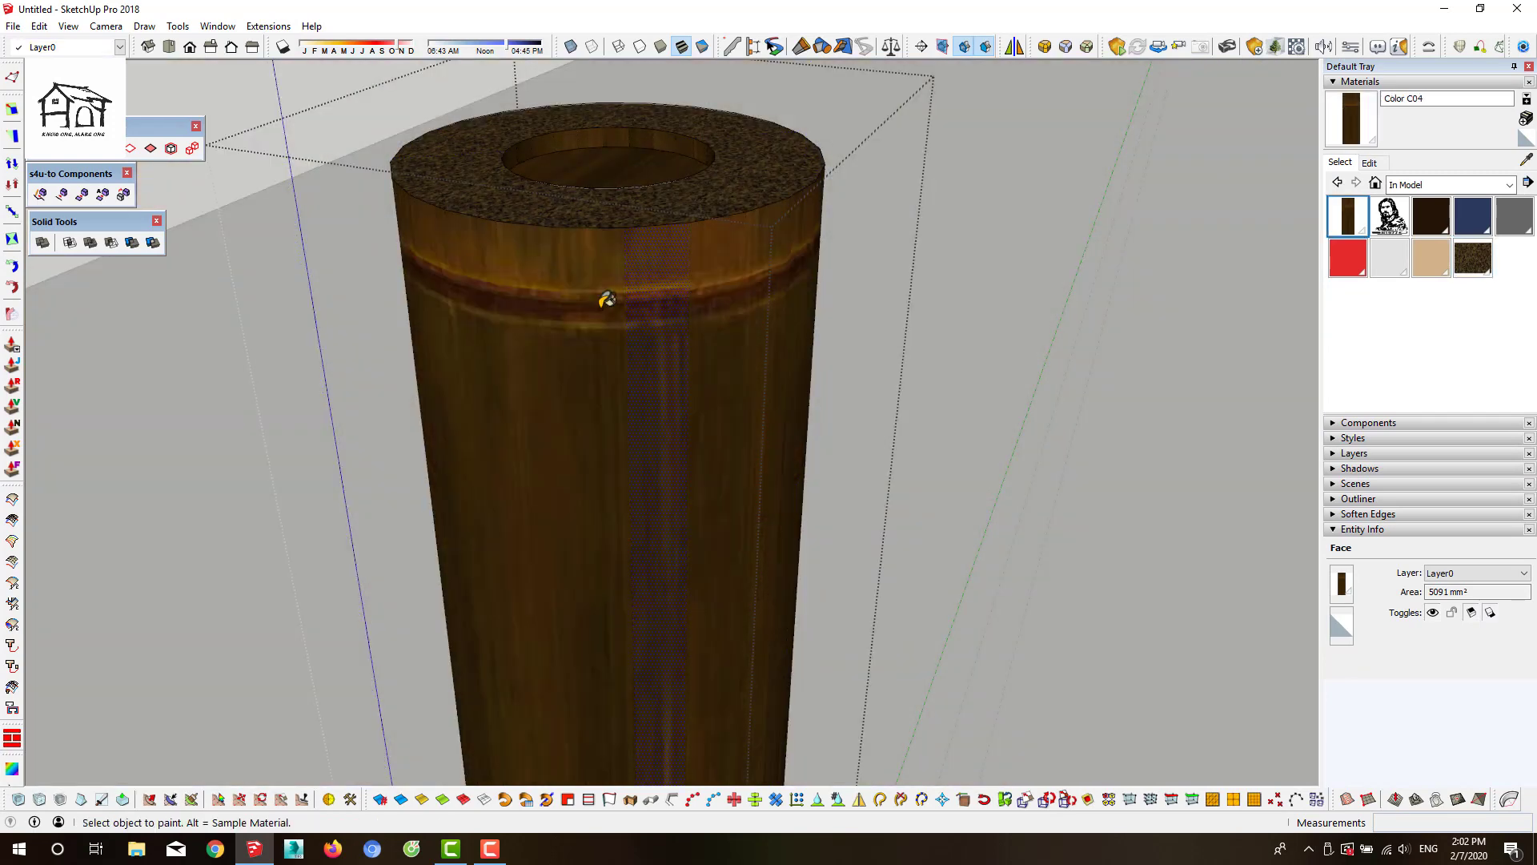
scroll(601, 302, down, 5)
scroll(528, 335, down, 2)
Mirror a copy of the bamboo post across the guide line
click(489, 473)
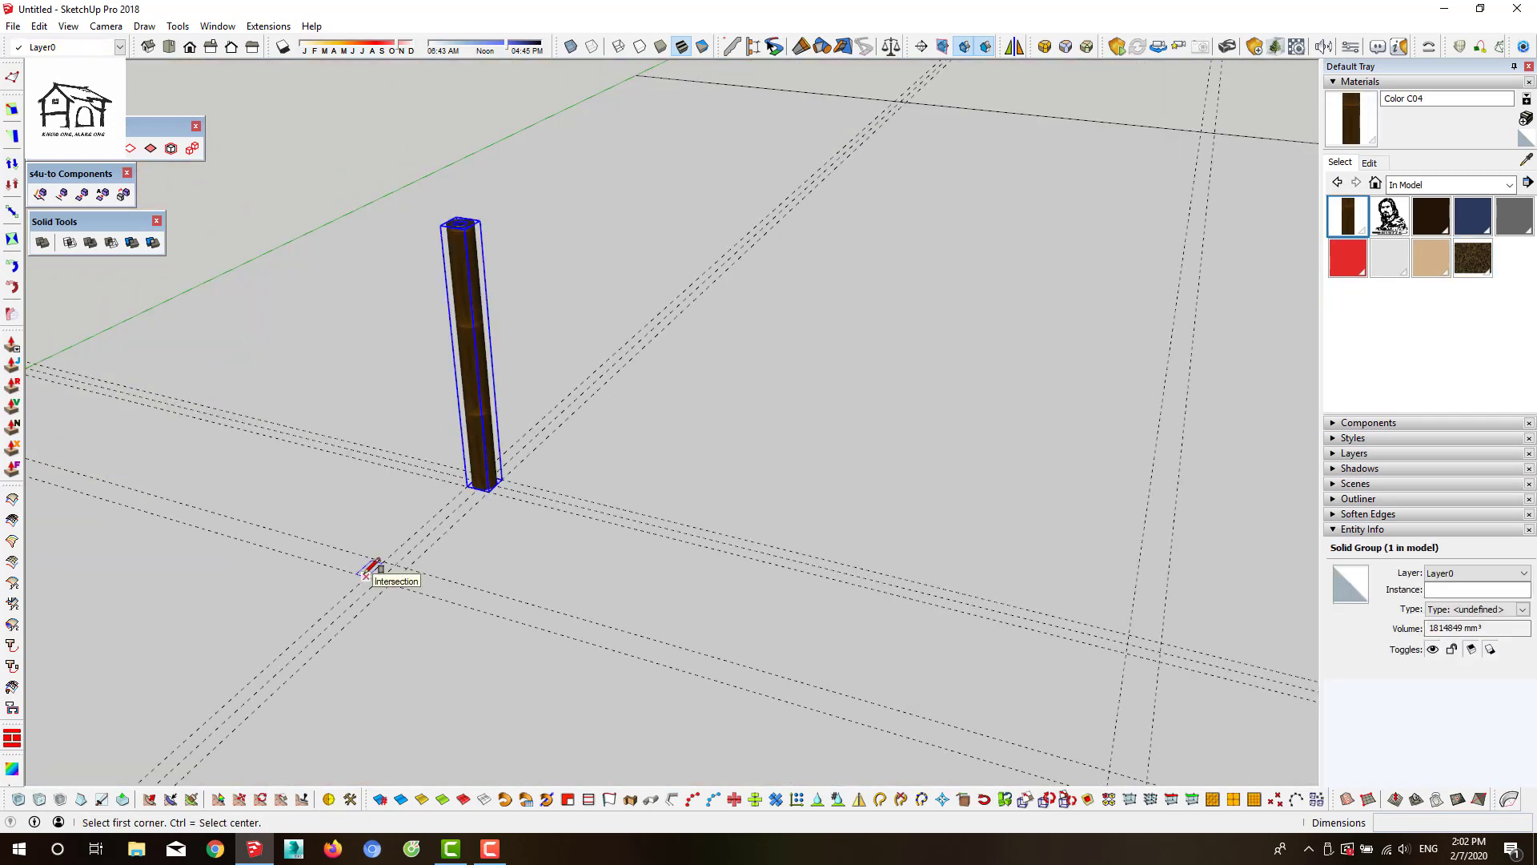
right_click(889, 495)
key(Escape)
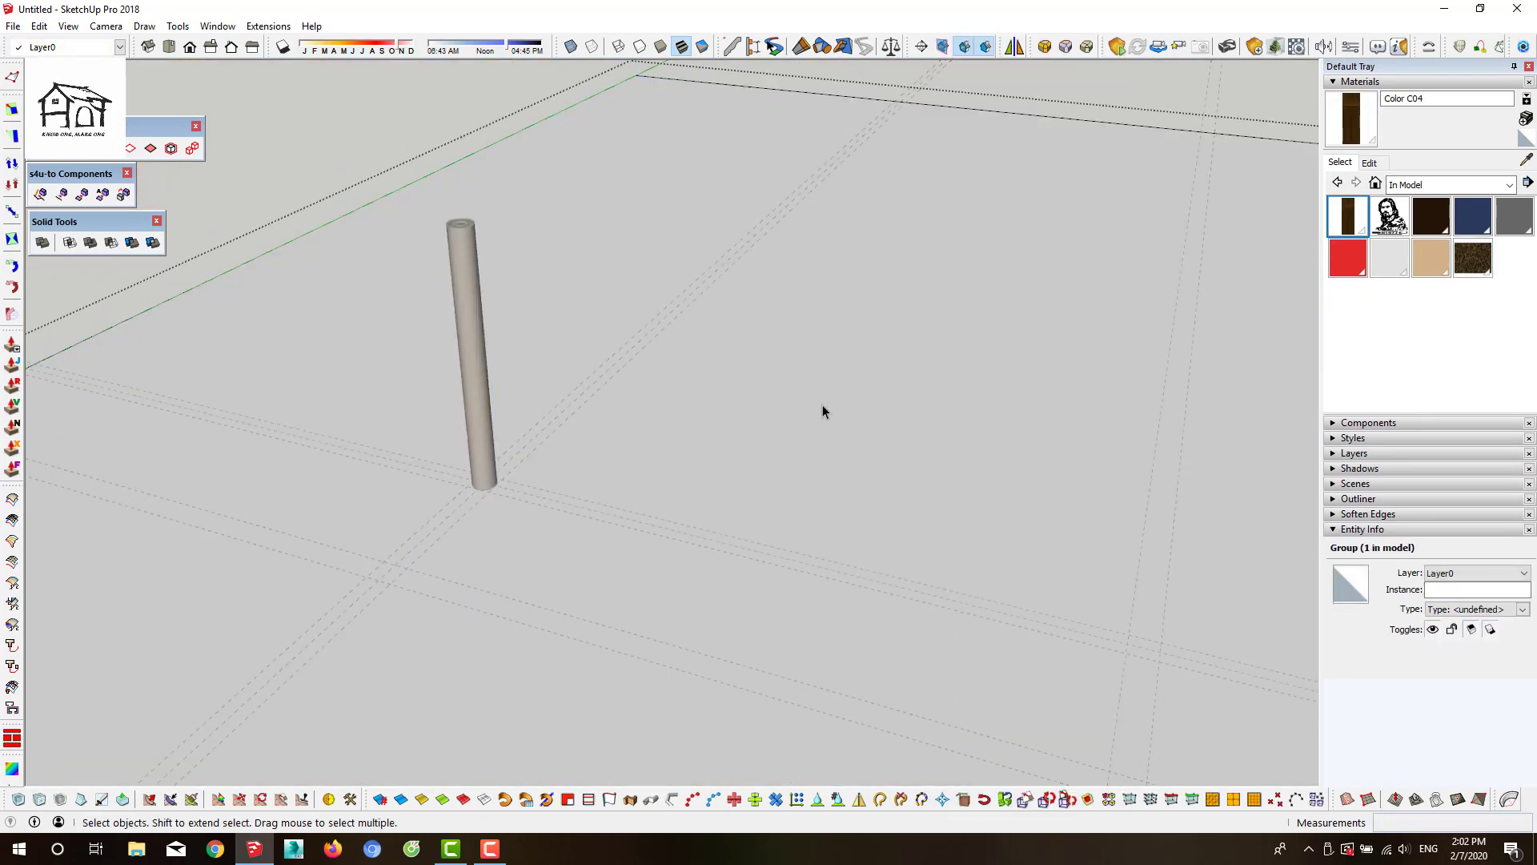
right_click(933, 480)
click(991, 564)
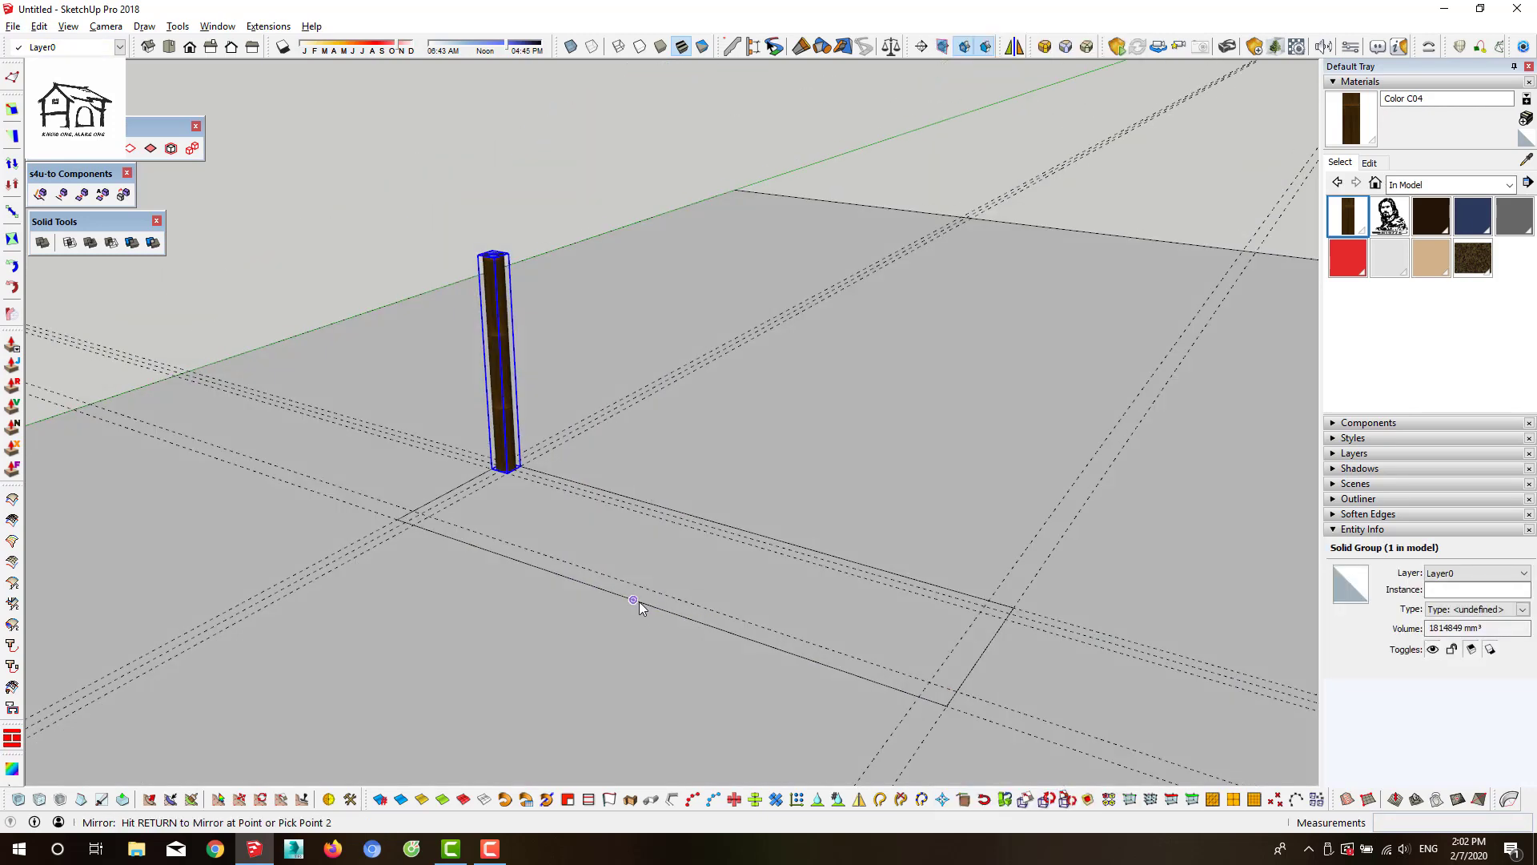
click(639, 602)
click(834, 456)
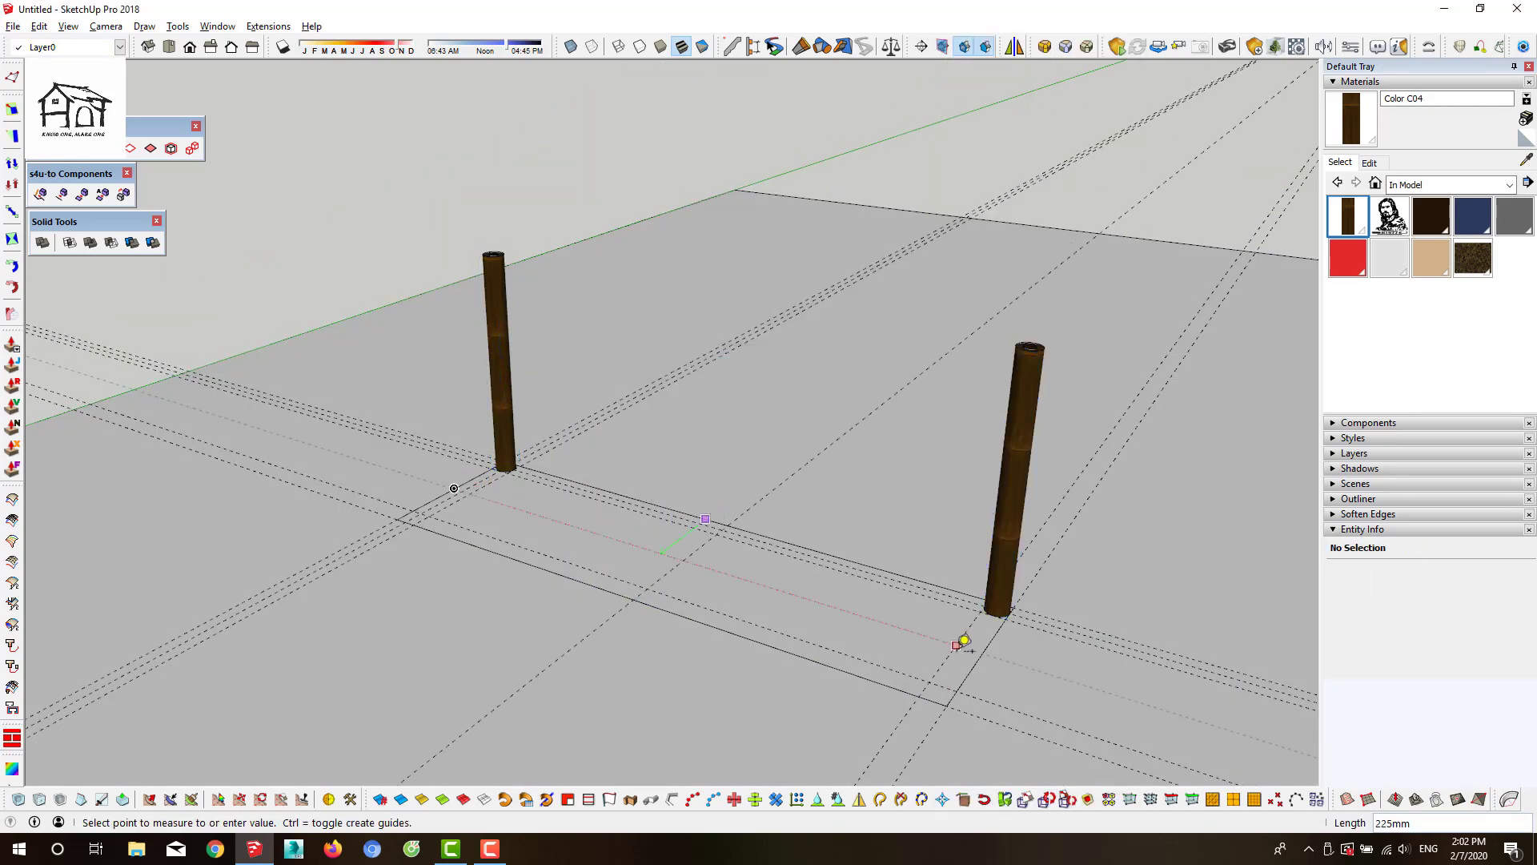
Mirror the left post across the other guide line, keeping the original, for a third post
middle_drag(964, 640, 765, 597)
click(513, 449)
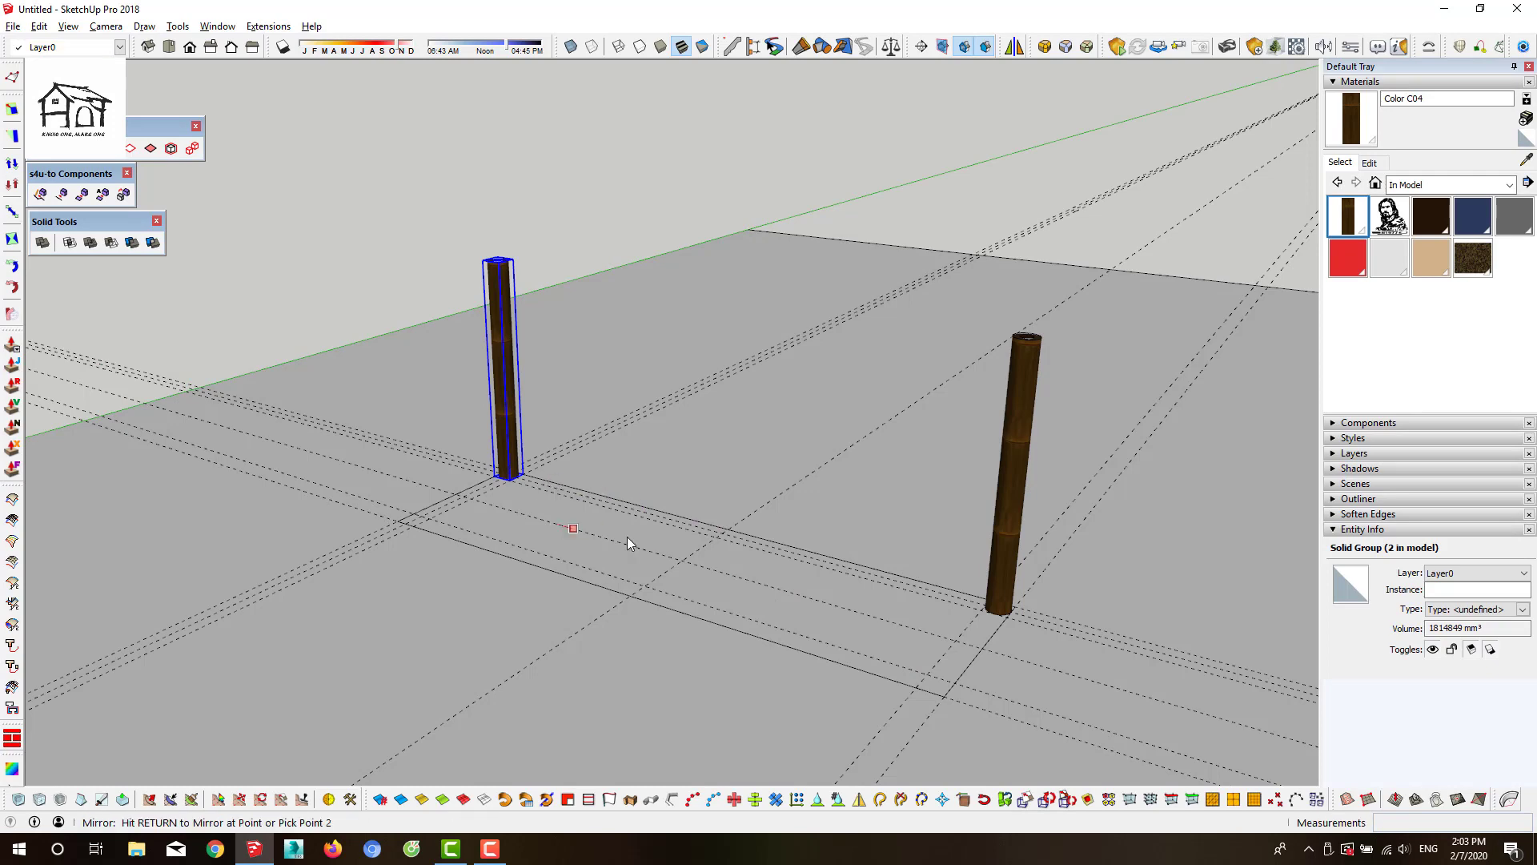
key(Return)
click(737, 461)
middle_drag(737, 461, 851, 698)
scroll(851, 698, up, 3)
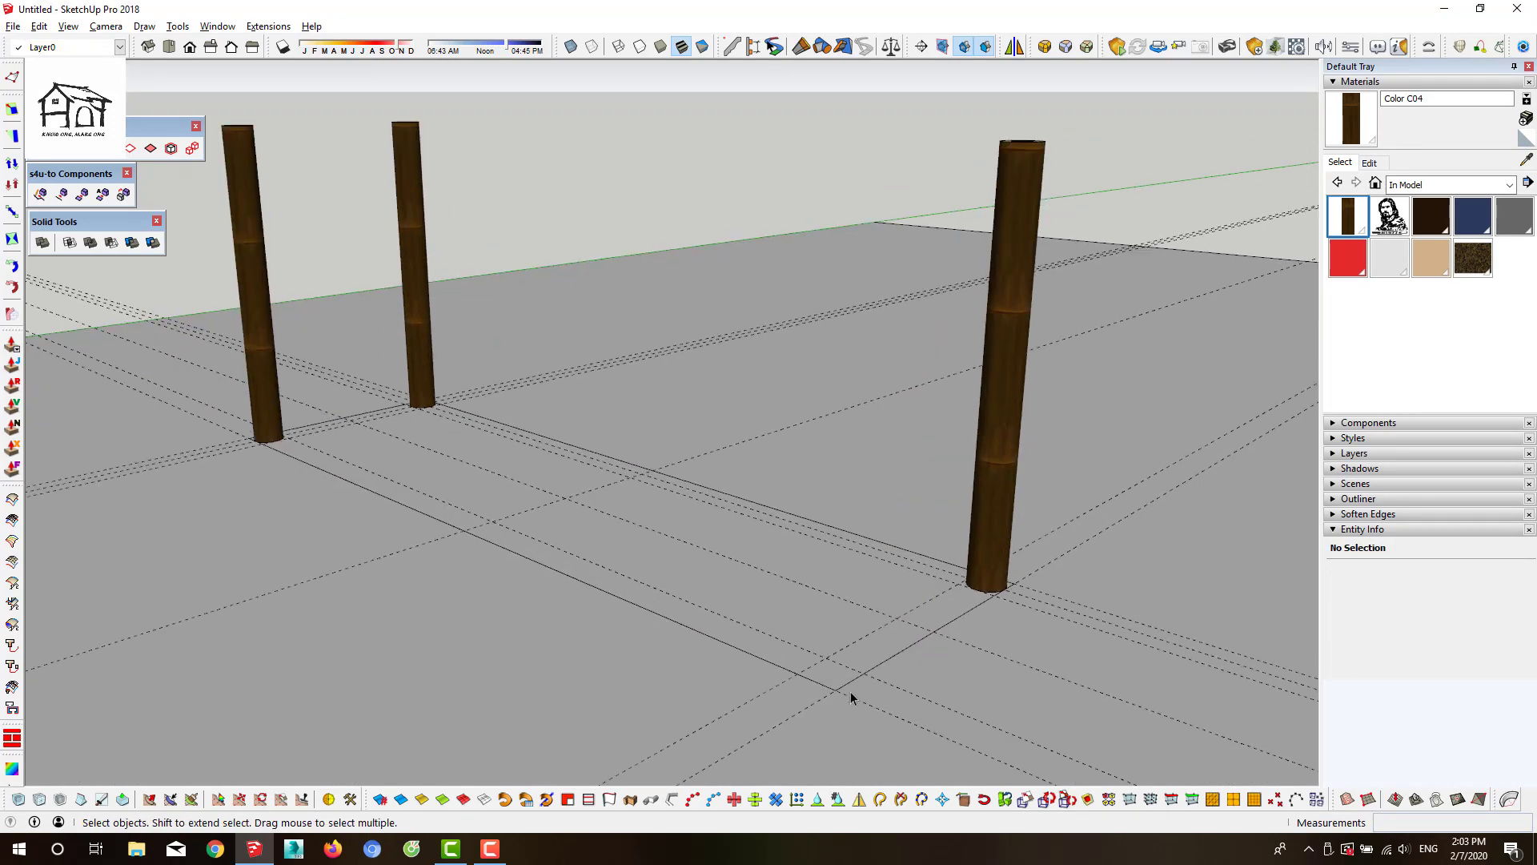
scroll(837, 696, up, 2)
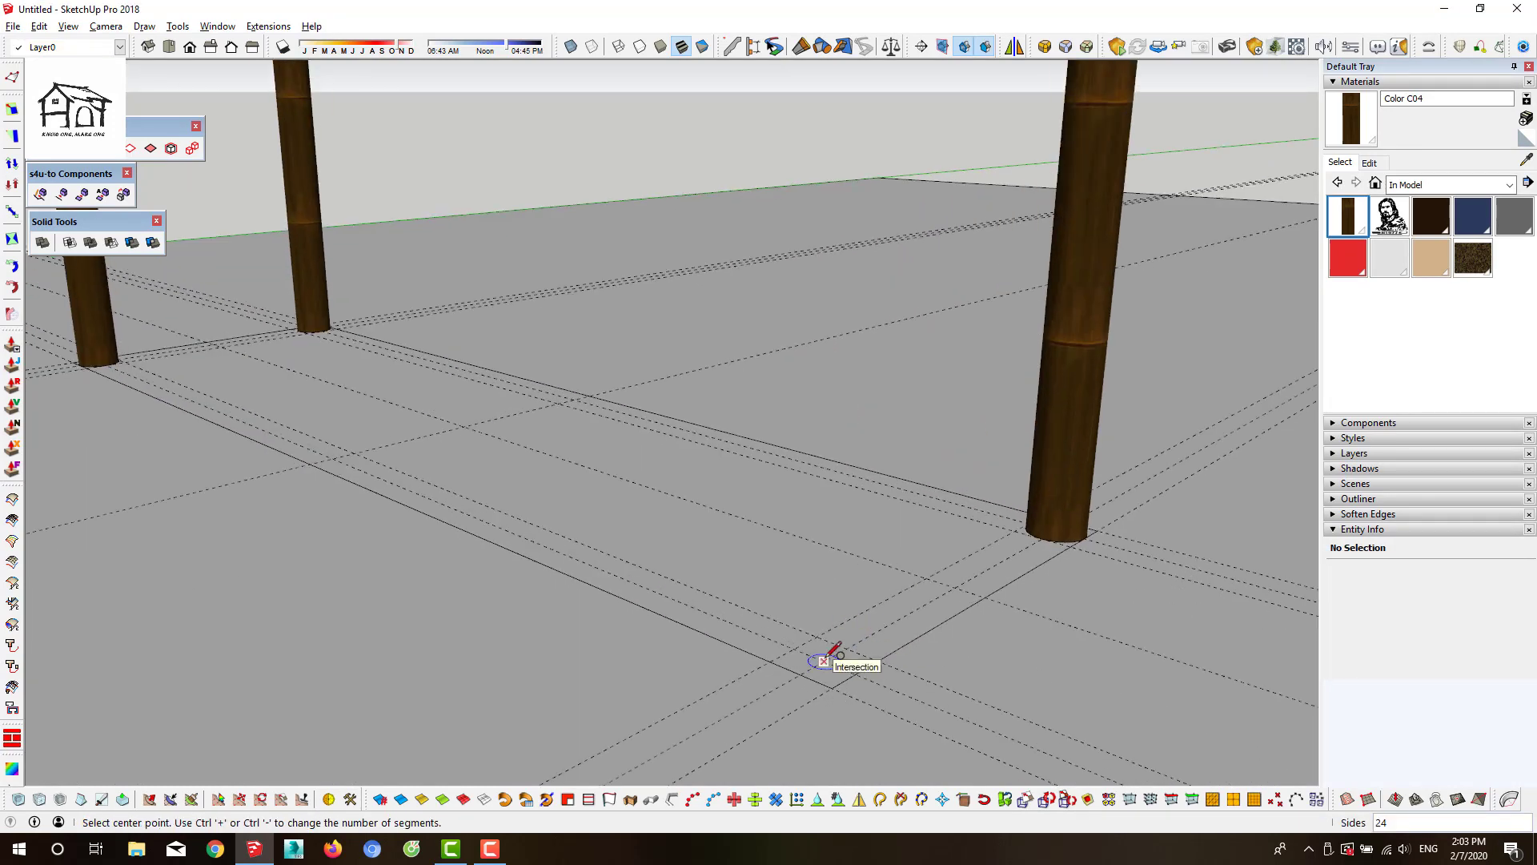
Move the circle group onto the post and extrude it into a bamboo rail
drag(780, 600, 879, 724)
scroll(830, 663, up, 1)
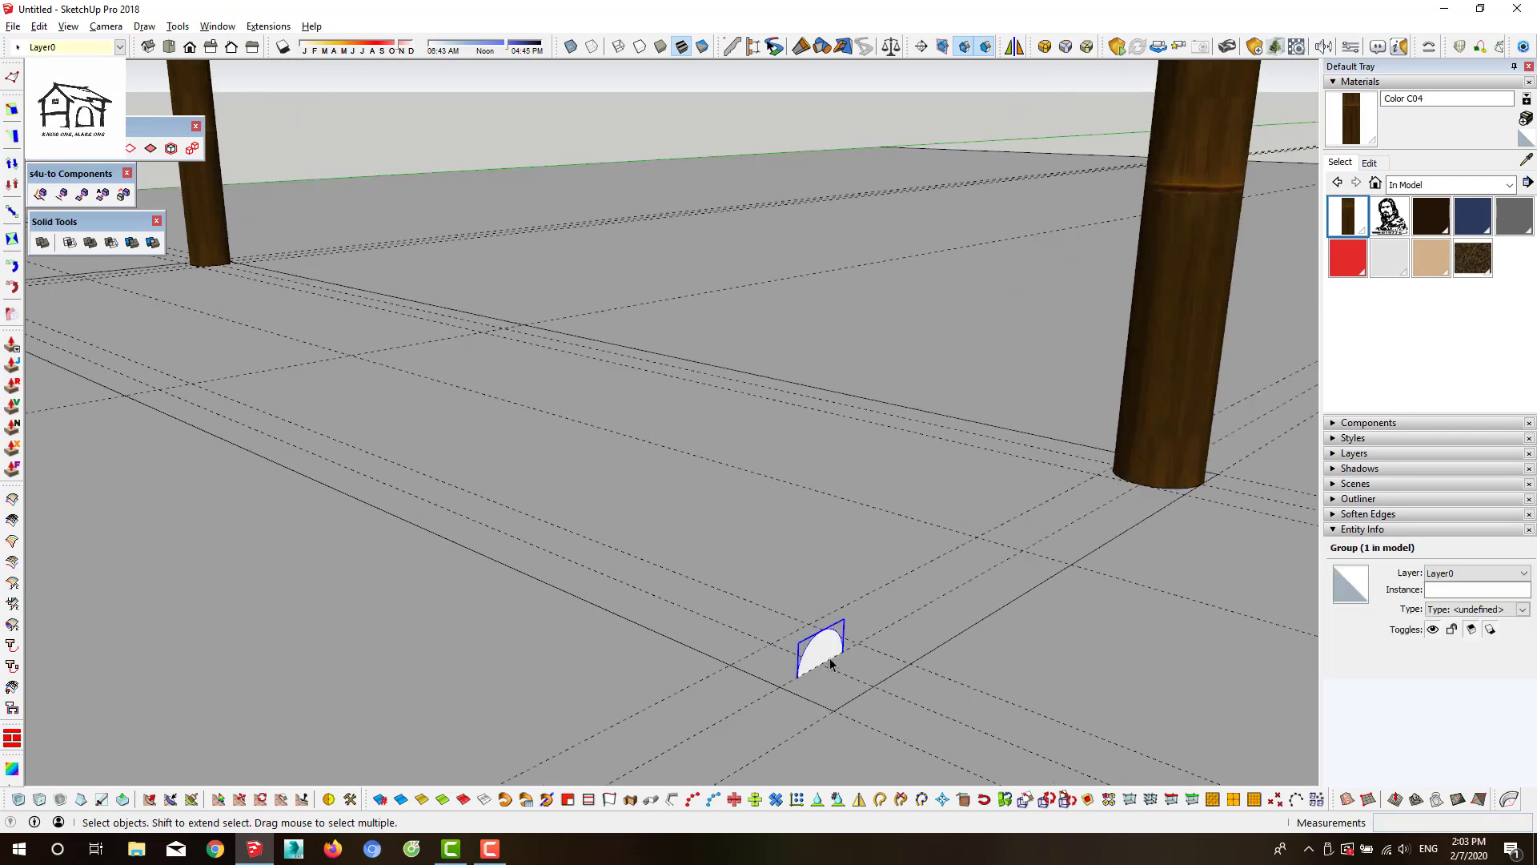
click(819, 554)
middle_drag(857, 632, 840, 301)
double_click(840, 302)
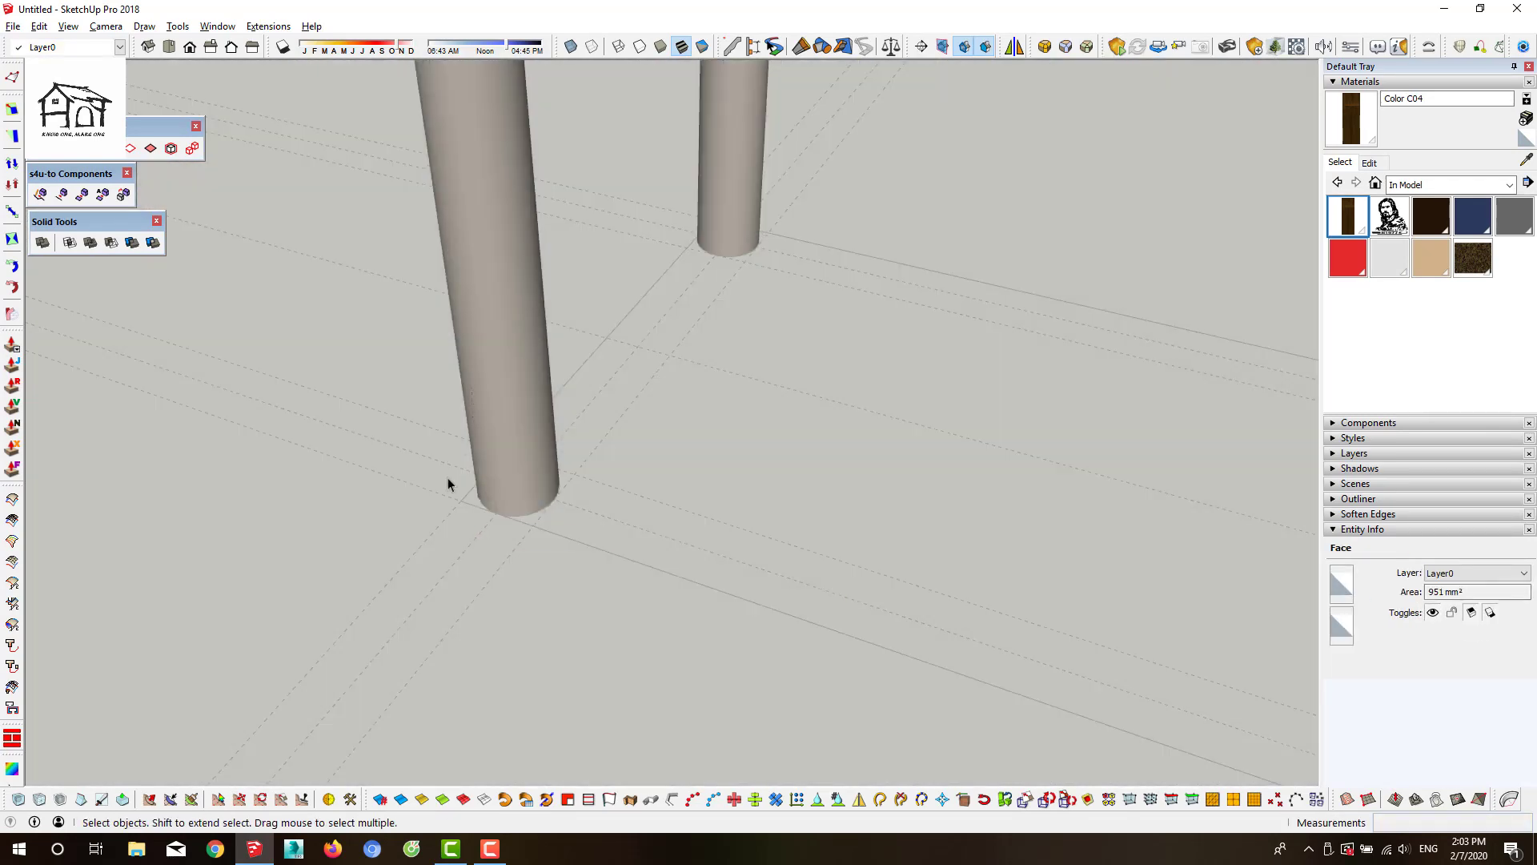
scroll(448, 477, down, 5)
key(Escape)
mouse_move(813, 622)
middle_down()
mouse_move(847, 542)
mouse_move(415, 319)
middle_up()
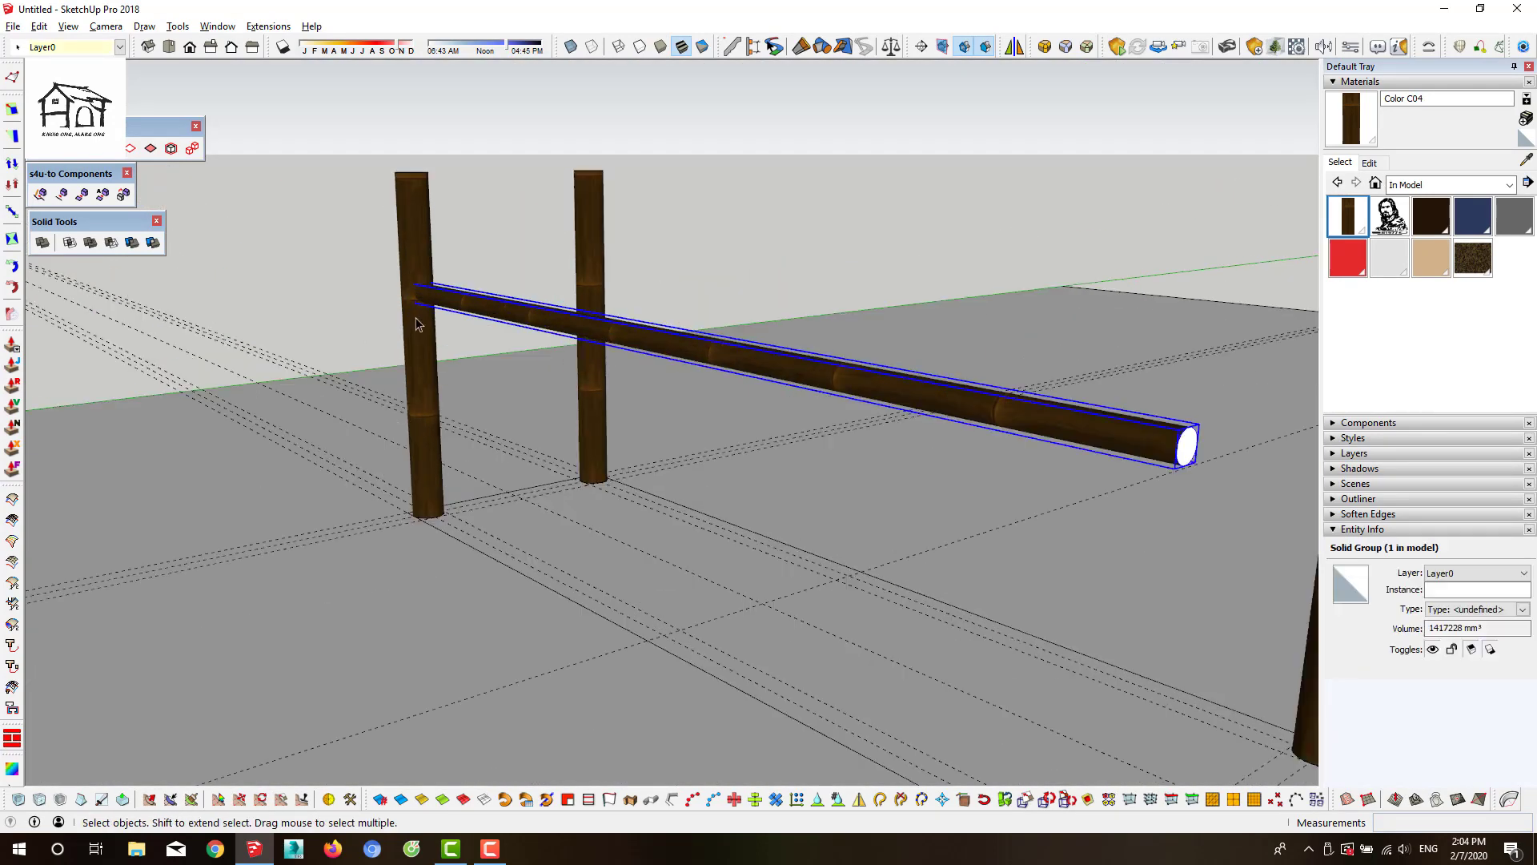
scroll(415, 323, up, 3)
Copy the rail just below the original and again 194mm lower down the posts
key(m)
key(ctrl)
click(431, 305)
click(431, 346)
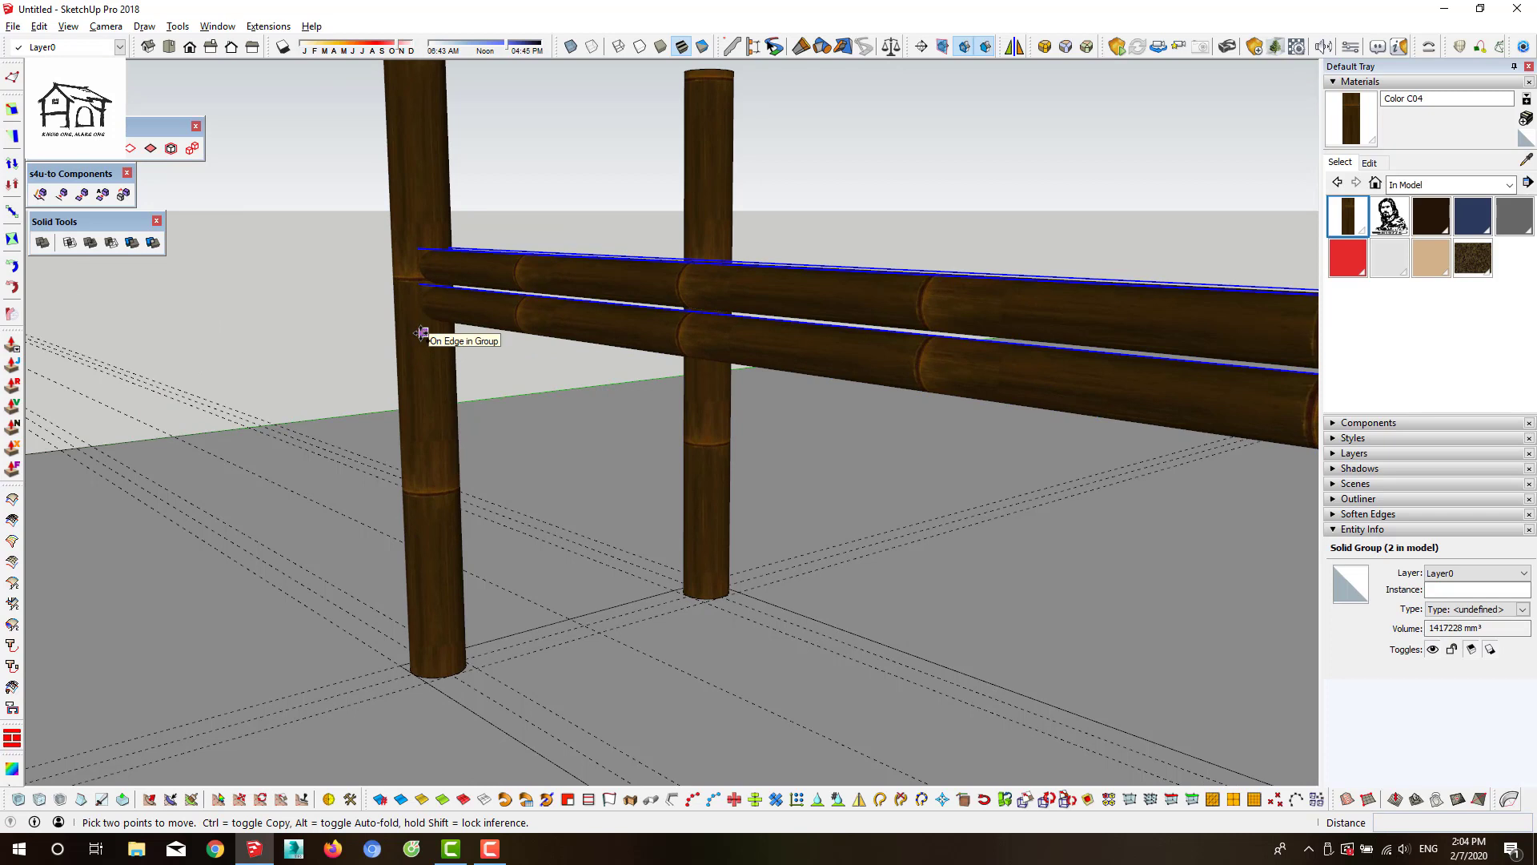
click(421, 333)
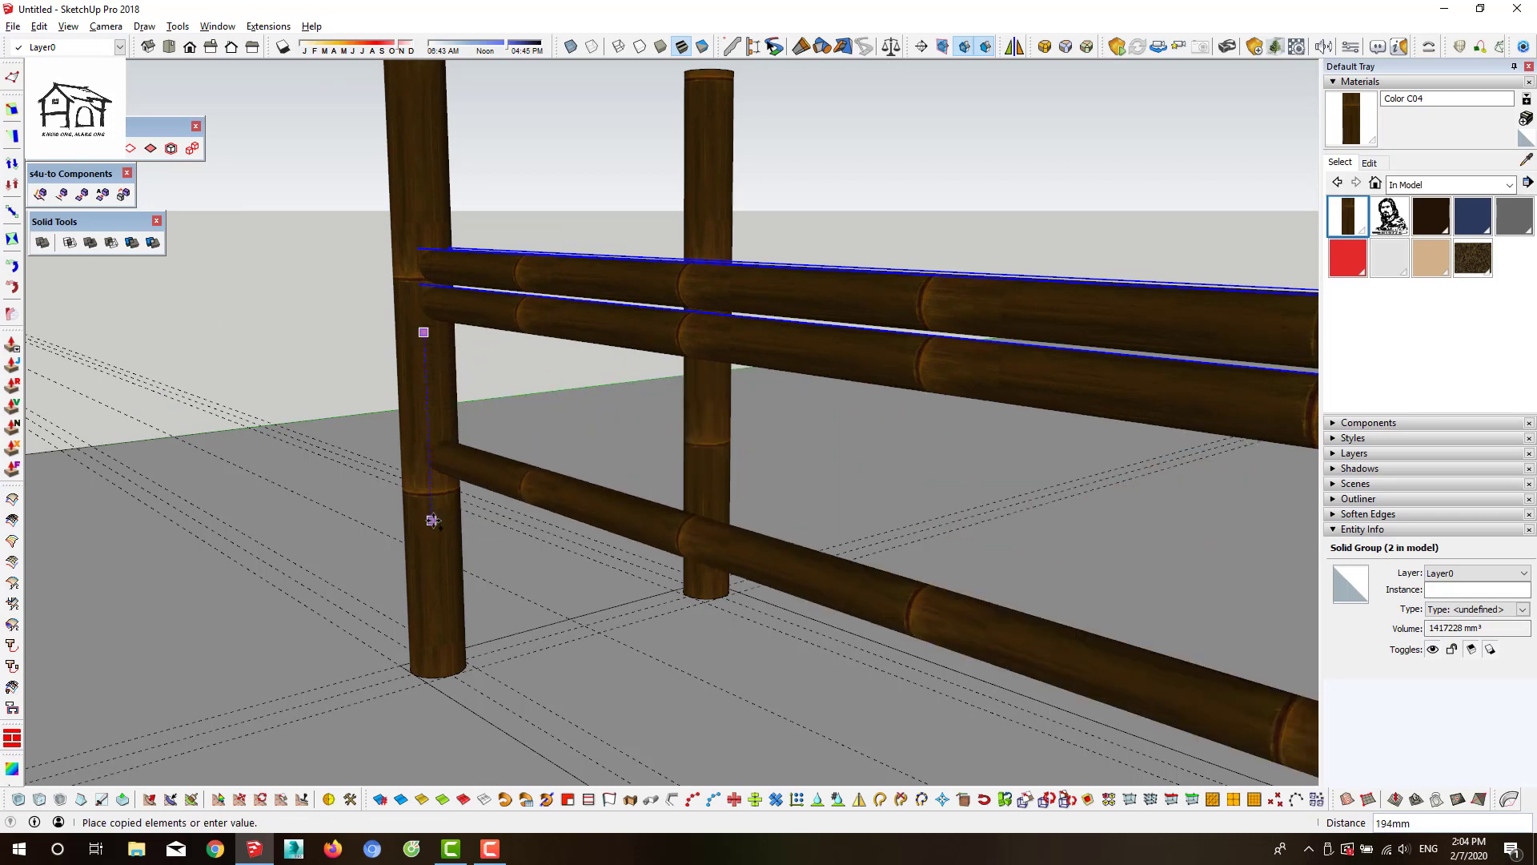
click(432, 520)
scroll(437, 406, down, 5)
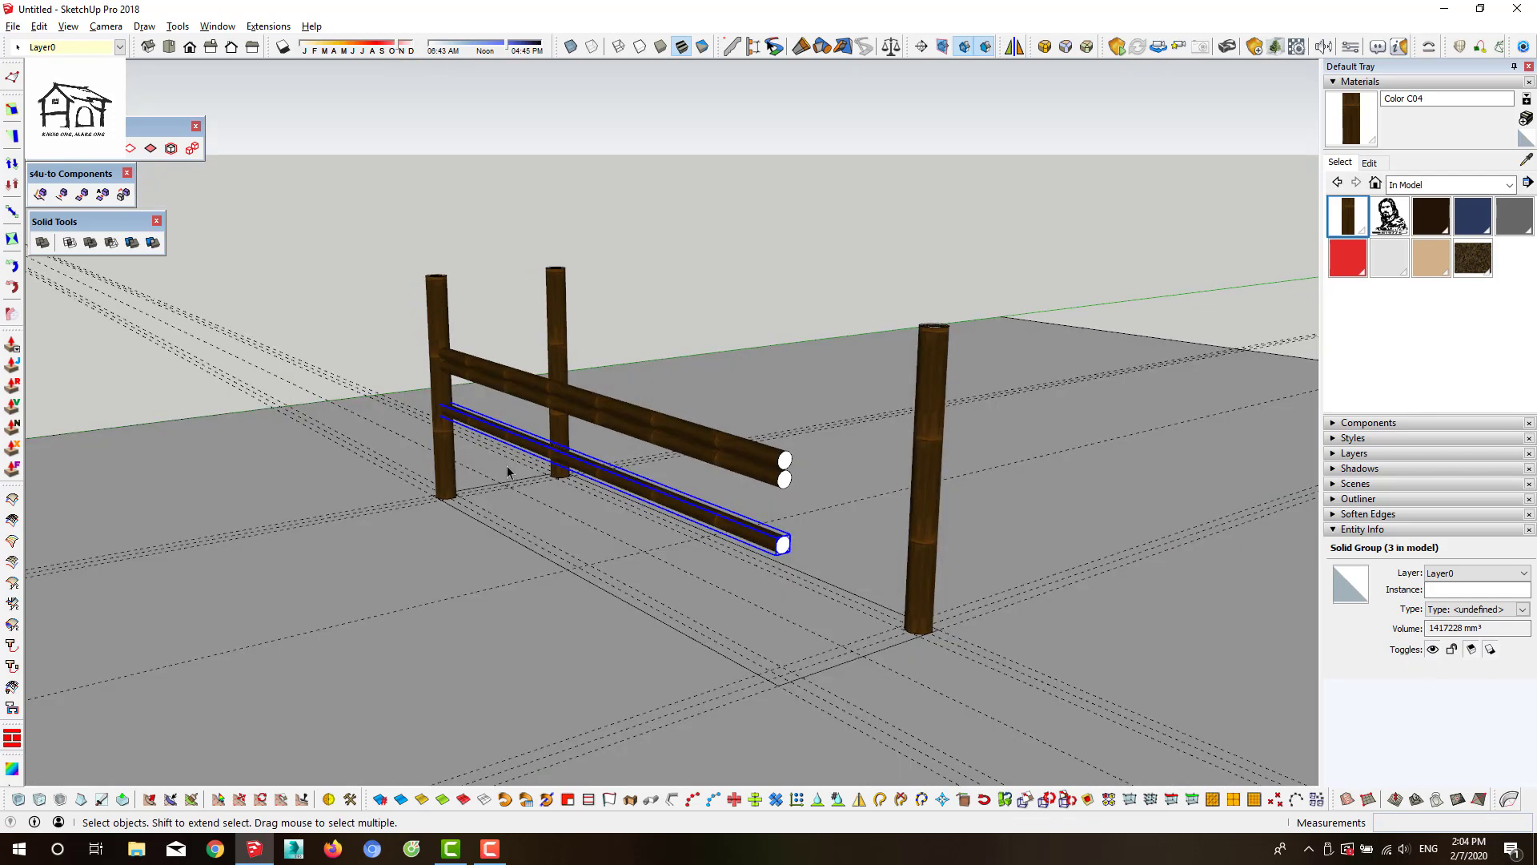
key(Return)
scroll(481, 328, up, 3)
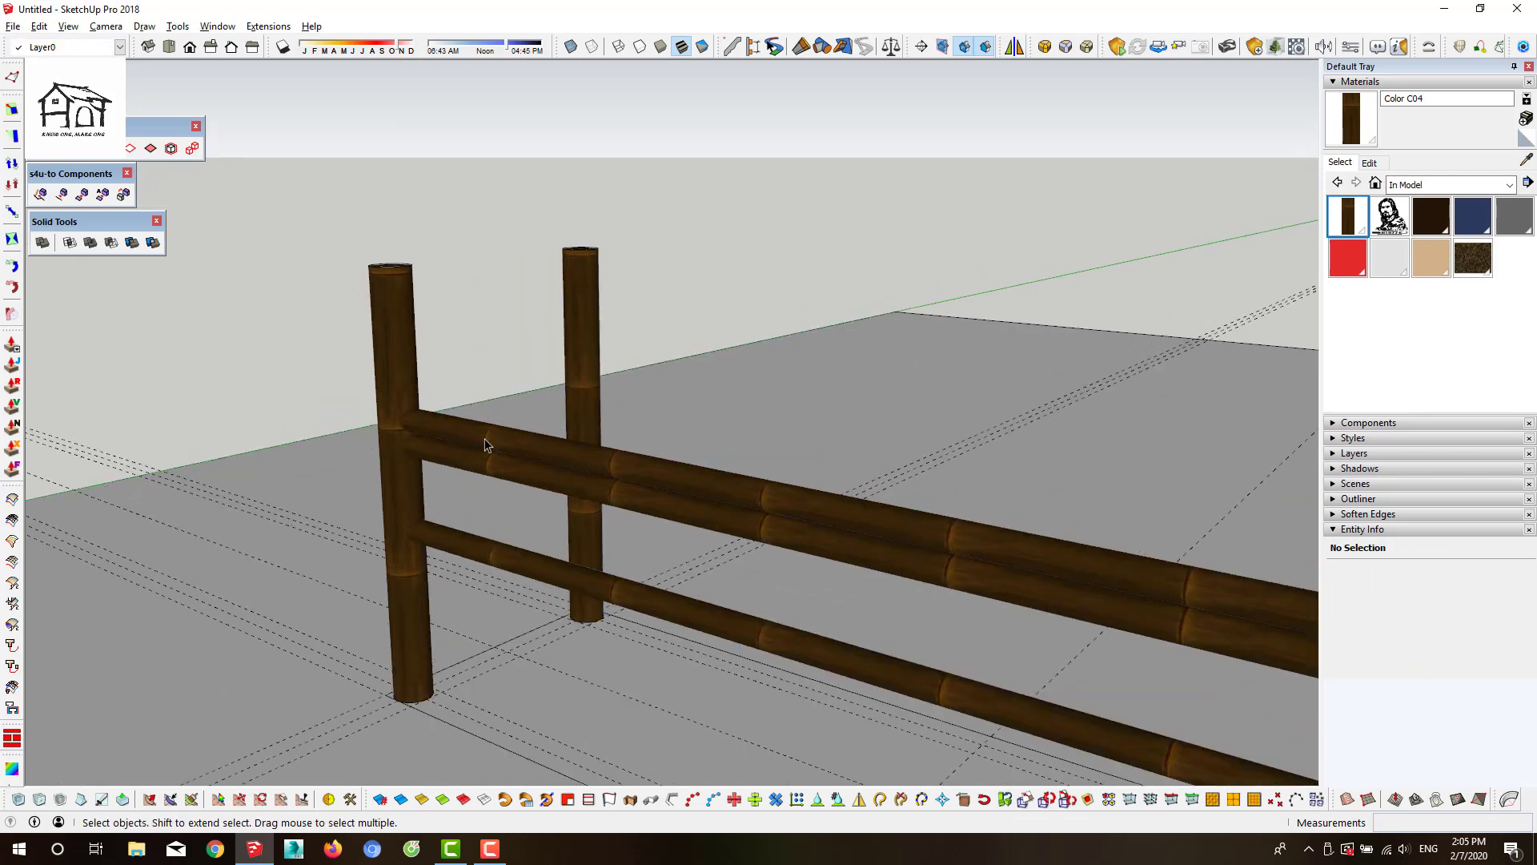
scroll(468, 328, up, 3)
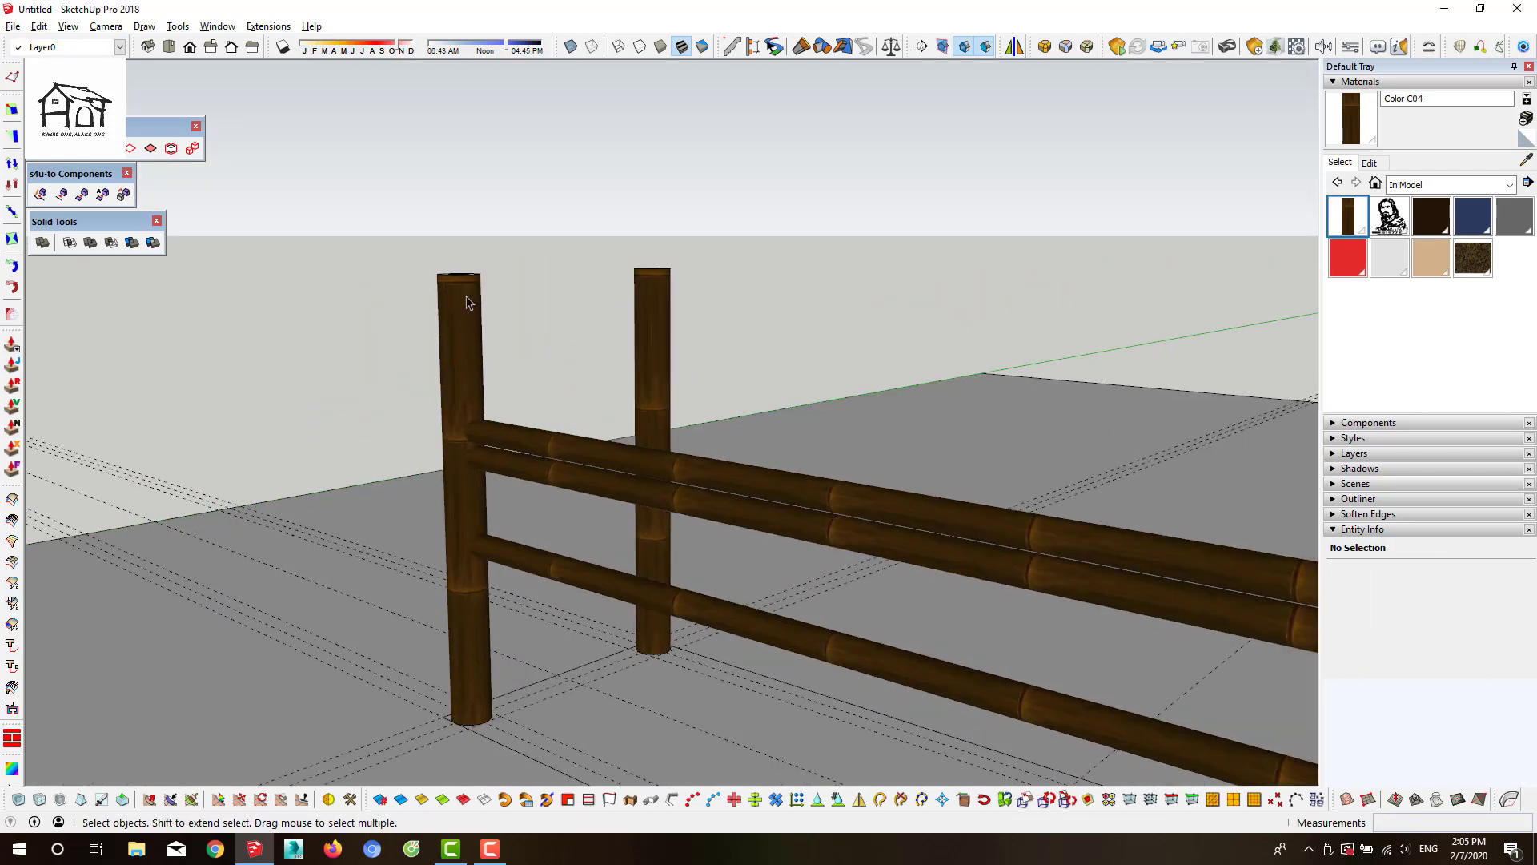
click(468, 302)
key(m)
key(space)
scroll(446, 643, up, 5)
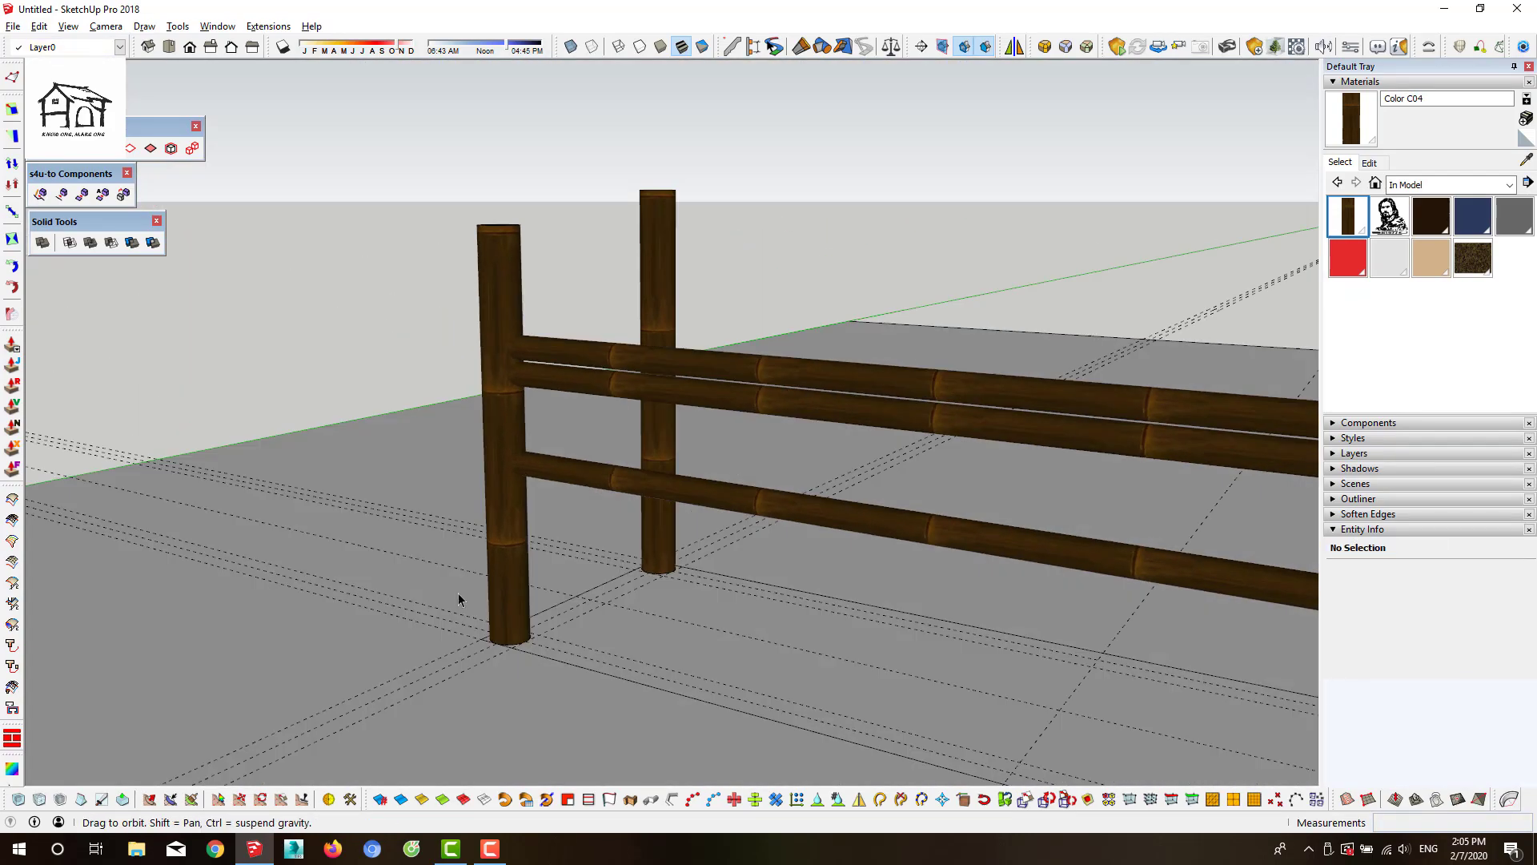
middle_drag(446, 642, 1024, 458)
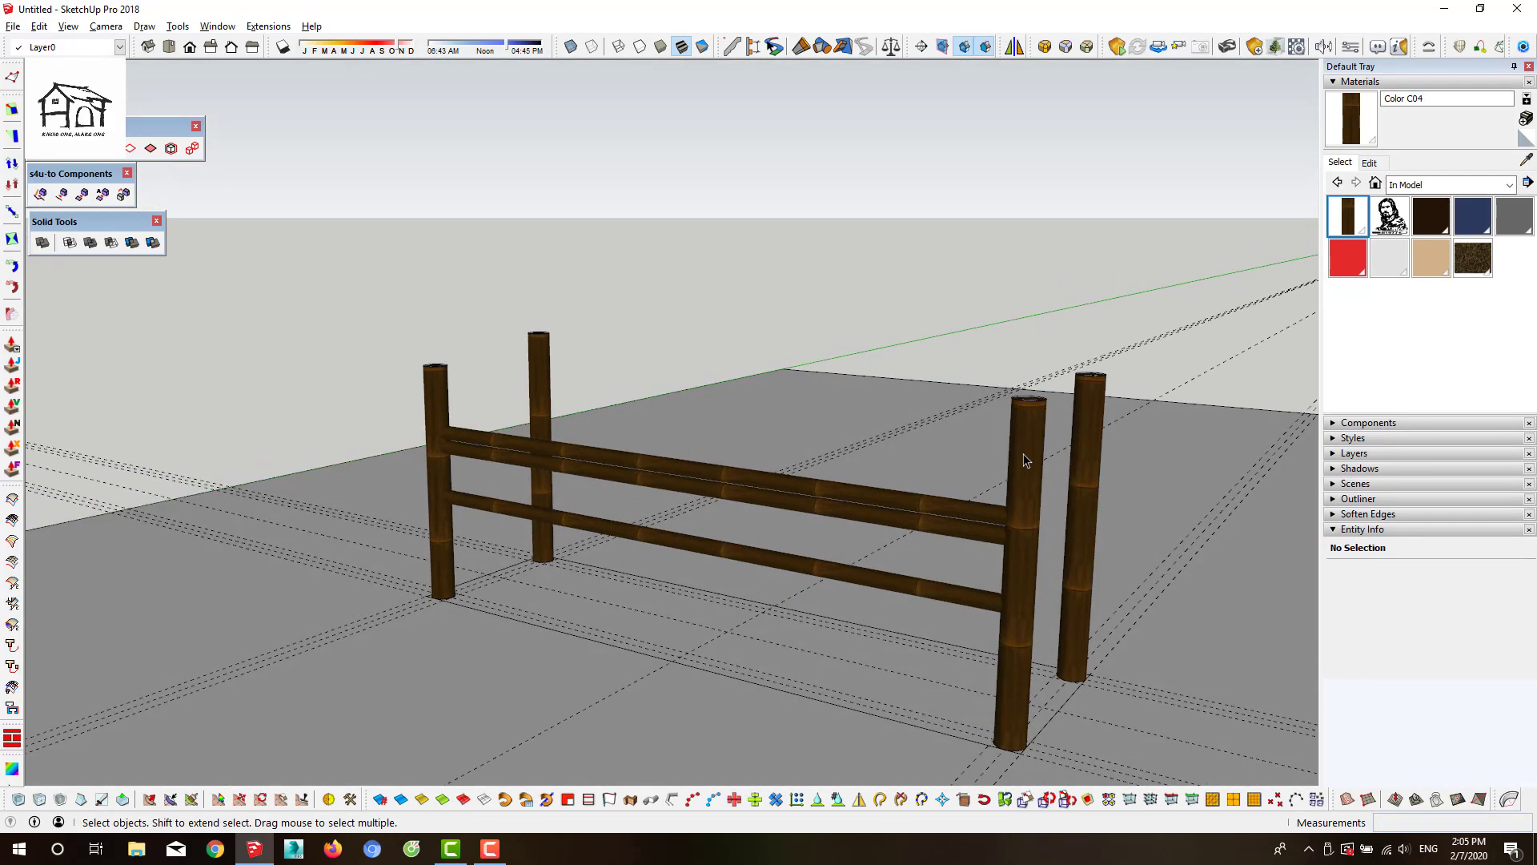
mouse_move(820, 525)
middle_down()
mouse_move(778, 457)
mouse_move(623, 523)
mouse_move(588, 574)
mouse_move(405, 554)
middle_up()
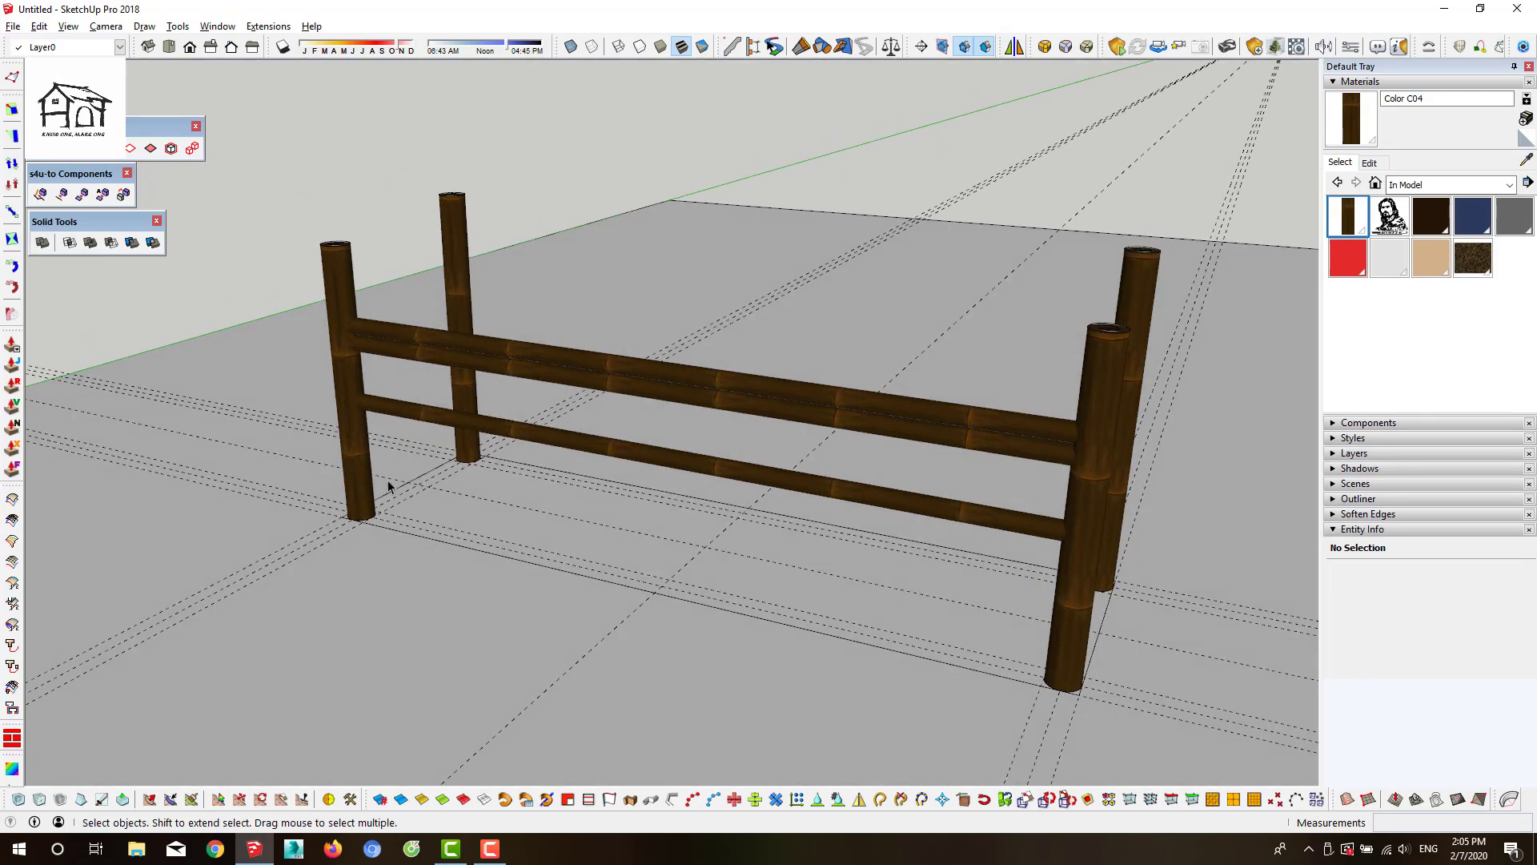
mouse_move(388, 486)
middle_down()
mouse_move(424, 511)
mouse_move(403, 403)
middle_up()
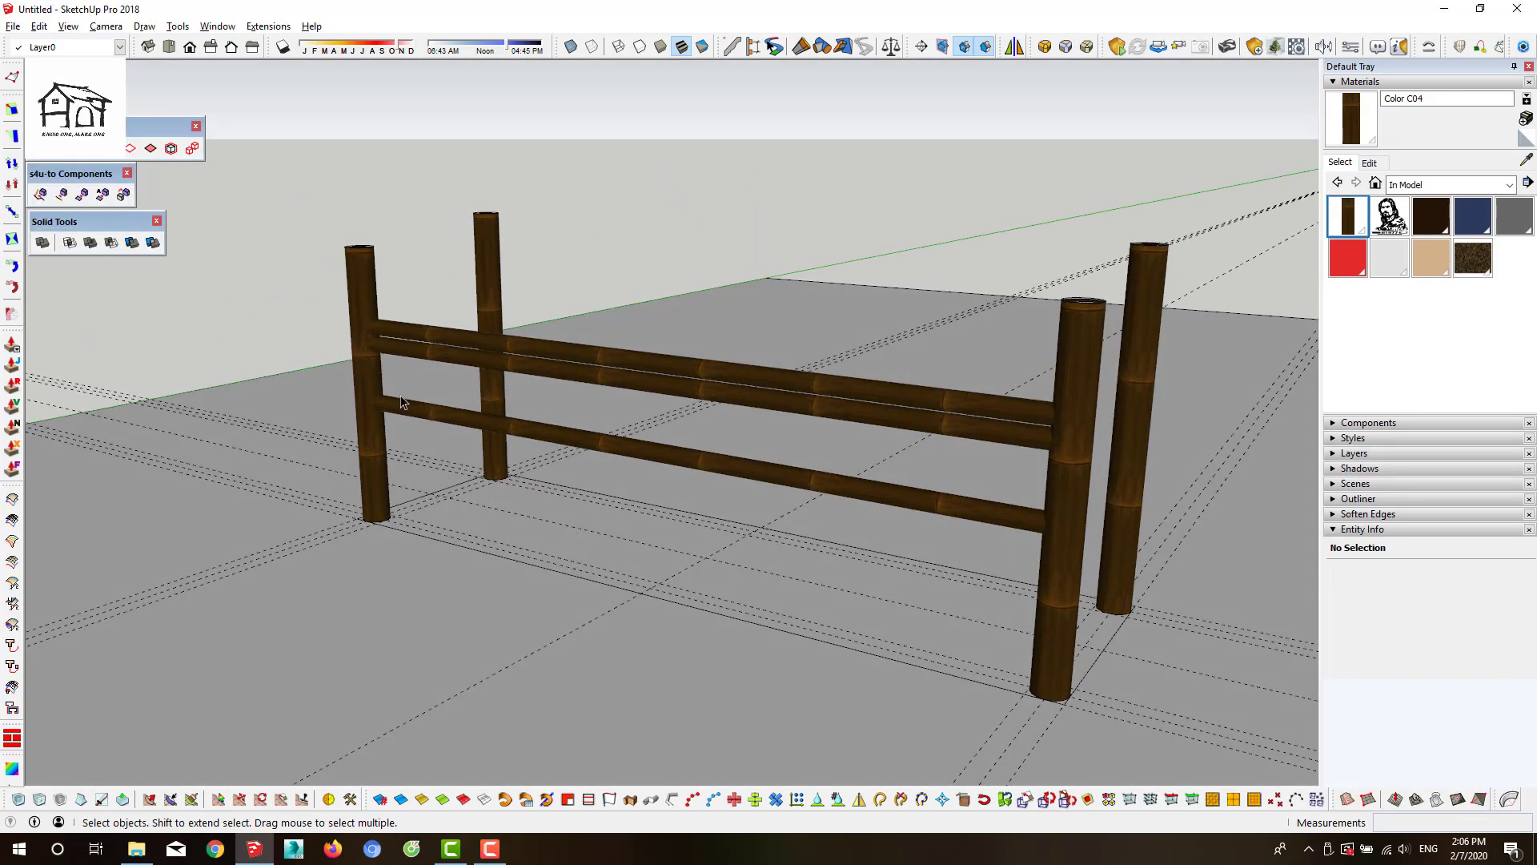
click(401, 402)
scroll(401, 402, up, 5)
key(m)
Copy a rail lower down to form the second doubled rail pair
key(Delete)
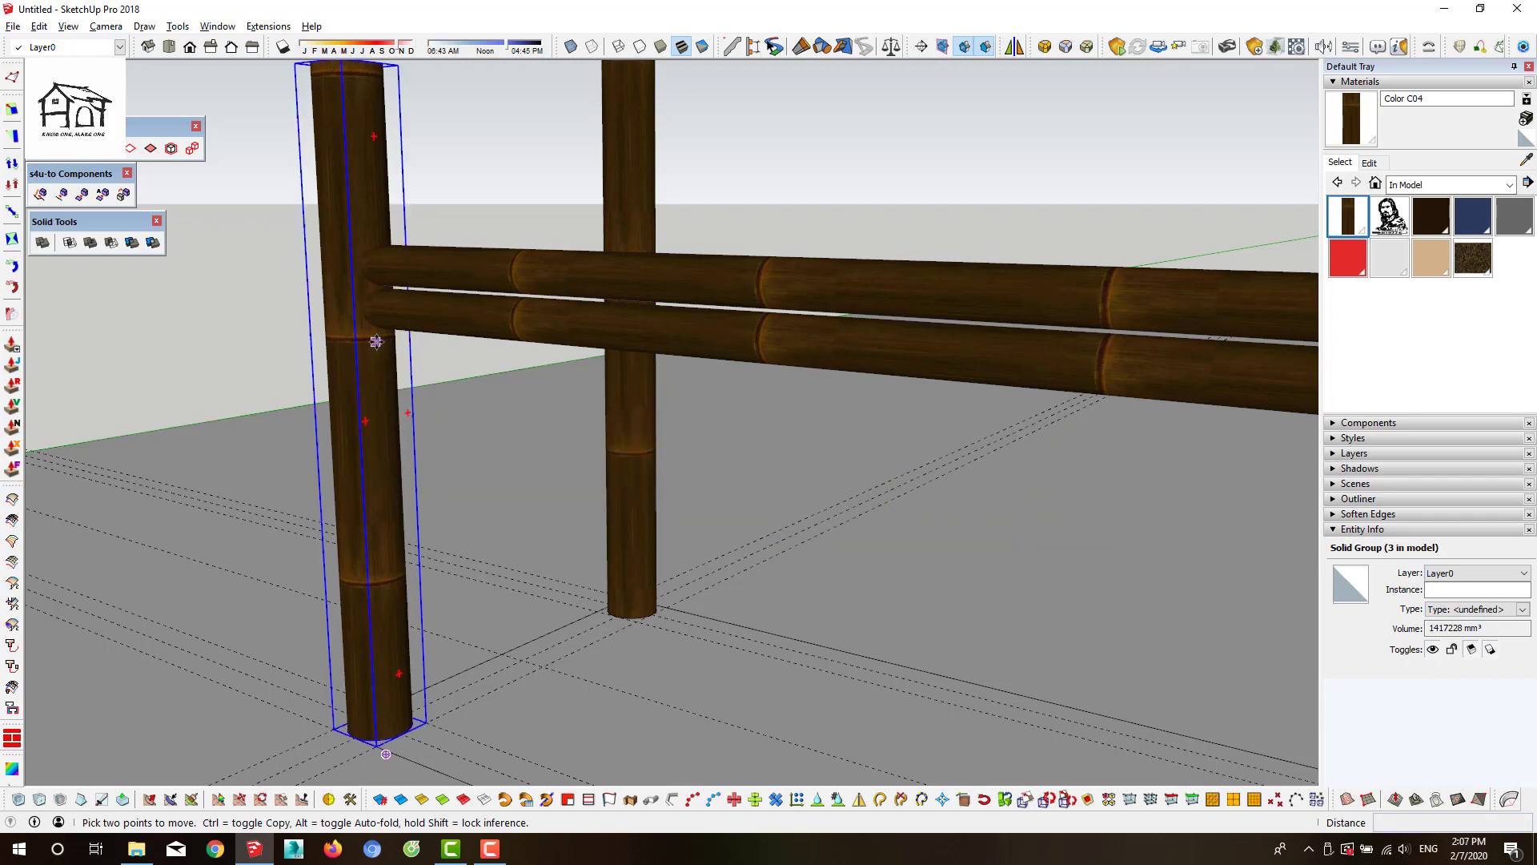
scroll(375, 342, up, 3)
key(ctrl)
click(367, 345)
click(372, 458)
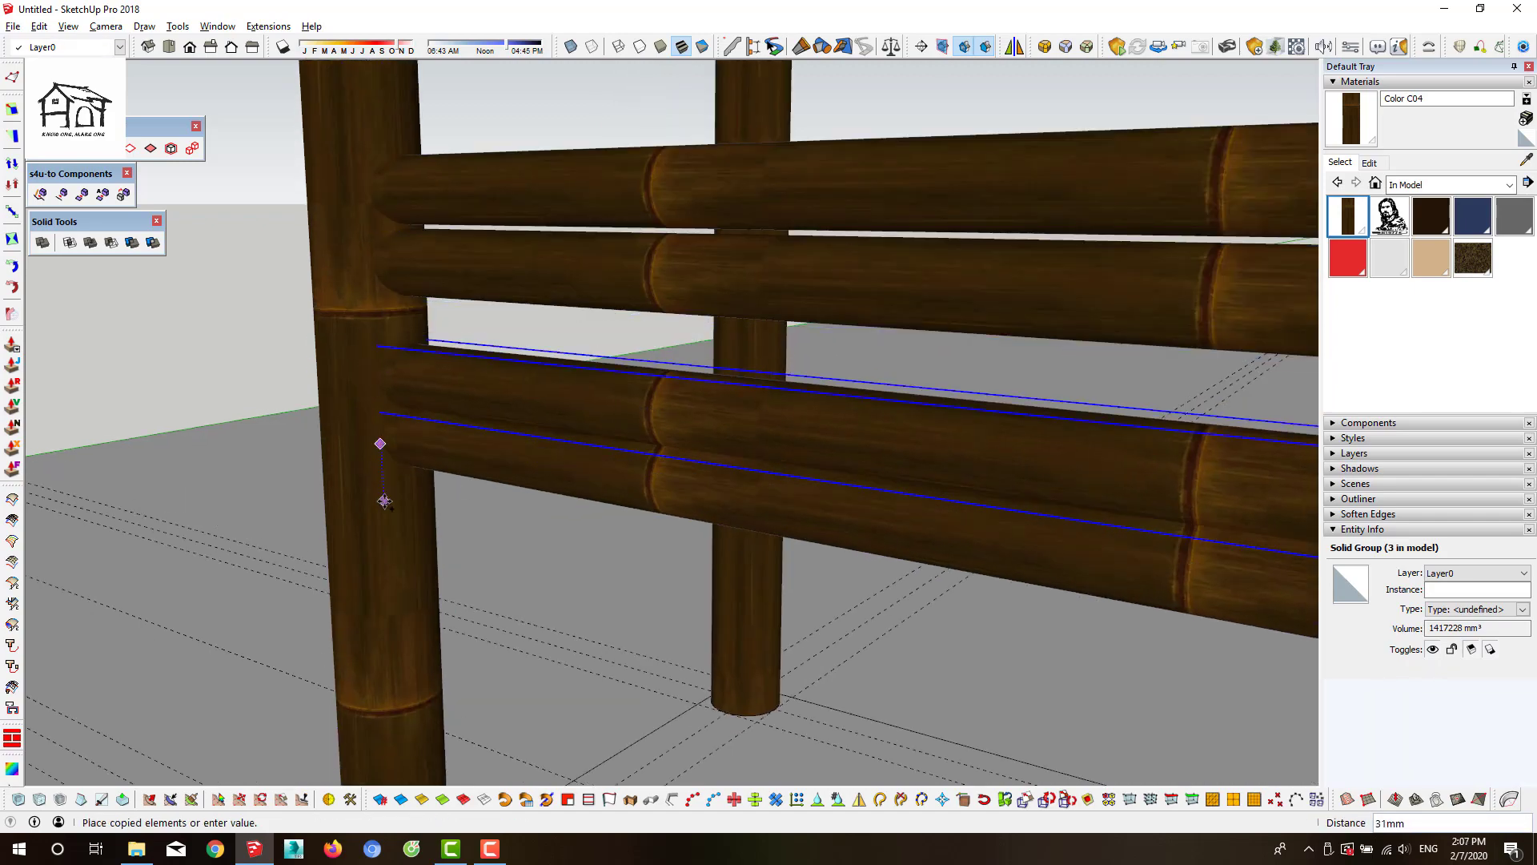
scroll(541, 570, down, 5)
middle_drag(541, 569, 986, 473)
scroll(992, 484, up, 3)
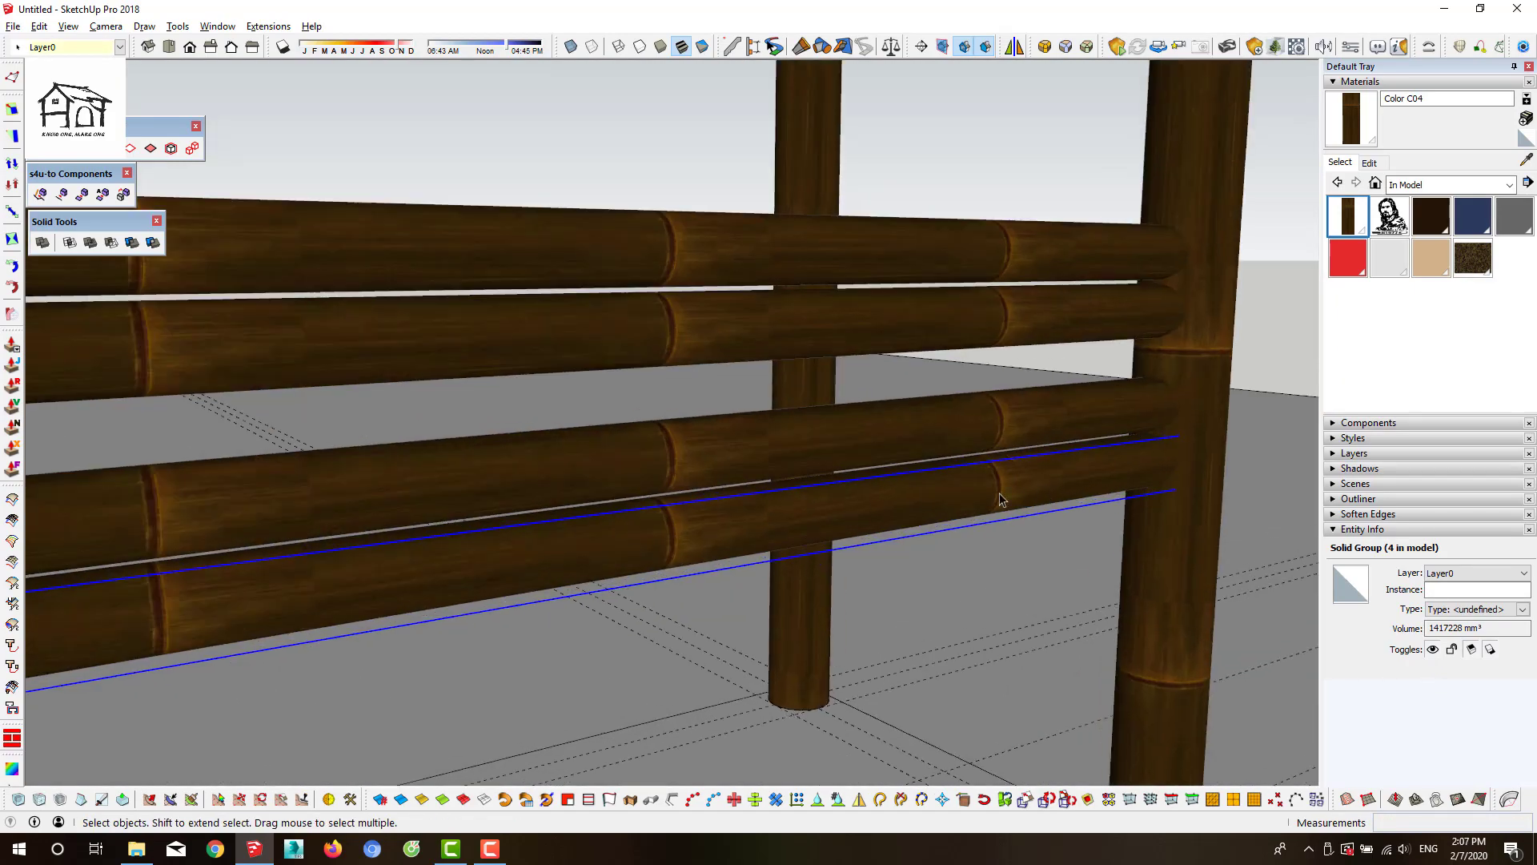
mouse_move(899, 505)
middle_down()
mouse_move(926, 574)
mouse_move(544, 443)
mouse_move(858, 521)
middle_up()
Shorten a rail by pushing its end face inward
double_click(926, 574)
key(p)
scroll(927, 574, down, 4)
key(space)
key(Escape)
scroll(544, 443, up, 3)
click(544, 443)
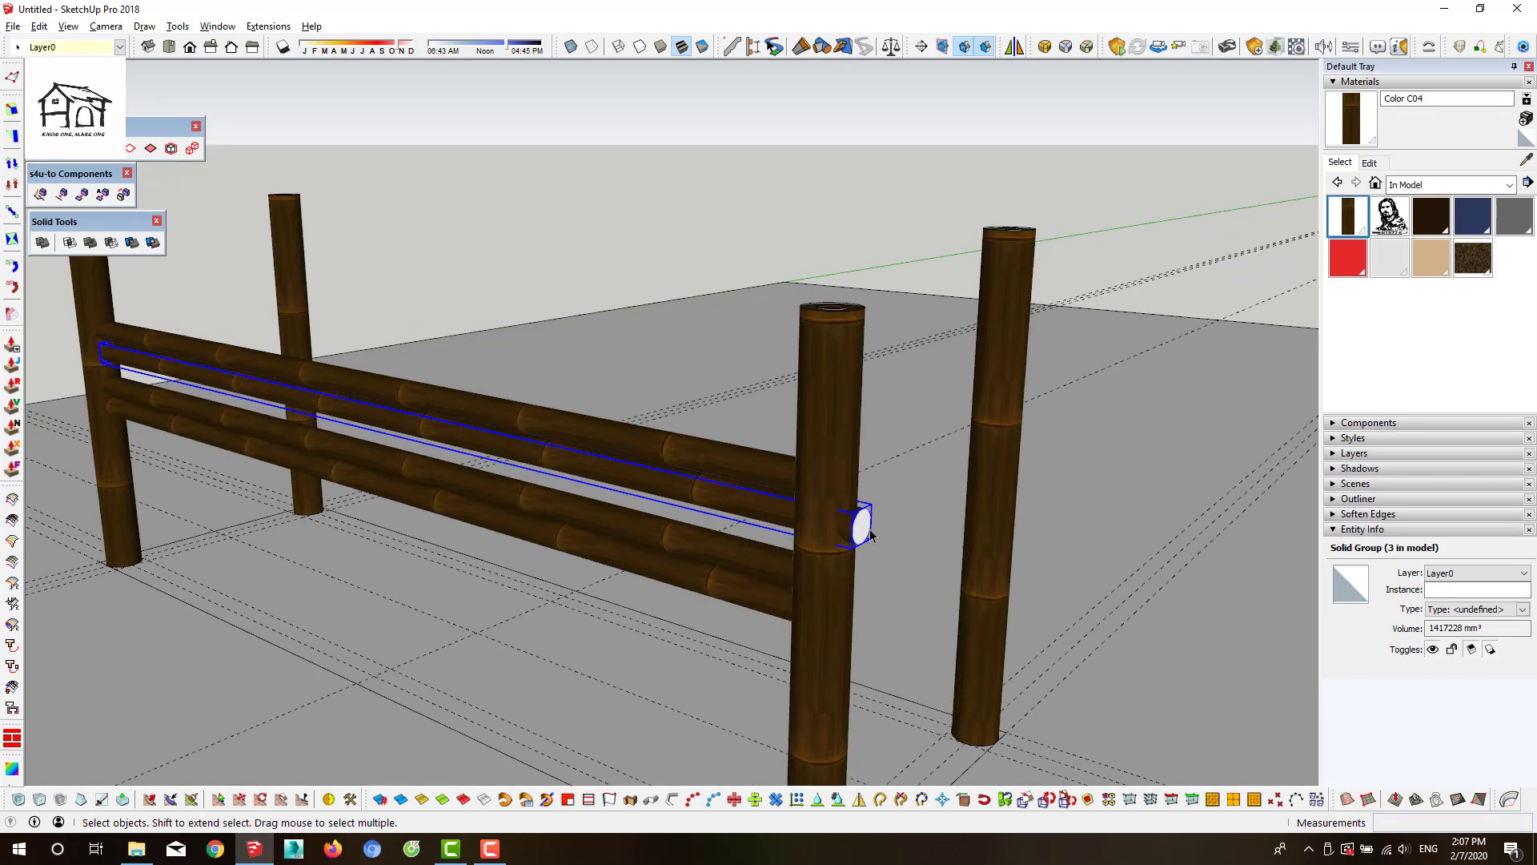
double_click(857, 522)
key(p)
click(851, 535)
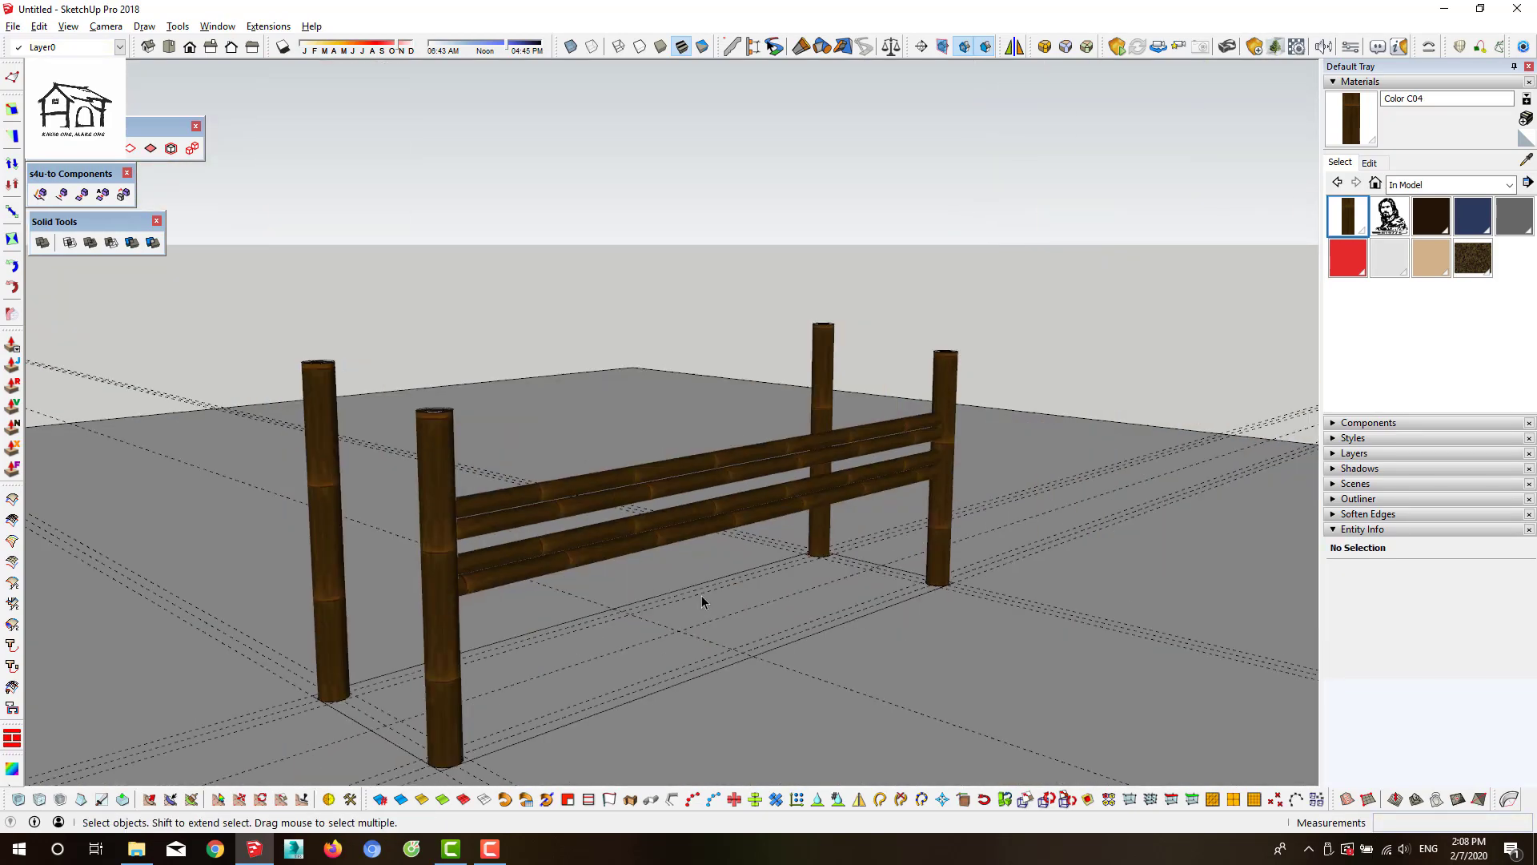
Draw a 9mm-radius circle at the post base and extrude it into a thin bamboo peg
scroll(476, 619, up, 3)
scroll(459, 699, up, 2)
key(c)
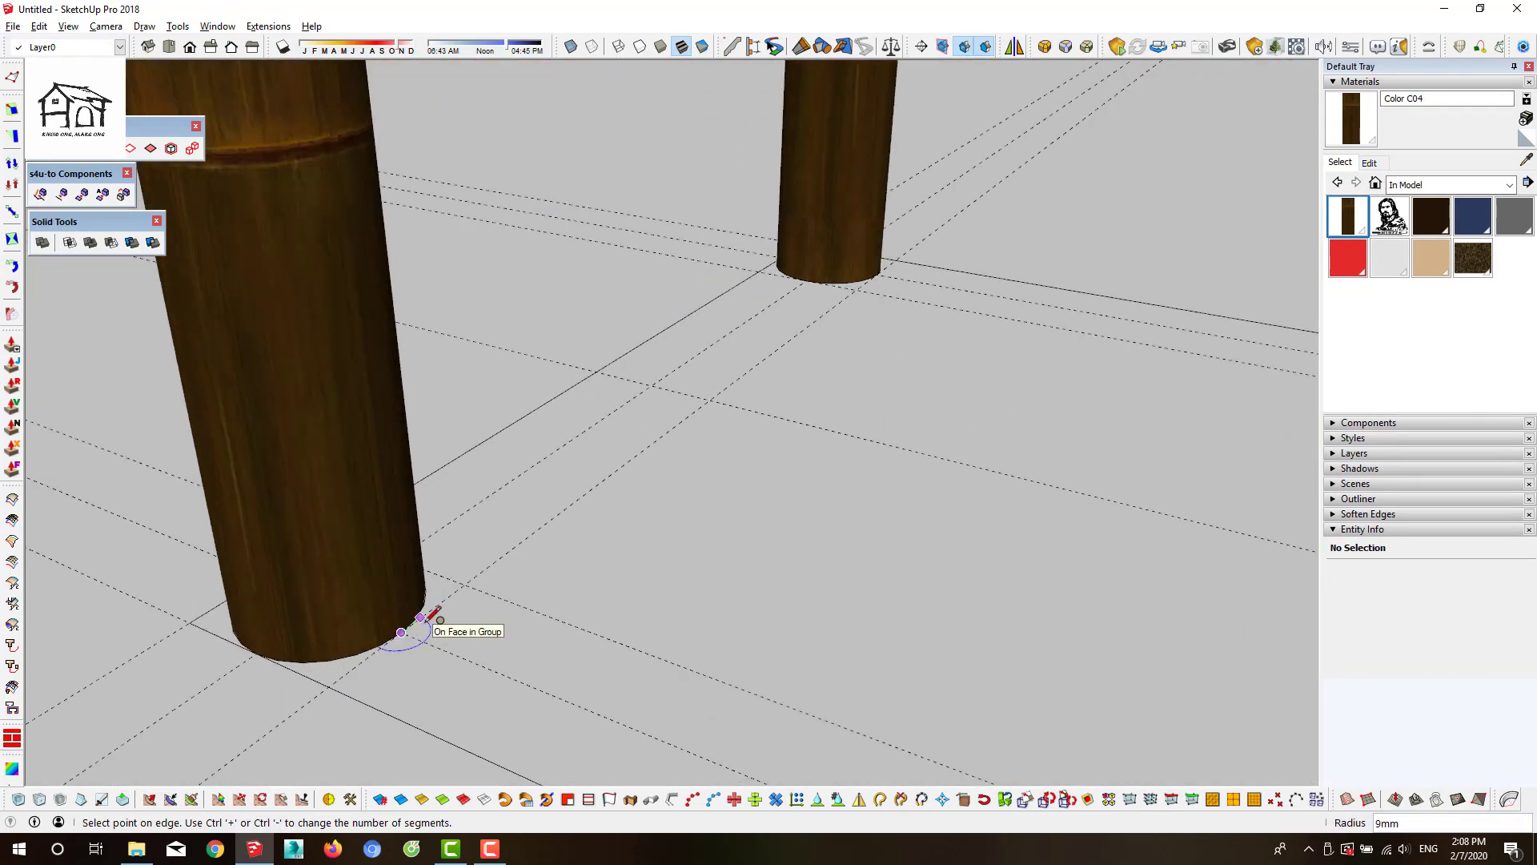
key(Return)
key(space)
double_click(426, 630)
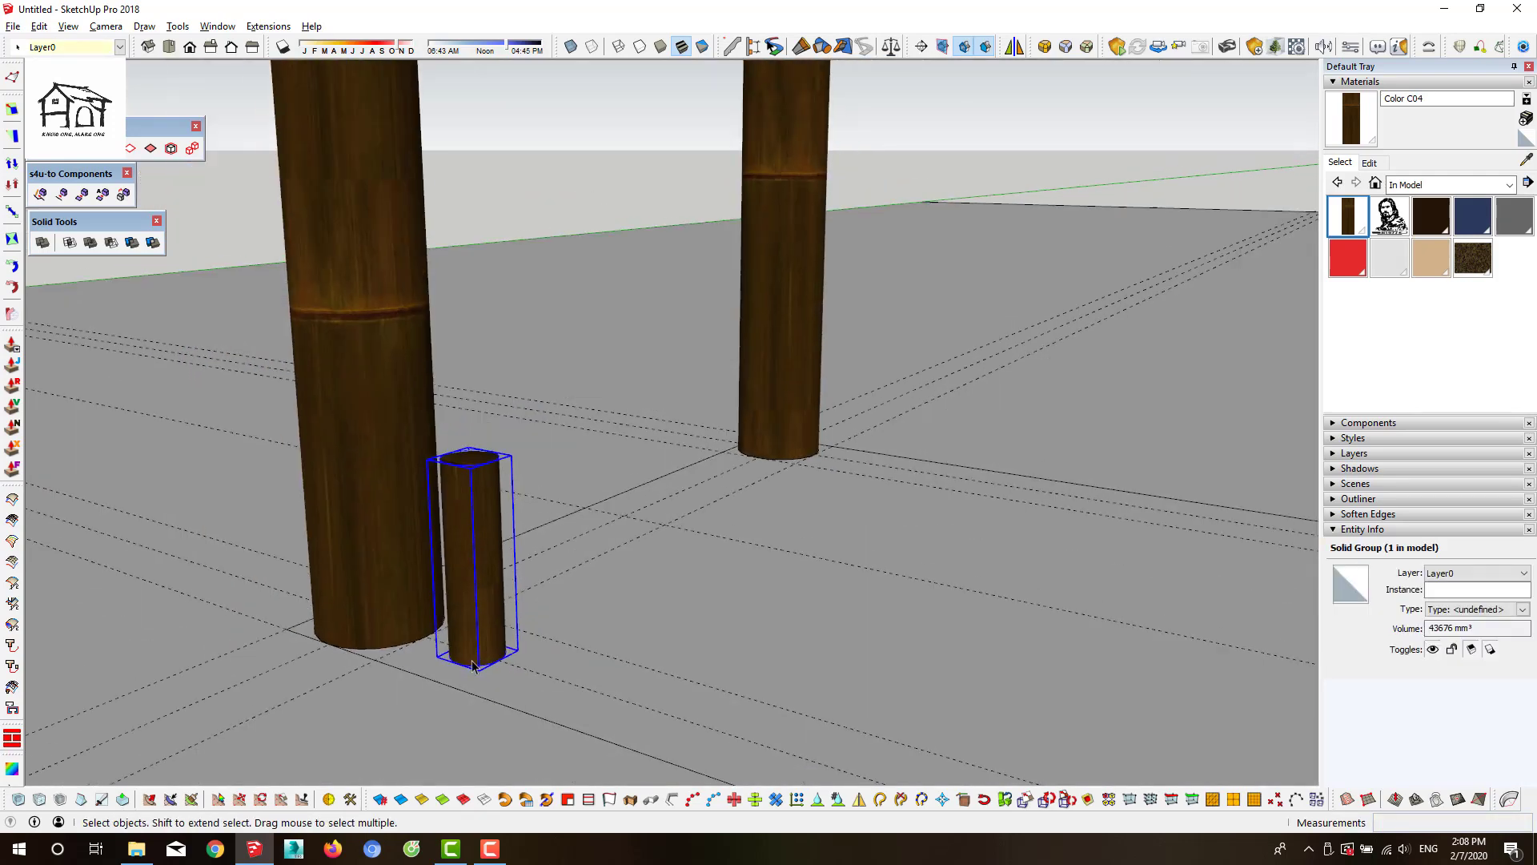
key(m)
click(408, 636)
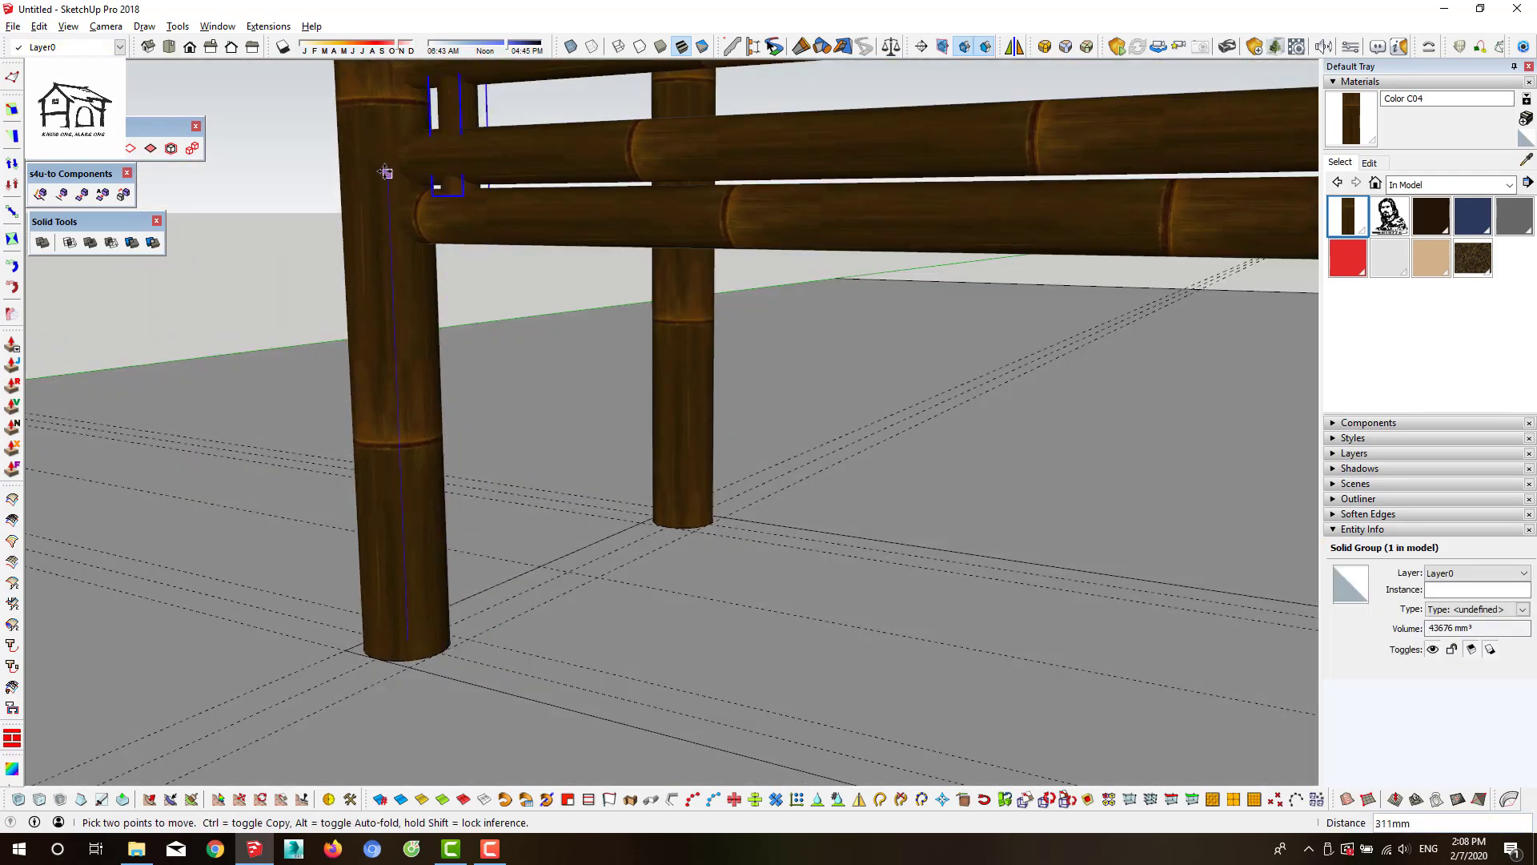
key(Escape)
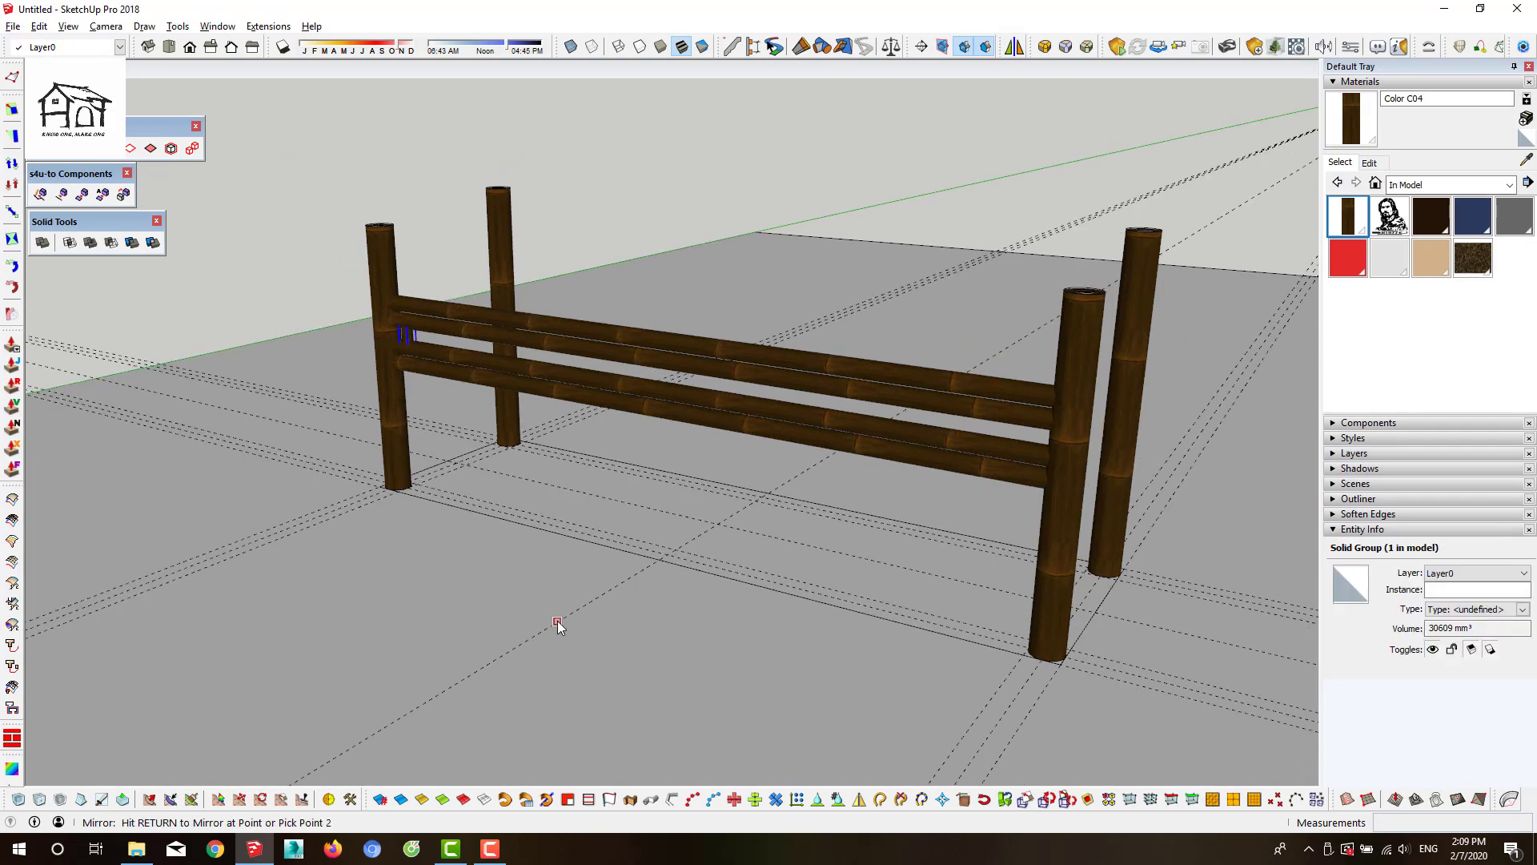
Finish the mirror and look around the whole fence frame
click(823, 465)
middle_drag(688, 506, 628, 446)
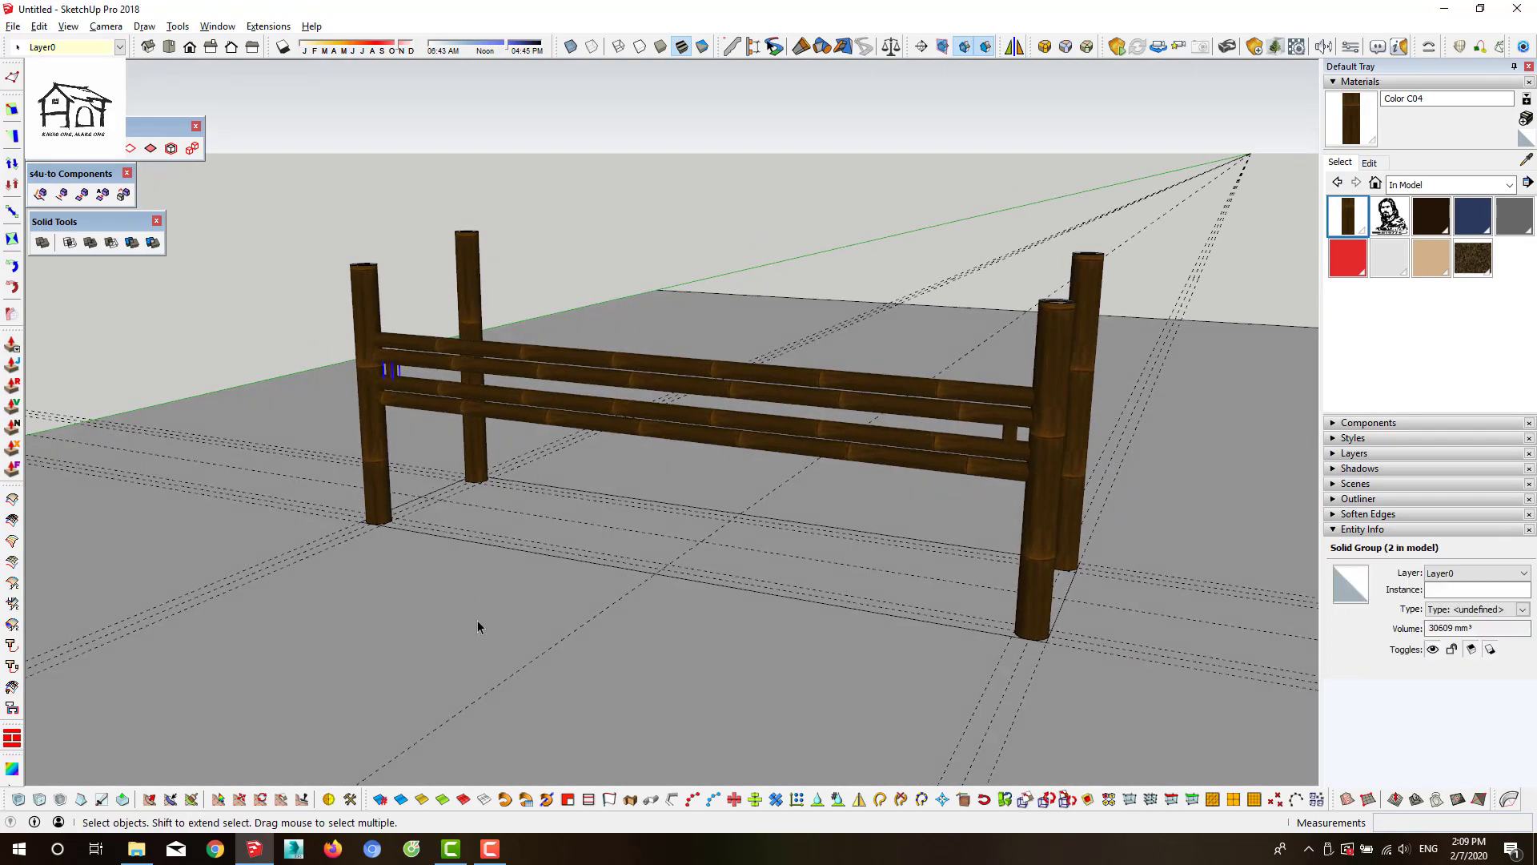
scroll(542, 542, down, 3)
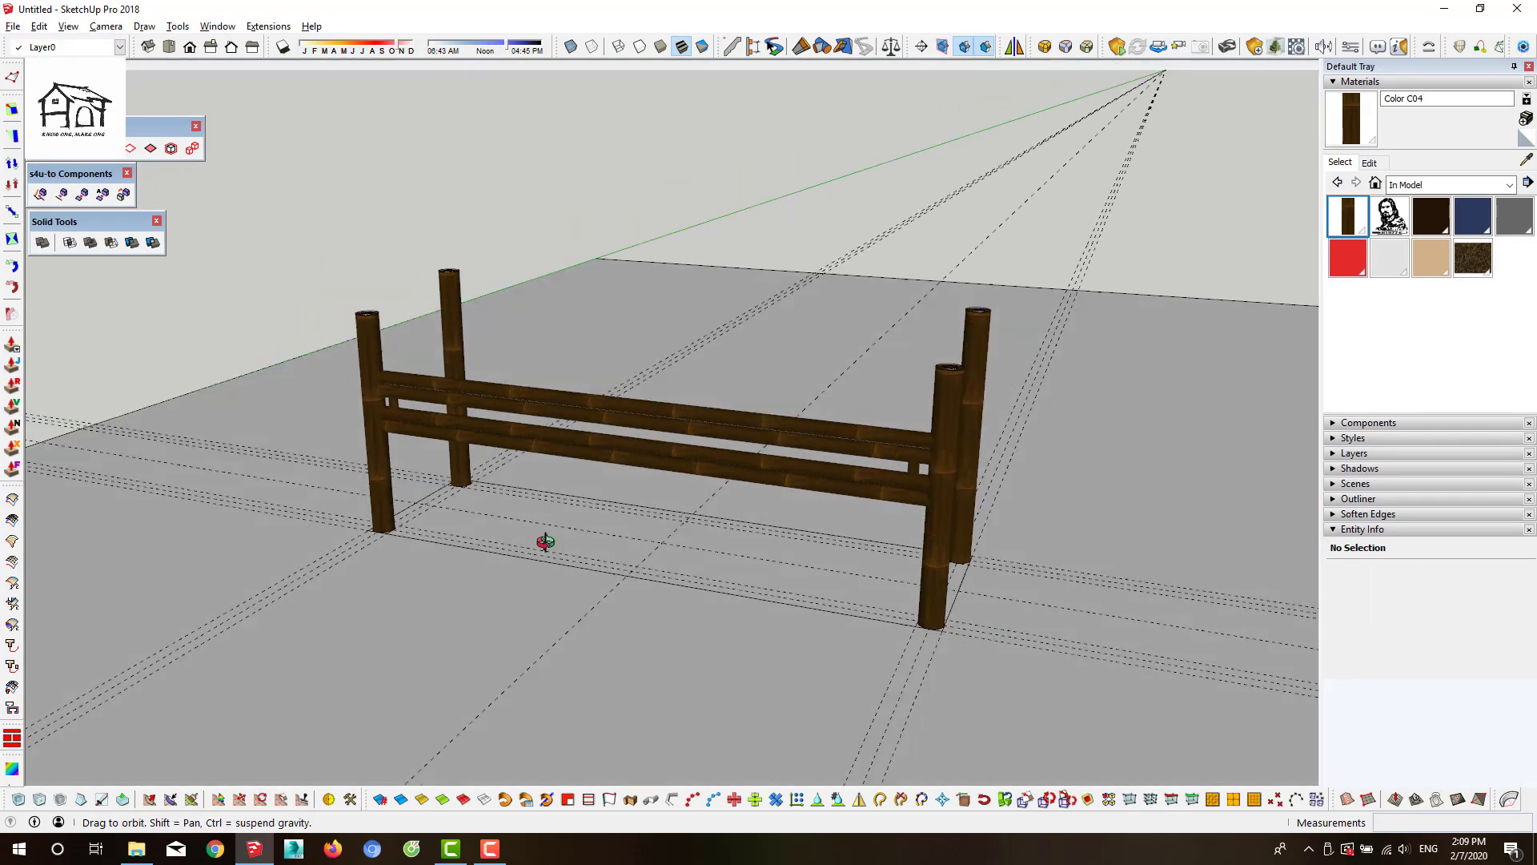
middle_drag(542, 542, 496, 553)
scroll(470, 569, up, 3)
scroll(452, 469, down, 2)
text(Bamboo Long Chair 001)
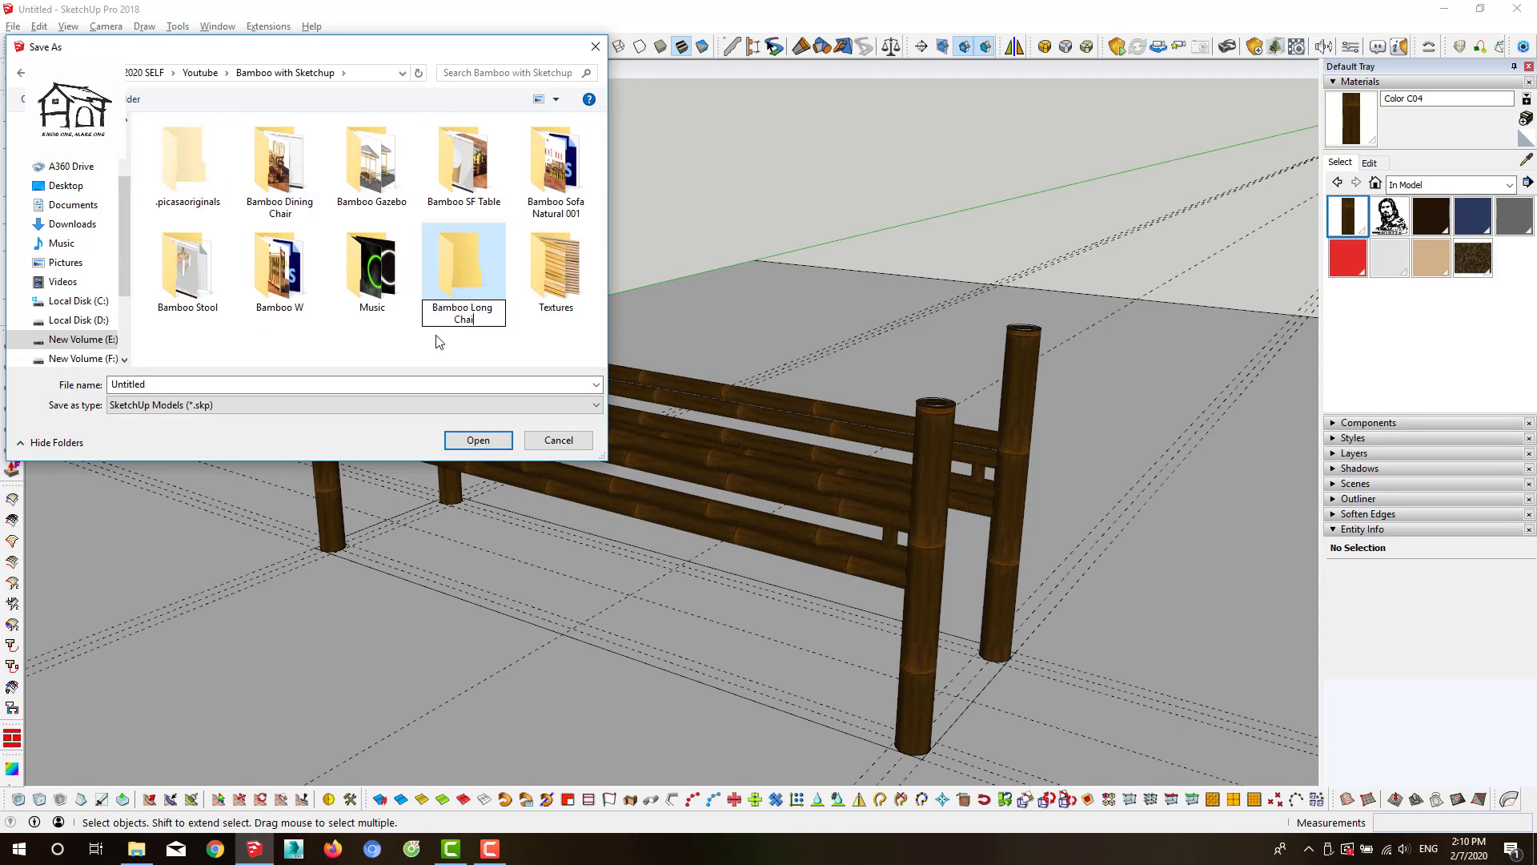
Name the new folder 'Bamboo Long Chair' and open it in Save As
key(BackSpace)
key(BackSpace)
key(BackSpace)
key(Return)
key(Return)
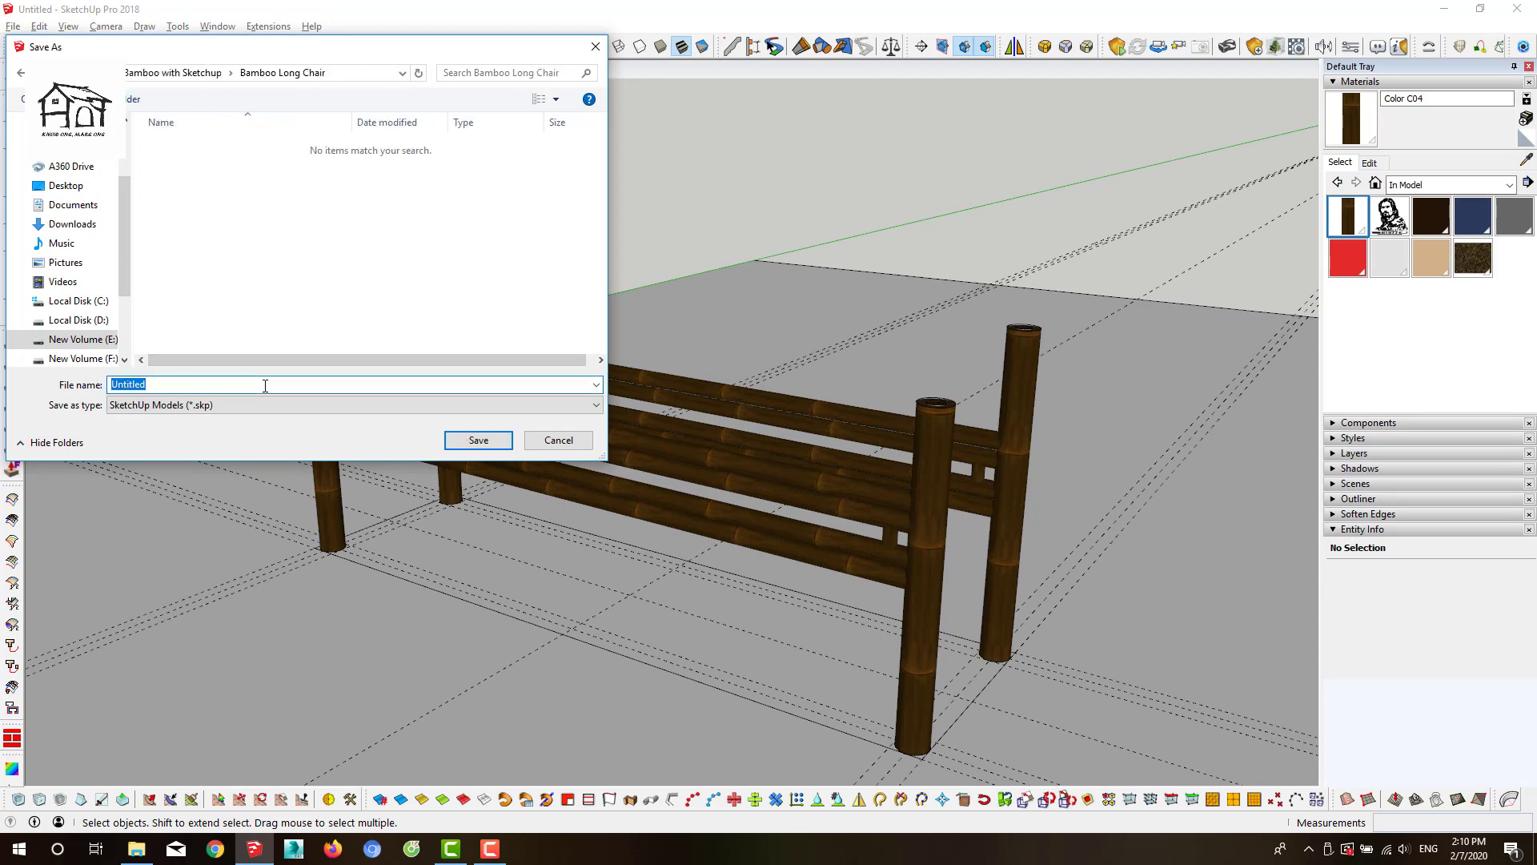
text(Bamboo Long Chair 001)
key(Return)
Rotate-copy a back rail about the post into a front cross rail
middle_drag(412, 336, 789, 597)
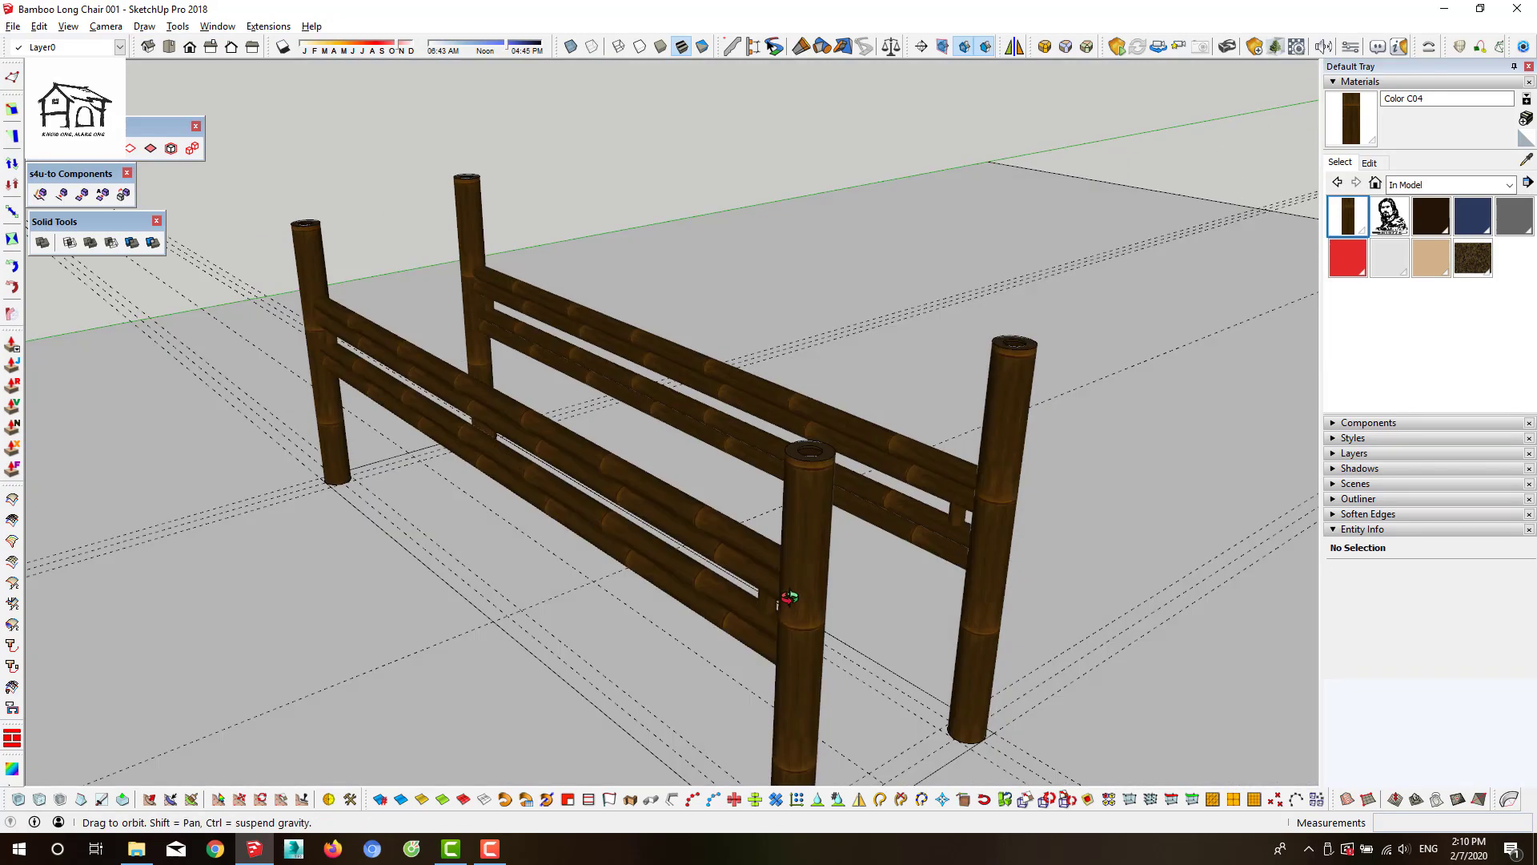
middle_drag(944, 472, 945, 584)
click(966, 516)
scroll(996, 449, up, 3)
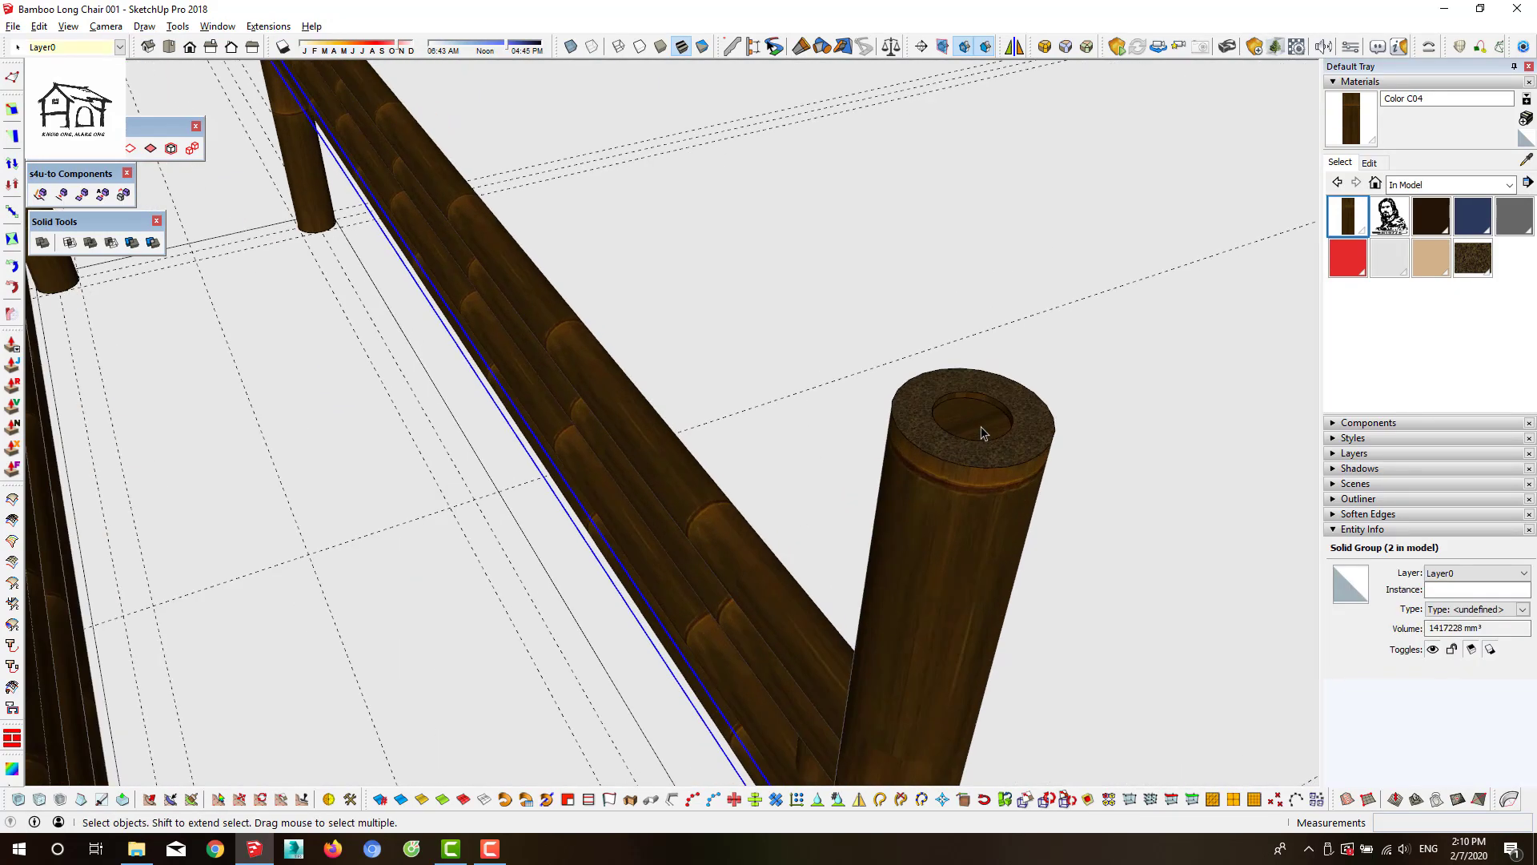
key(q)
click(977, 412)
click(840, 326)
scroll(746, 464, down, 3)
key(space)
scroll(746, 464, down, 3)
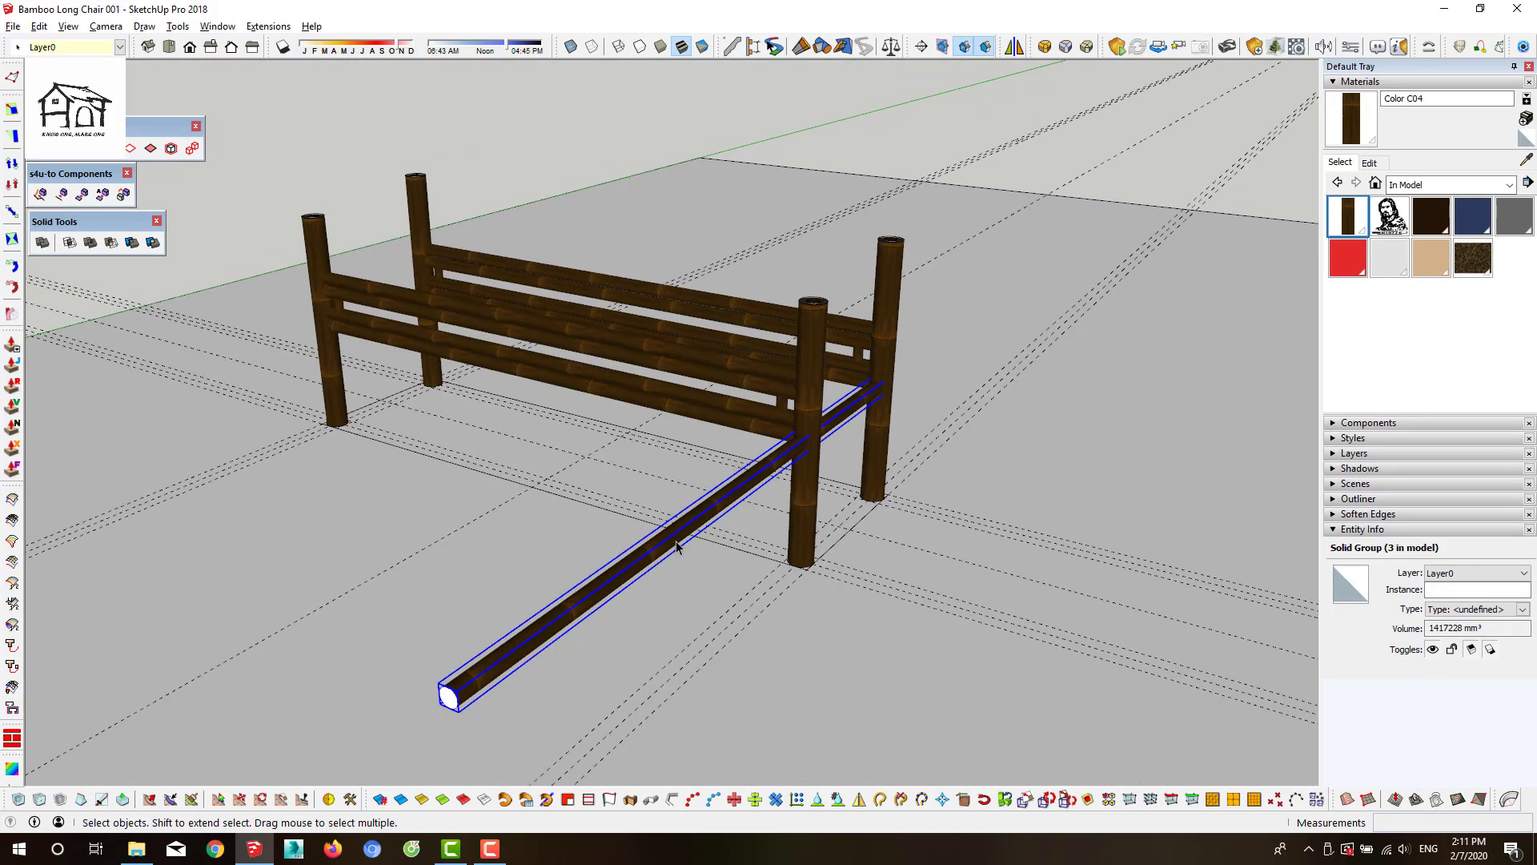
Move the new front cross rail down to a lower height
middle_drag(680, 728, 790, 469)
scroll(789, 470, up, 4)
key(m)
click(855, 345)
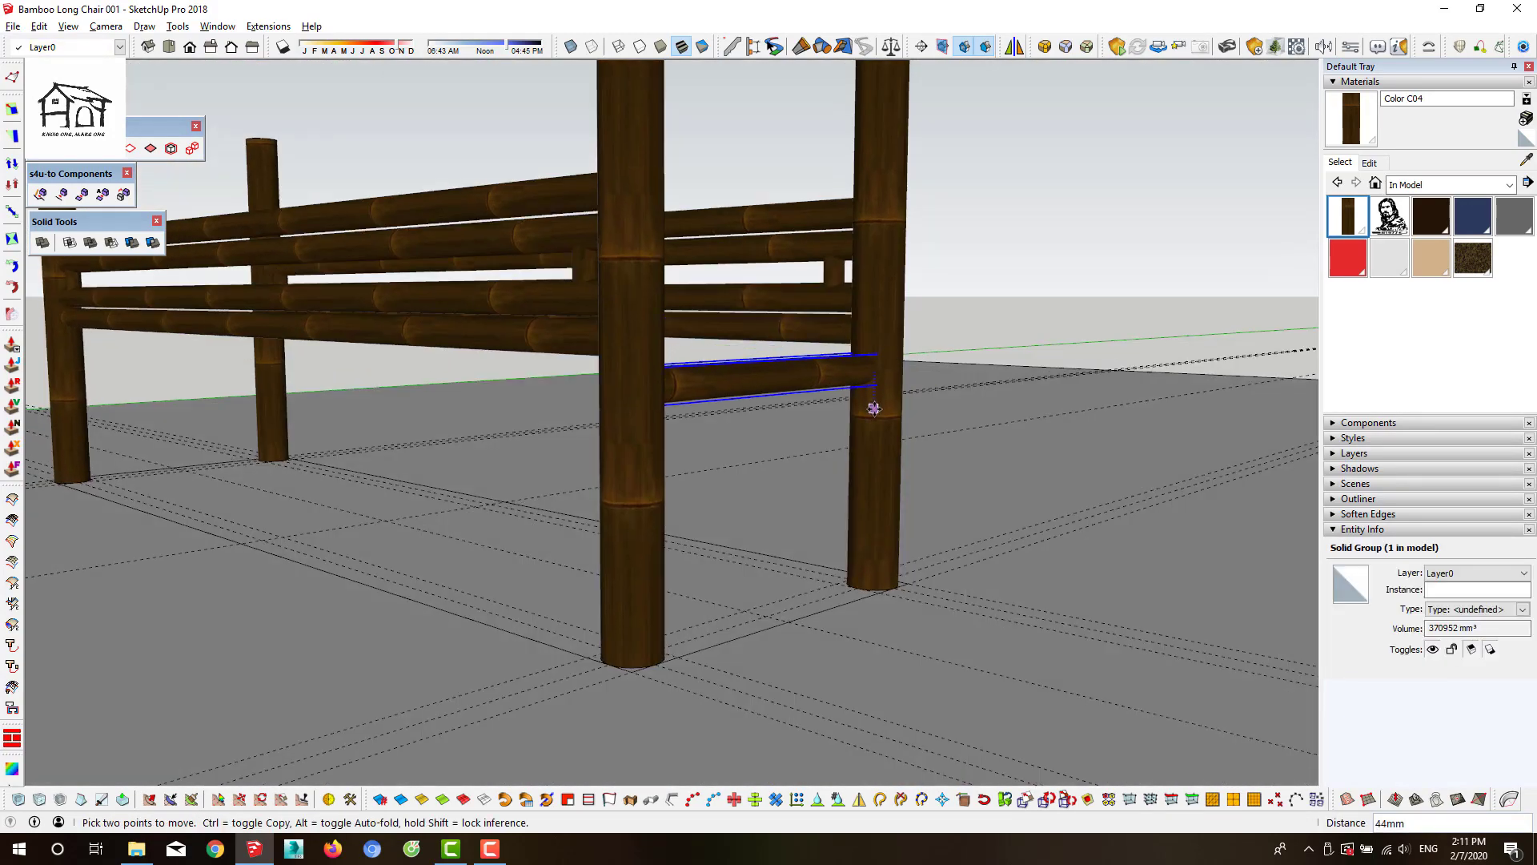
click(874, 410)
key(space)
scroll(872, 333, down, 3)
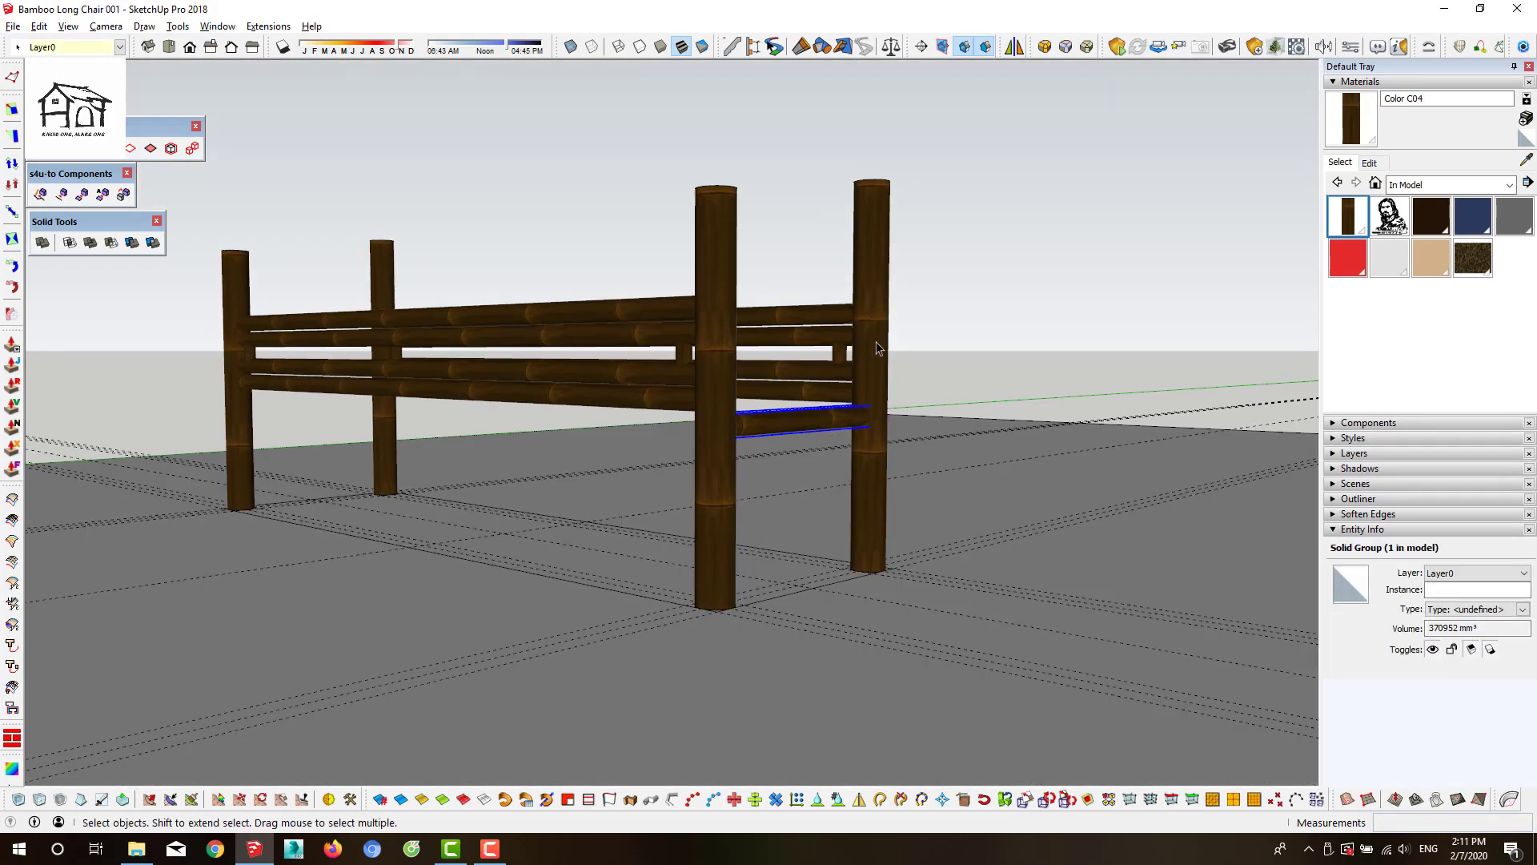
In side view, copy the rail from the post edge up to the top
middle_drag(871, 207, 803, 343)
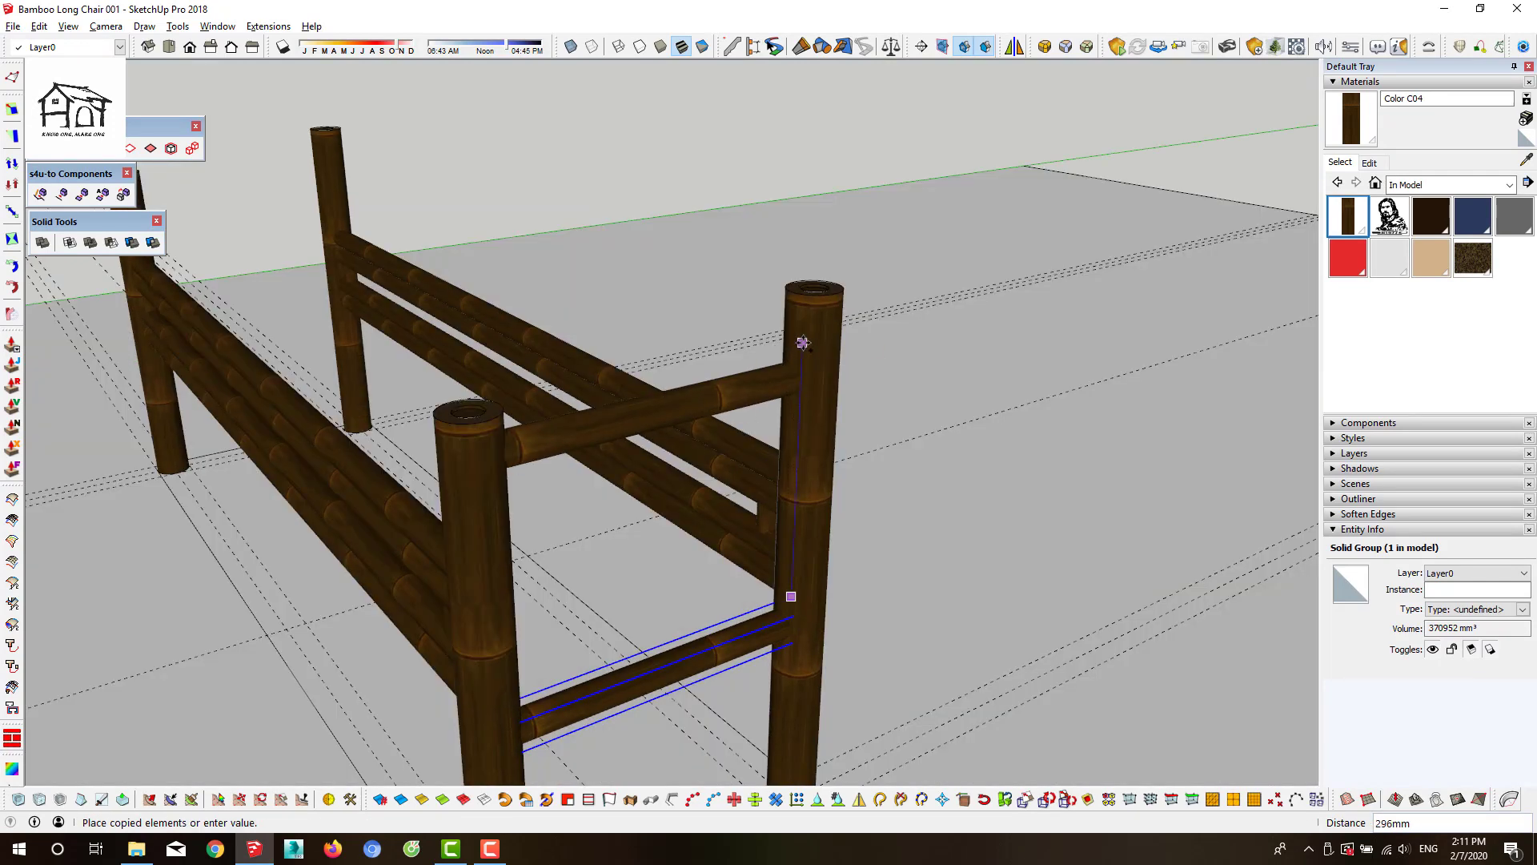
click(211, 46)
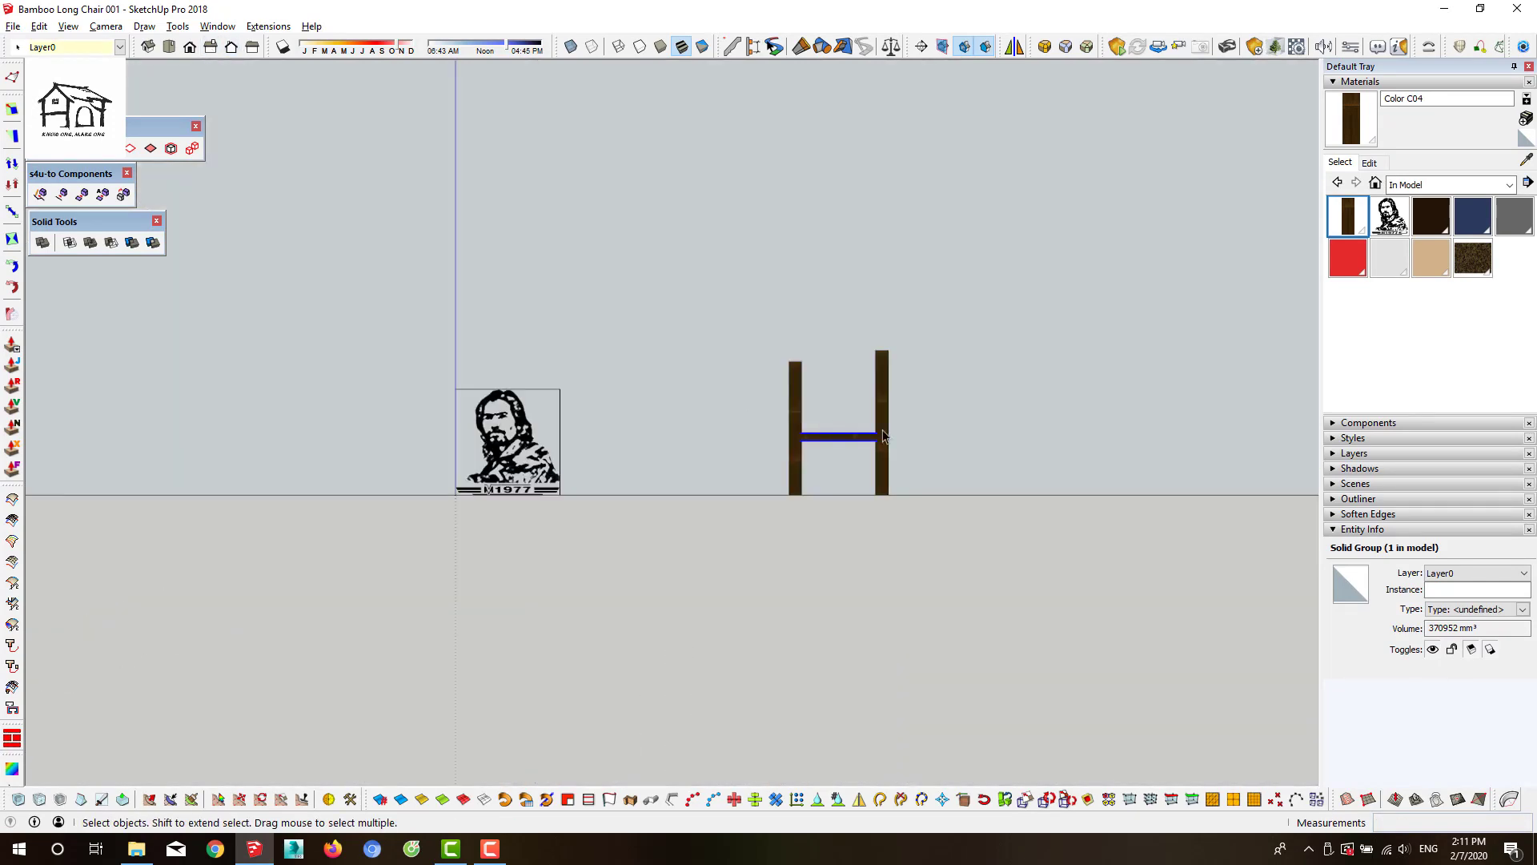
scroll(873, 528, up, 5)
click(870, 527)
click(870, 196)
key(space)
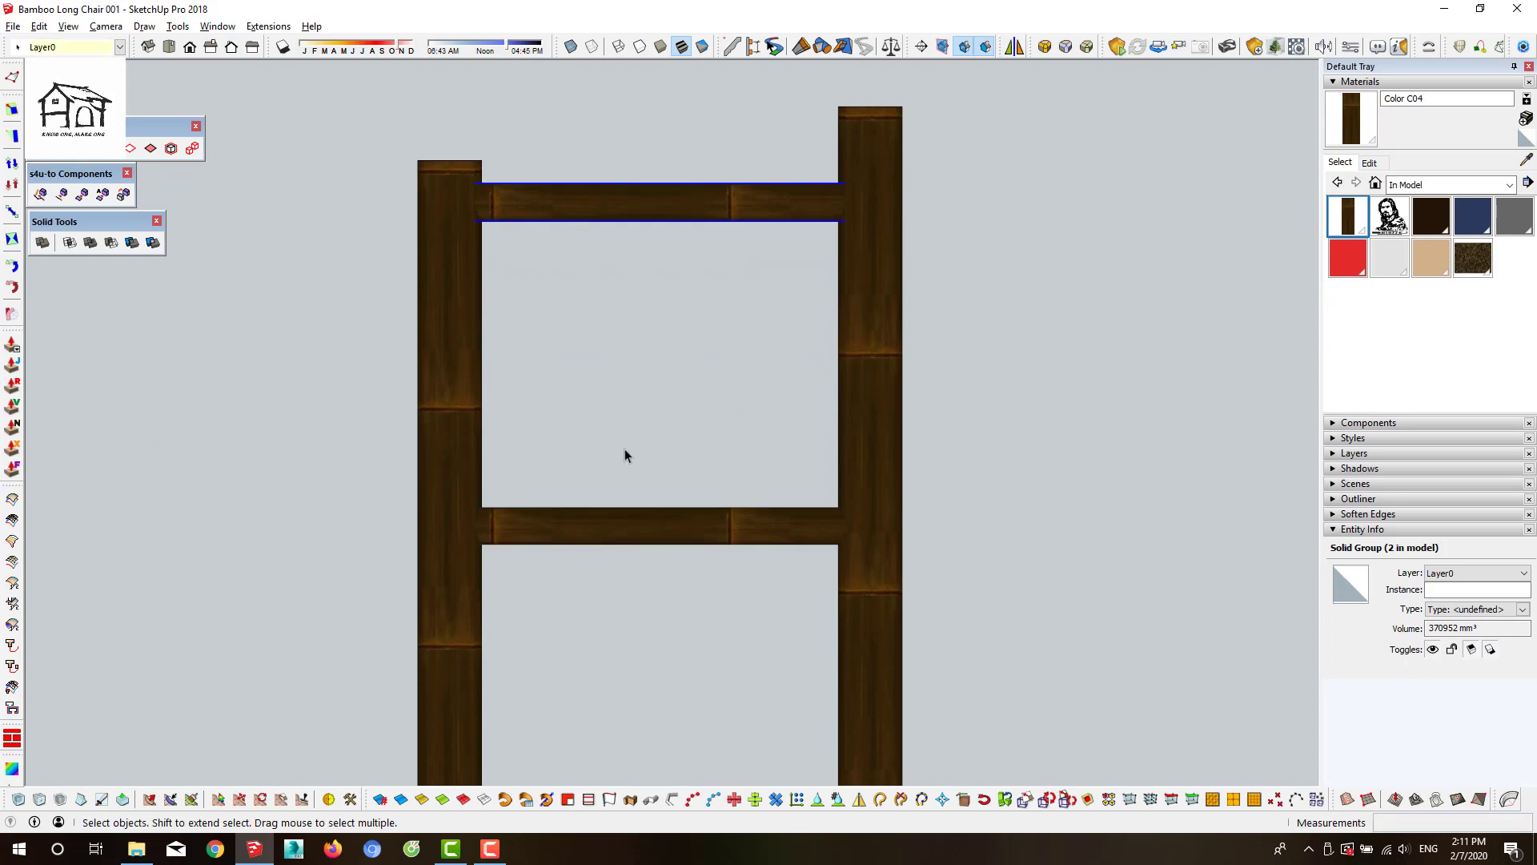
Copy the top and bottom cross rails to double them into pairs
key(m)
key(ctrl)
click(870, 249)
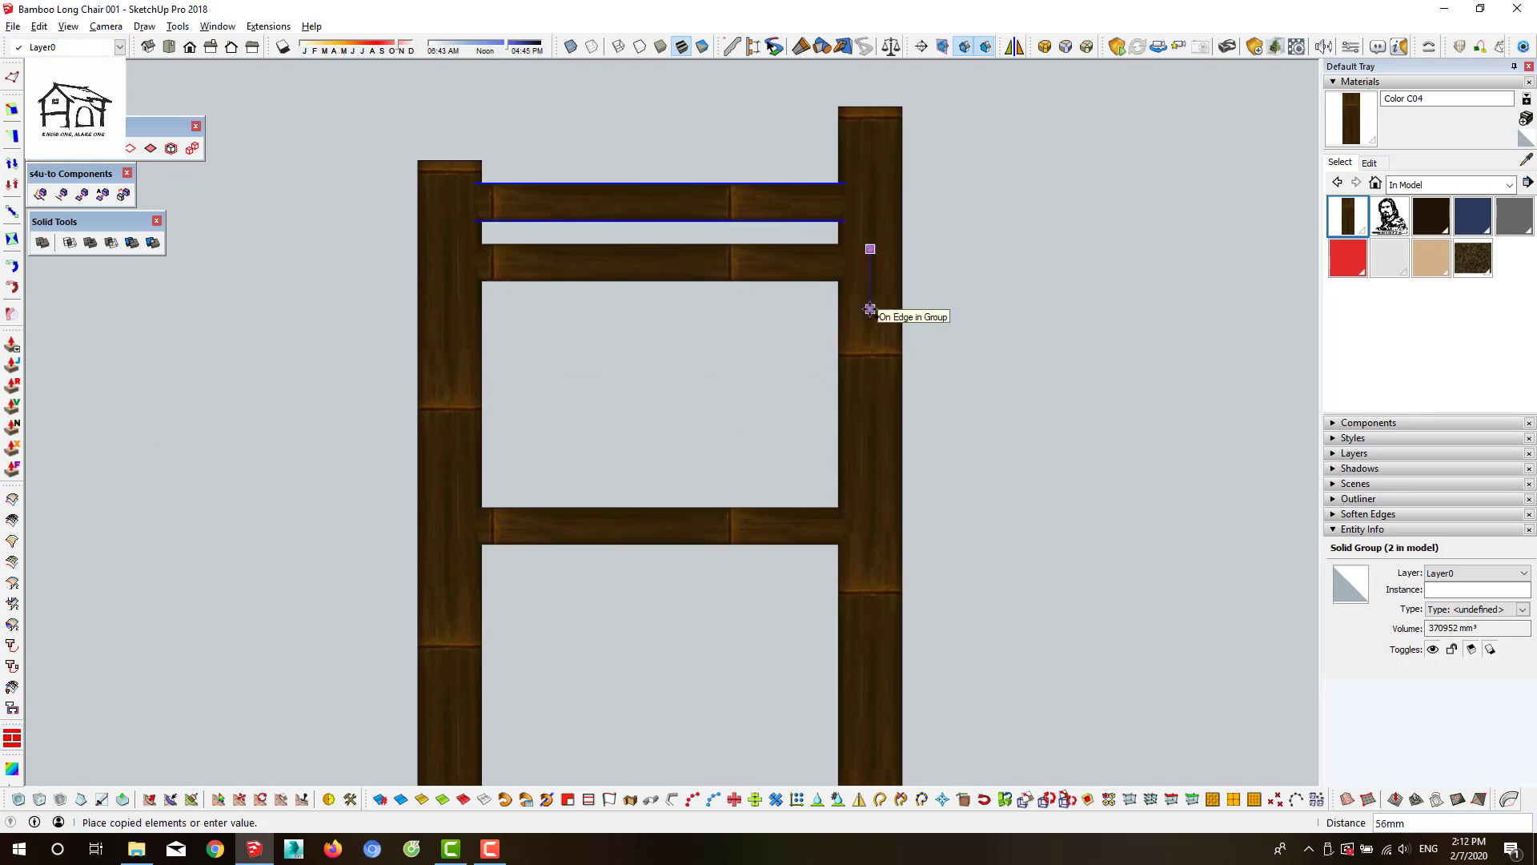
click(818, 526)
key(m)
key(ctrl)
click(870, 491)
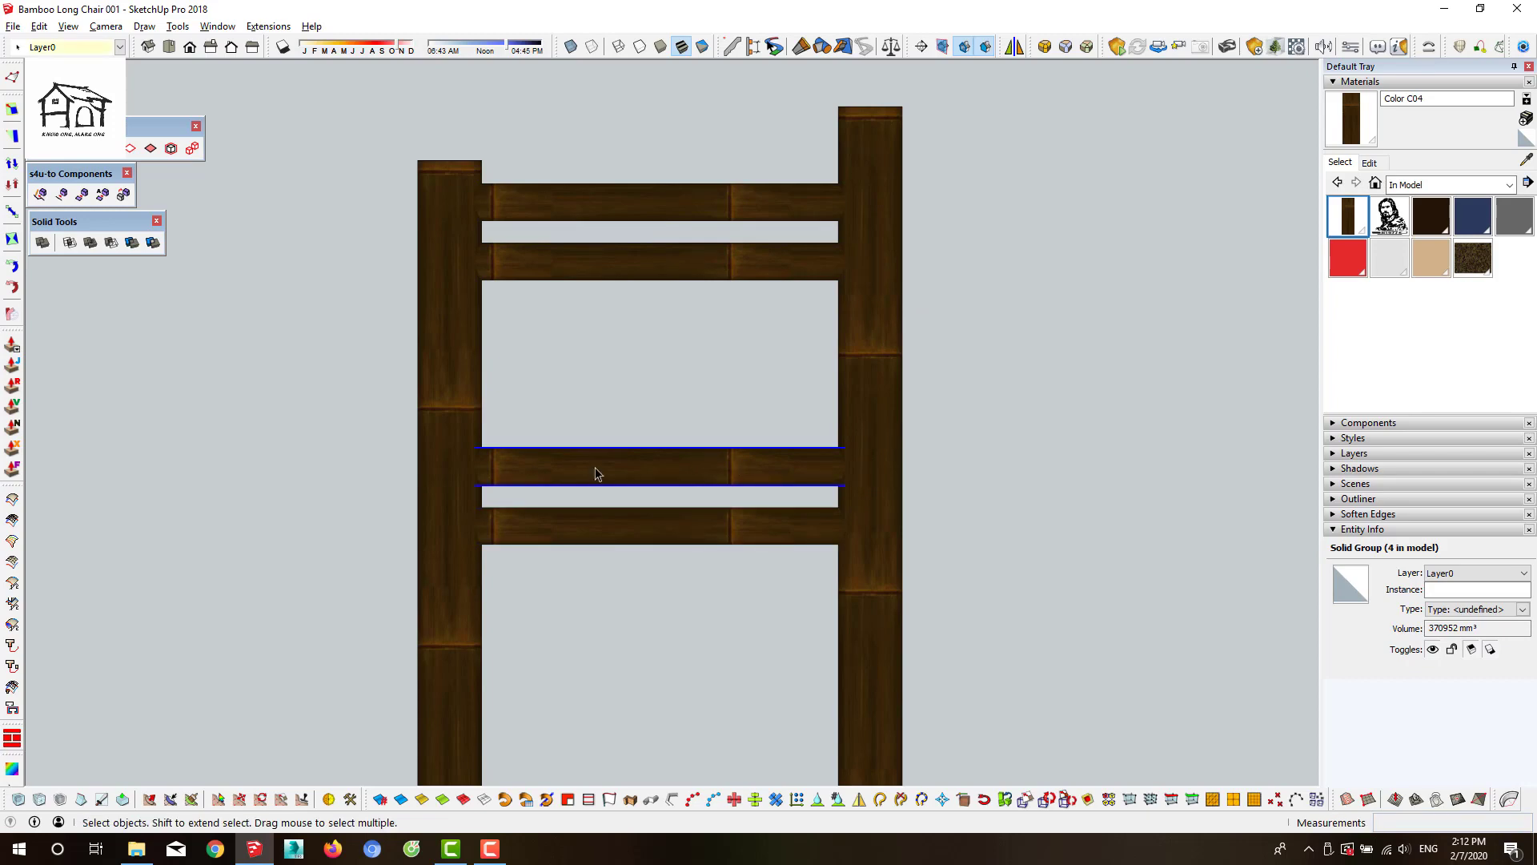
key(q)
scroll(518, 465, up, 2)
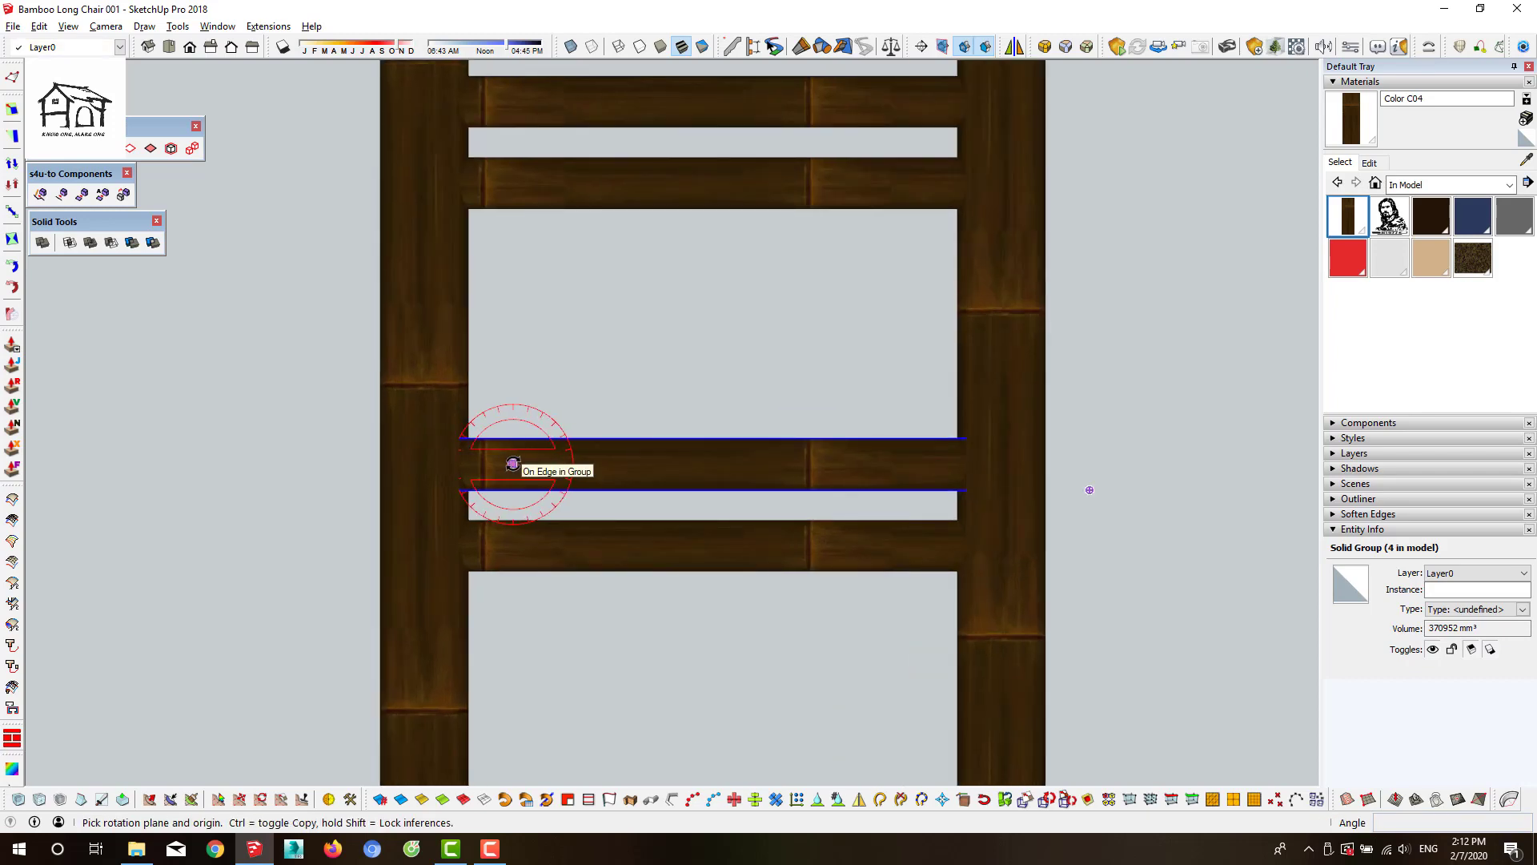
Draw a small circle at the lower rail joint and pull it up about 174mm into a strut
middle_drag(518, 464, 538, 559)
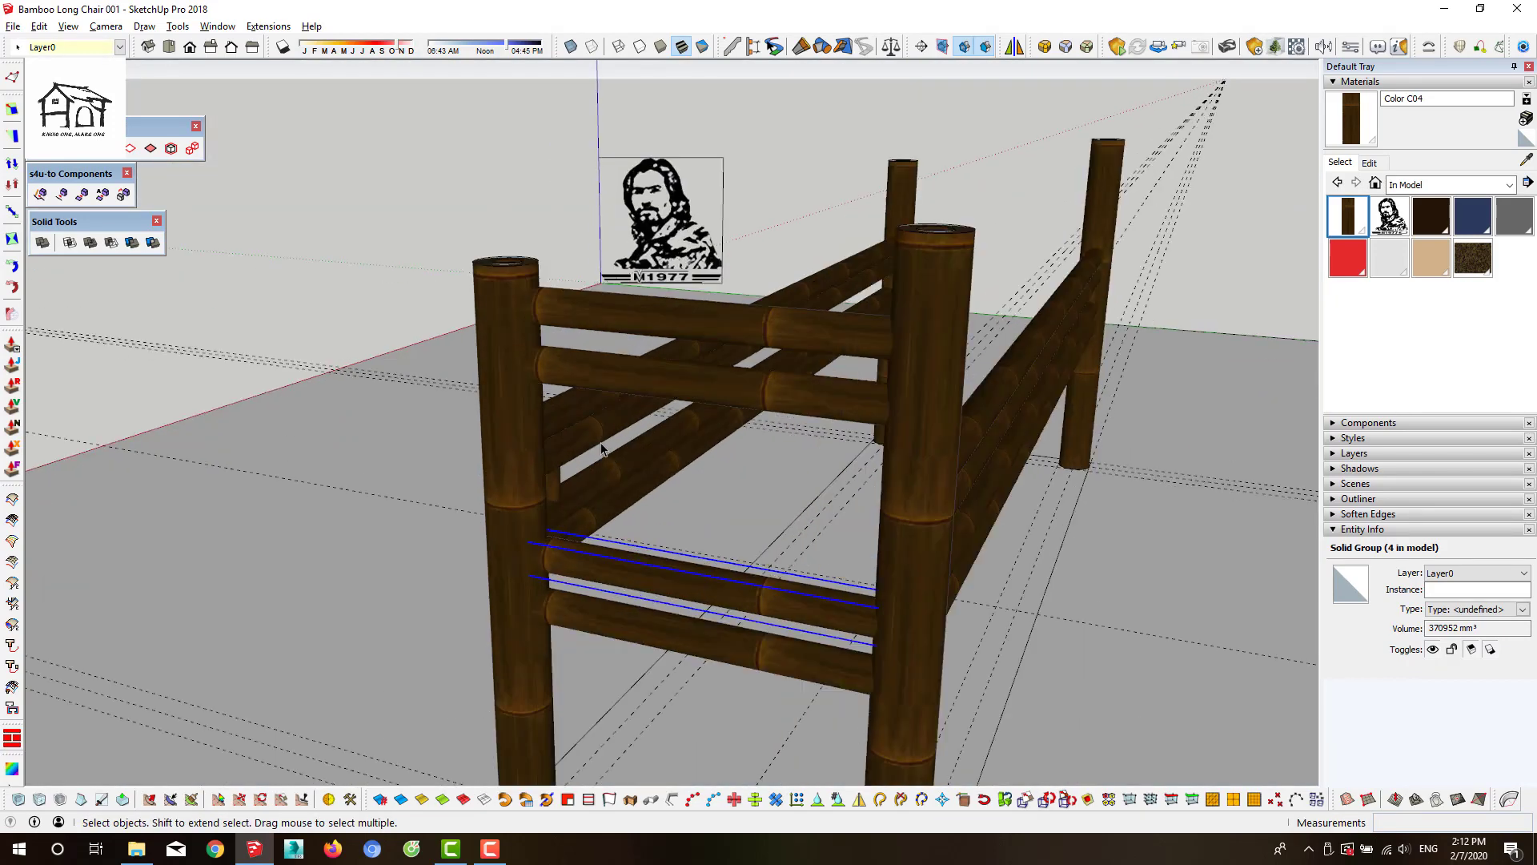
scroll(538, 559, up, 5)
key(c)
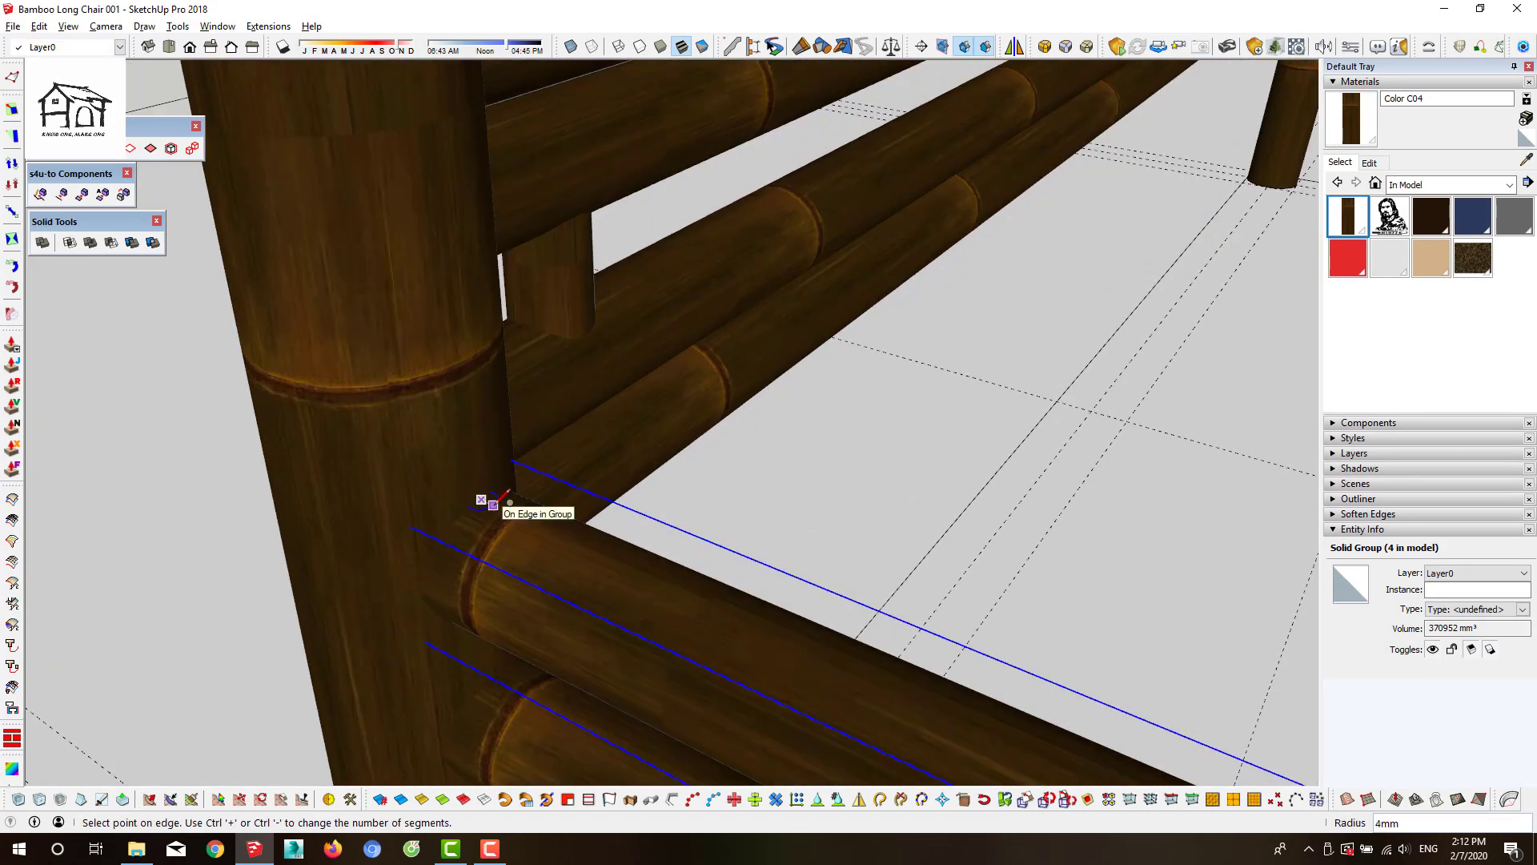
click(510, 502)
key(m)
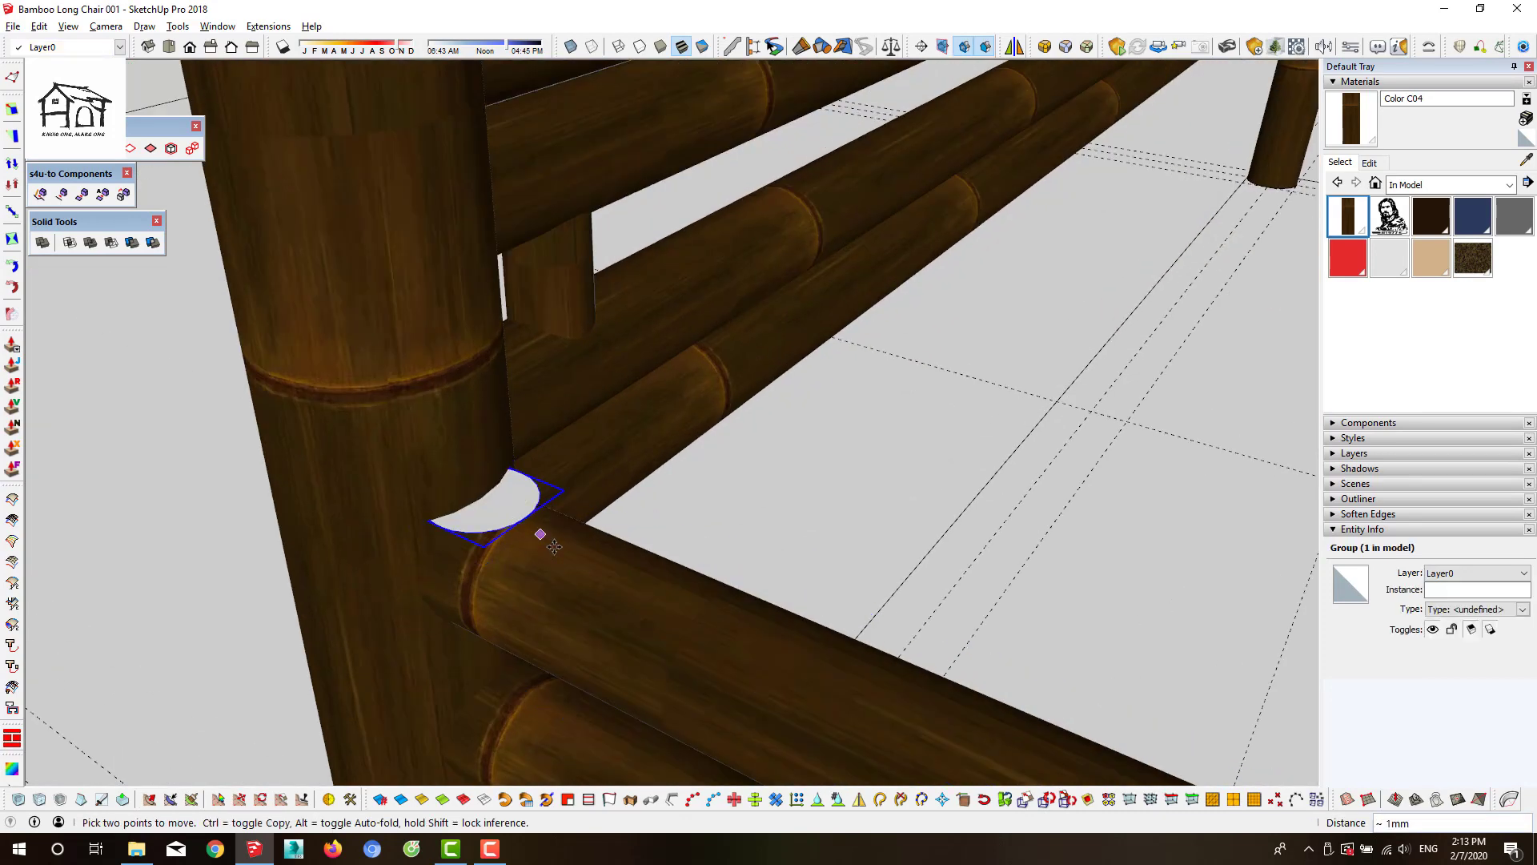
key(p)
click(549, 529)
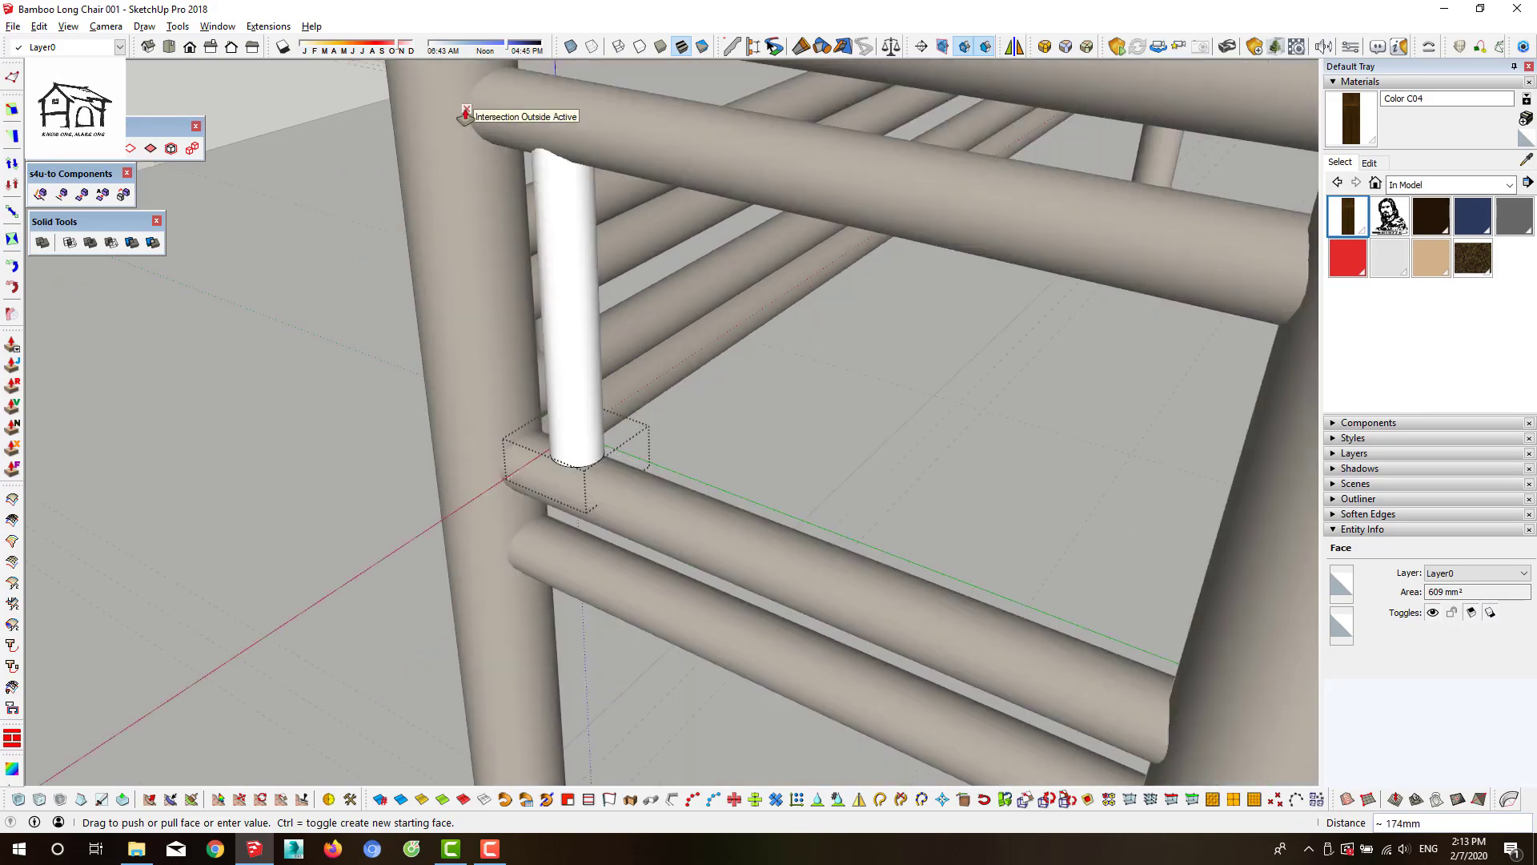
middle_drag(583, 526, 522, 346)
click(418, 460)
scroll(531, 491, down, 5)
Draw a circle of radius 12 at the chair end's inner frame
scroll(539, 556, down, 4)
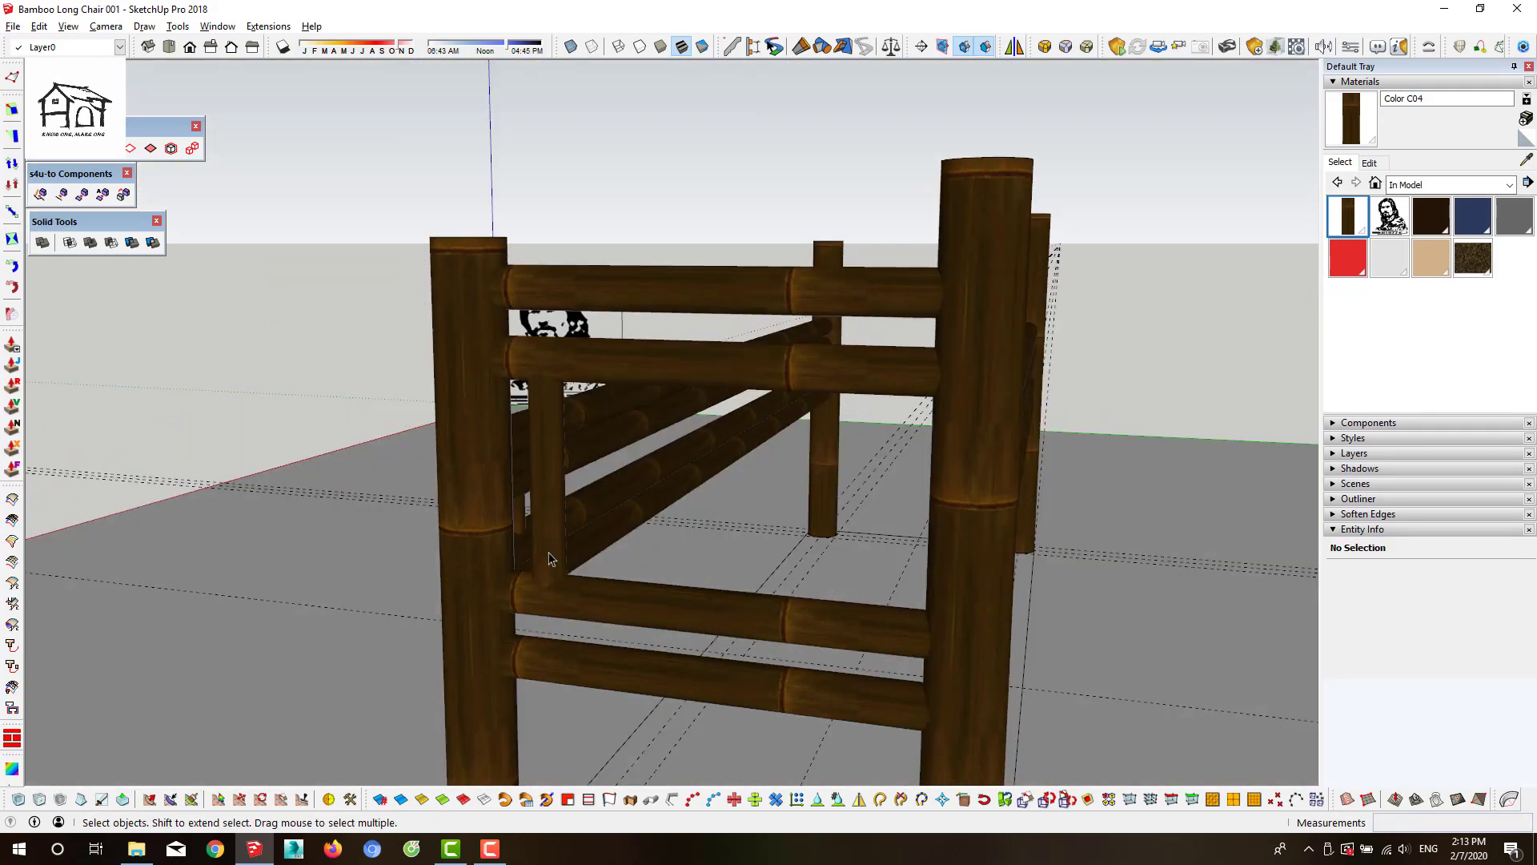
mouse_move(682, 762)
middle_down()
mouse_move(751, 655)
mouse_move(825, 602)
mouse_move(800, 584)
middle_up()
click(751, 656)
scroll(826, 602, down, 3)
scroll(800, 584, down, 5)
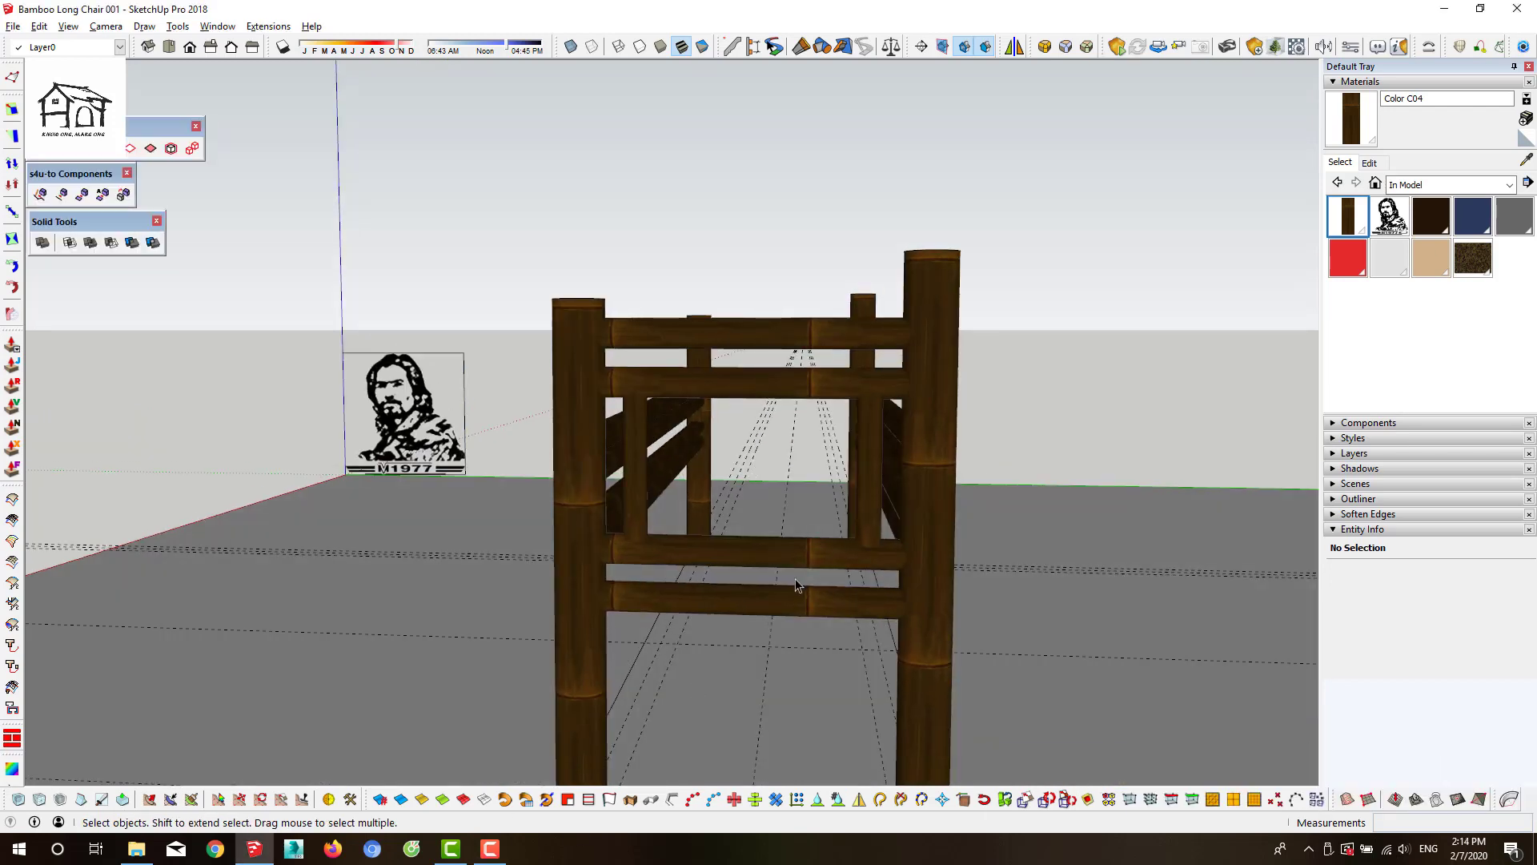
scroll(627, 547, up, 5)
scroll(628, 548, down, 5)
scroll(521, 633, up, 6)
key(c)
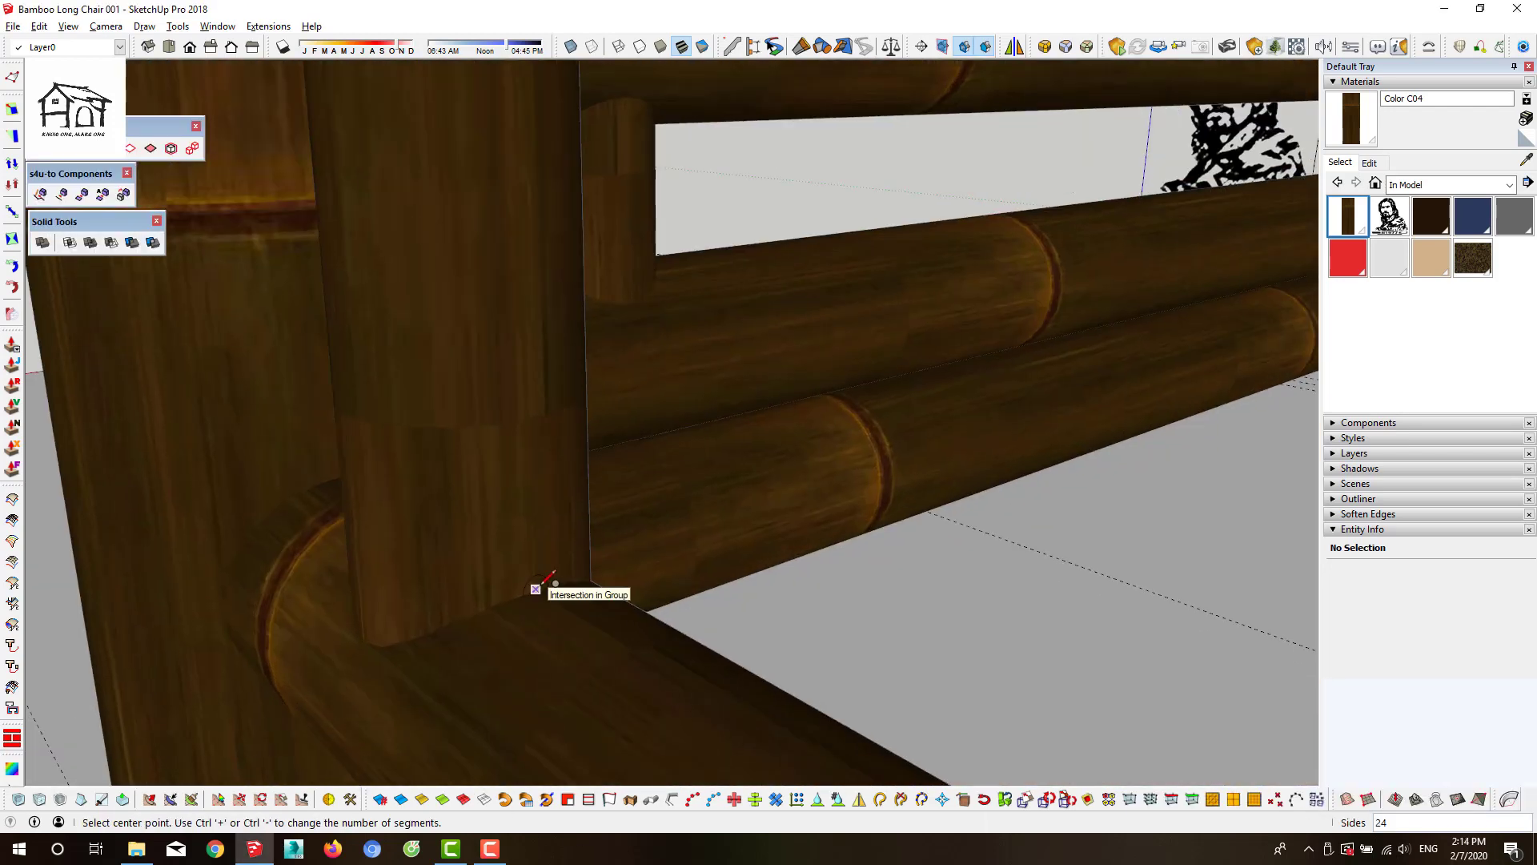
text(12)
key(Return)
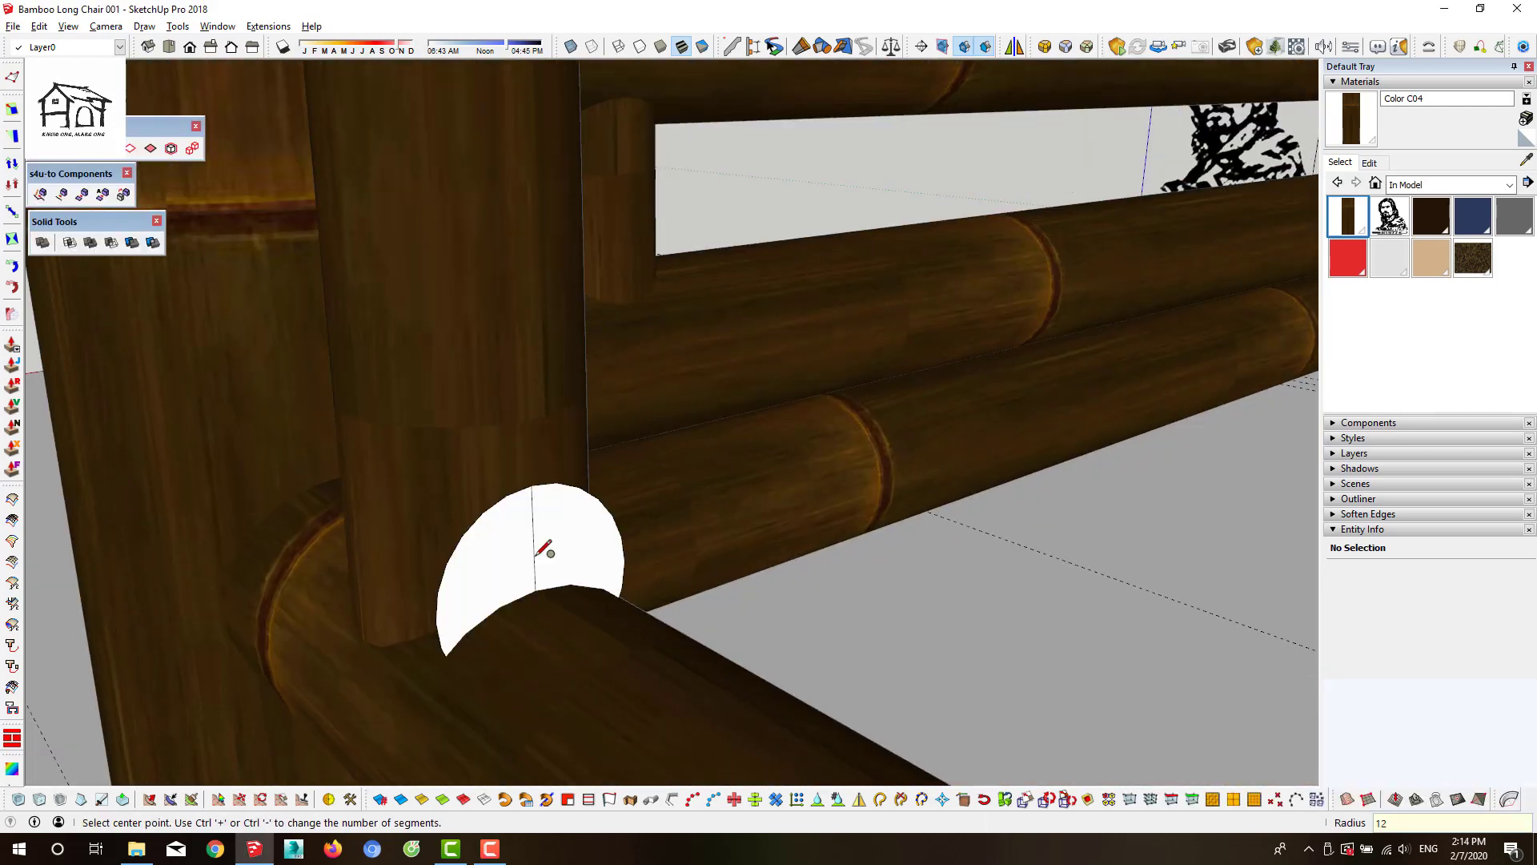
Move the circle onto the bamboo joint and Push/Pull it into a 247mm rod
click(582, 552)
key(m)
click(539, 486)
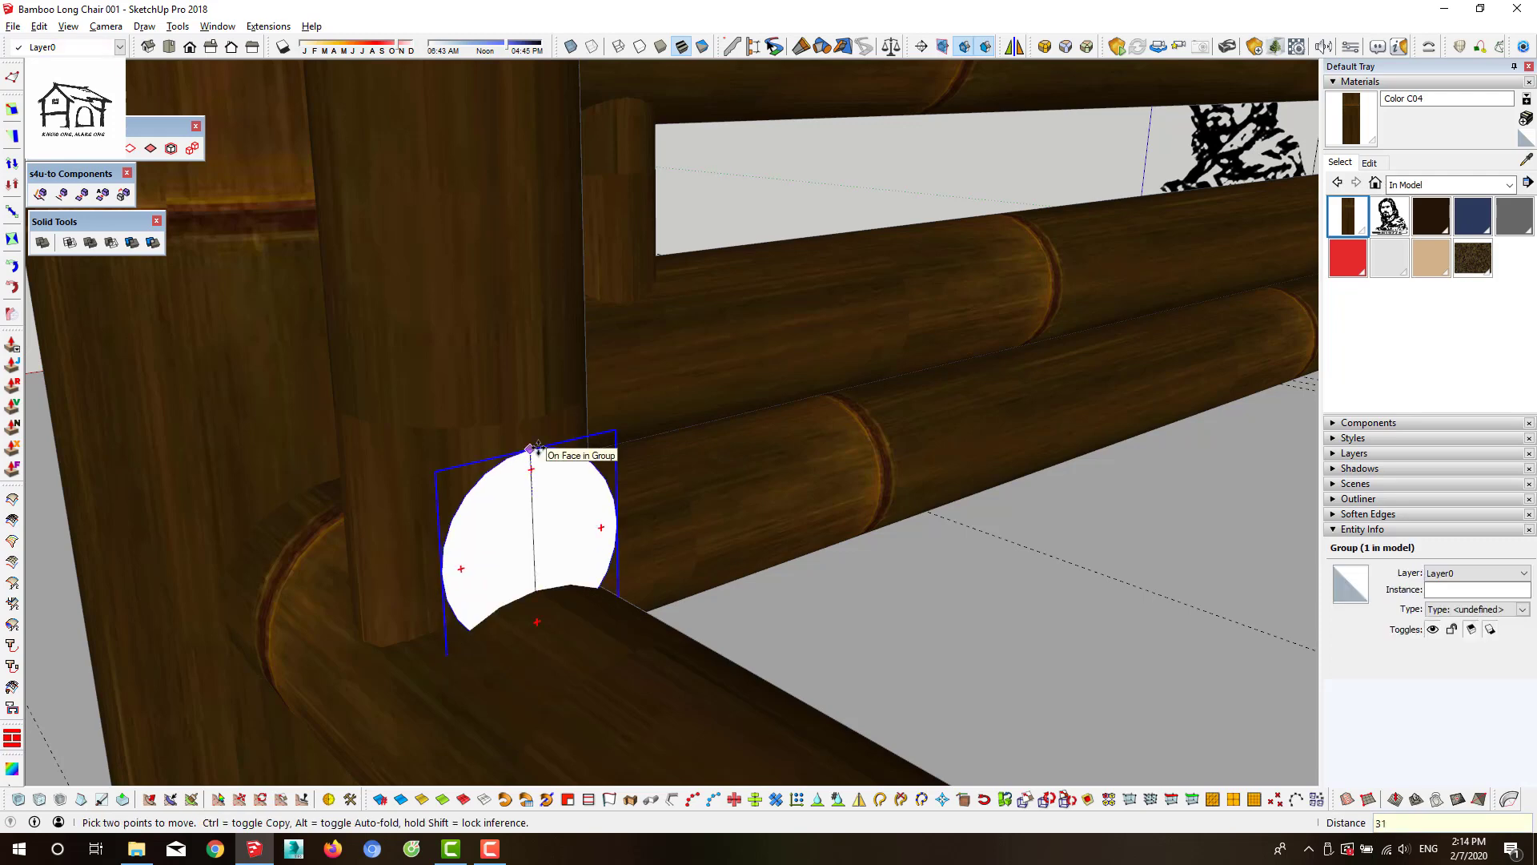
click(539, 448)
scroll(549, 350, down, 4)
key(p)
drag(549, 350, 988, 645)
scroll(555, 426, up, 4)
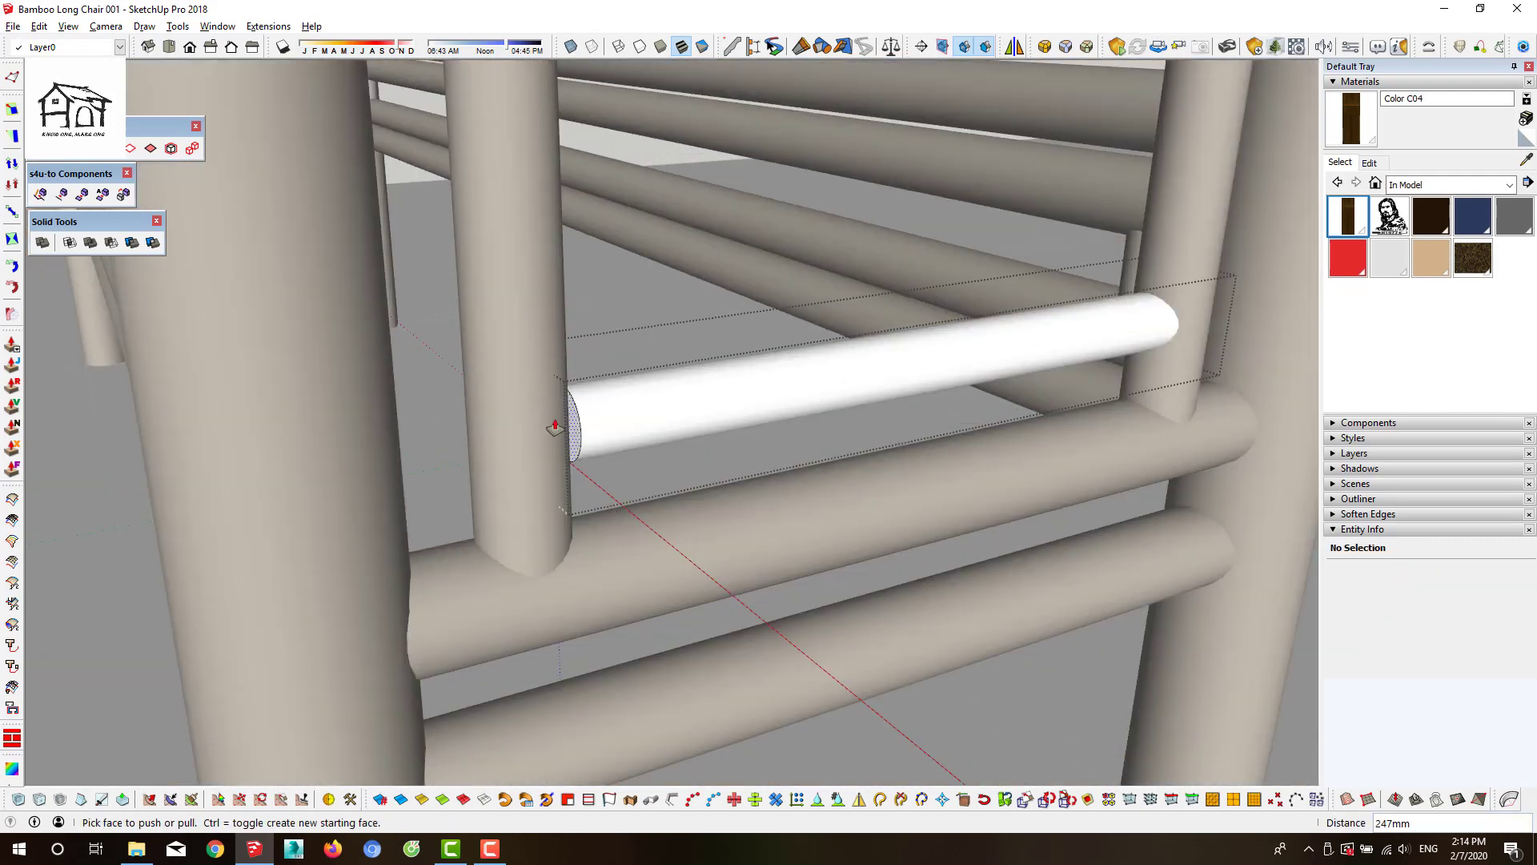
scroll(555, 425, down, 3)
mouse_move(446, 539)
middle_down()
mouse_move(491, 515)
mouse_move(832, 606)
mouse_move(663, 508)
middle_up()
Switch to Front view, then orbit to an angled view of the chair end's frame
scroll(561, 387, down, 5)
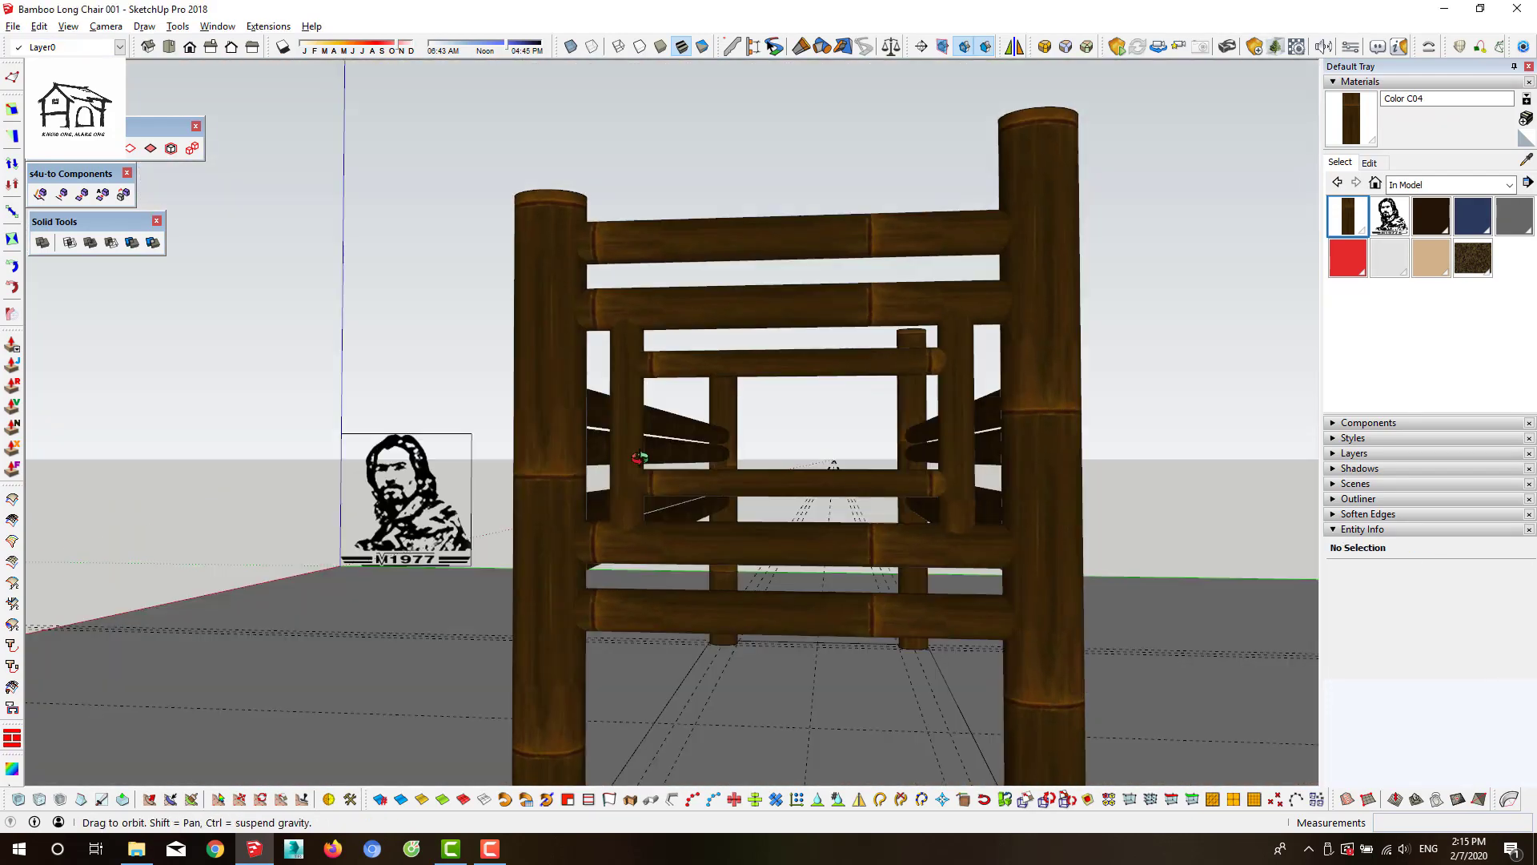
scroll(830, 457, up, 2)
mouse_move(775, 525)
middle_down()
mouse_move(673, 590)
mouse_move(909, 476)
middle_up()
scroll(909, 476, down, 3)
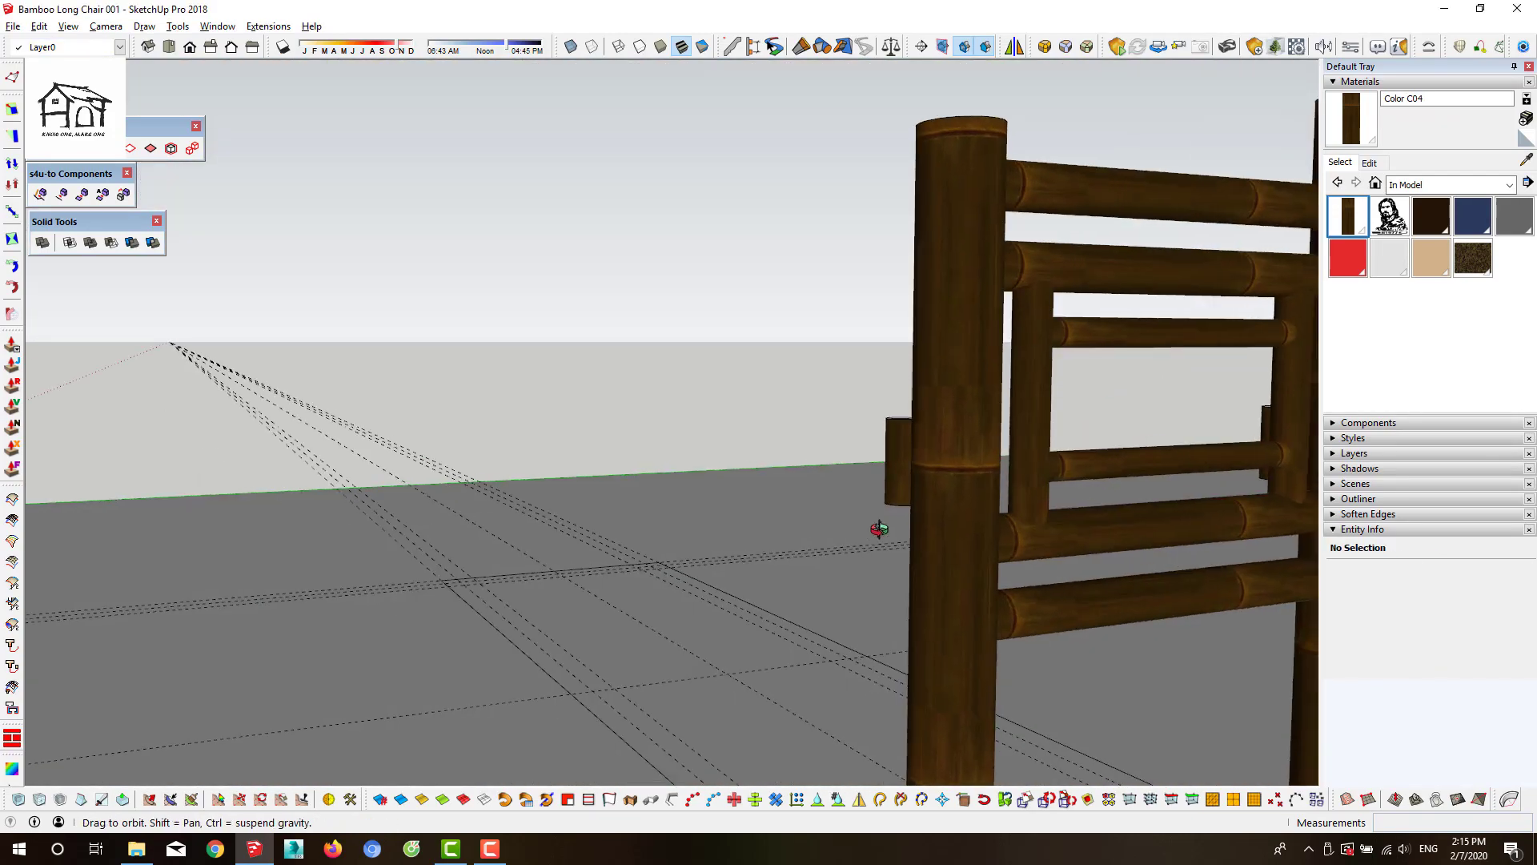
middle_drag(878, 525, 743, 474)
click(190, 48)
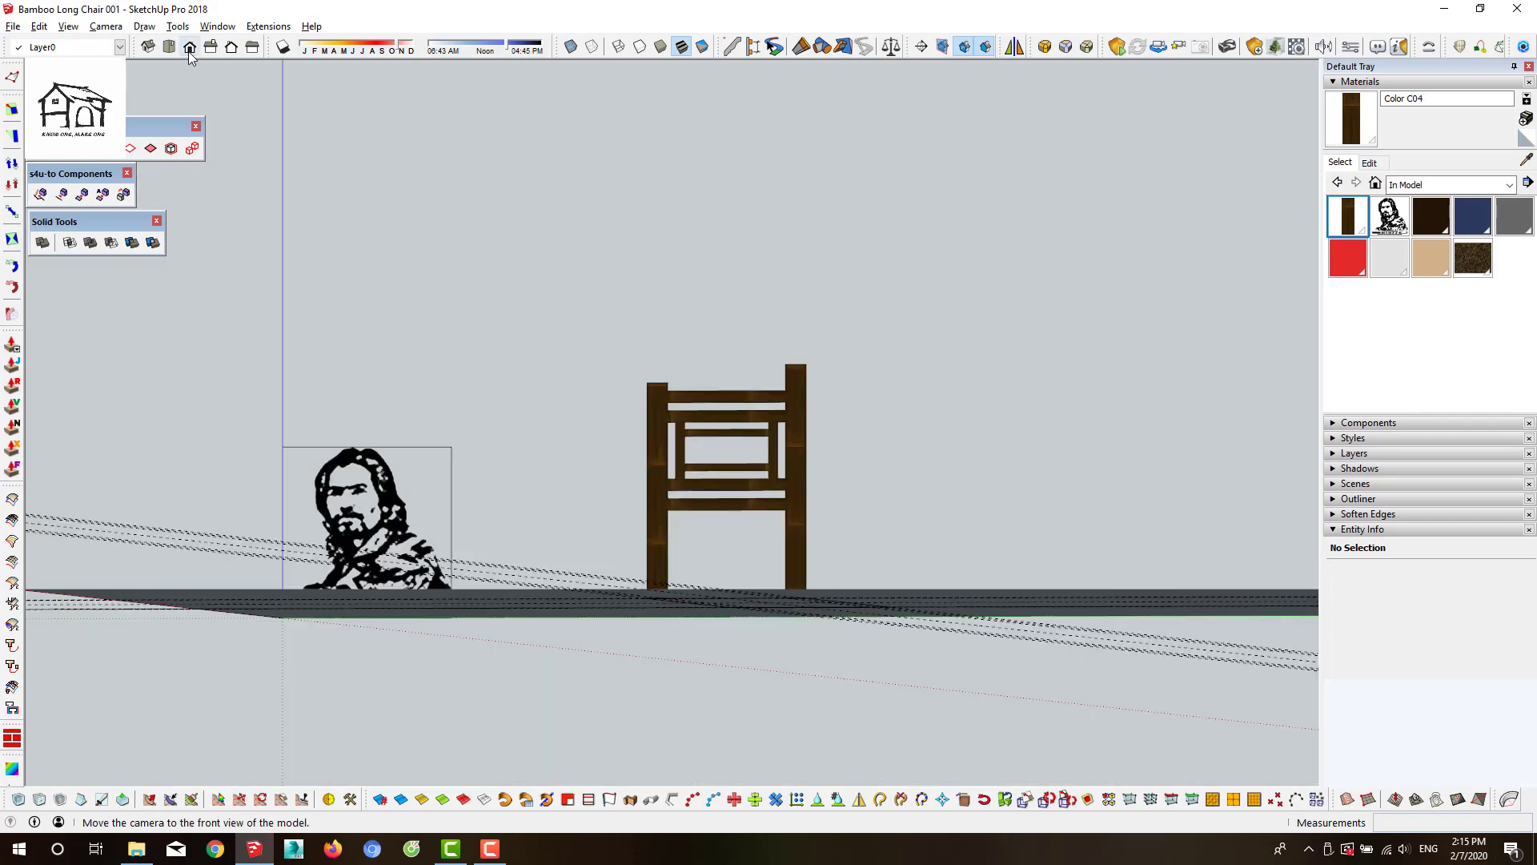
scroll(469, 482, up, 3)
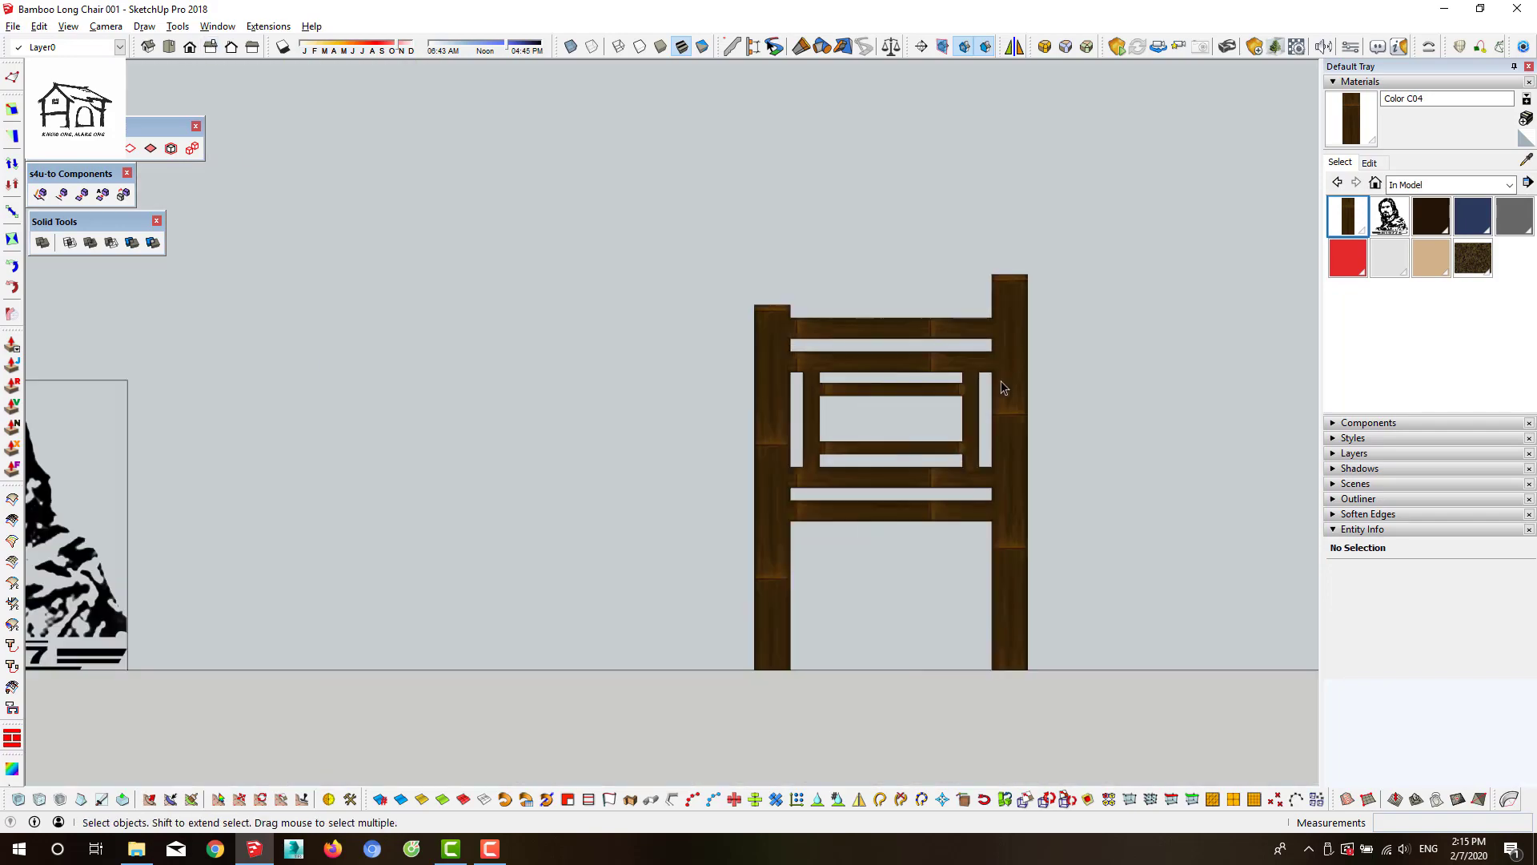
scroll(661, 518, up, 5)
scroll(661, 518, down, 6)
mouse_move(661, 518)
middle_down()
mouse_move(744, 488)
mouse_move(638, 436)
mouse_move(597, 456)
middle_up()
scroll(638, 436, up, 4)
scroll(648, 428, down, 5)
scroll(649, 428, up, 5)
scroll(597, 456, up, 3)
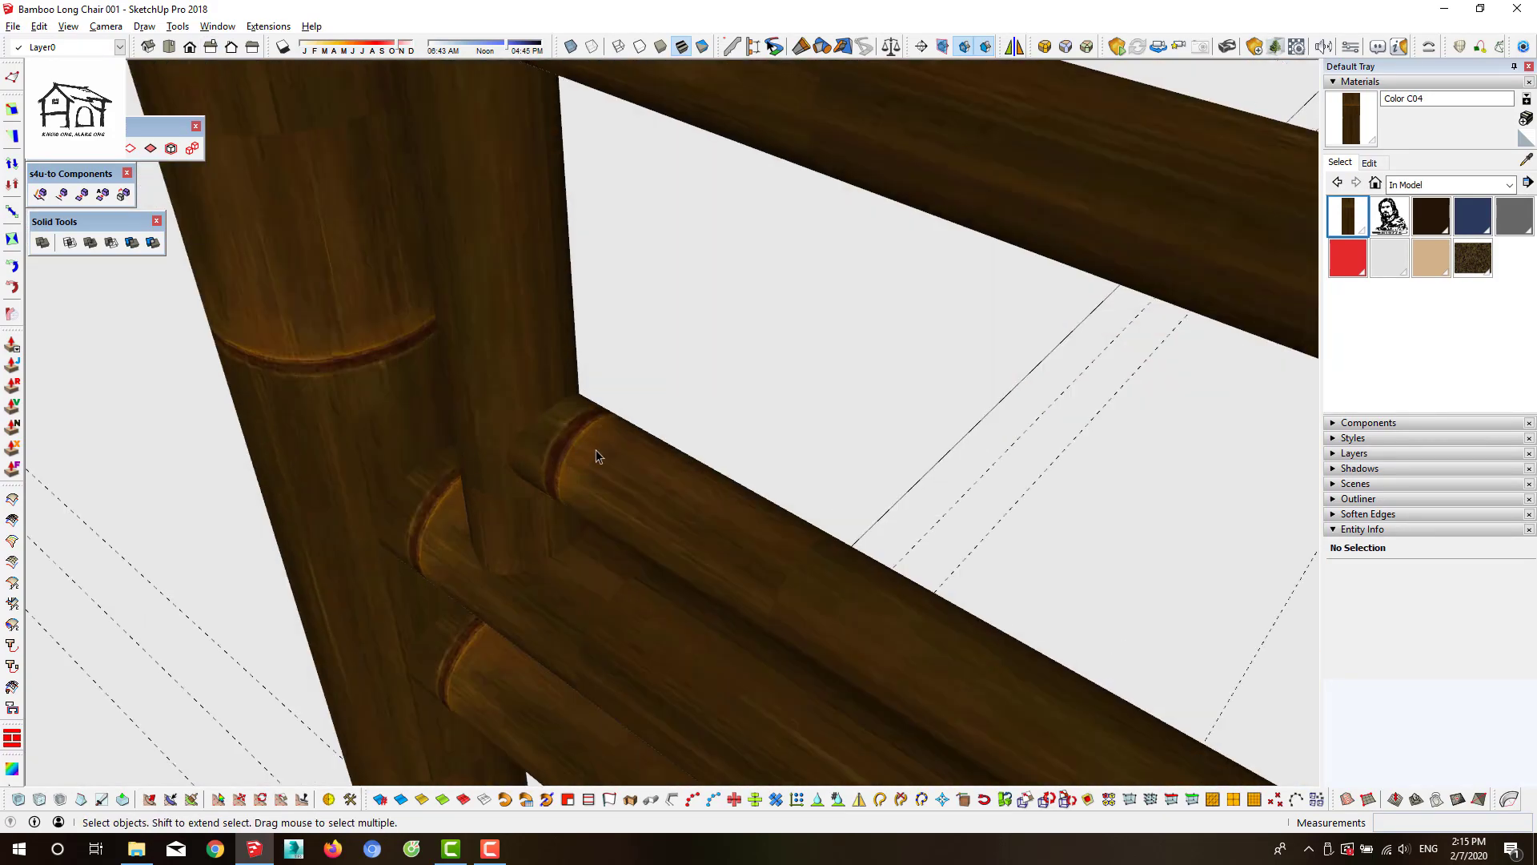
Push/Pull the small circular joint face into a short vertical upright of about 85mm
click(585, 401)
key(p)
scroll(634, 446, down, 5)
scroll(589, 326, up, 5)
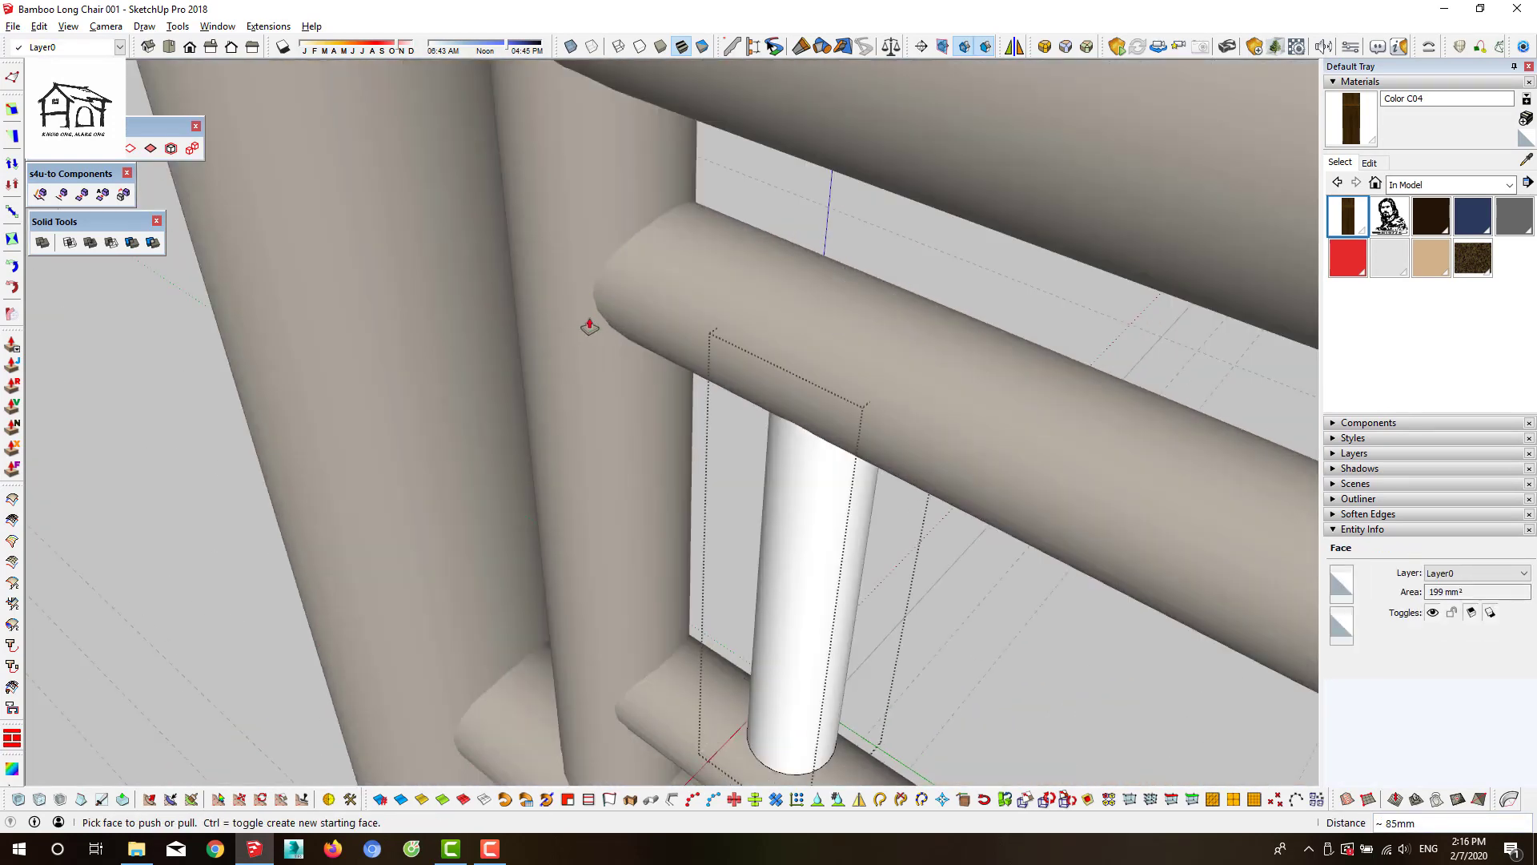
scroll(589, 327, down, 3)
Mirror the new vertical upright to the other side of the inner frame
key(space)
scroll(683, 483, down, 5)
scroll(553, 360, up, 2)
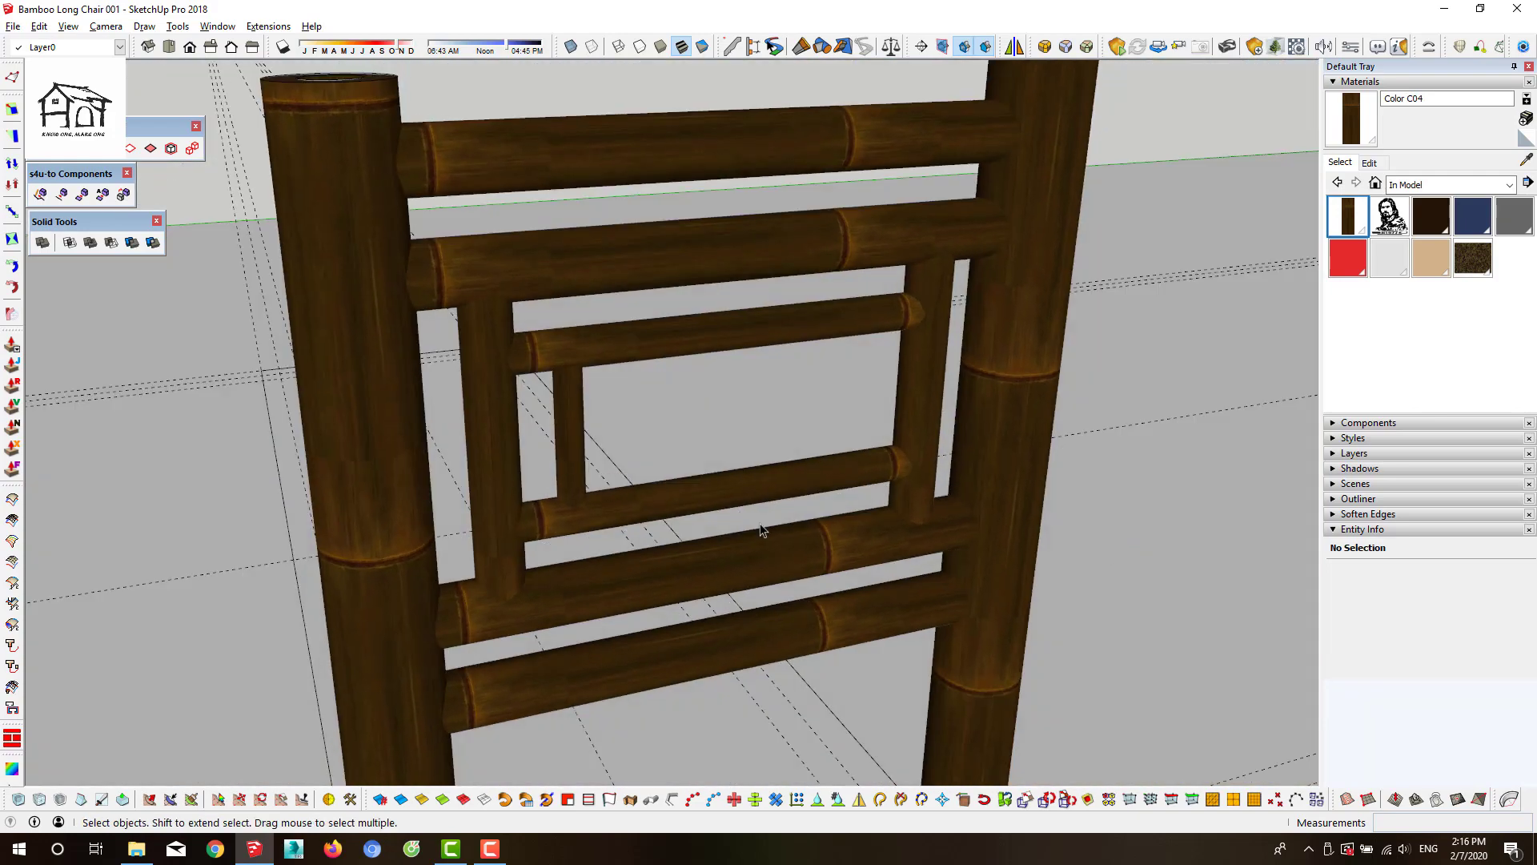
middle_drag(761, 530, 710, 505)
key(Return)
key(Return)
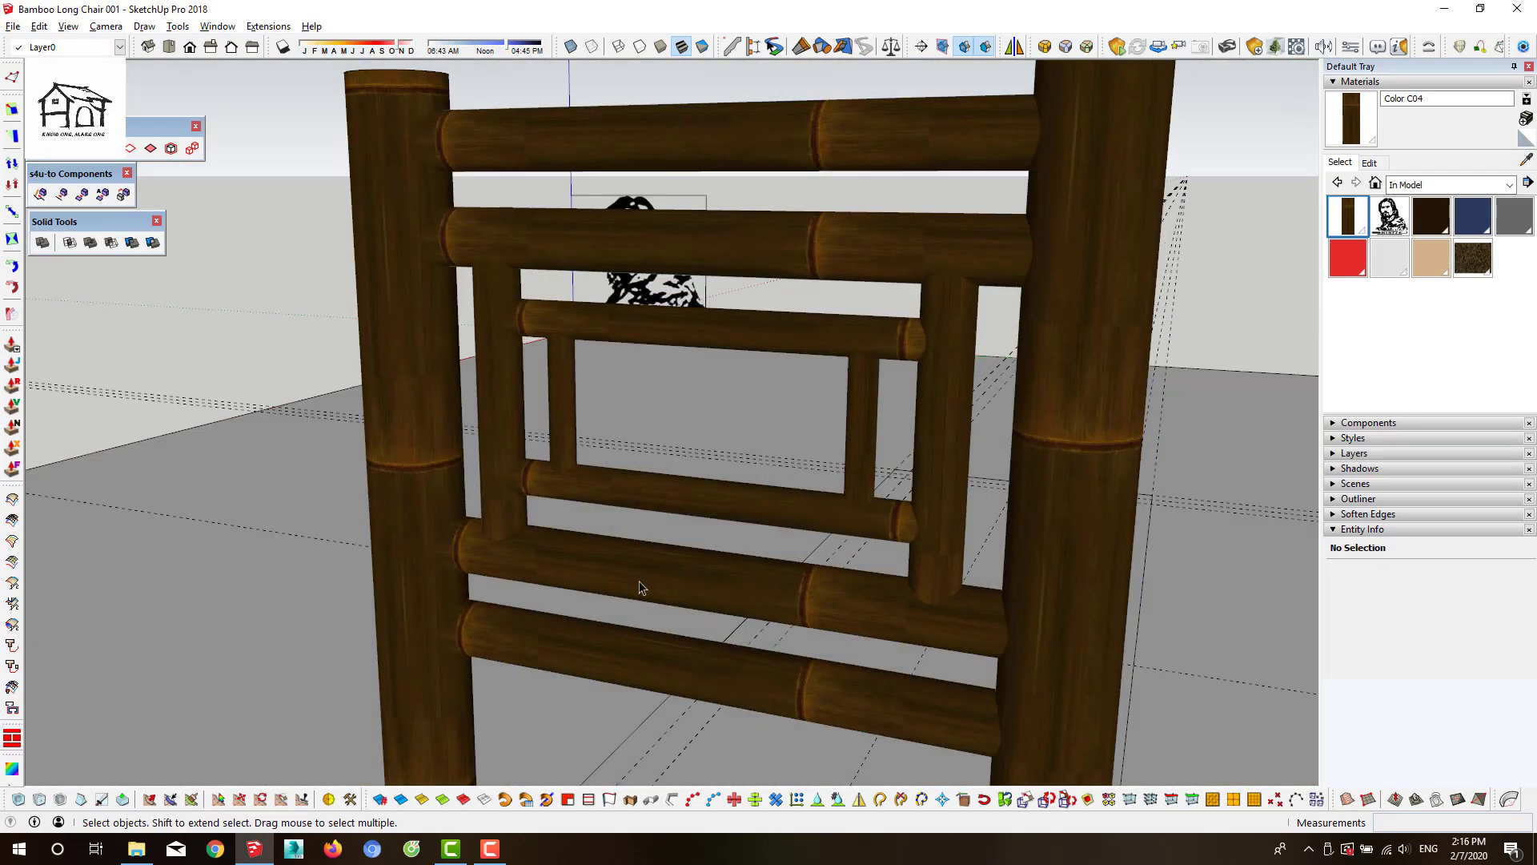
scroll(677, 543, up, 3)
middle_drag(673, 318, 646, 653)
Copy the vertical bamboo uprights 60 apart
scroll(522, 567, up, 3)
key(m)
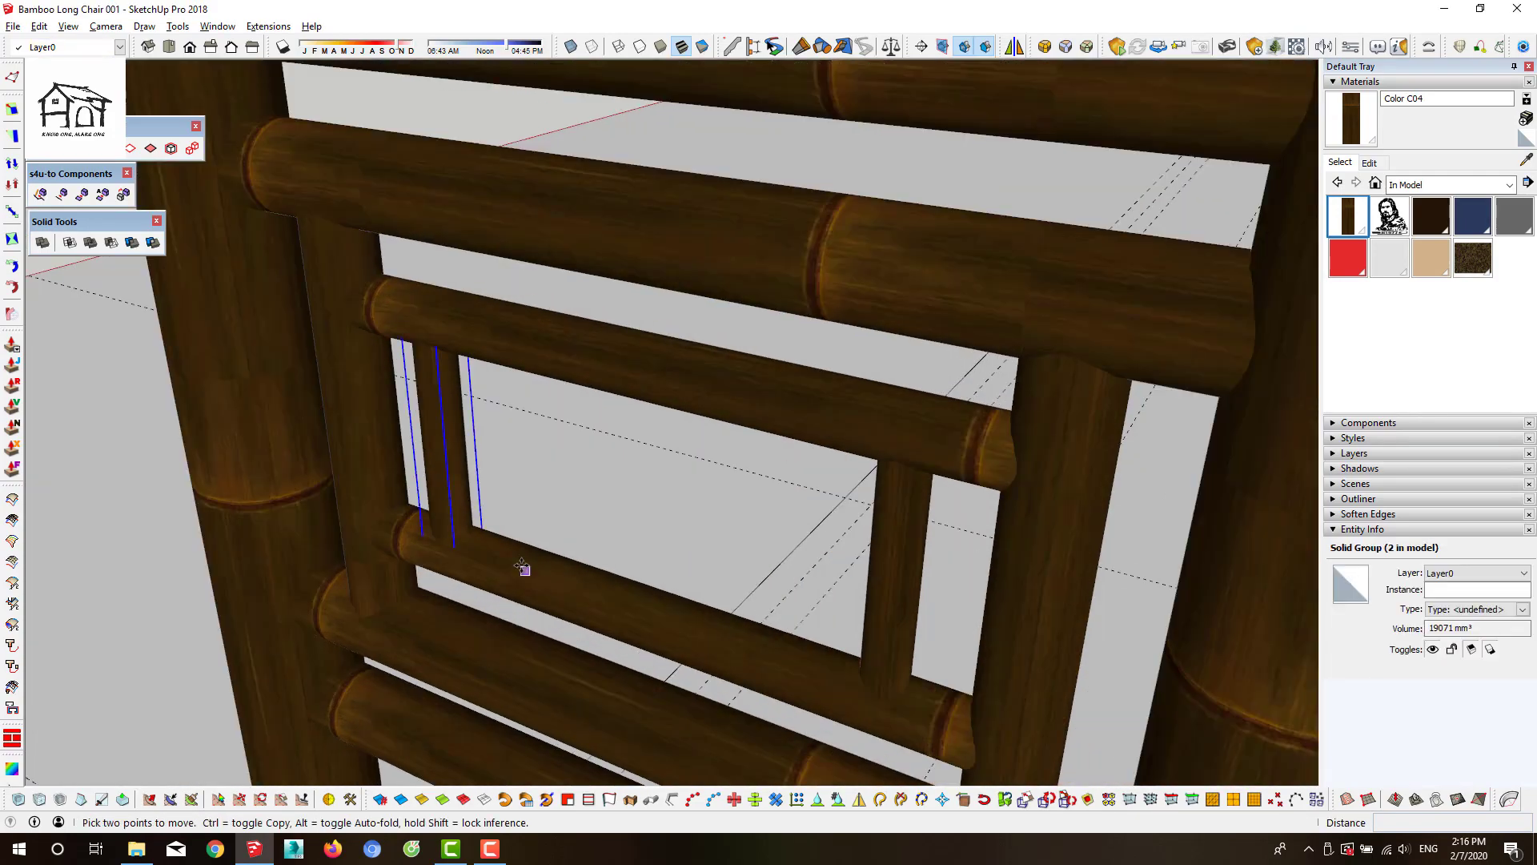
key(ctrl)
click(493, 551)
text(60)
key(Return)
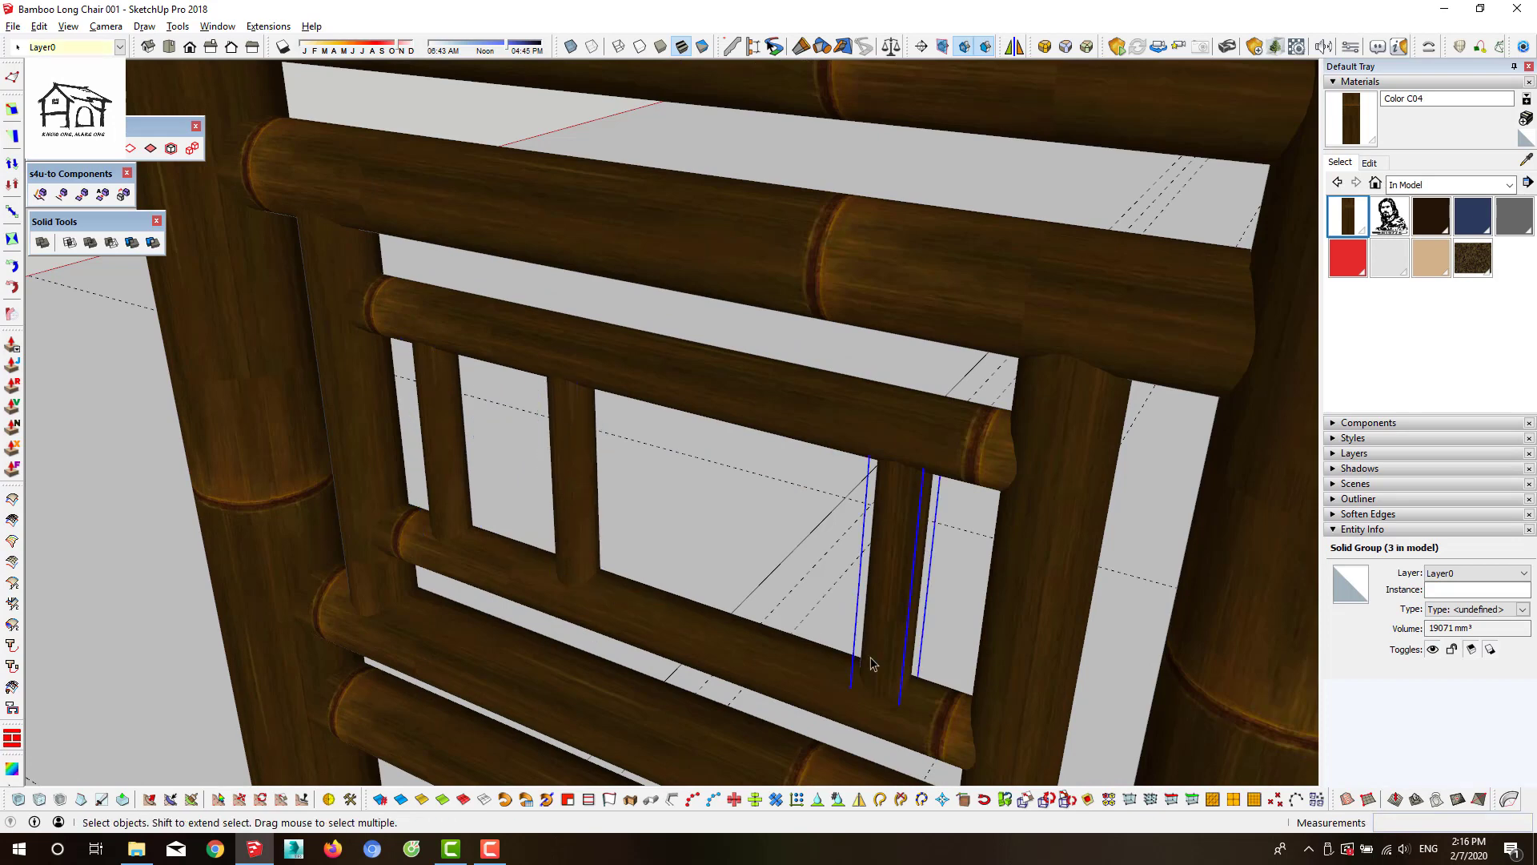
scroll(871, 663, down, 2)
middle_drag(830, 676, 736, 476)
middle_drag(590, 521, 282, 648)
Create a short horizontal bamboo rod and mirror it, keeping the original
key(c)
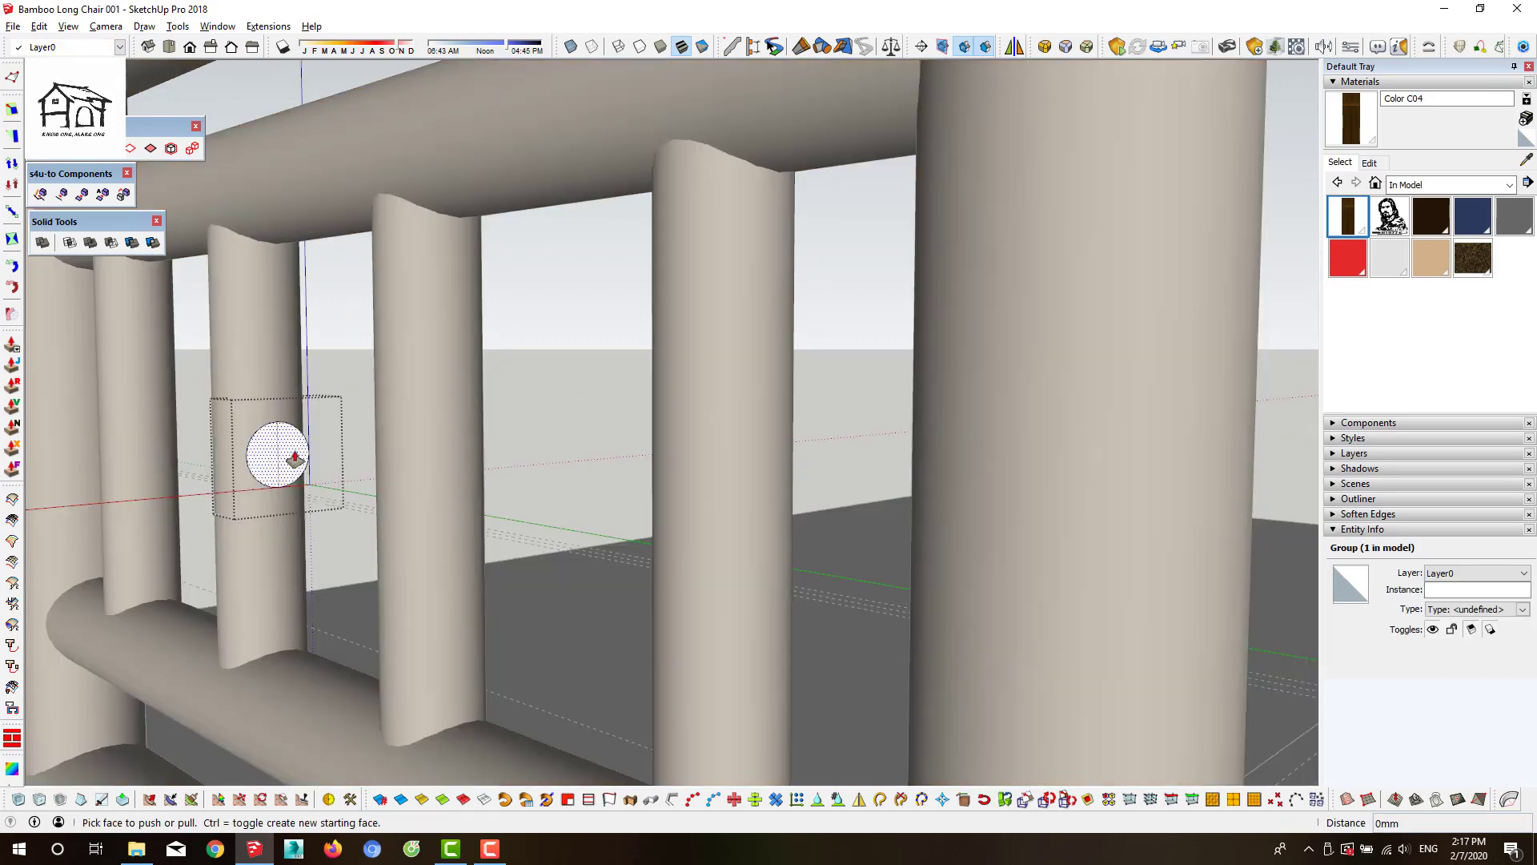
key(Return)
mouse_move(292, 445)
middle_down()
mouse_move(843, 505)
mouse_move(566, 515)
mouse_move(600, 583)
middle_up()
key(space)
key(Escape)
scroll(798, 532, down, 3)
click(537, 662)
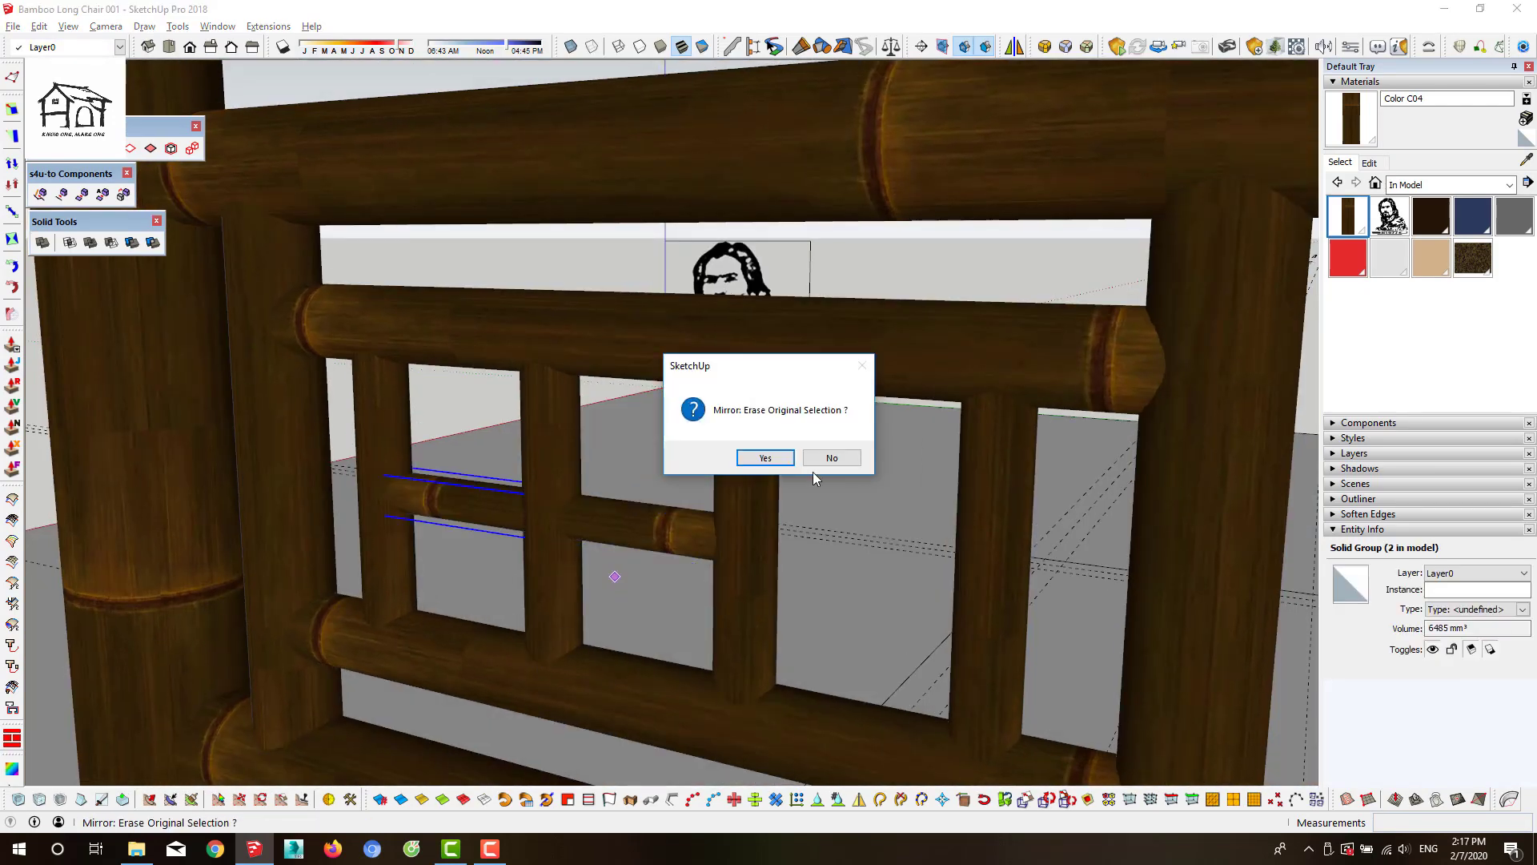
click(817, 458)
middle_drag(817, 458, 546, 421)
Mirror the horizontal rods across the panel, keeping the originals, to complete the lattice
key(m)
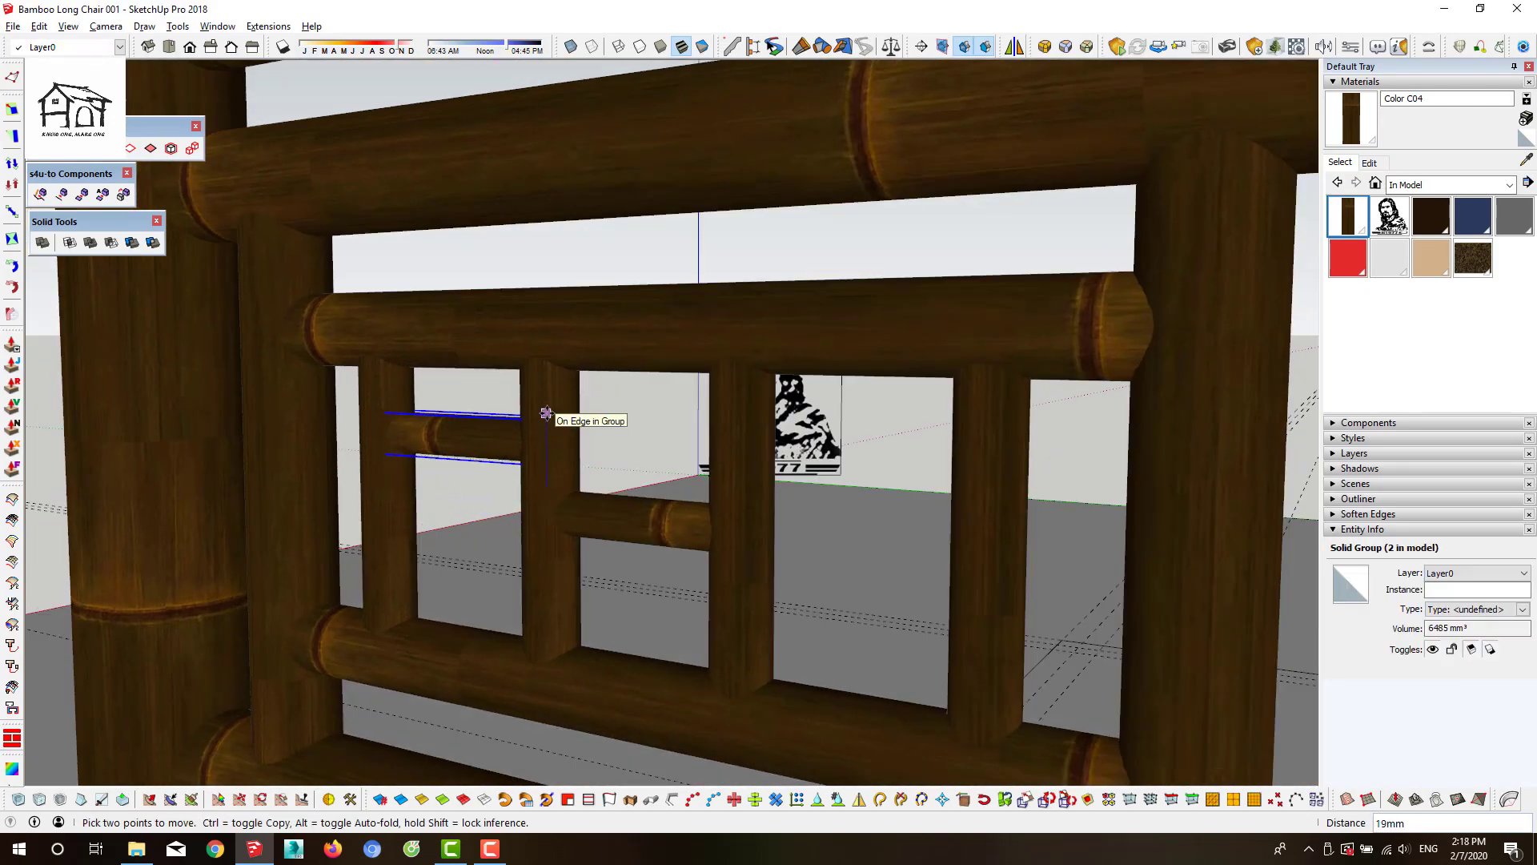
click(402, 497)
click(484, 497)
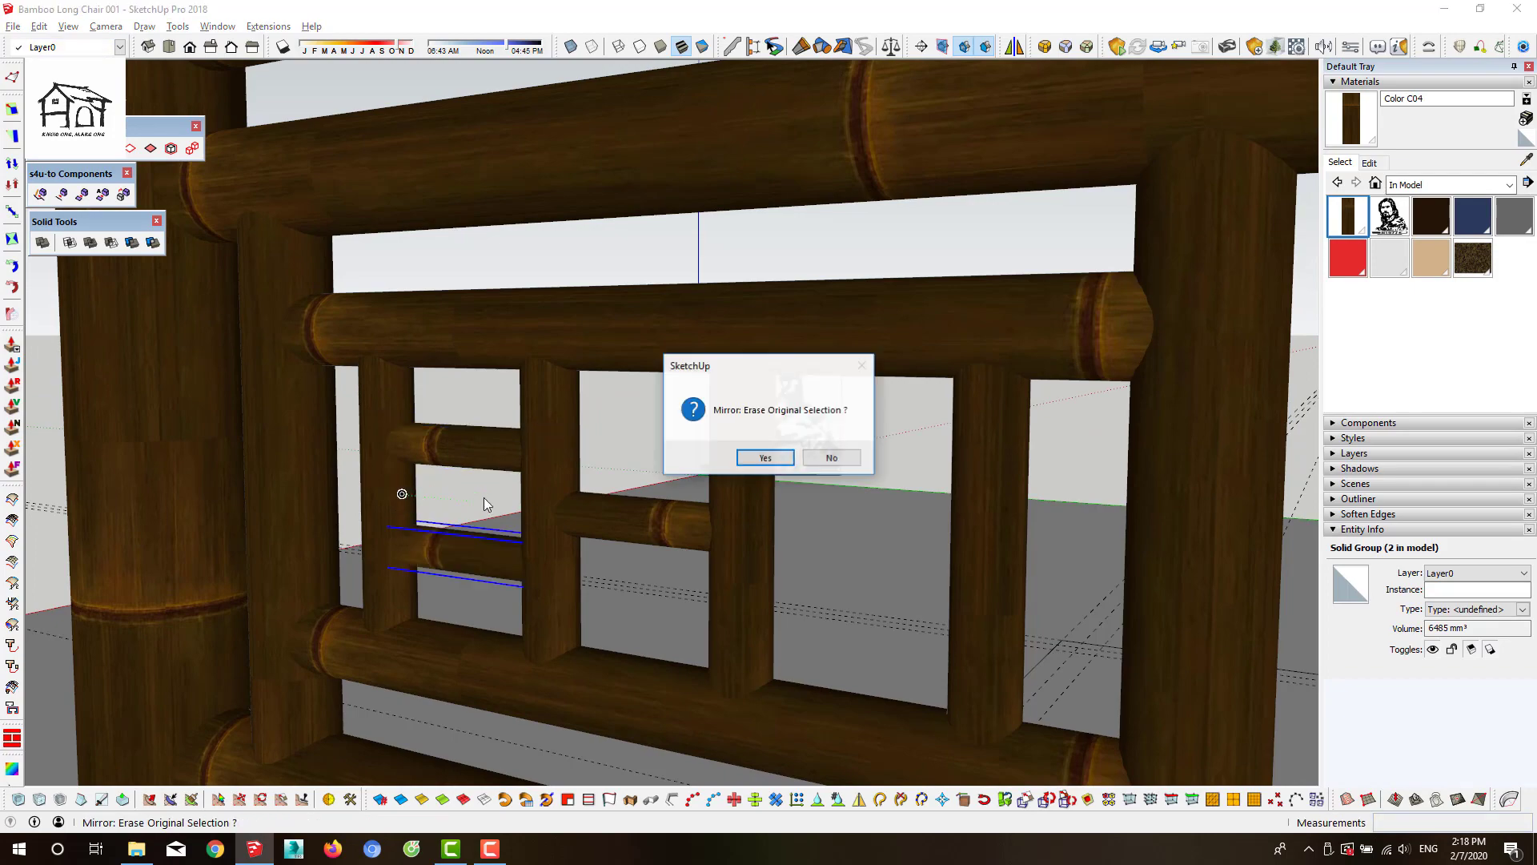
click(795, 449)
middle_drag(484, 497, 618, 485)
click(618, 485)
scroll(618, 485, down, 3)
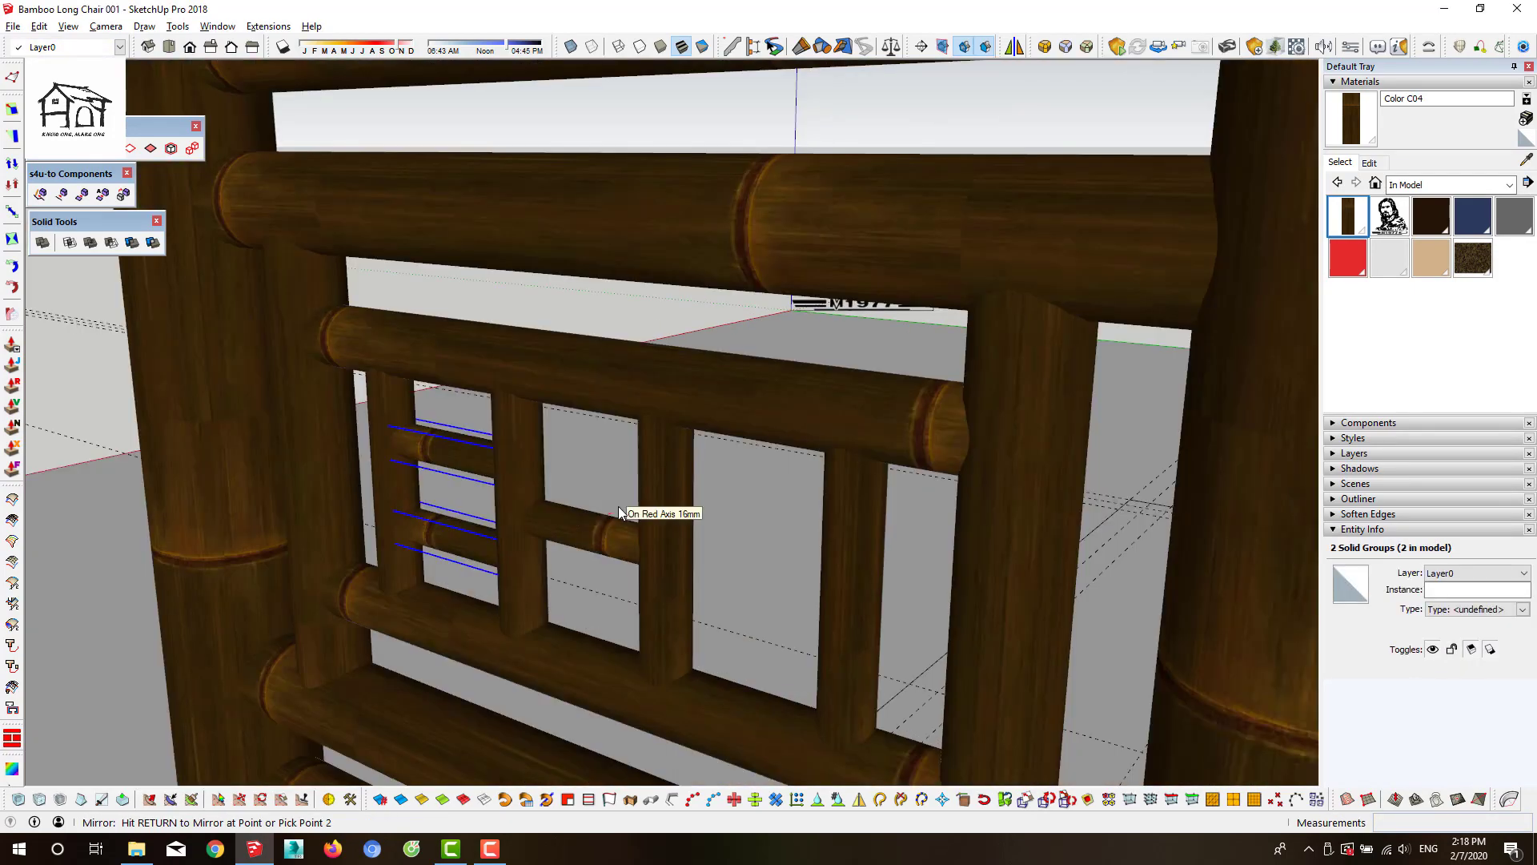
key(space)
click(931, 436)
scroll(614, 445, up, 2)
Group the lattice bars and mirror the panel to the chair's other end, keeping the original
middle_drag(615, 446, 710, 549)
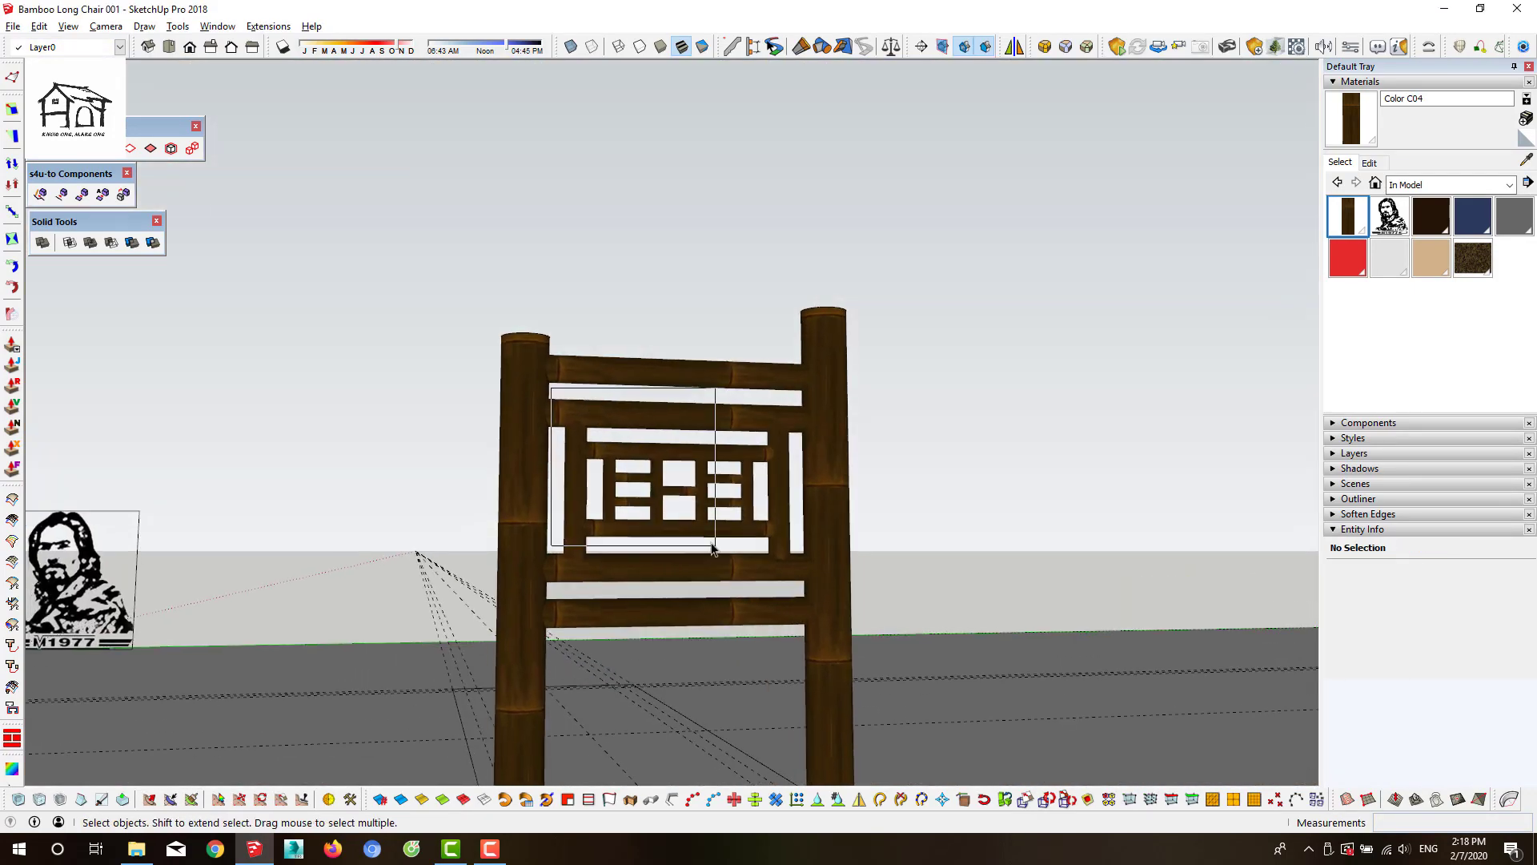
drag(556, 414, 804, 600)
key(g)
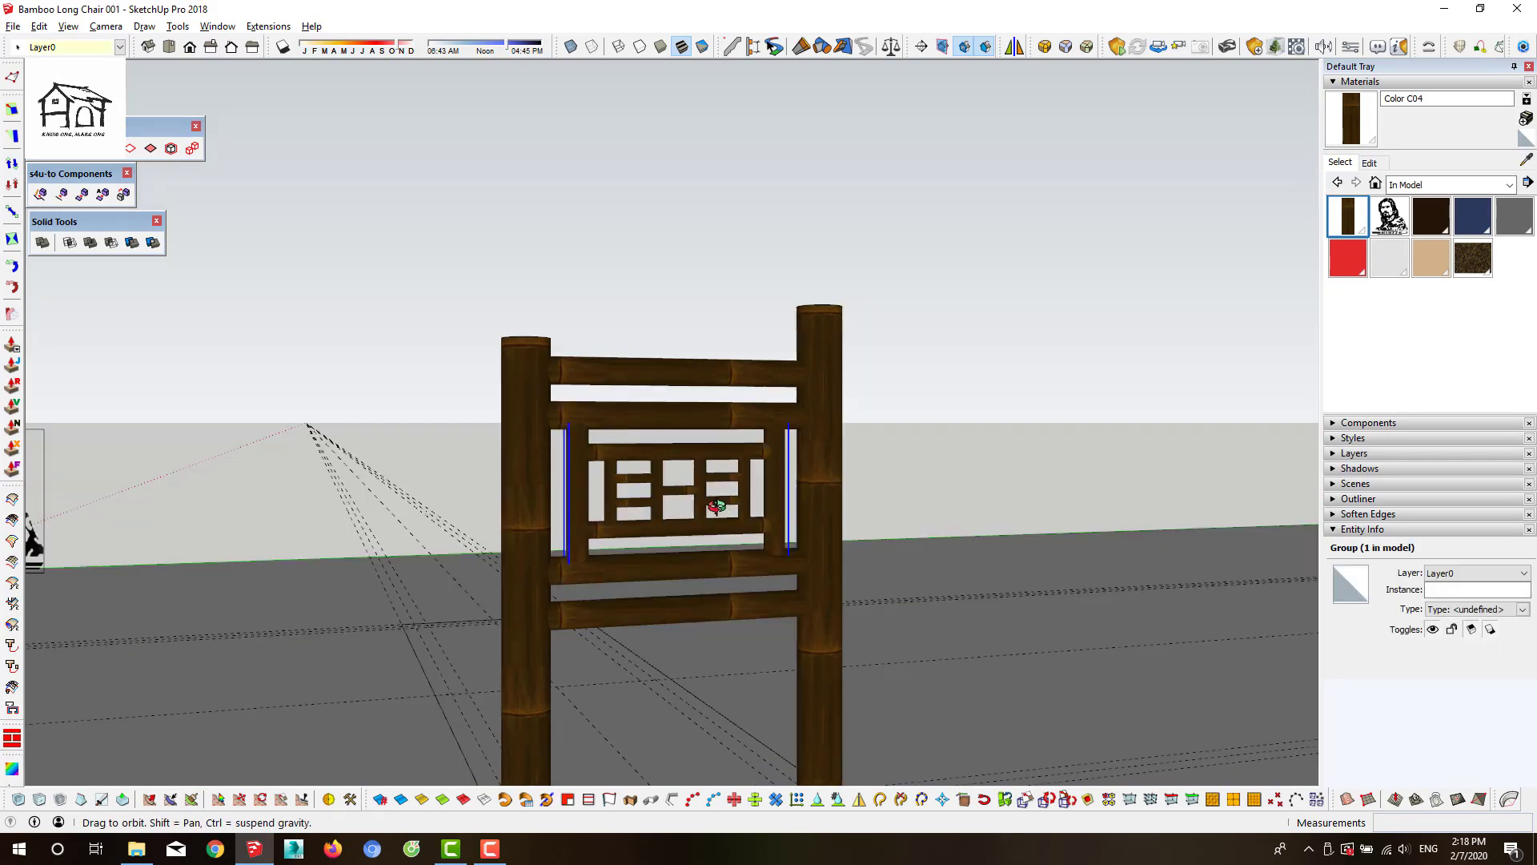
middle_drag(645, 384, 728, 560)
scroll(757, 462, up, 3)
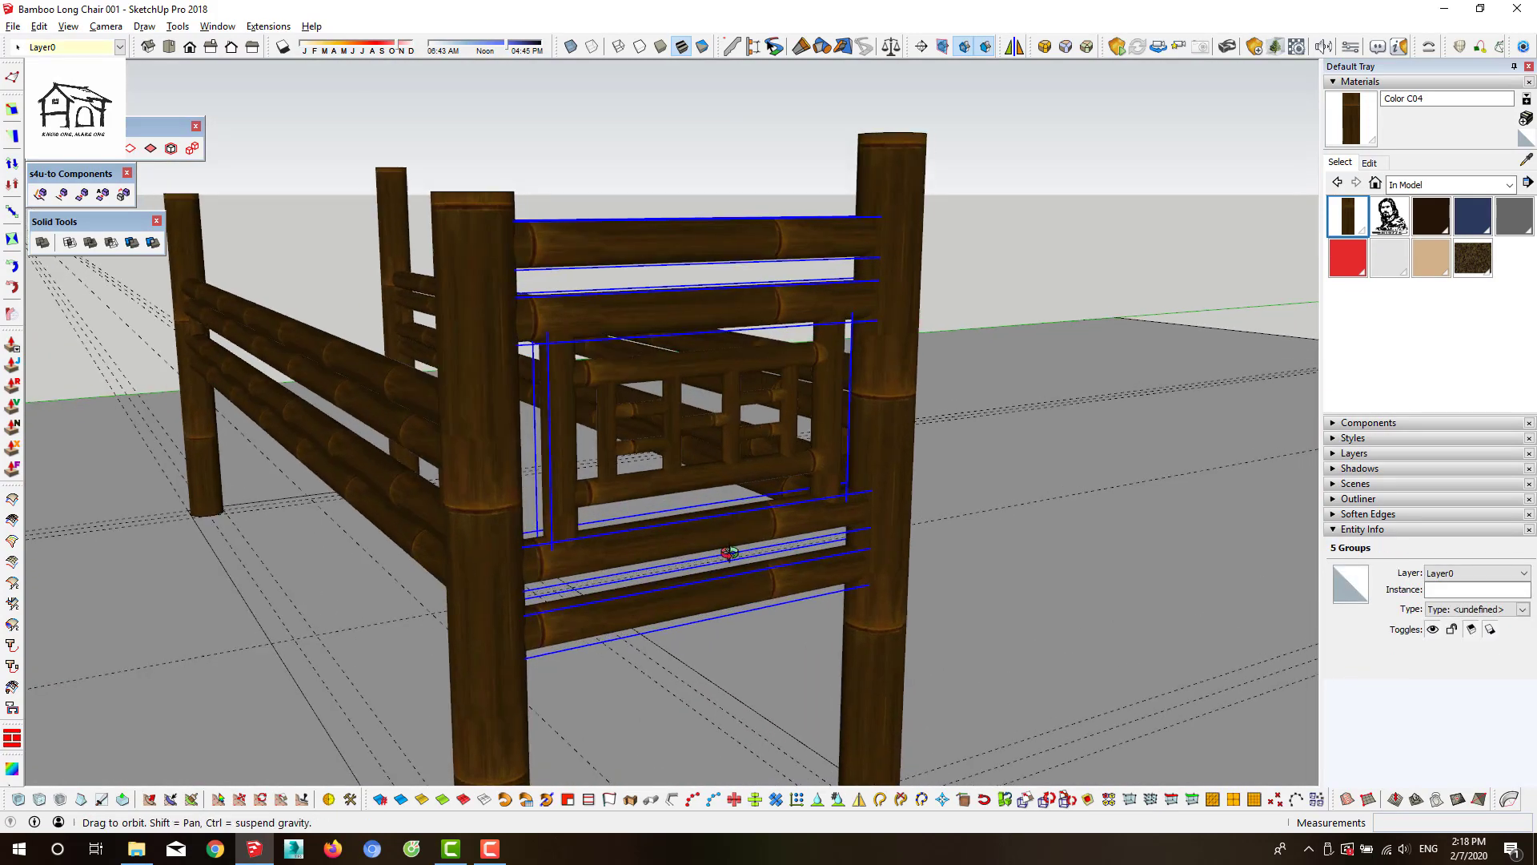
scroll(758, 462, down, 4)
middle_drag(757, 462, 515, 549)
double_click(559, 455)
key(Return)
scroll(806, 559, down, 3)
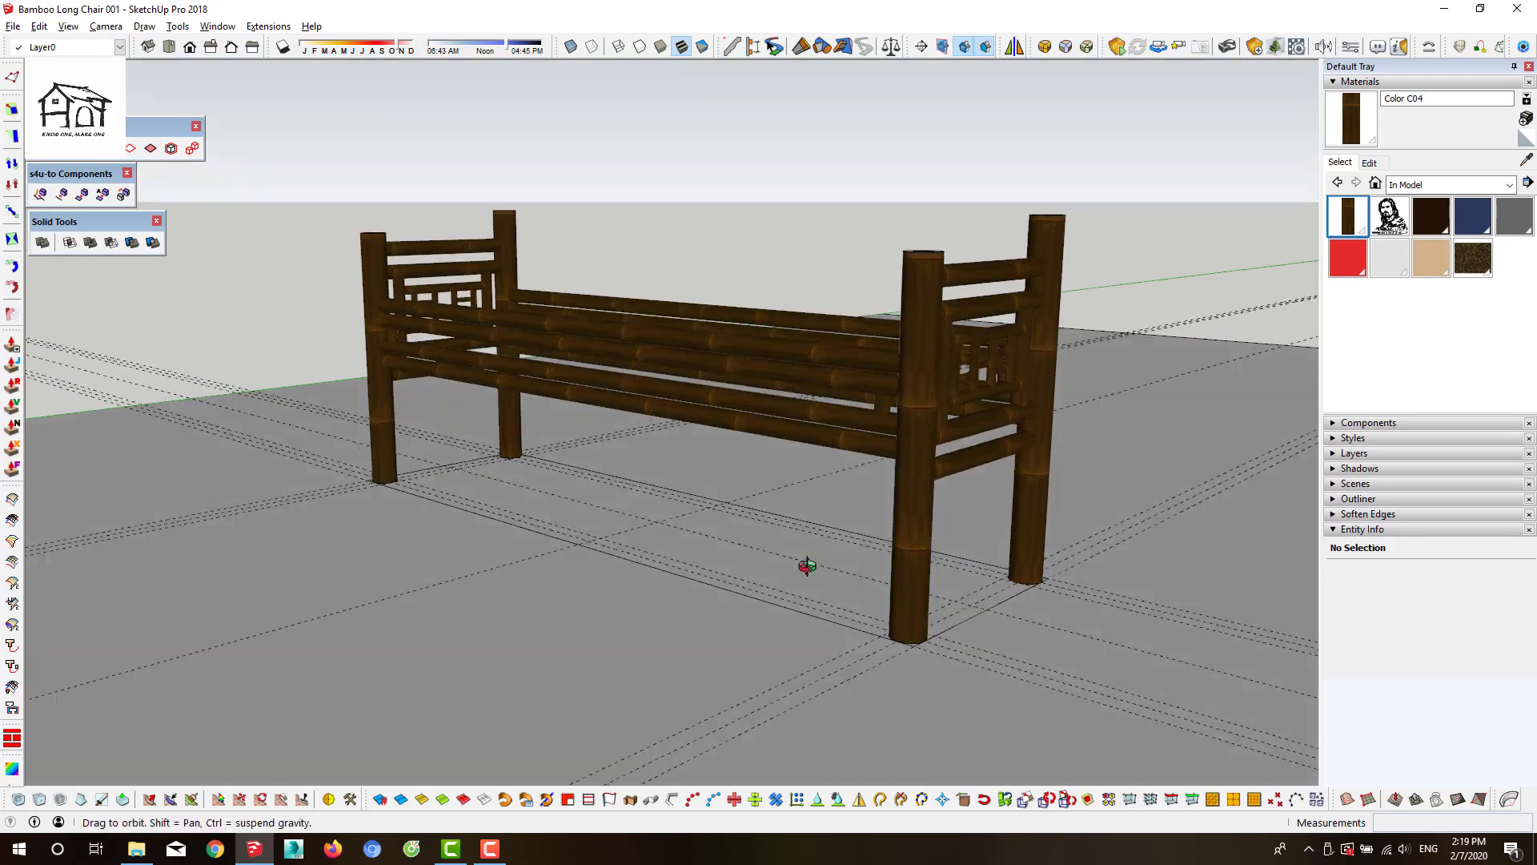
middle_drag(806, 558, 796, 539)
scroll(547, 390, up, 4)
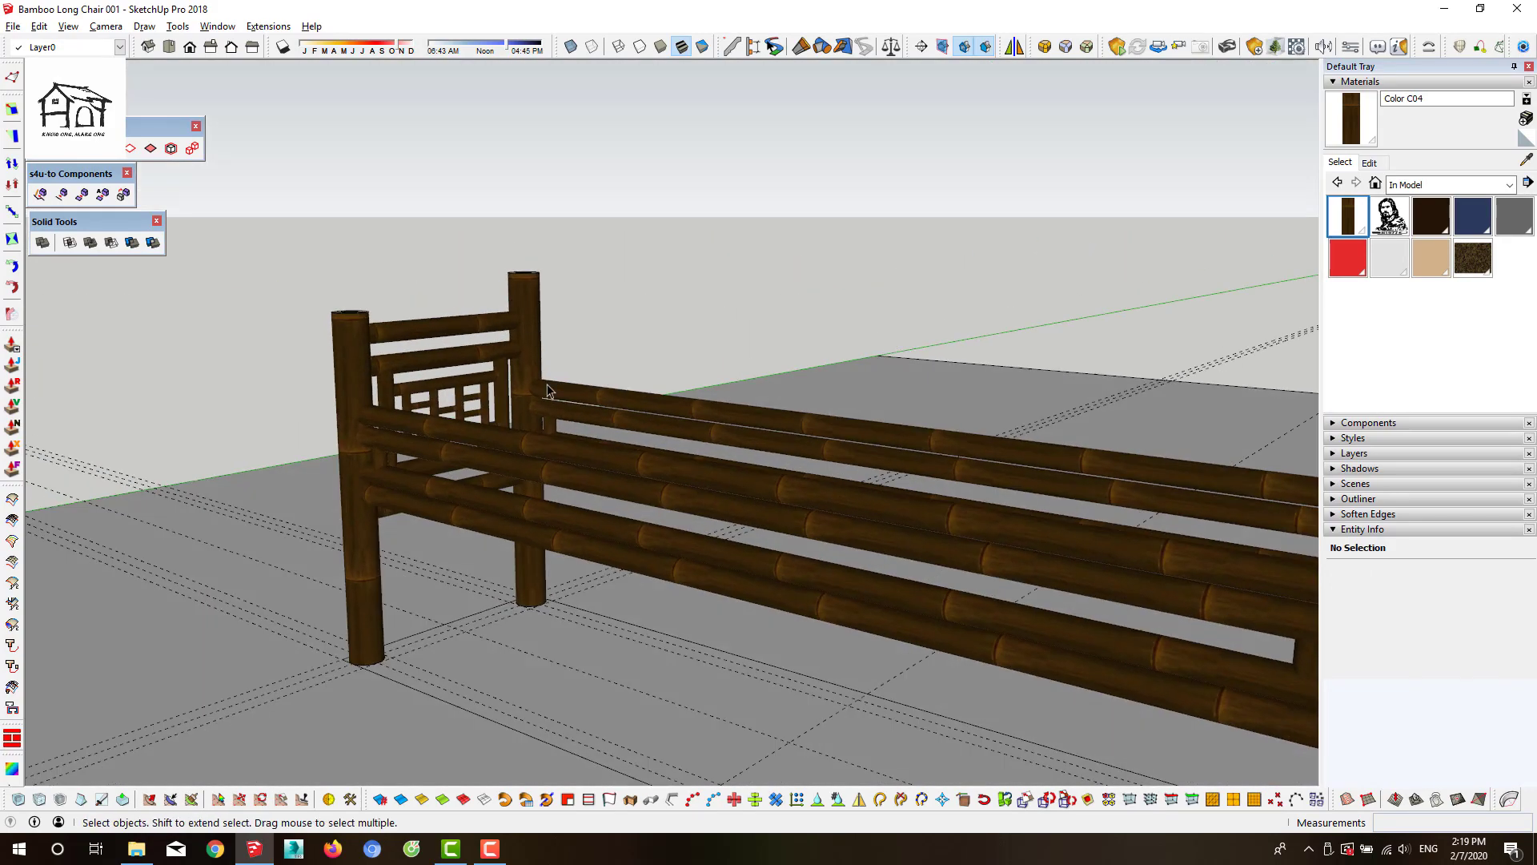
Push/Pull the ends of two chair posts to make them taller
click(535, 302)
scroll(534, 302, down, 2)
middle_drag(1059, 298, 1091, 634)
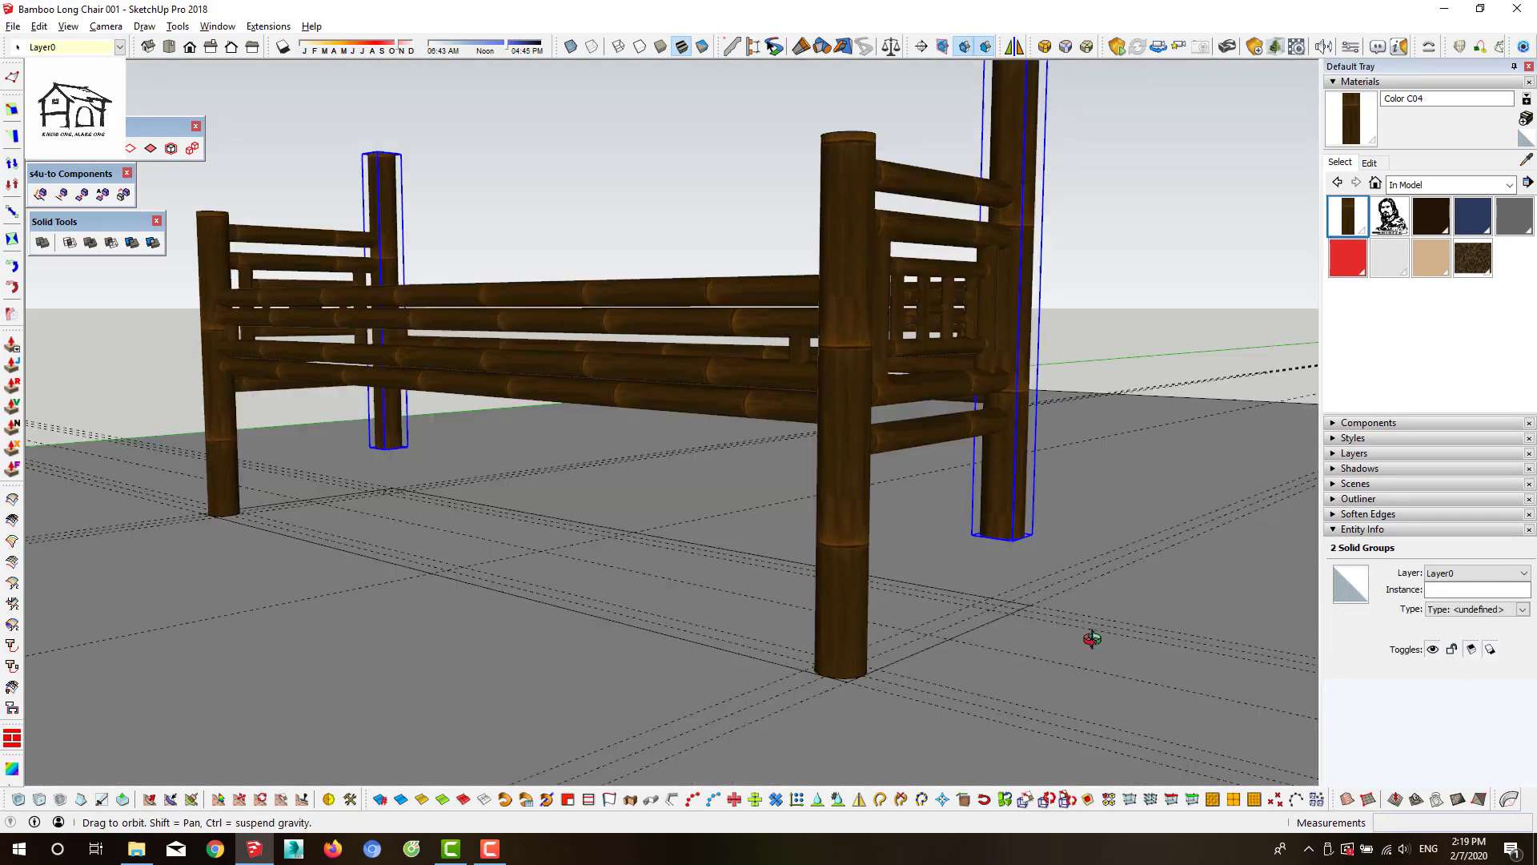
scroll(1091, 635, up, 5)
scroll(885, 584, up, 3)
scroll(250, 513, up, 3)
click(250, 513)
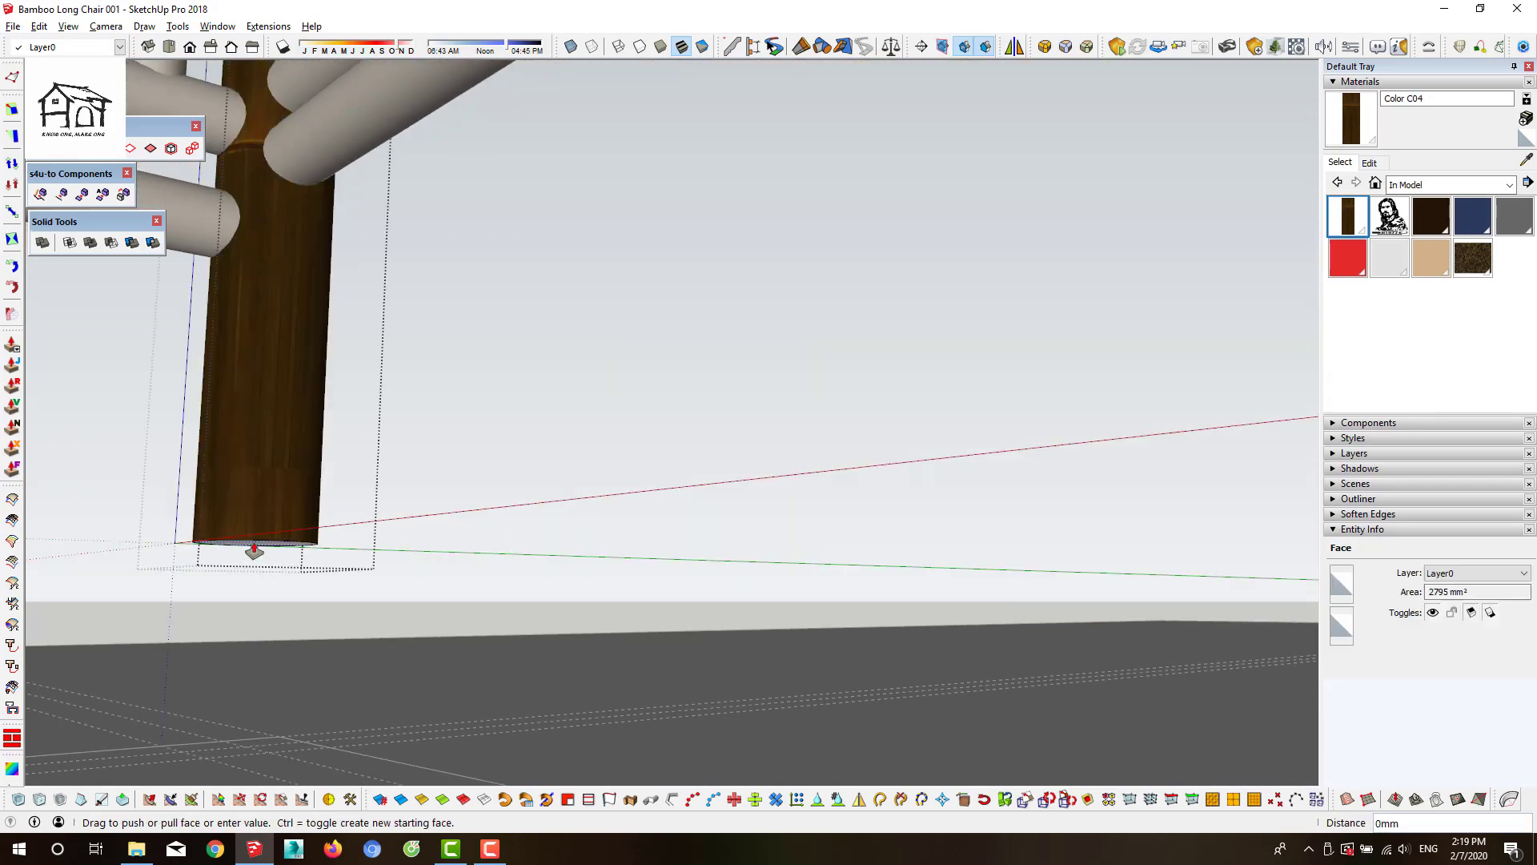
scroll(249, 548, down, 4)
mouse_move(250, 548)
middle_down()
mouse_move(480, 605)
mouse_move(372, 494)
middle_up()
scroll(480, 604, up, 2)
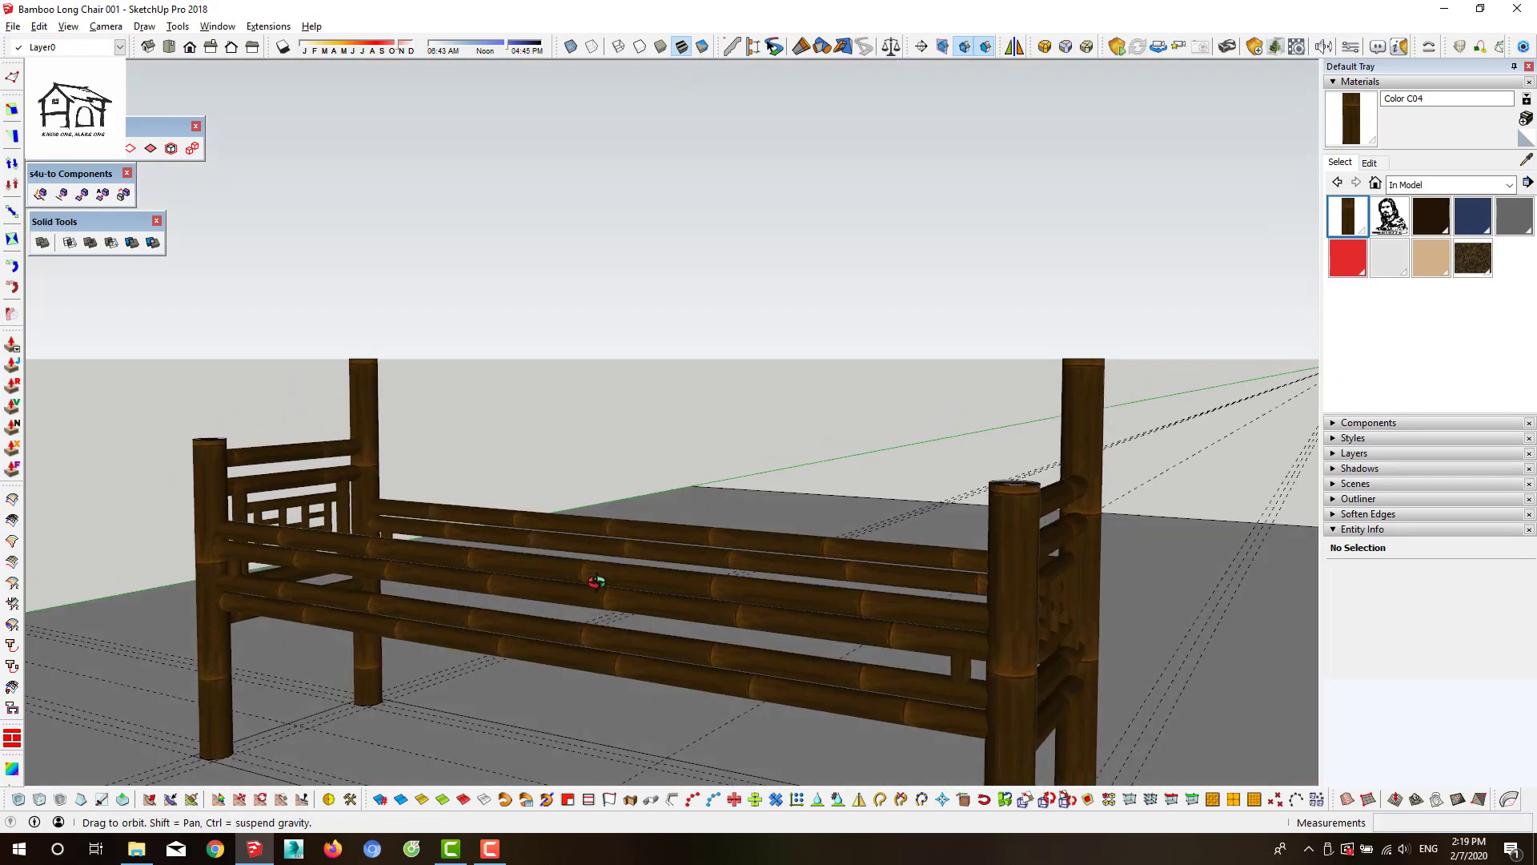
Copy a long side rail up to the top of the back, plus another copy 56 away
scroll(372, 495, up, 3)
click(377, 525)
click(362, 529)
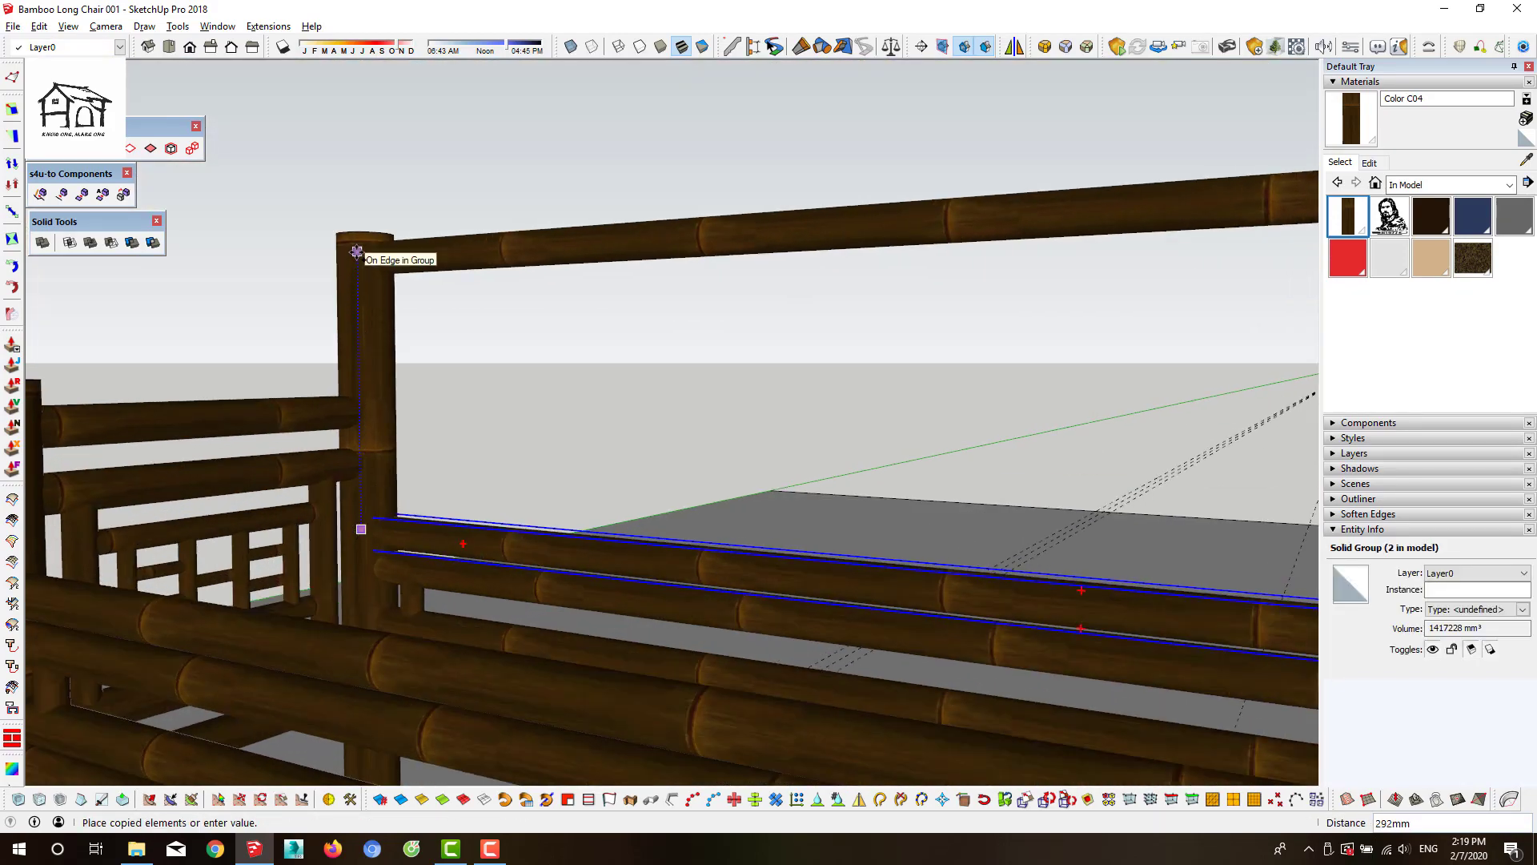
click(357, 251)
scroll(357, 252, up, 2)
click(377, 353)
text(56)
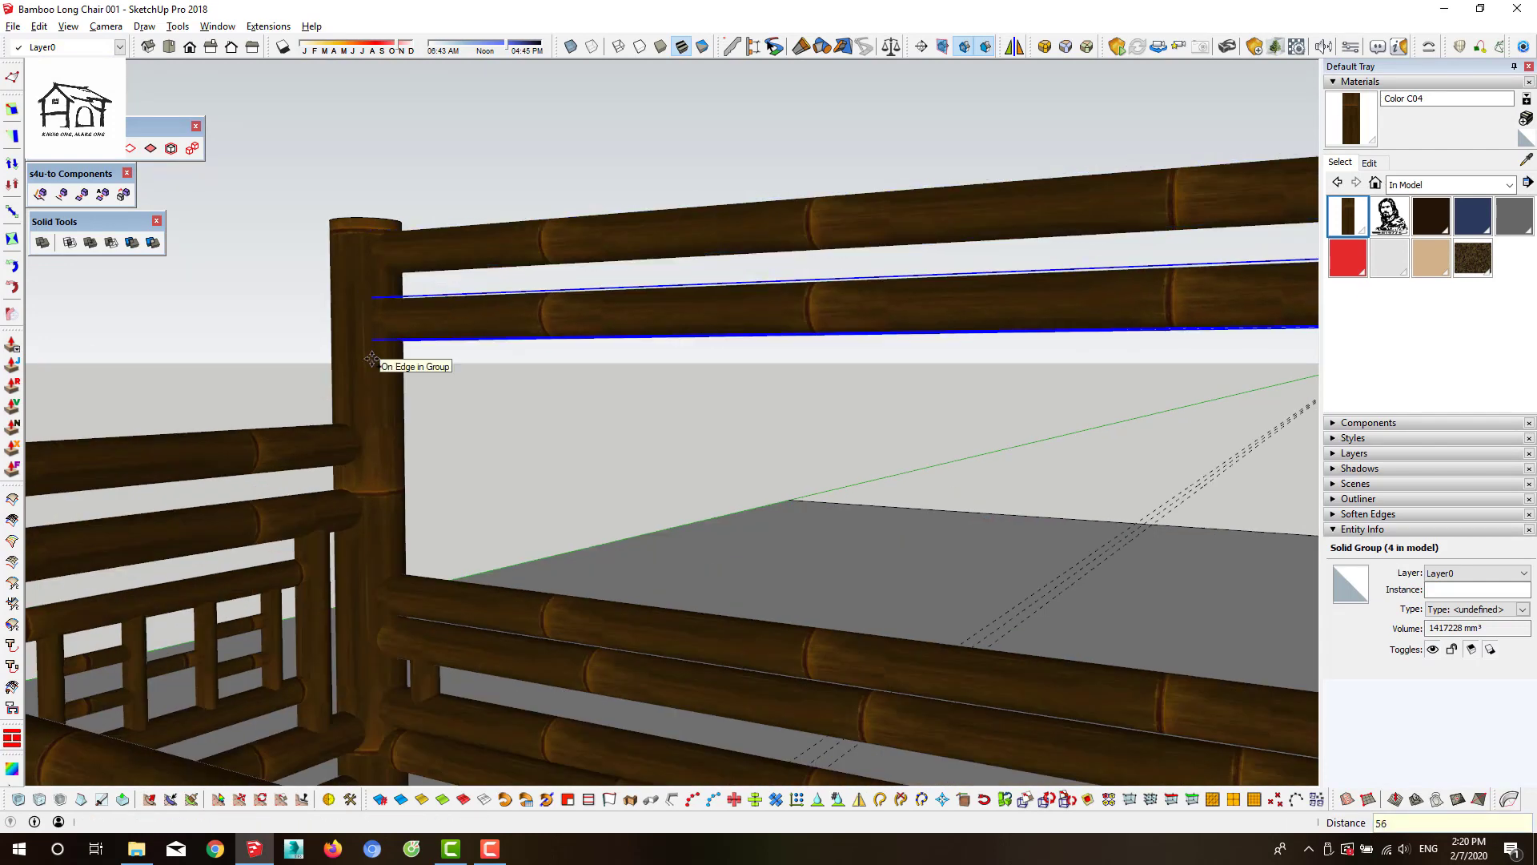
key(Return)
key(space)
scroll(393, 480, down, 2)
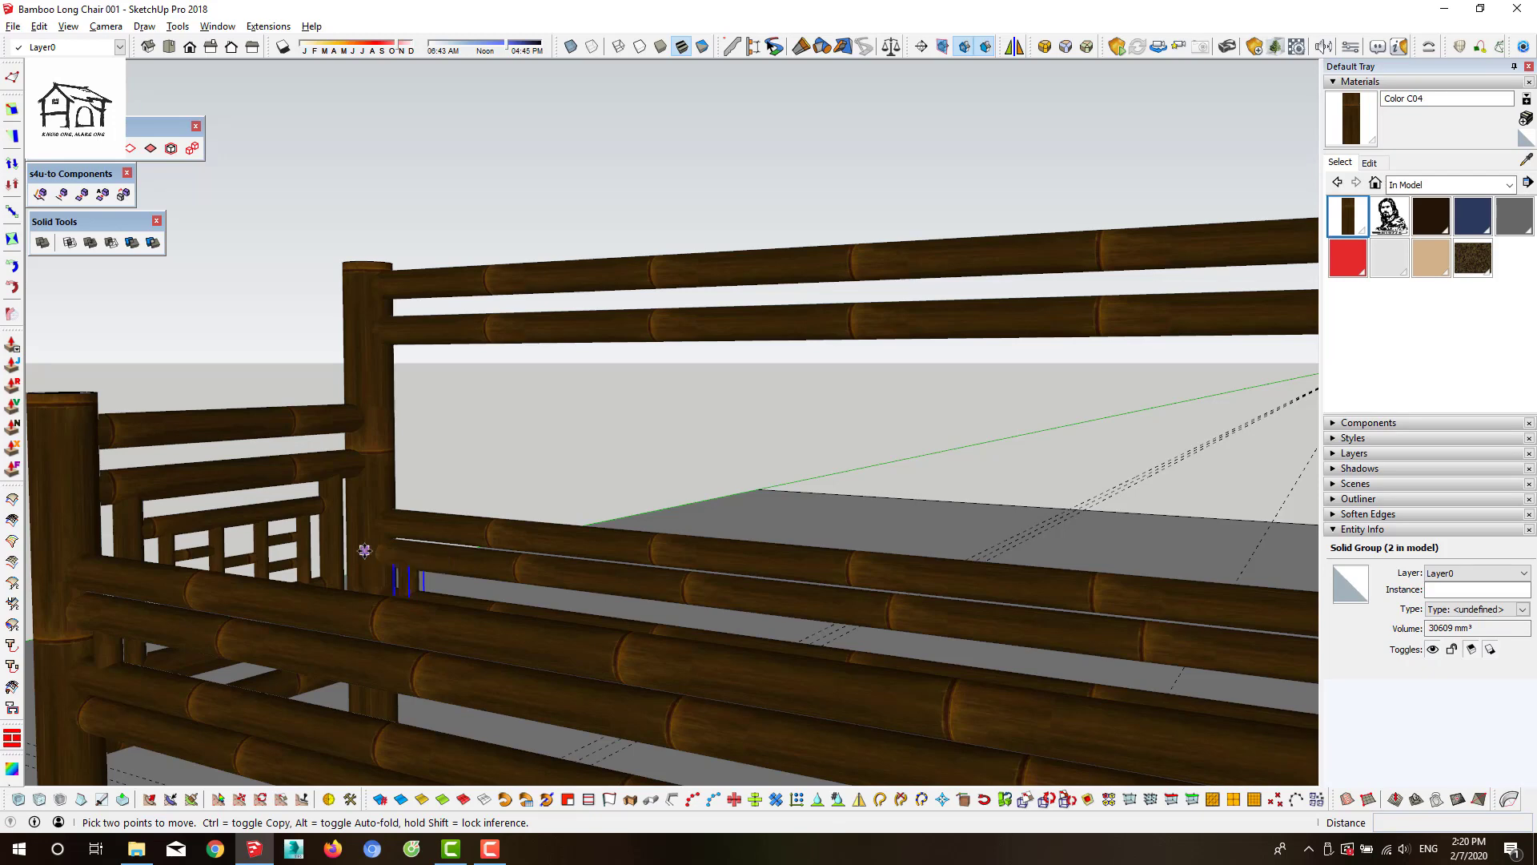
Turn on X-ray and place a spacer piece at the top rail joint
click(571, 47)
key(m)
scroll(362, 541, up, 1)
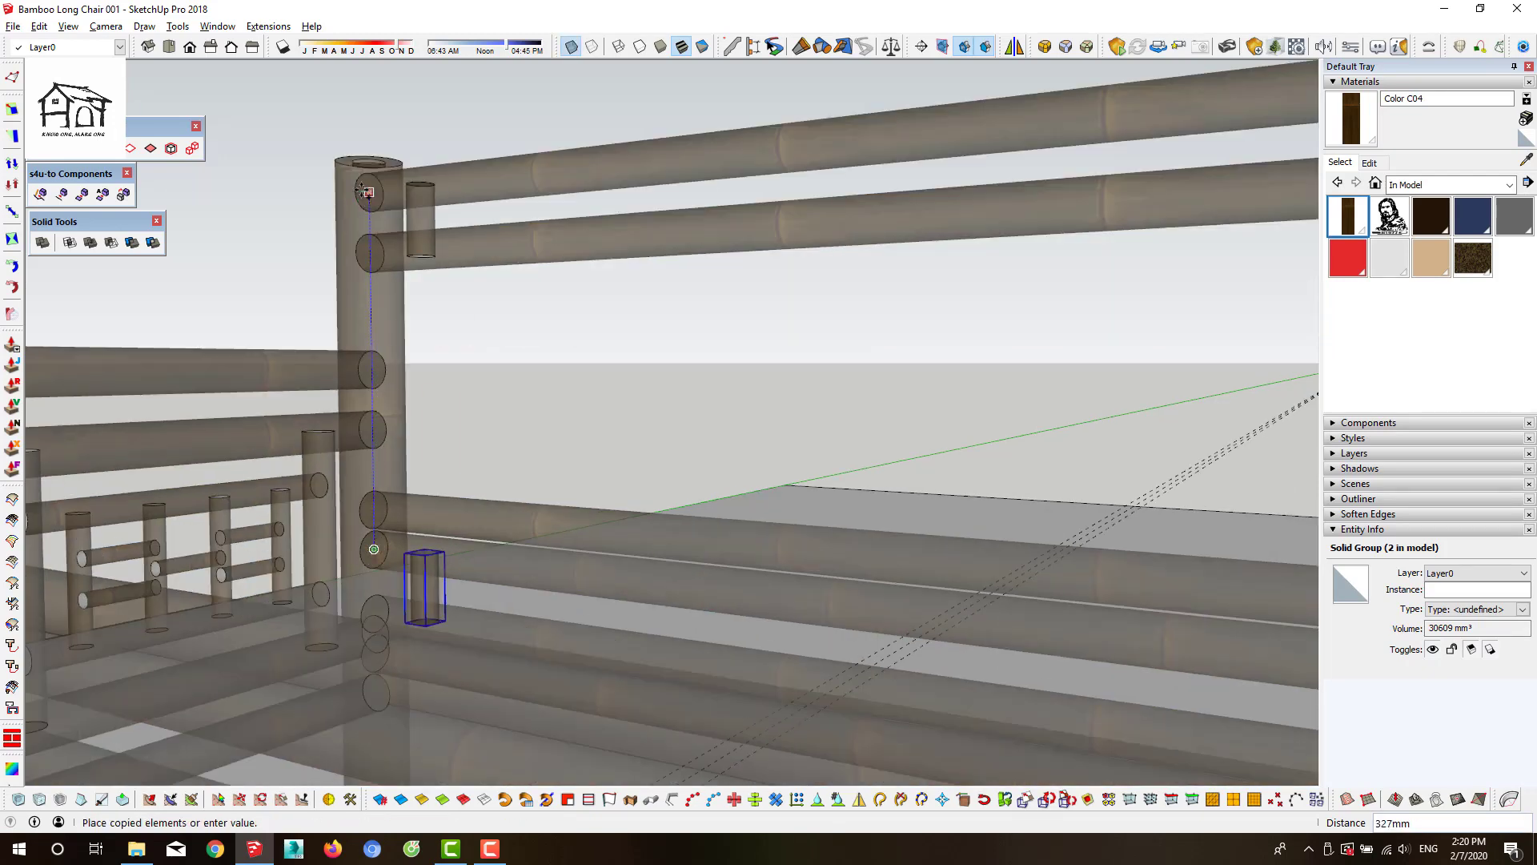
click(369, 192)
key(space)
scroll(373, 435, down, 3)
key(m)
scroll(389, 422, up, 3)
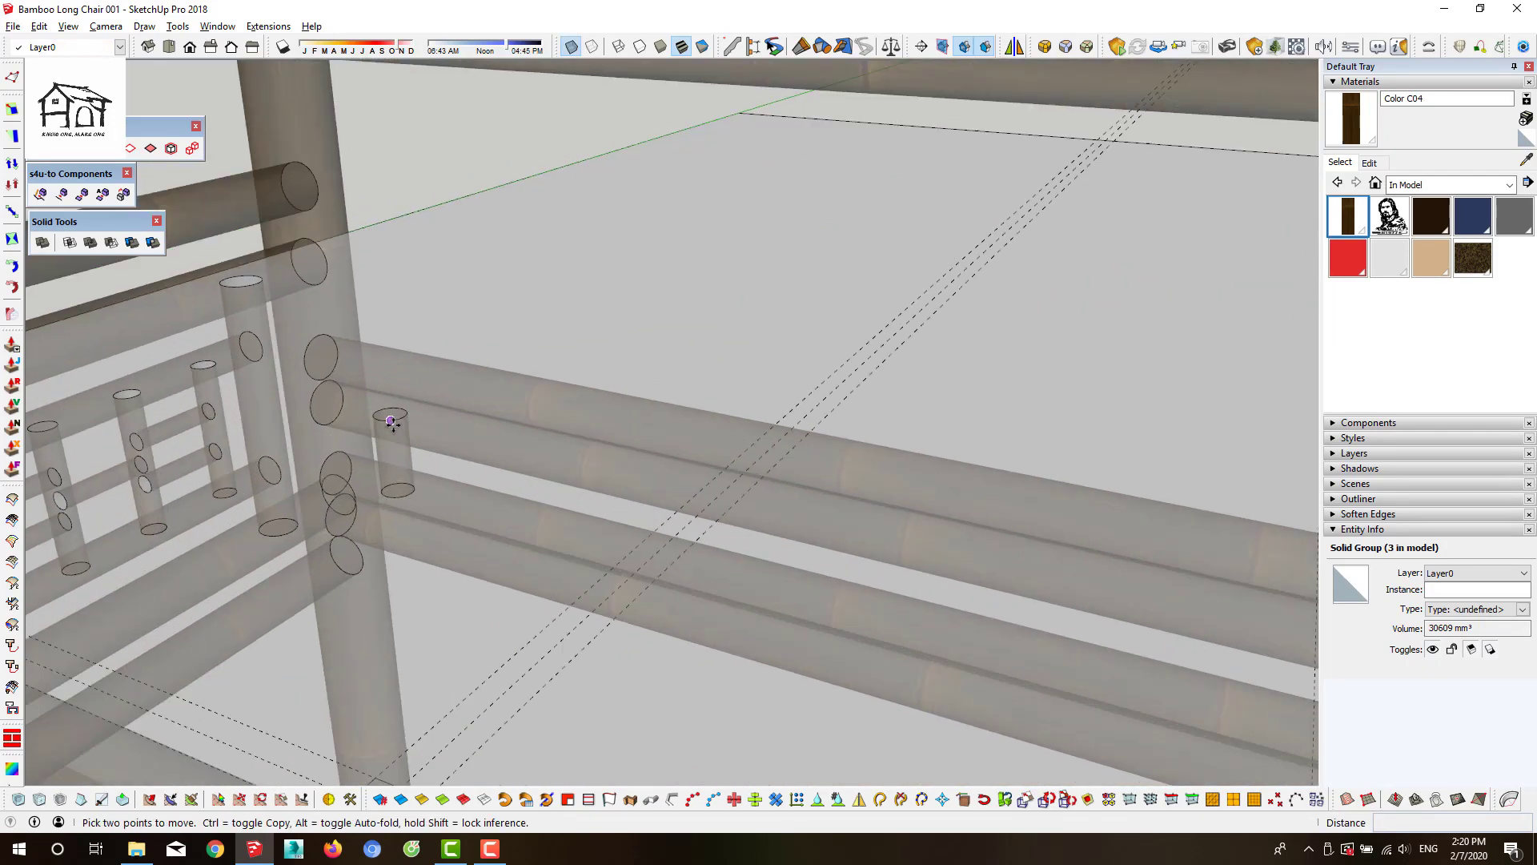
Array the spacer along the rail in four even divisions, then turn X-ray off
middle_drag(388, 422, 1183, 608)
scroll(383, 412, up, 1)
click(384, 425)
key(ctrl)
scroll(394, 429, down, 2)
scroll(1154, 597, up, 1)
text(/4)
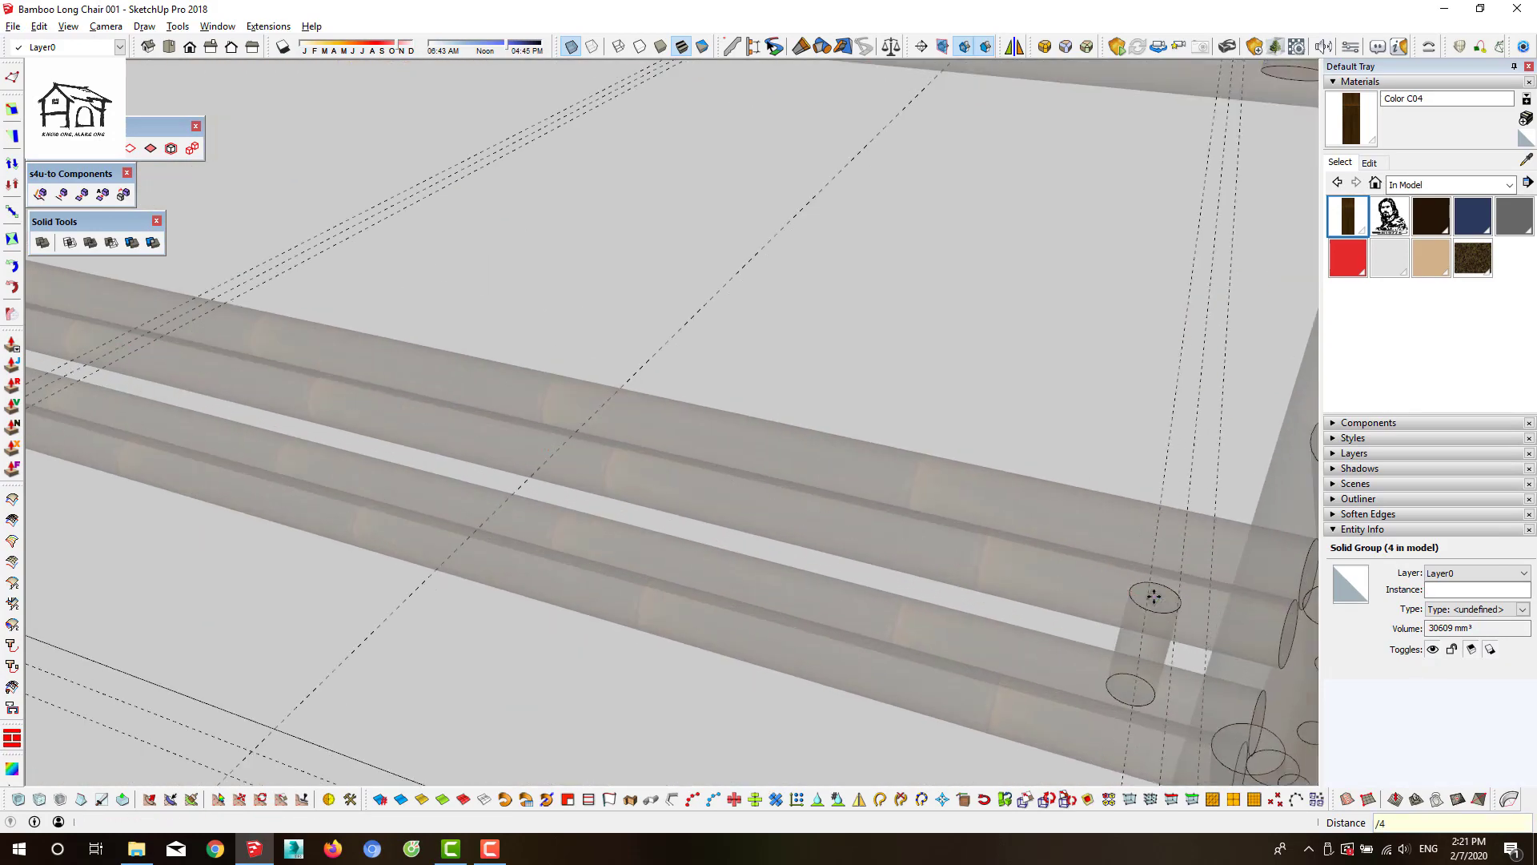
key(Return)
scroll(847, 456, down, 5)
key(space)
middle_drag(848, 456, 569, 517)
Push/Pull the rail's circular end face out until it meets the neighbouring post
scroll(637, 471, up, 2)
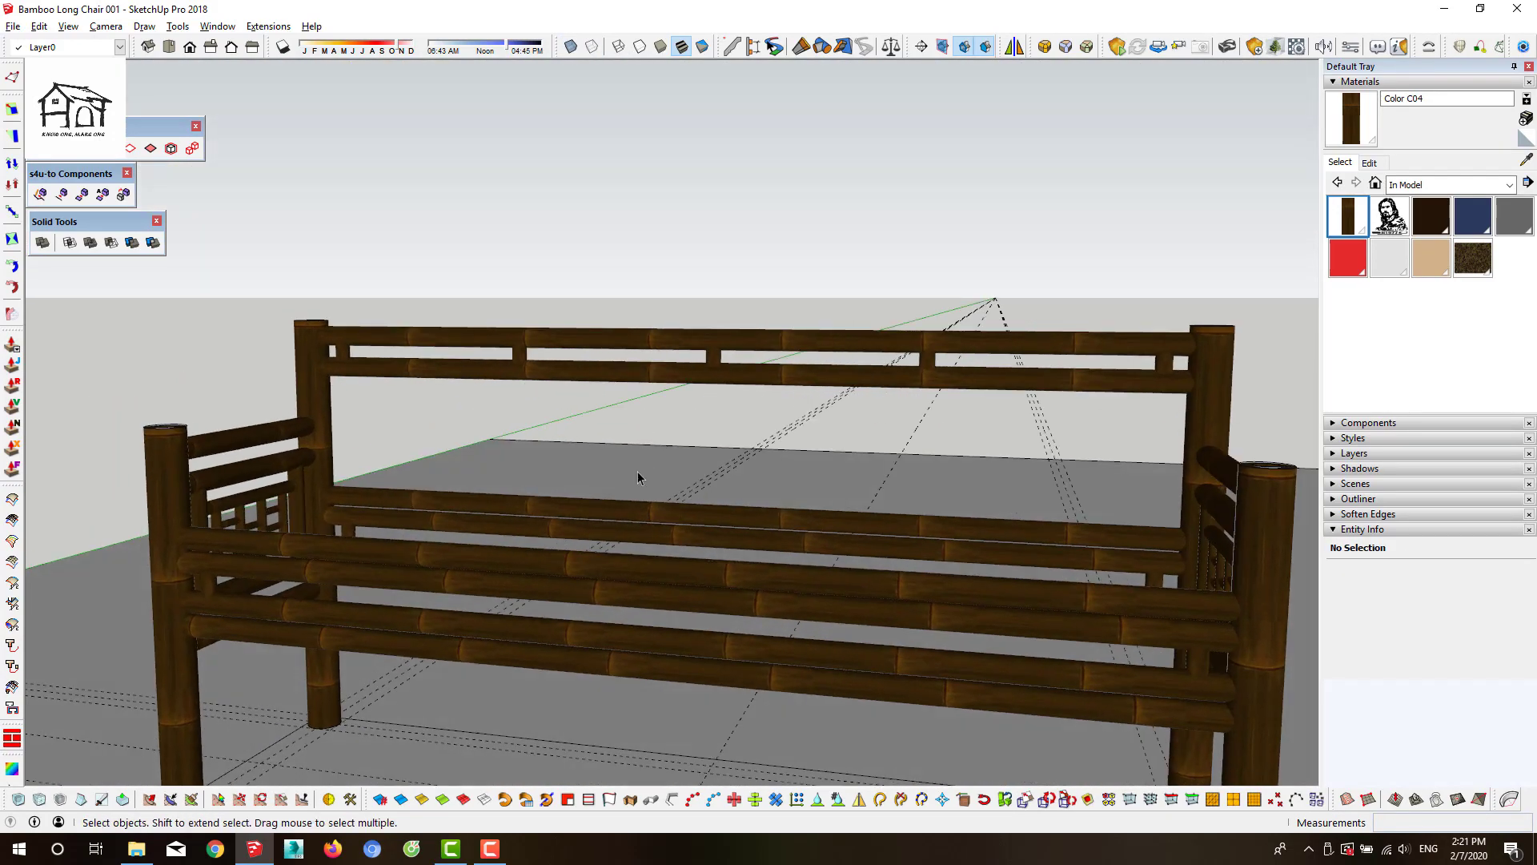
mouse_move(637, 478)
middle_down()
mouse_move(367, 483)
mouse_move(472, 601)
middle_up()
scroll(371, 418, up, 5)
scroll(512, 361, up, 2)
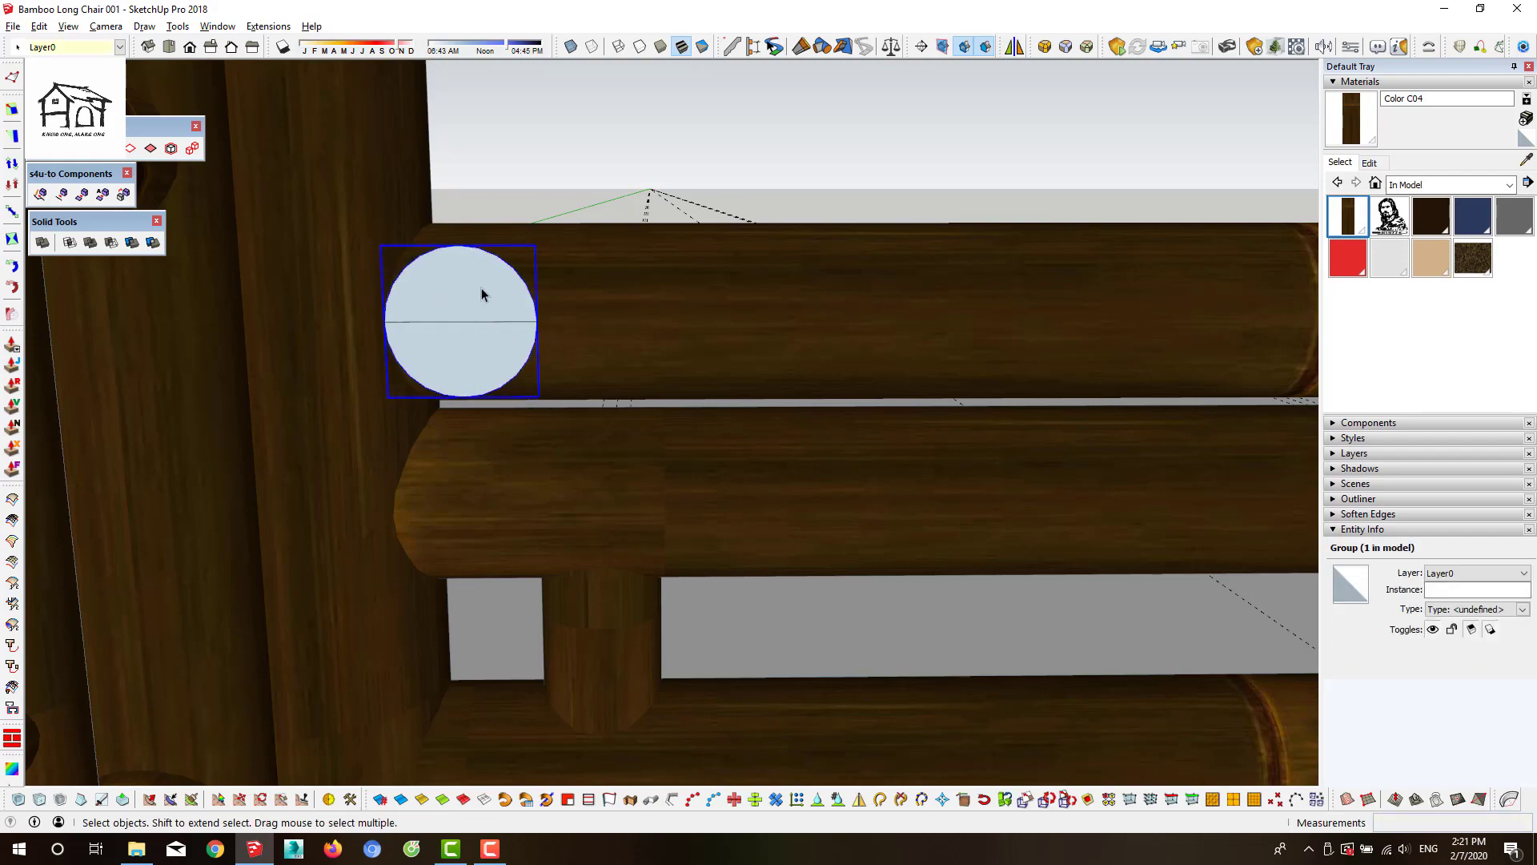
key(p)
click(481, 294)
mouse_move(405, 394)
middle_down()
mouse_move(145, 539)
mouse_move(514, 405)
middle_up()
scroll(891, 282, up, 3)
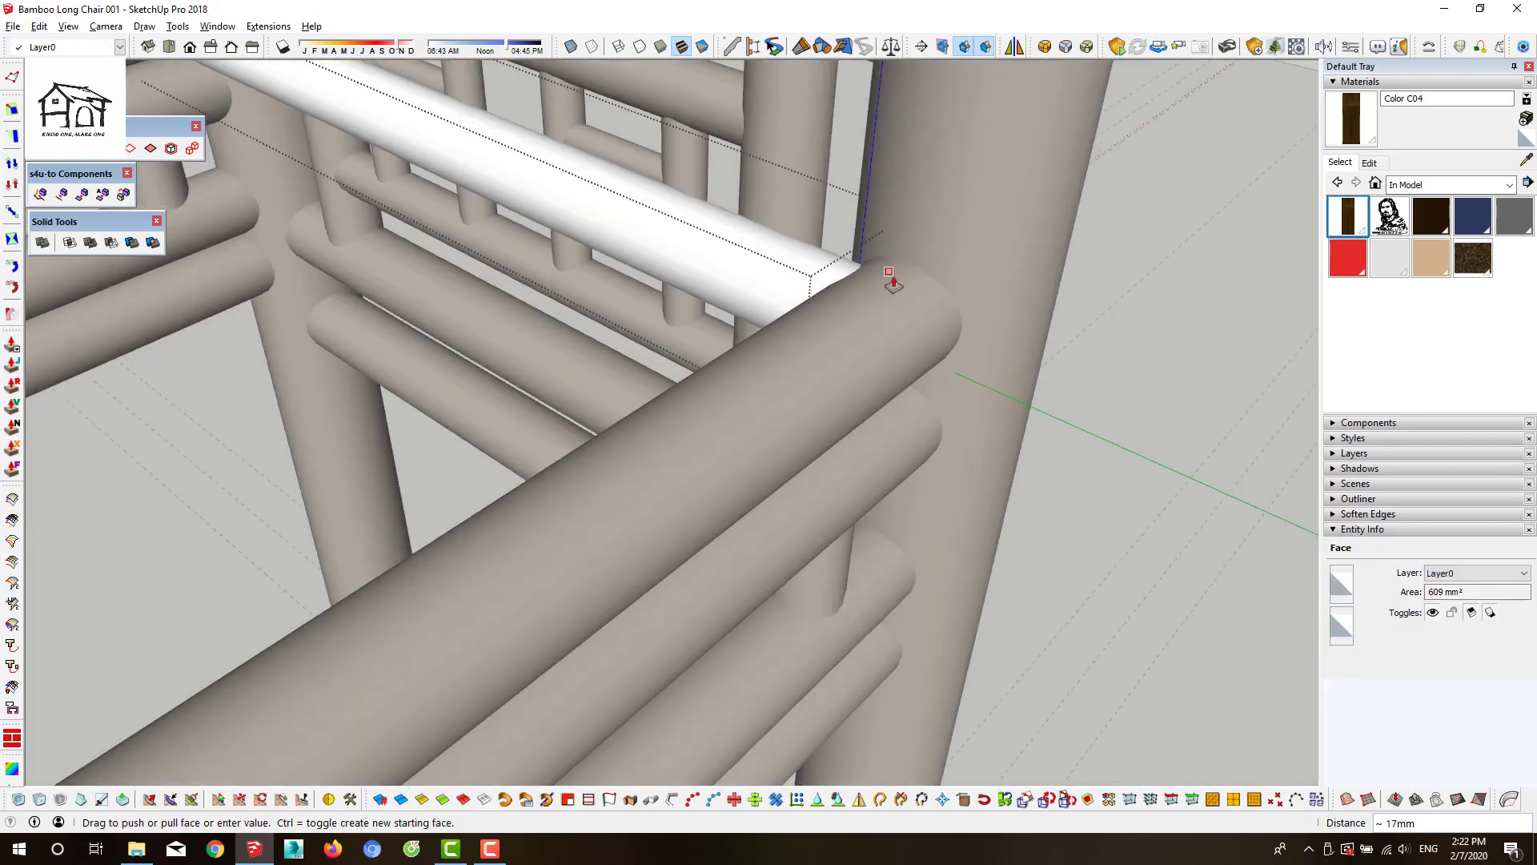
click(892, 282)
key(space)
Orbit to inspect the textured extended rail and clear the selection
scroll(412, 333, down, 5)
mouse_move(413, 333)
middle_down()
mouse_move(481, 480)
mouse_move(480, 464)
mouse_move(410, 499)
mouse_move(326, 291)
middle_up()
scroll(444, 654, up, 4)
key(space)
scroll(506, 447, down, 5)
Outline a rectangular seat board at the rail corner inside the chair frame
scroll(480, 465, up, 5)
scroll(315, 171, up, 3)
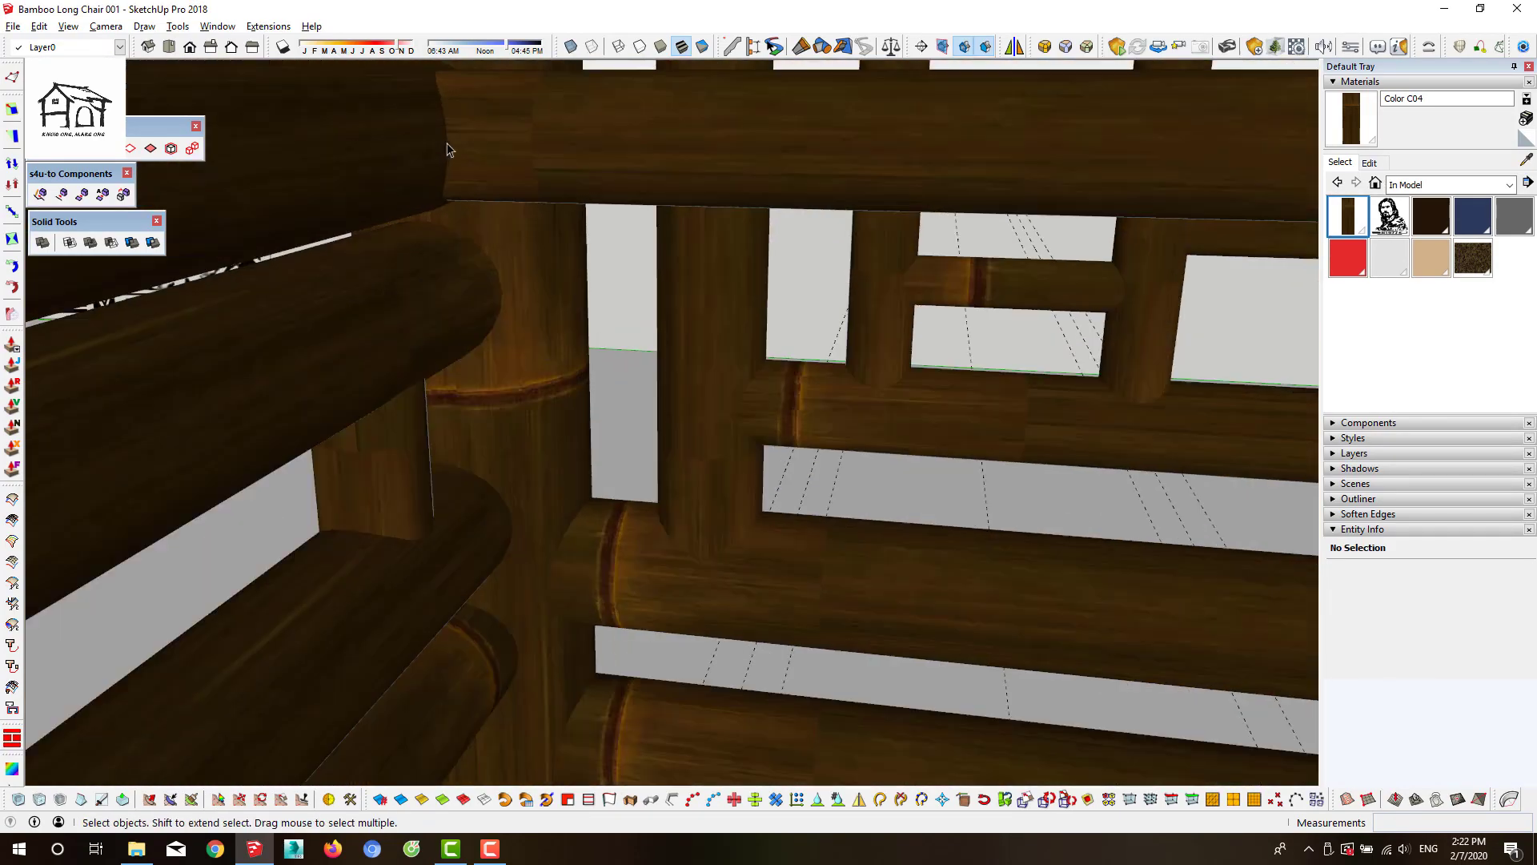
middle_drag(316, 171, 512, 281)
scroll(512, 282, down, 4)
middle_drag(652, 332, 1152, 377)
scroll(1144, 360, up, 4)
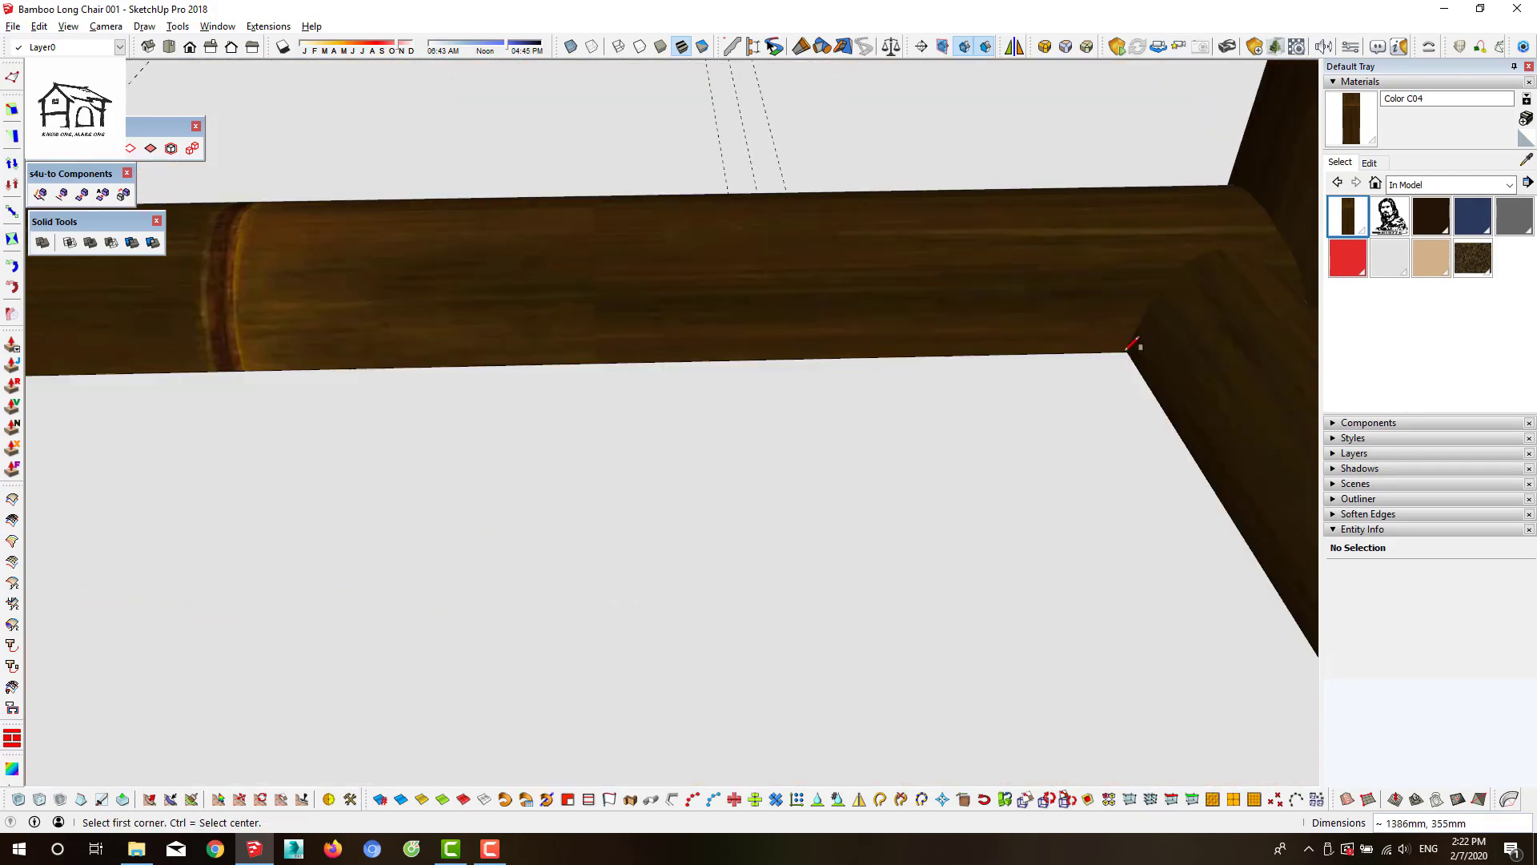
click(1010, 246)
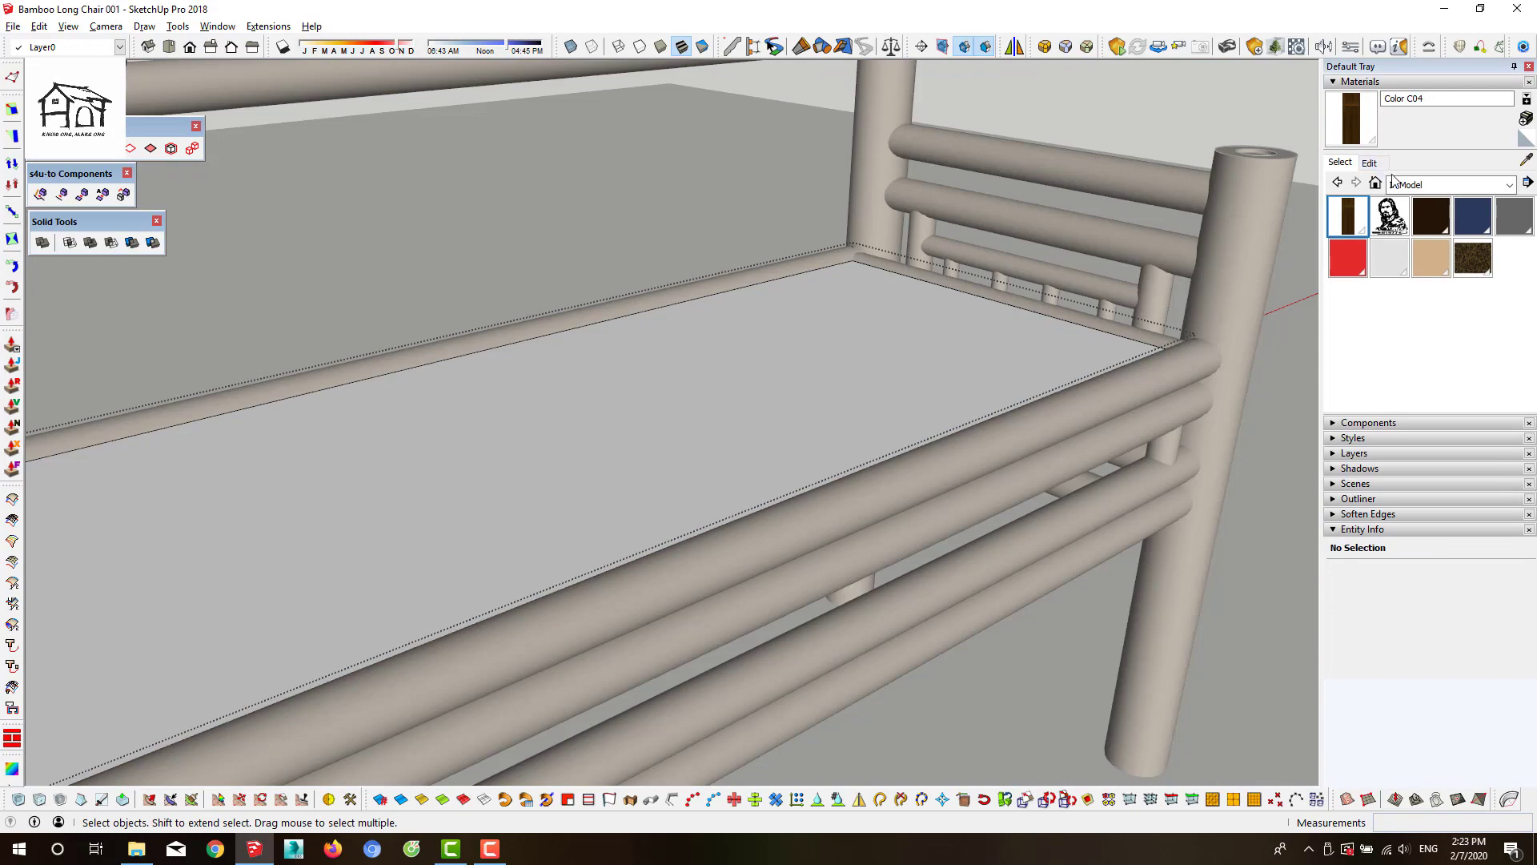
Paint the seat board dark brown with Color C08
click(1449, 184)
click(1417, 265)
click(1473, 328)
click(912, 344)
middle_drag(912, 343, 1035, 409)
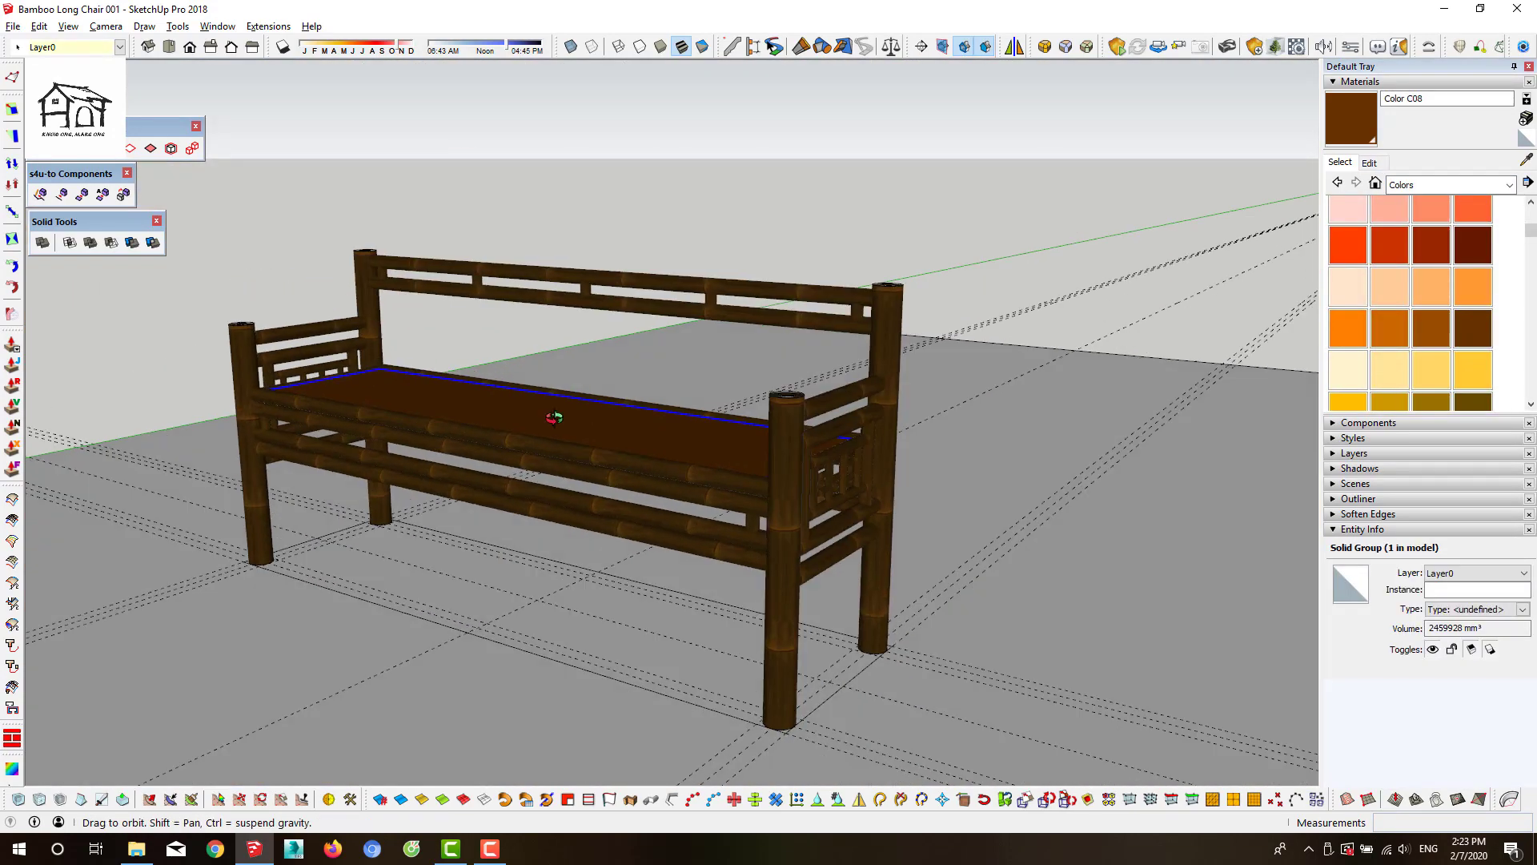
Load the Giat-tre-natural-1200 bamboo image as the seat material's texture
middle_drag(554, 417, 609, 400)
click(1369, 163)
click(1466, 324)
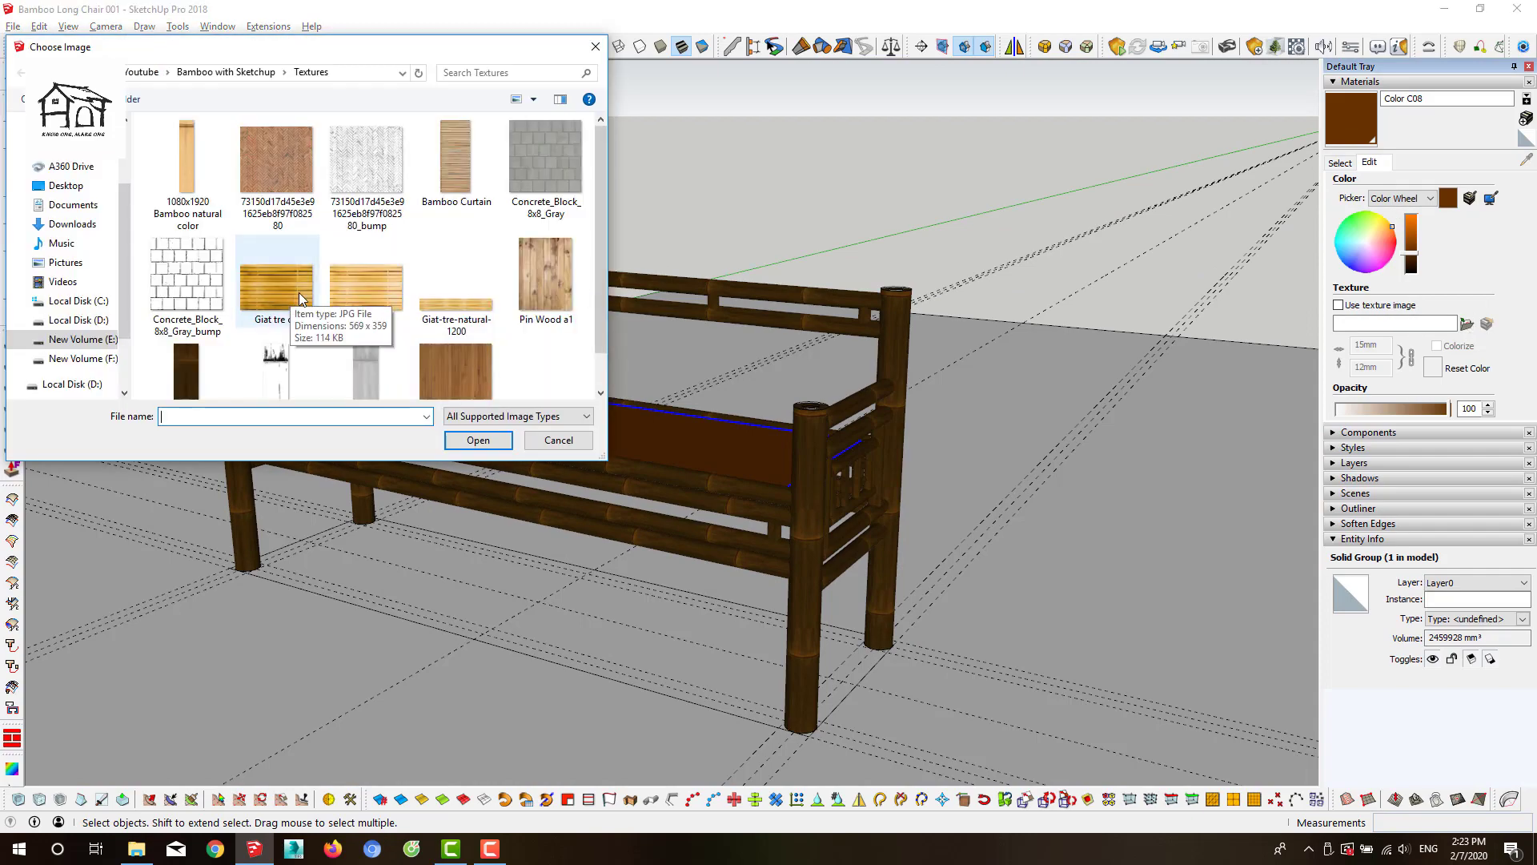
double_click(456, 304)
Set the bamboo texture width to 850mm
scroll(833, 525, up, 5)
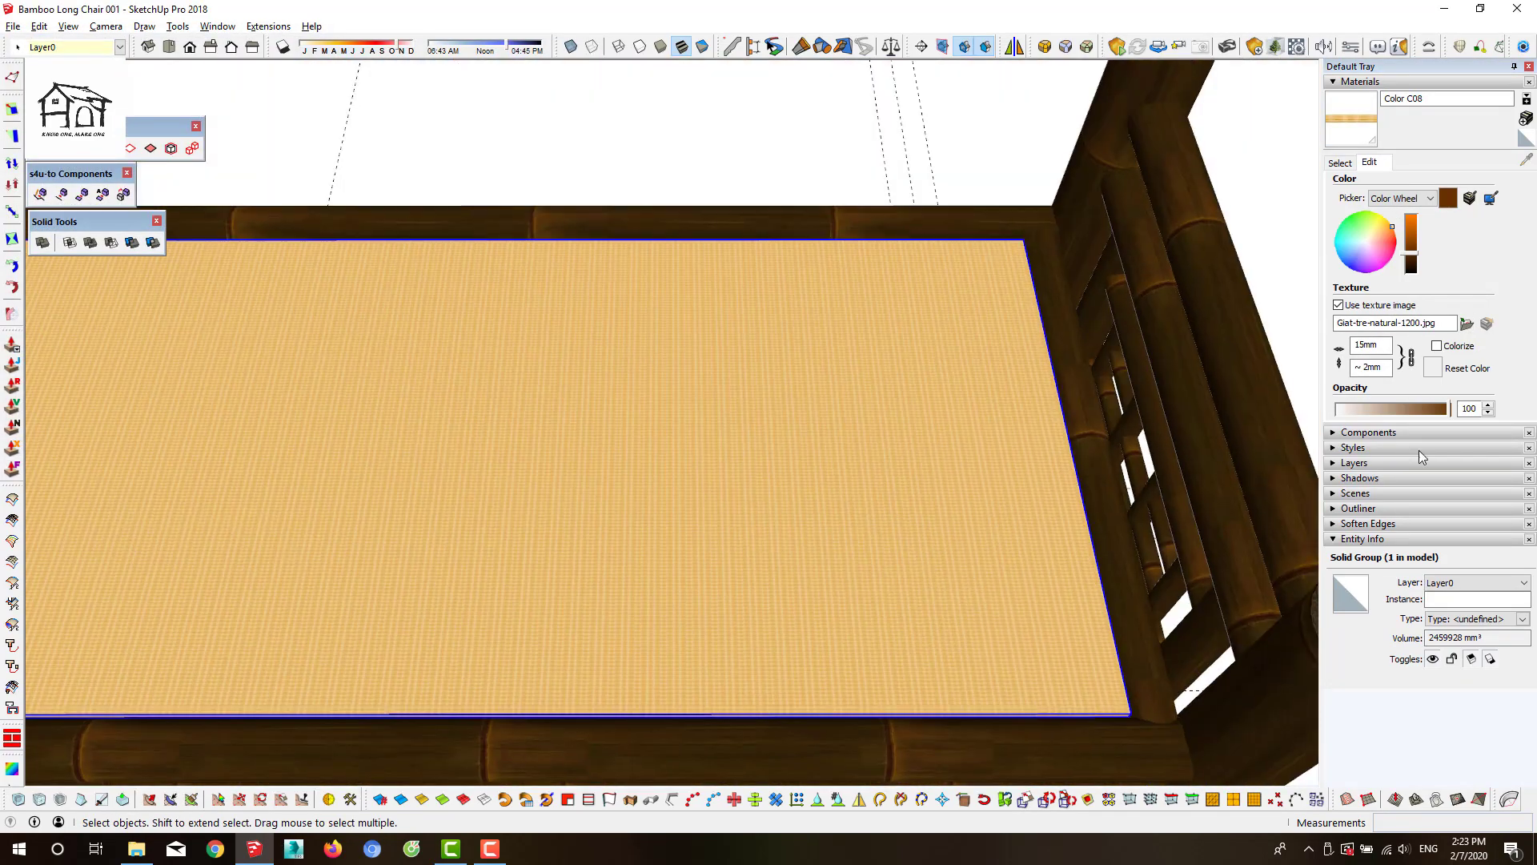
text(50)
key(Return)
scroll(1156, 408, down, 5)
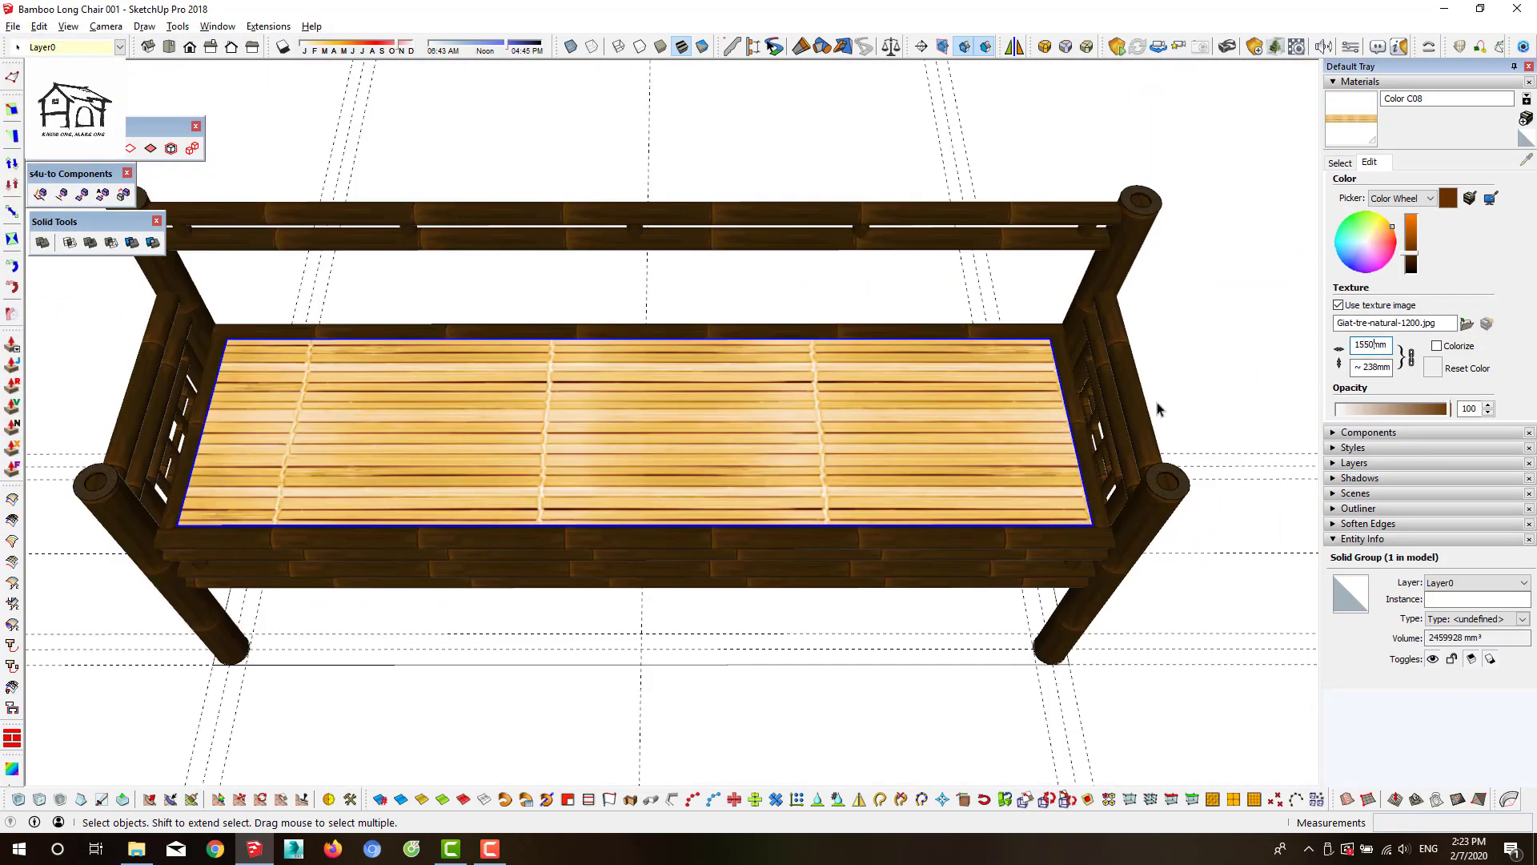
scroll(1054, 420, up, 3)
text(350)
key(Return)
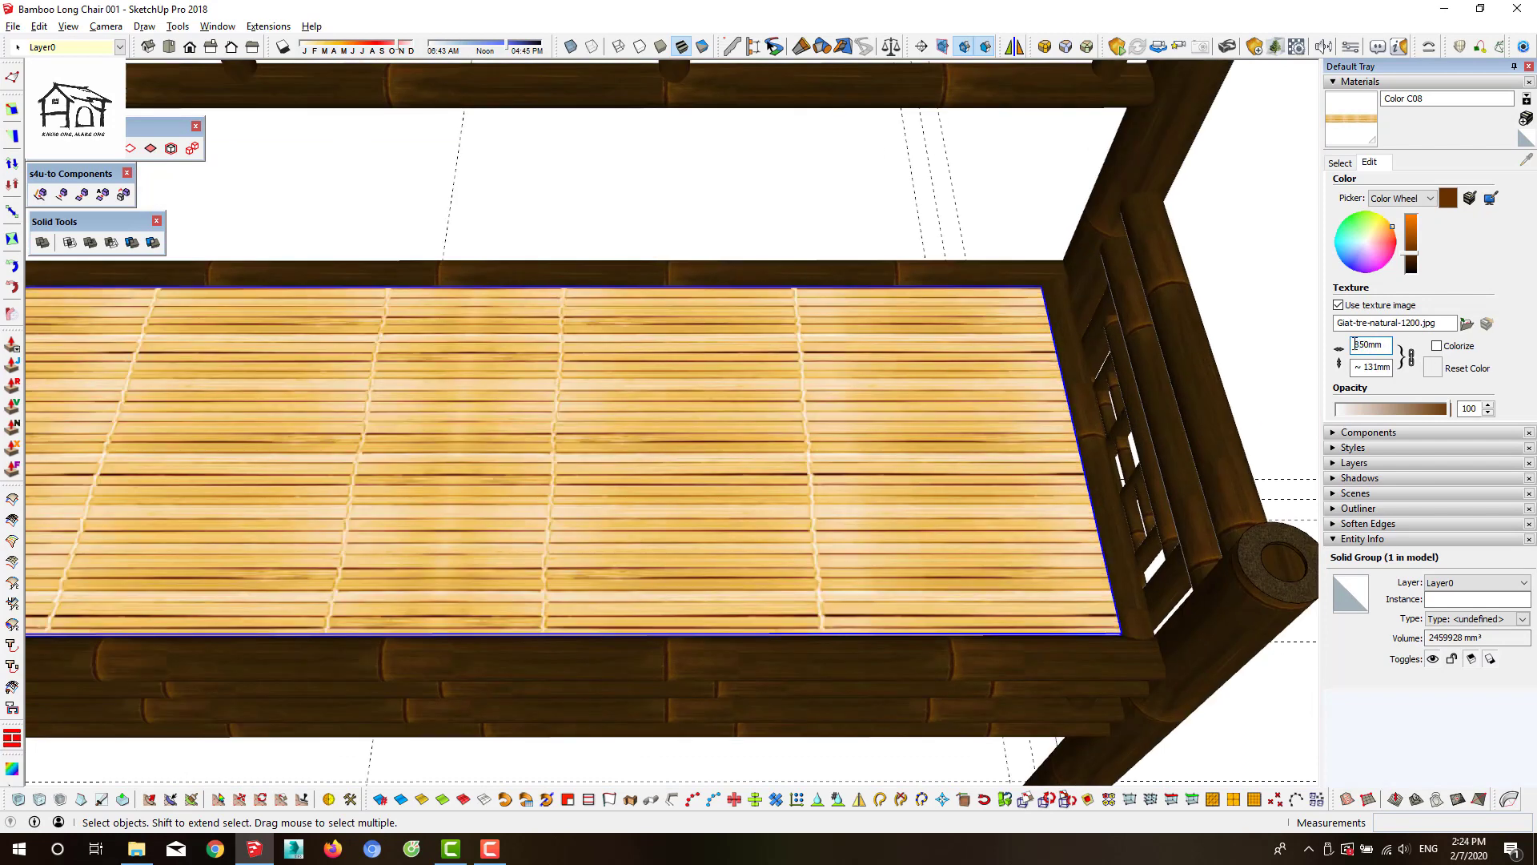
scroll(388, 456, down, 3)
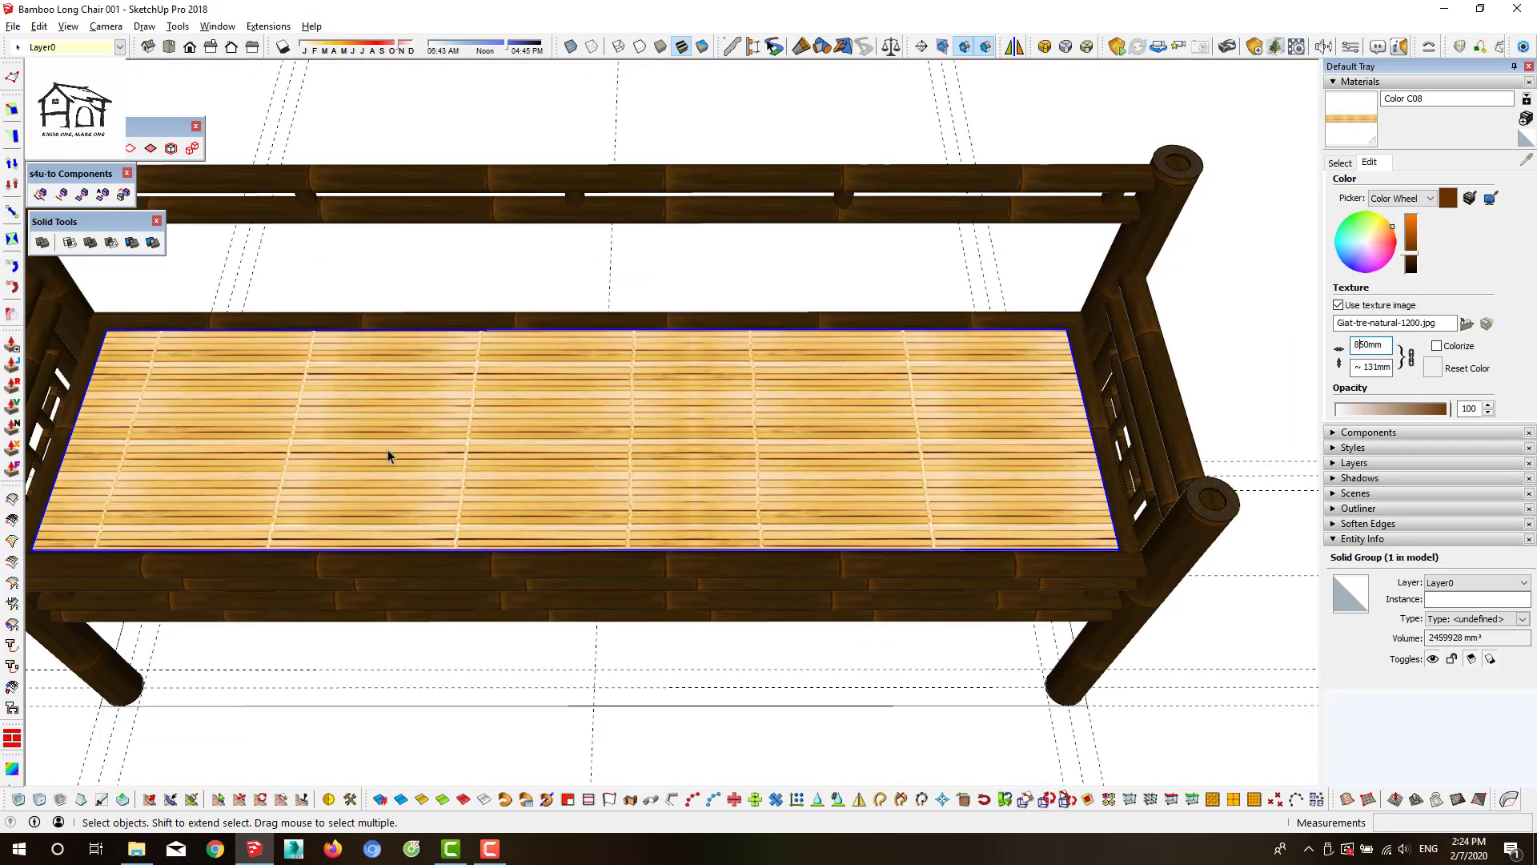
Reposition the bamboo texture across the seat face inside the seat group
double_click(506, 441)
right_click(522, 422)
mouse_move(724, 449)
mouse_down()
mouse_move(780, 456)
mouse_move(708, 470)
mouse_up()
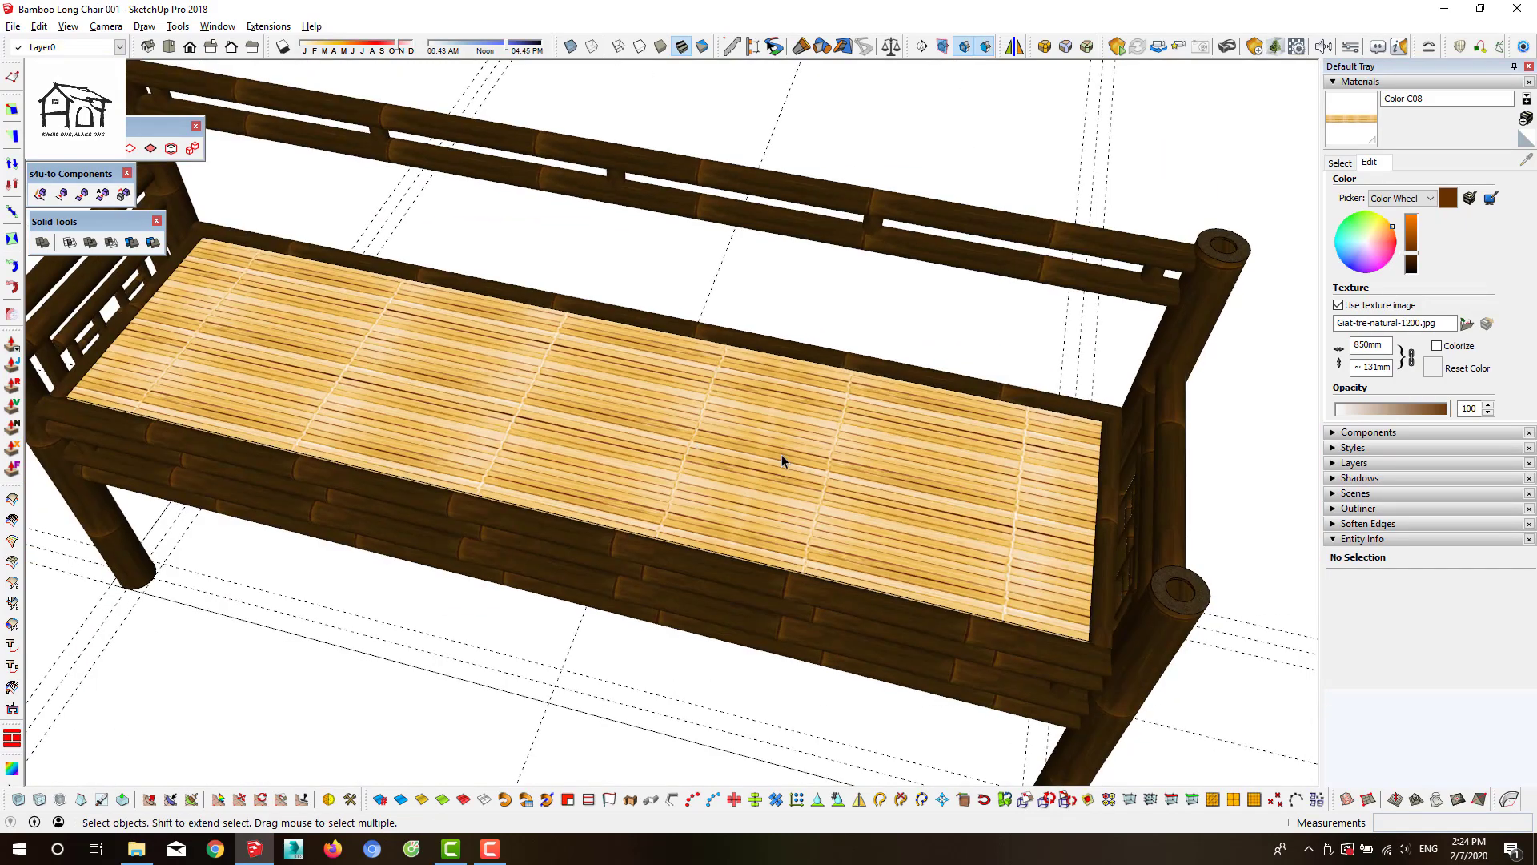
mouse_move(782, 462)
middle_down()
mouse_move(919, 425)
mouse_move(658, 472)
mouse_move(686, 484)
mouse_move(587, 477)
middle_up()
Darken the seat texture colour to brown
click(1417, 262)
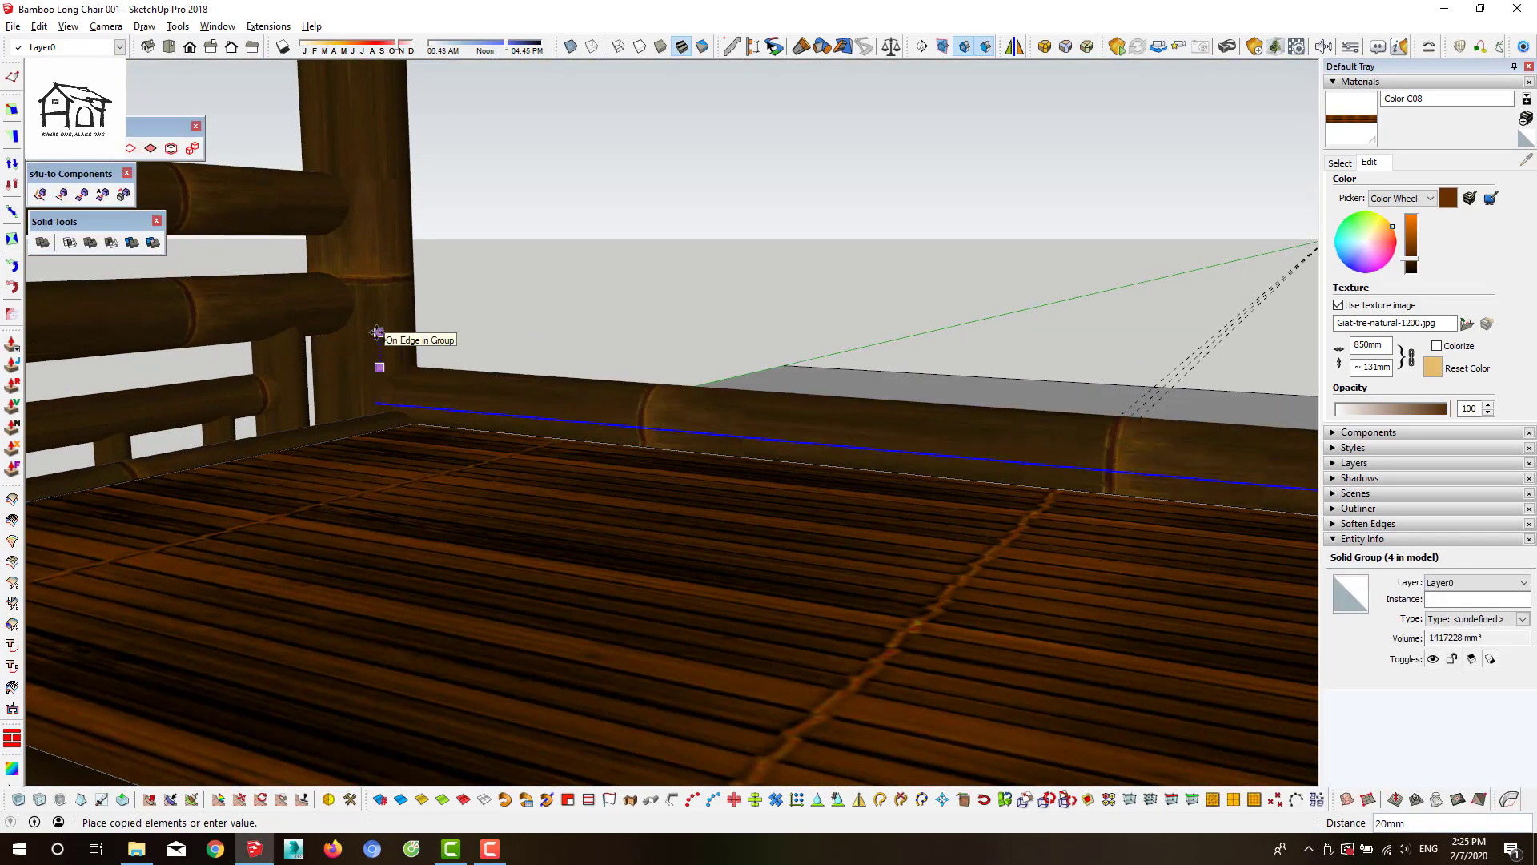
key(space)
mouse_move(378, 332)
middle_down()
mouse_move(439, 291)
mouse_move(697, 421)
mouse_move(401, 418)
mouse_move(394, 446)
mouse_move(357, 164)
middle_up()
Orbit around the post-and-rail joint to an angled view of the bench
scroll(358, 219, down, 5)
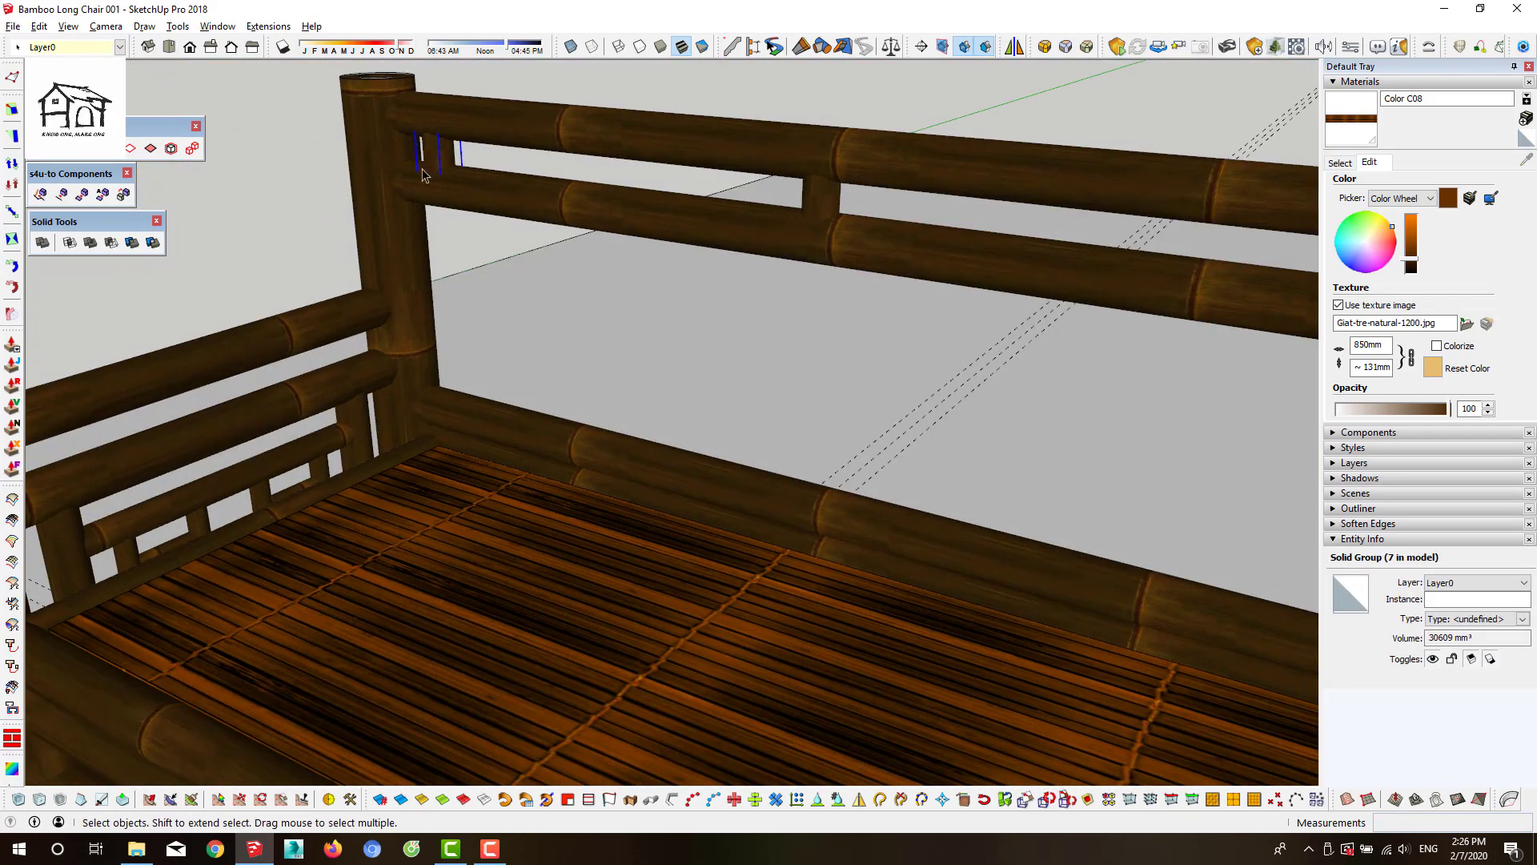
mouse_move(357, 218)
middle_down()
mouse_move(435, 318)
mouse_move(404, 240)
middle_up()
scroll(434, 318, up, 5)
key(p)
scroll(434, 319, down, 3)
key(space)
scroll(347, 341, down, 5)
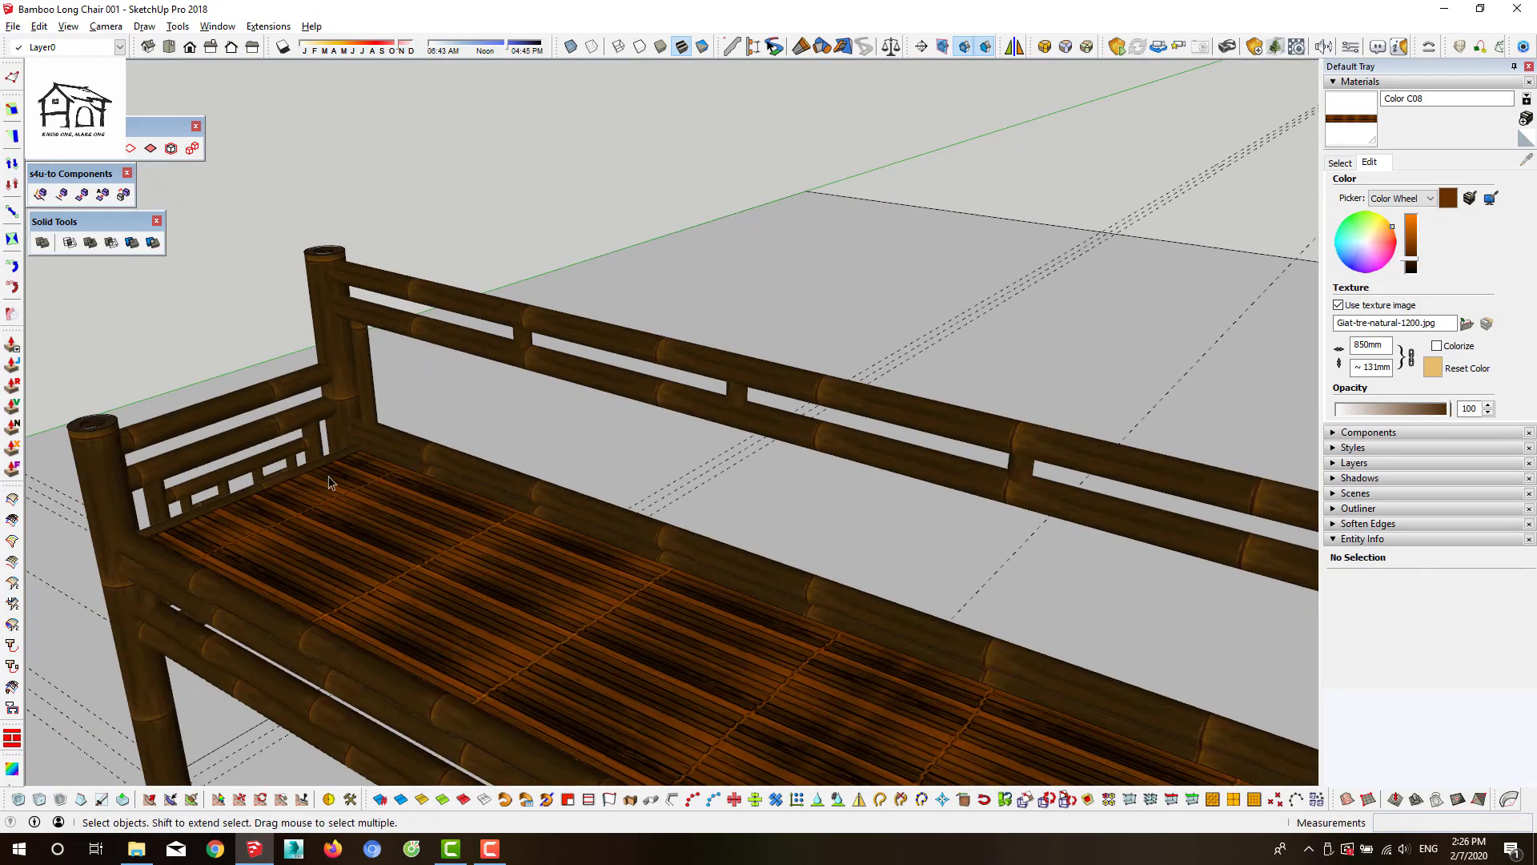
mouse_move(346, 340)
middle_down()
mouse_move(439, 354)
mouse_move(1101, 630)
middle_up()
scroll(445, 476, up, 3)
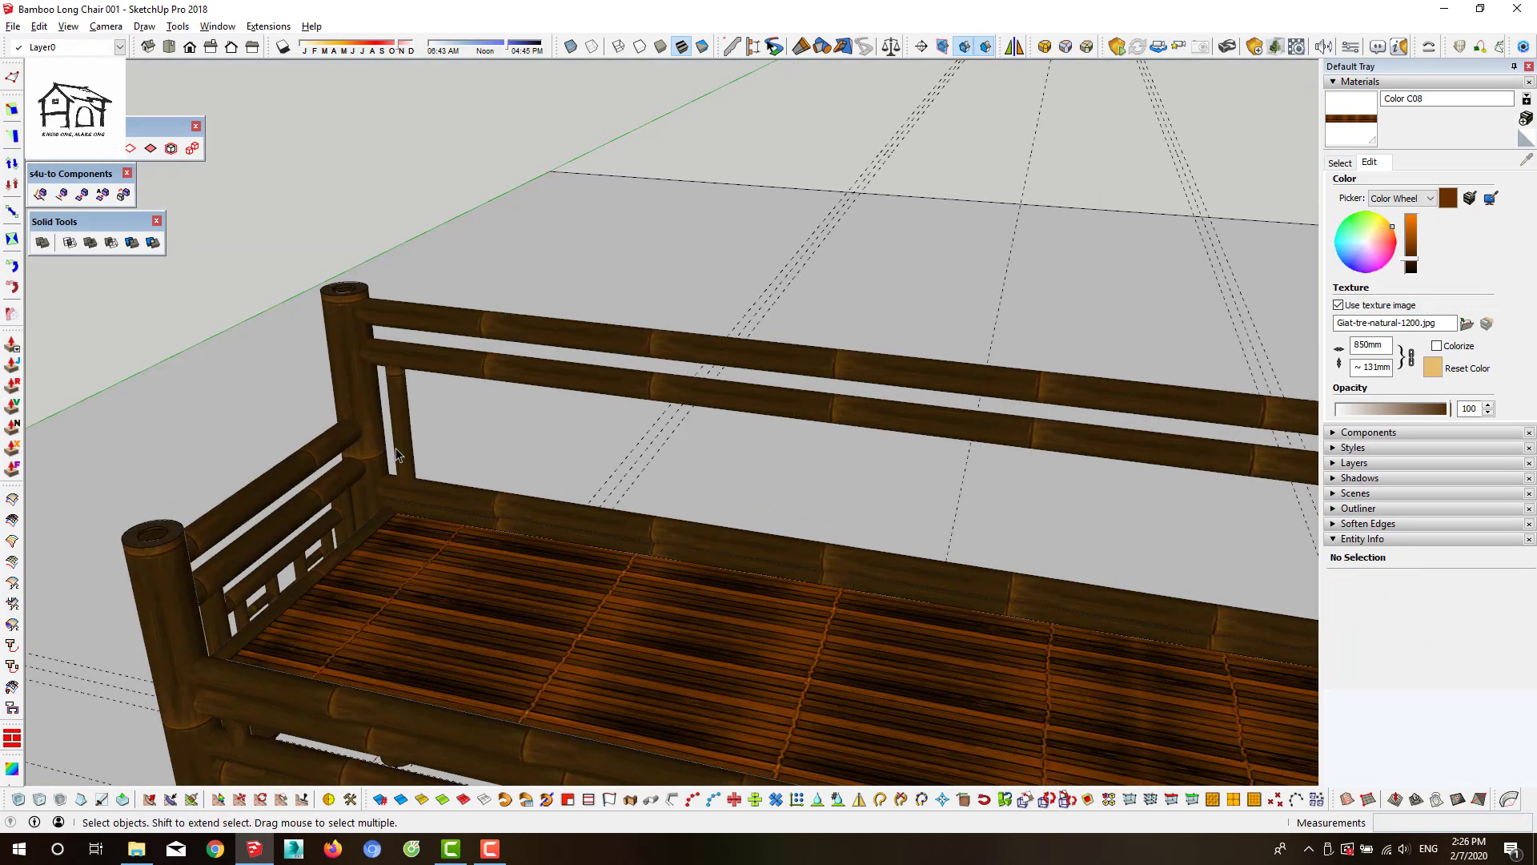
scroll(401, 452, down, 4)
middle_drag(517, 541, 510, 527)
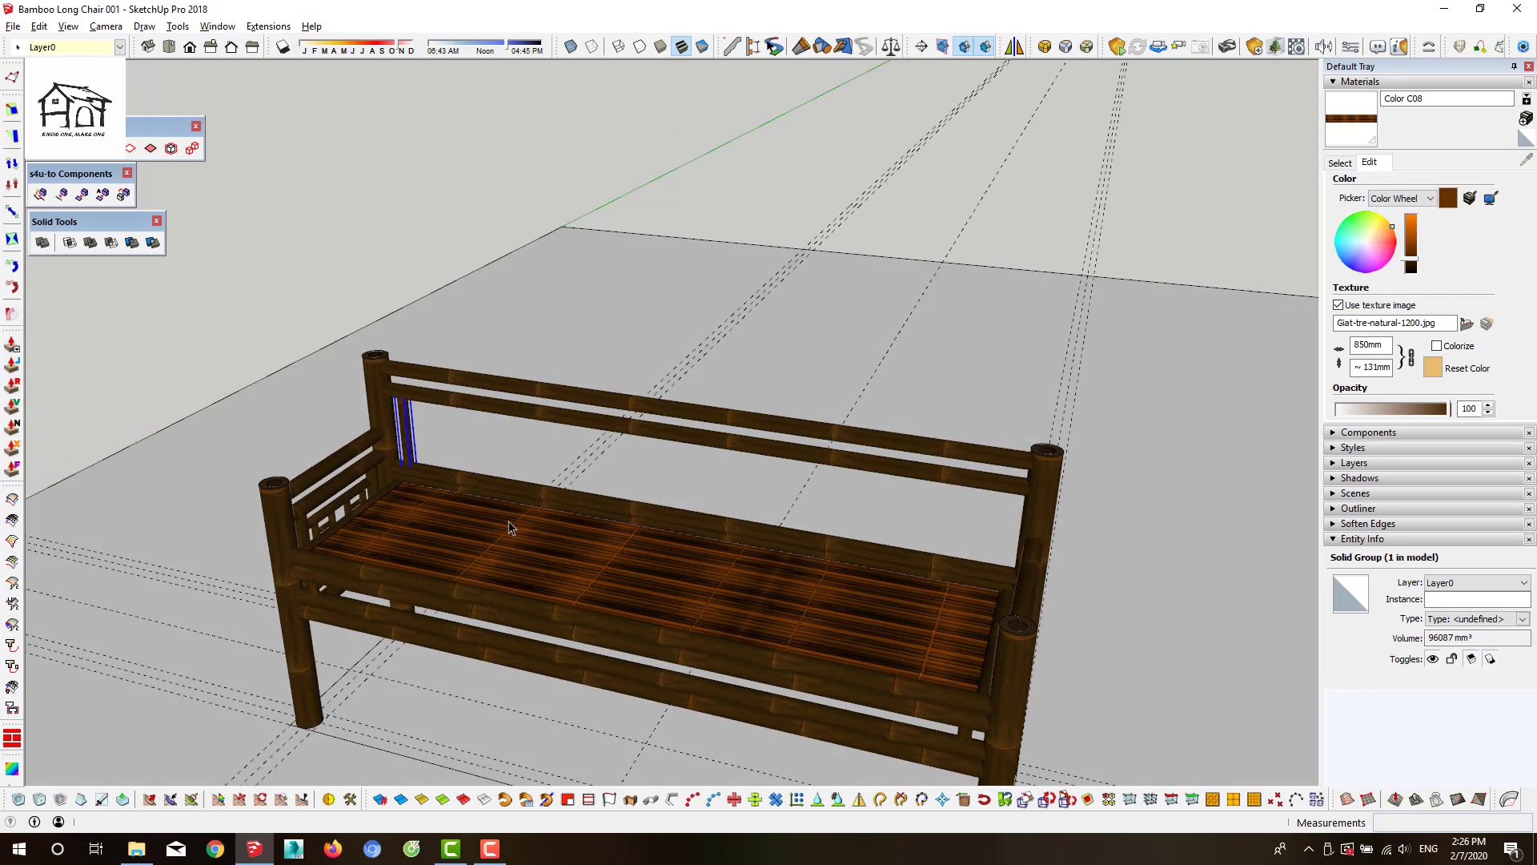
Select the back uprights and a third piece, then isolate them
click(621, 51)
scroll(373, 378, up, 4)
click(571, 46)
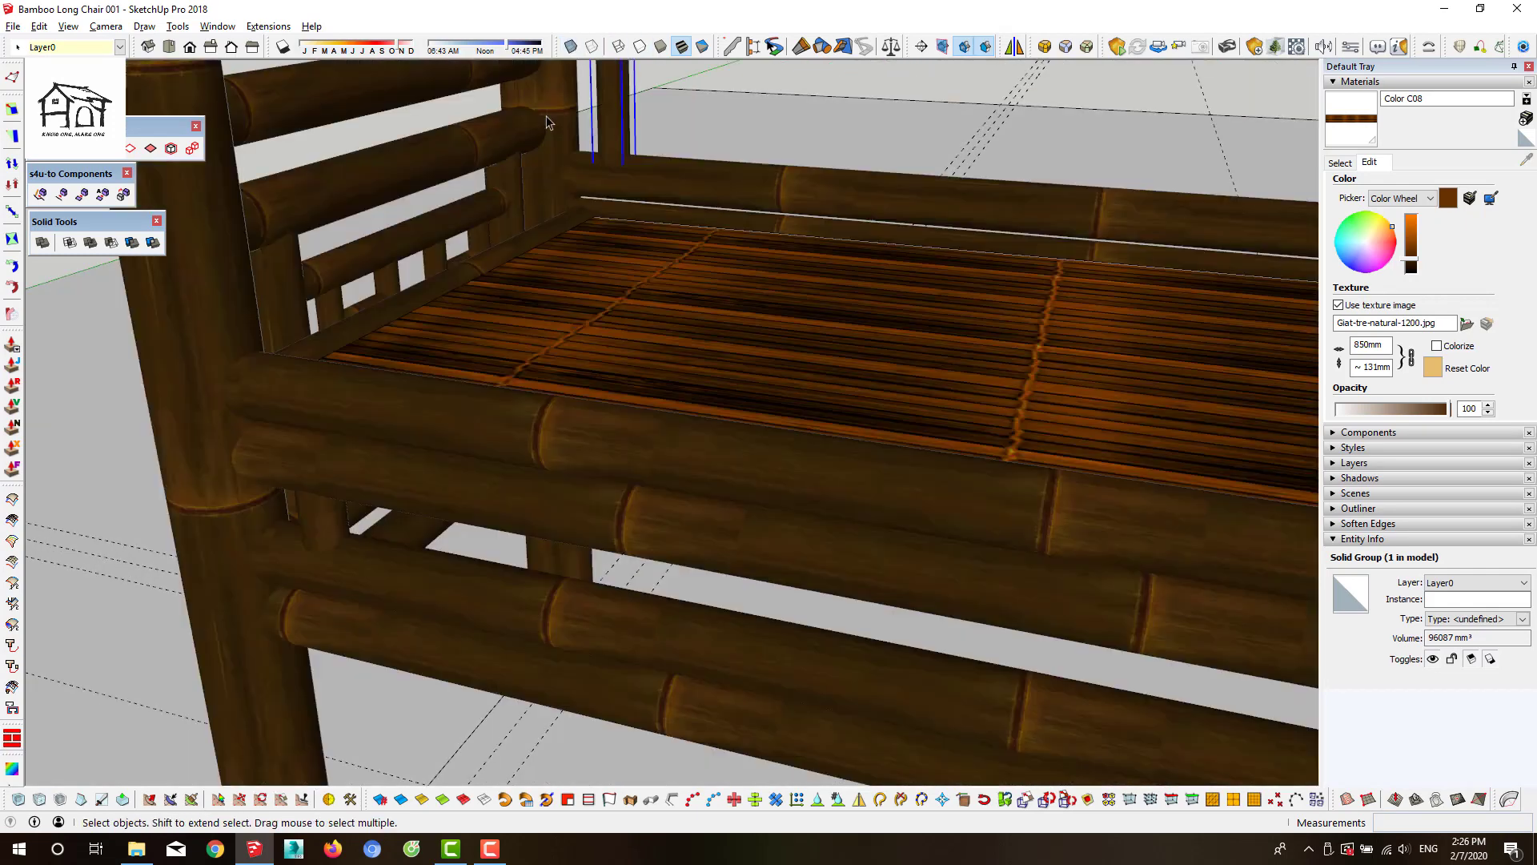
scroll(373, 379, down, 5)
ctrl+click(1175, 554)
right_click(1176, 554)
click(1233, 413)
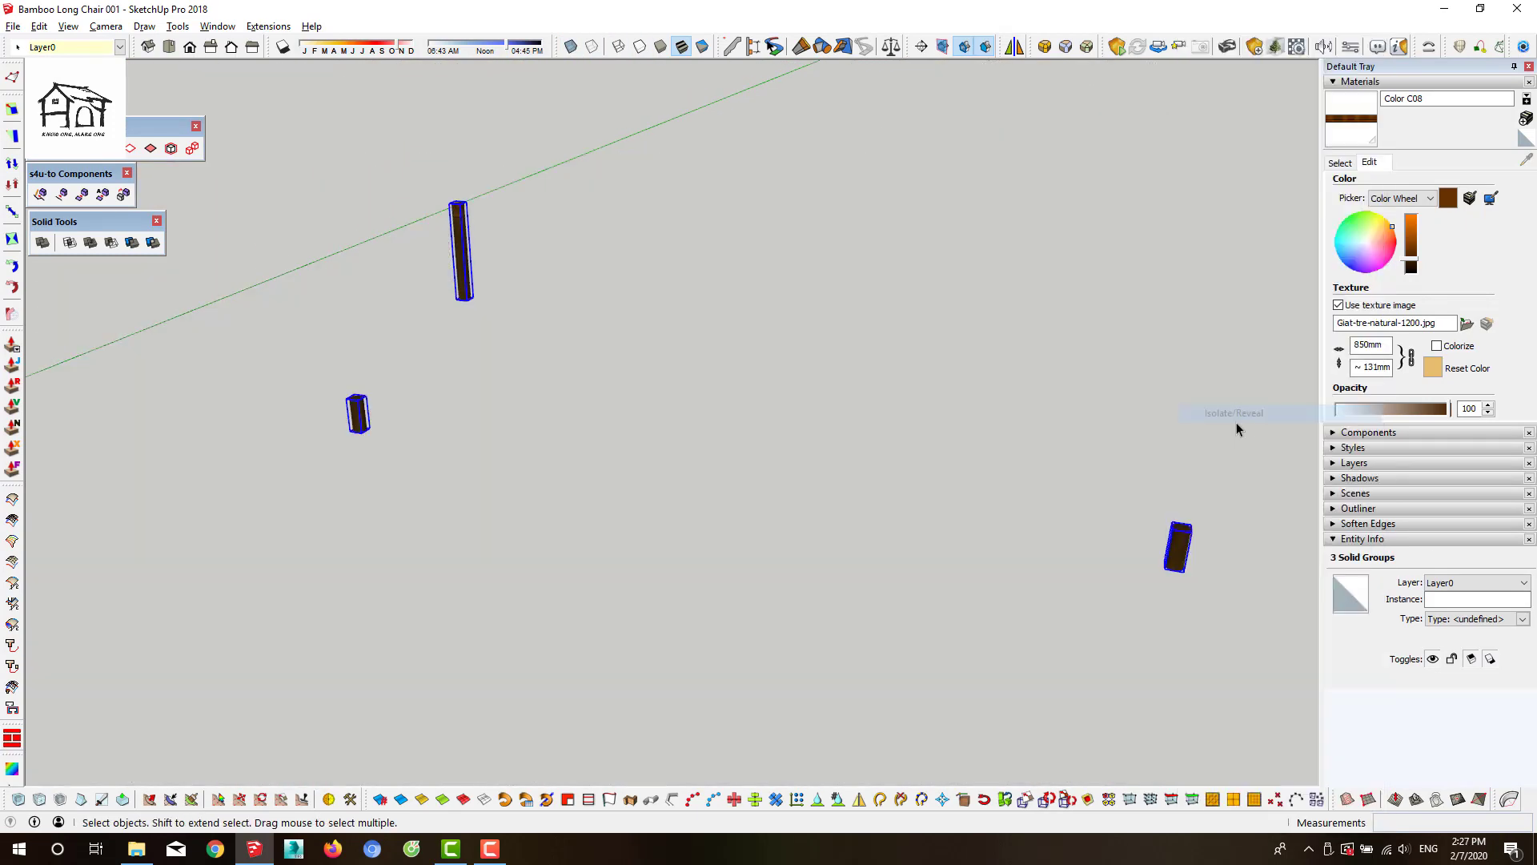
Copy an upright across with Move and Ctrl, arraying five evenly spaced posts
scroll(370, 417, up, 5)
key(m)
click(360, 370)
key(ctrl)
scroll(561, 400, down, 5)
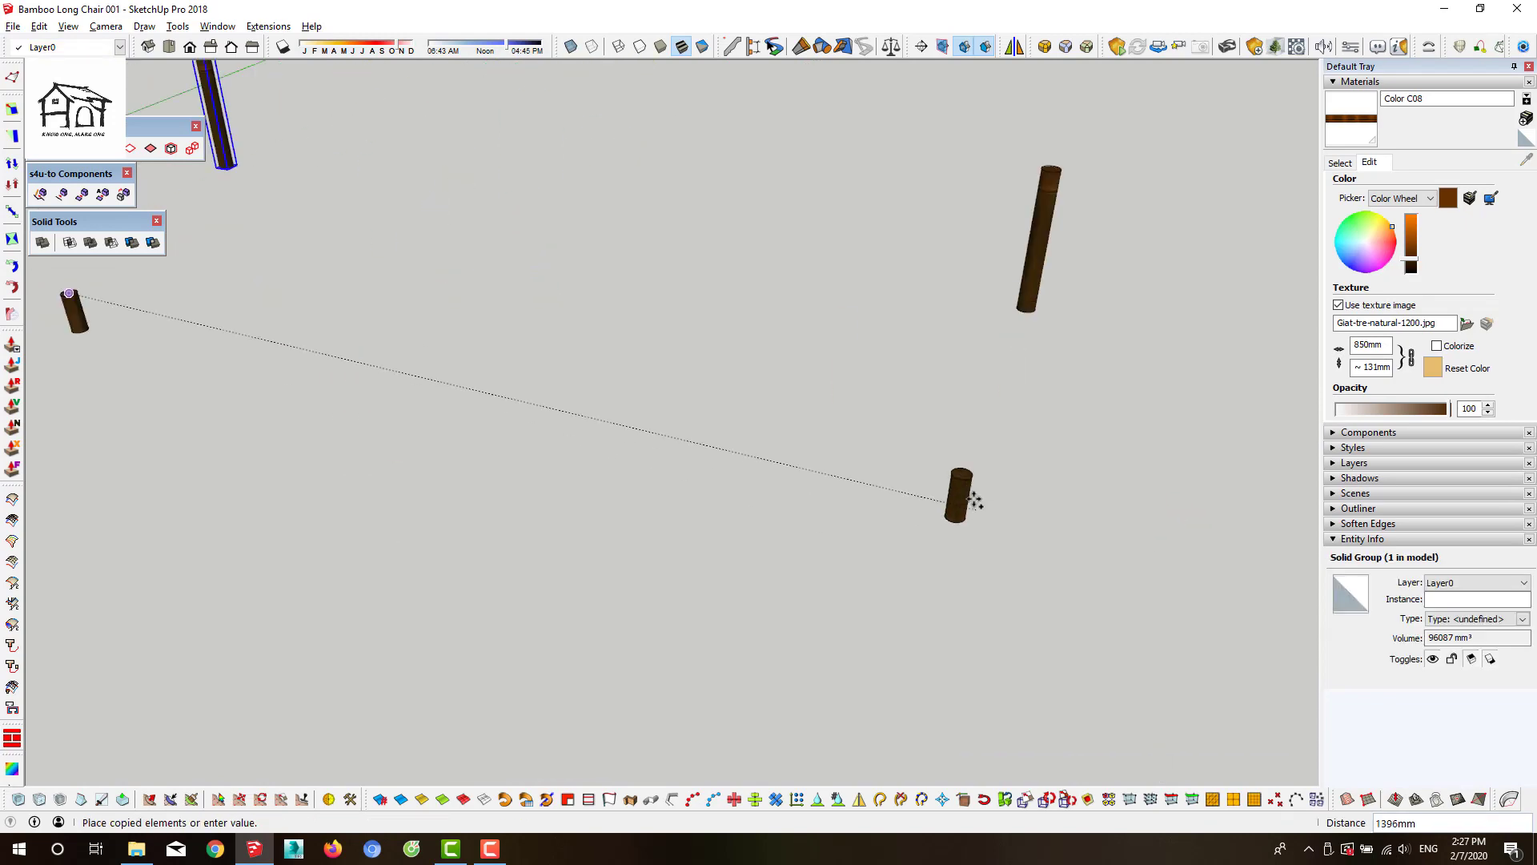
scroll(975, 522, up, 6)
key(Return)
scroll(801, 508, down, 5)
key(space)
click(692, 506)
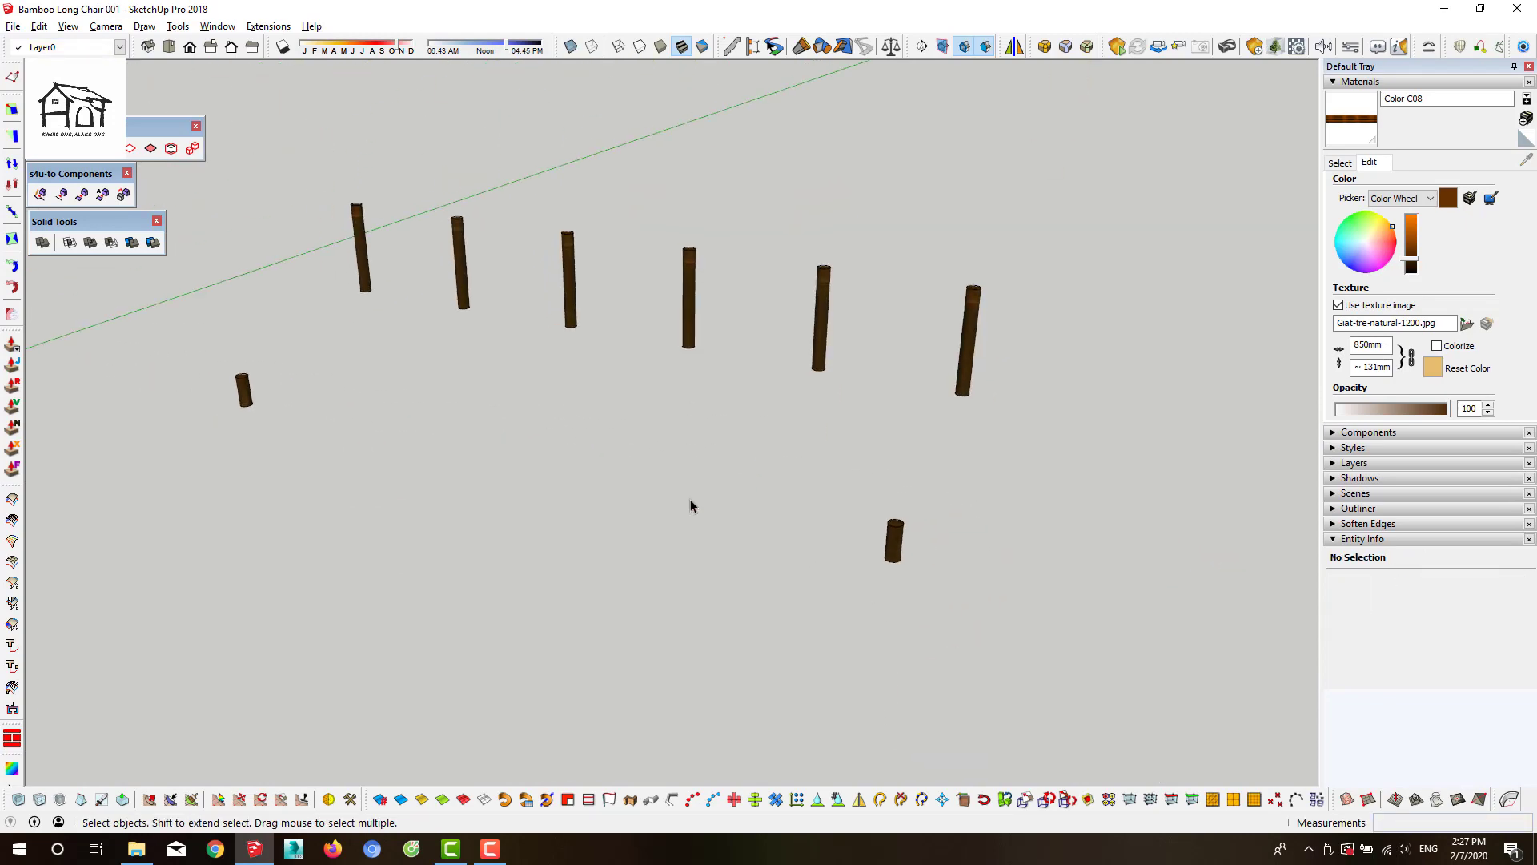
scroll(903, 320, up, 5)
Extrude the post-top circle upward into a bamboo cylinder and close its group
scroll(346, 296, up, 3)
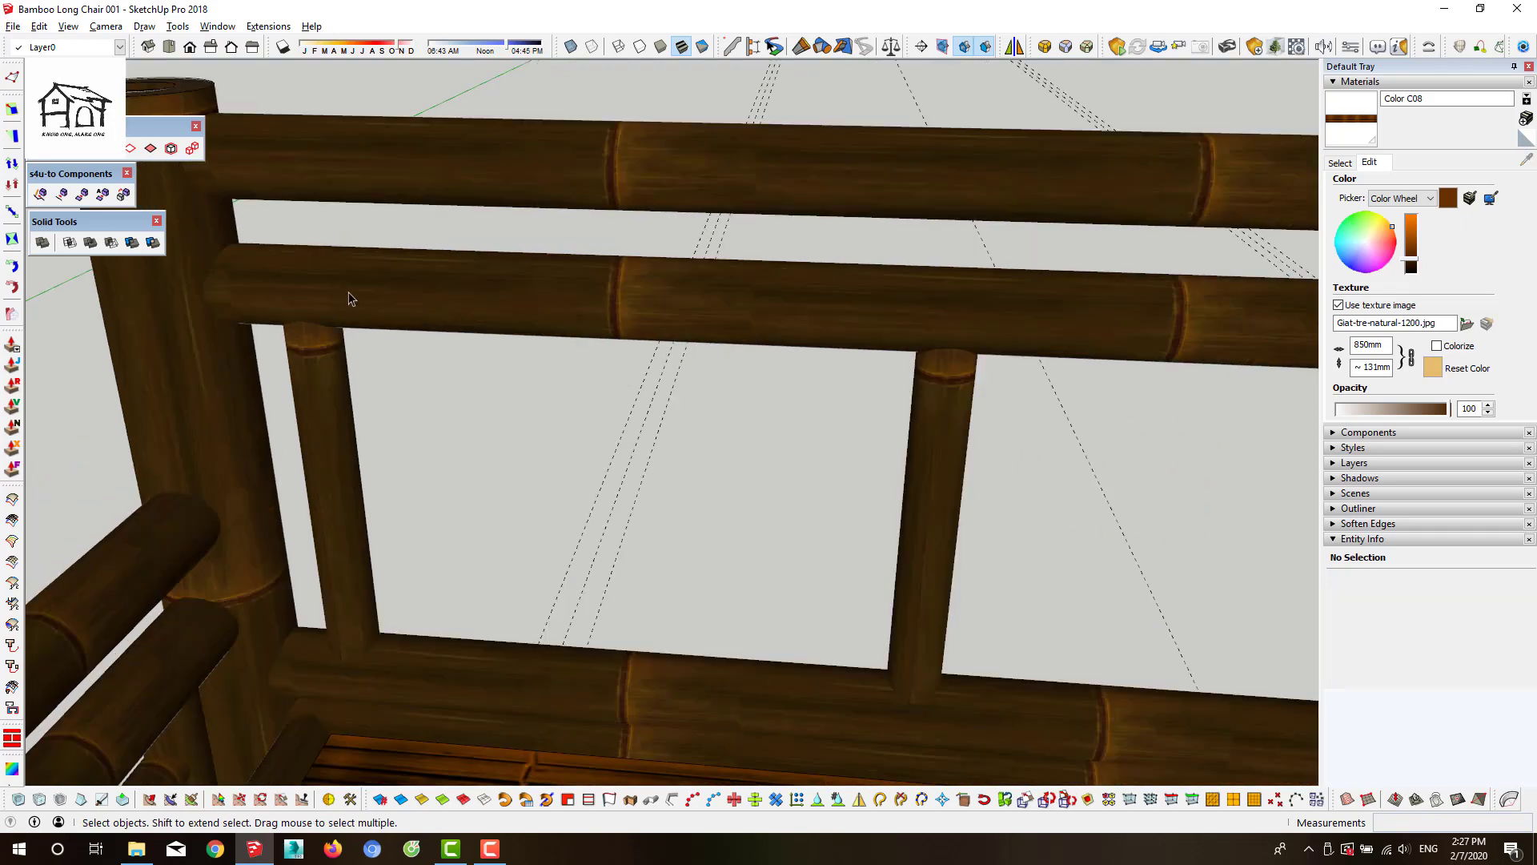
scroll(292, 336, up, 2)
scroll(295, 305, up, 2)
key(c)
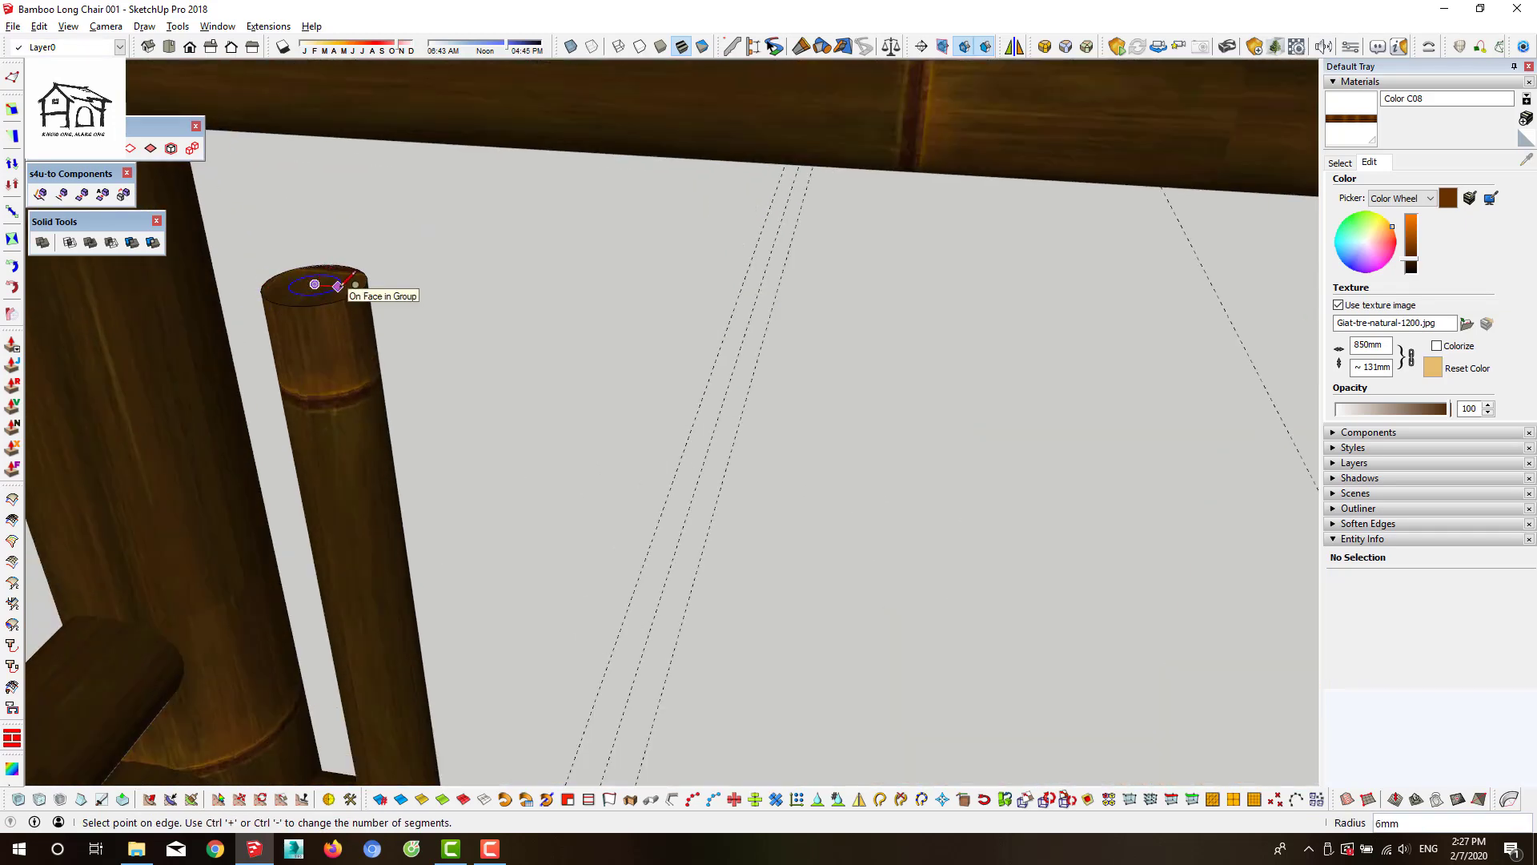
scroll(315, 288, down, 3)
key(p)
click(319, 253)
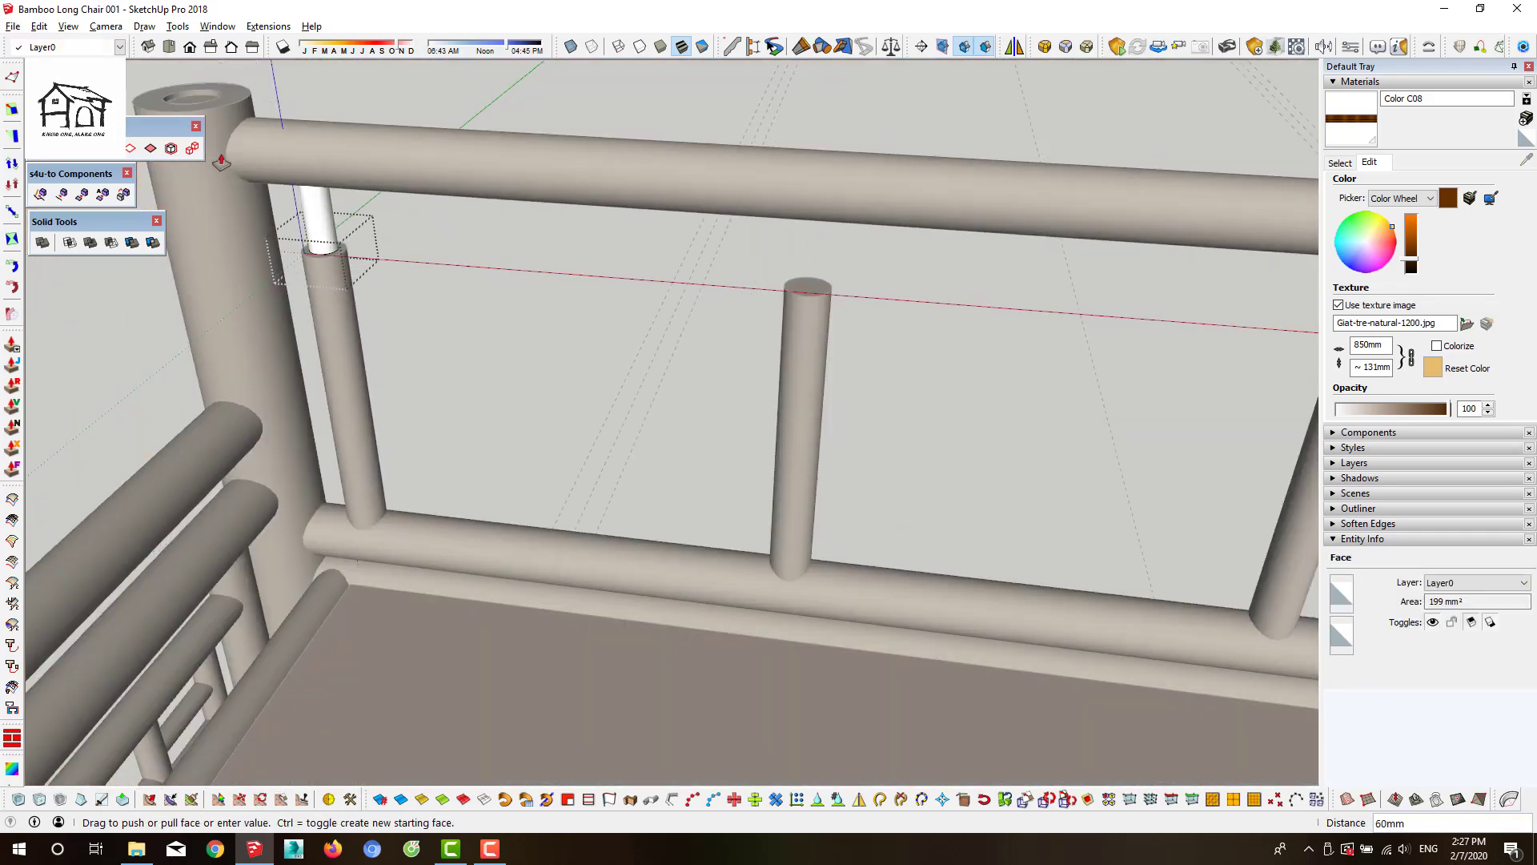
key(space)
click(327, 240)
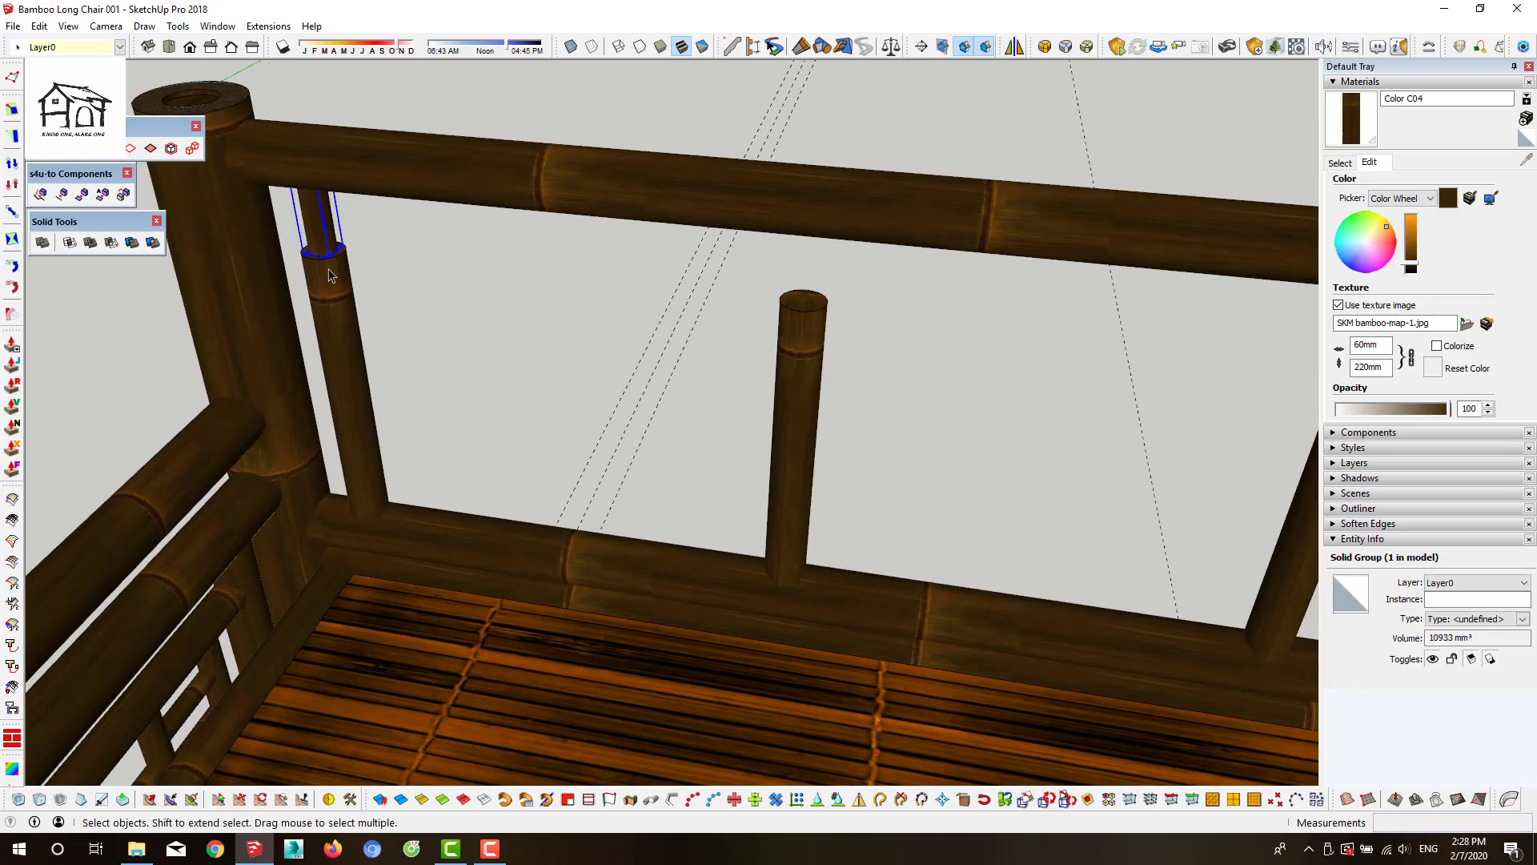
Copy the cylinder onto the middle backrest post with X-ray on
key(x)
scroll(324, 264, up, 4)
key(m)
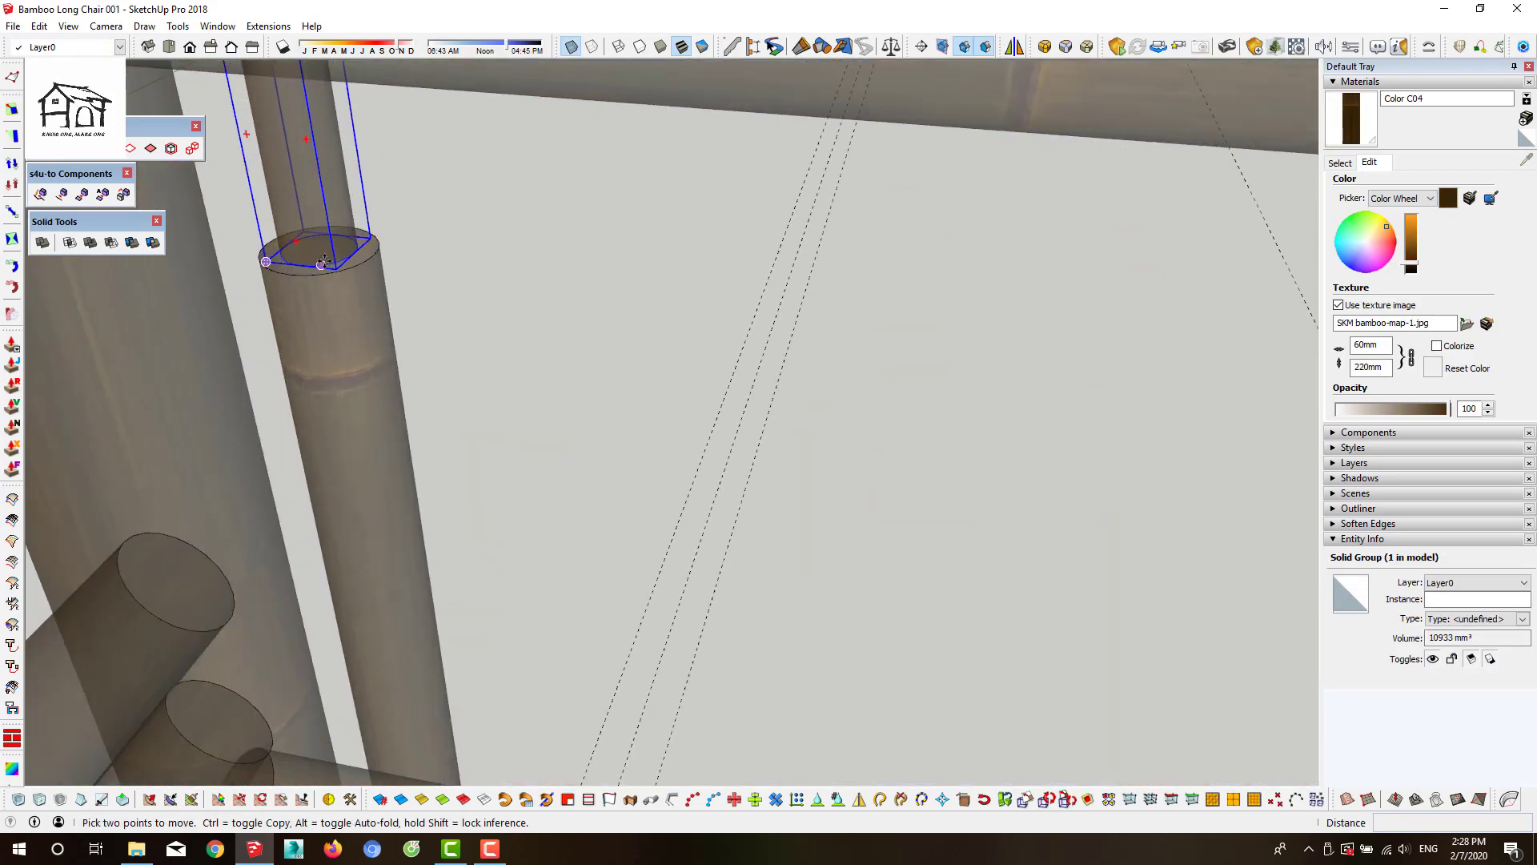
click(319, 249)
key(ctrl)
scroll(807, 301, down, 2)
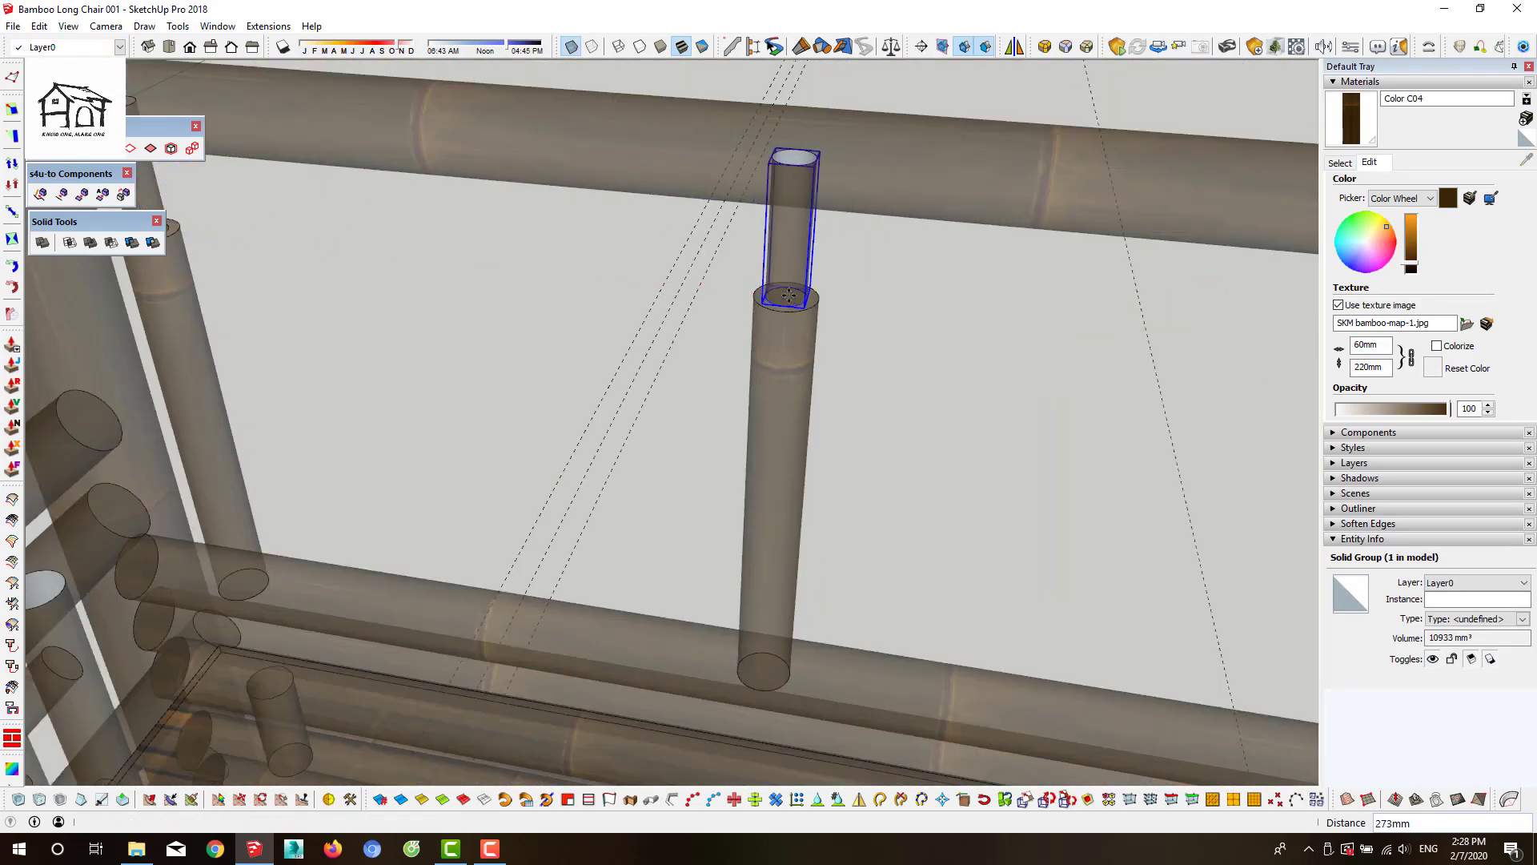
key(space)
scroll(788, 297, down, 5)
key(x)
Orbit to a frontal view and around the backrest's rail corner
middle_drag(813, 426, 308, 573)
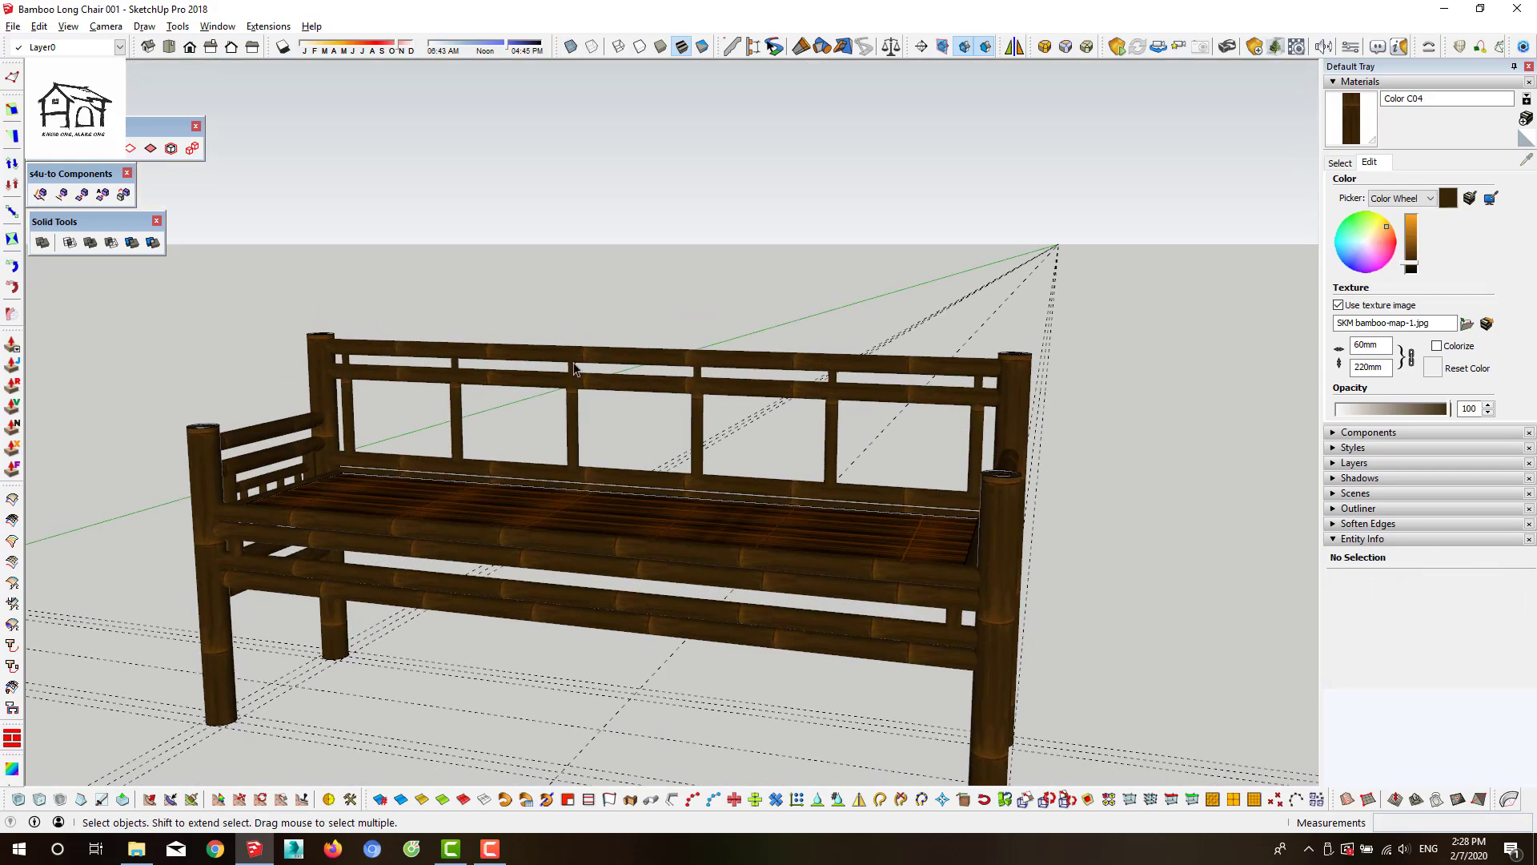
scroll(309, 573, up, 2)
scroll(308, 574, up, 3)
mouse_move(371, 631)
middle_down()
mouse_move(635, 638)
mouse_move(584, 611)
middle_up()
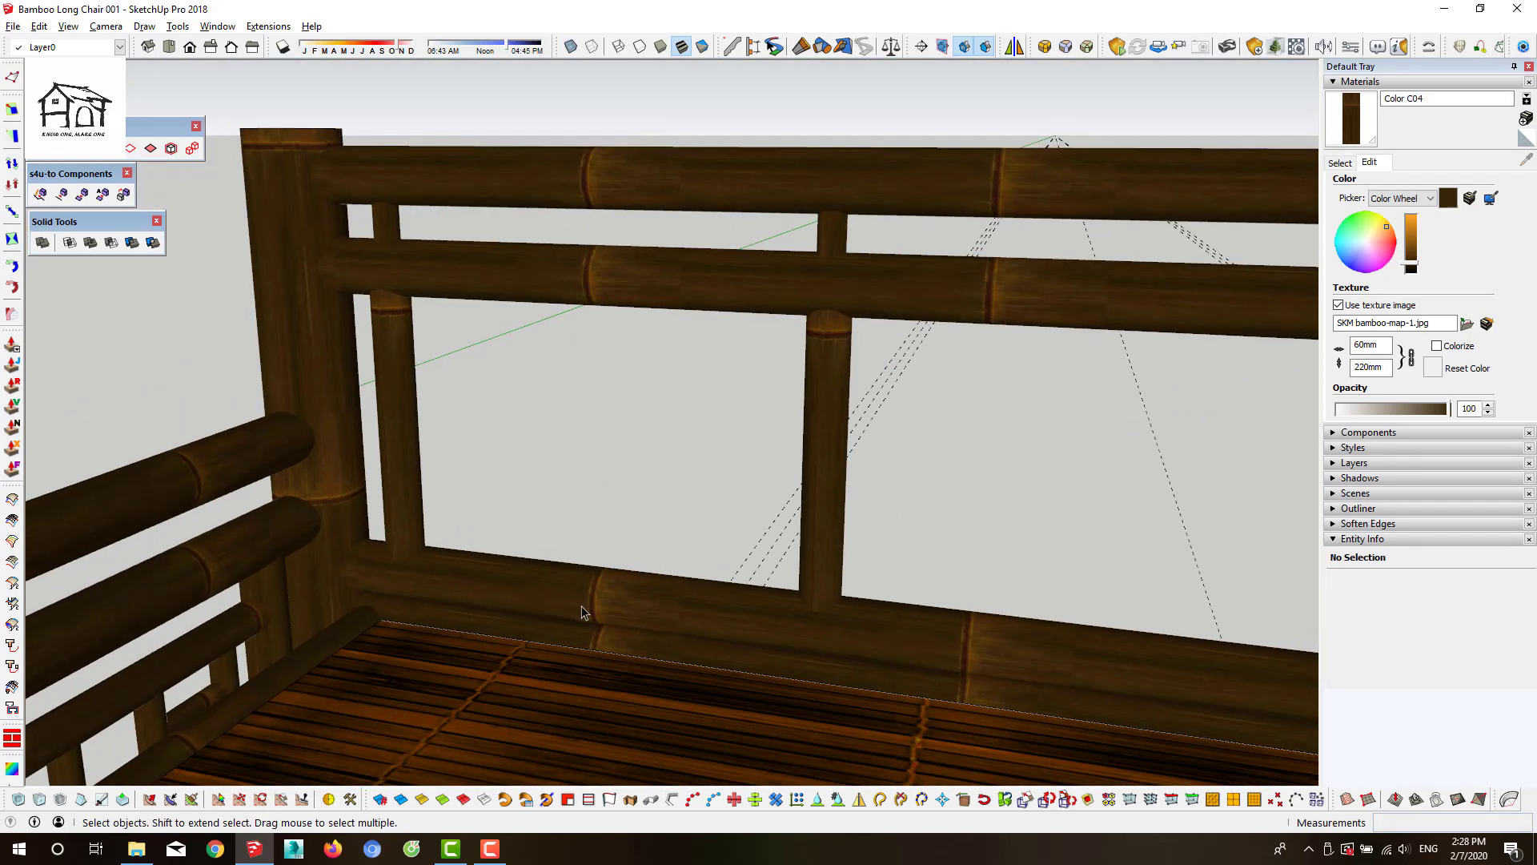
scroll(441, 551, up, 2)
scroll(441, 552, up, 3)
middle_drag(395, 498, 353, 478)
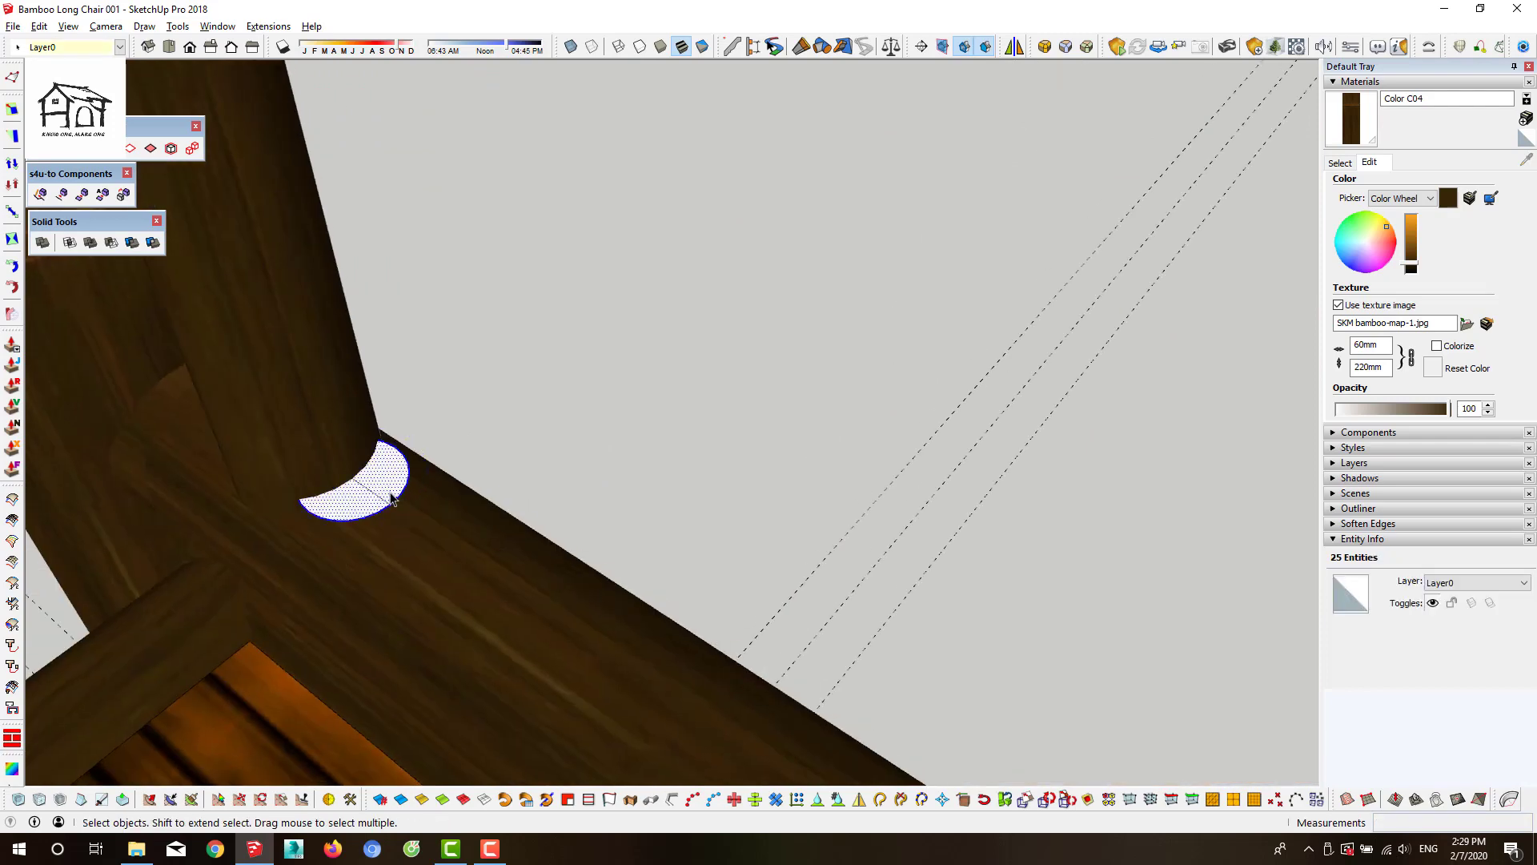
Group the half-disc, move it to the post base and extrude it into a short cylinder
key(g)
key(m)
click(471, 568)
key(p)
scroll(480, 565, down, 5)
click(480, 532)
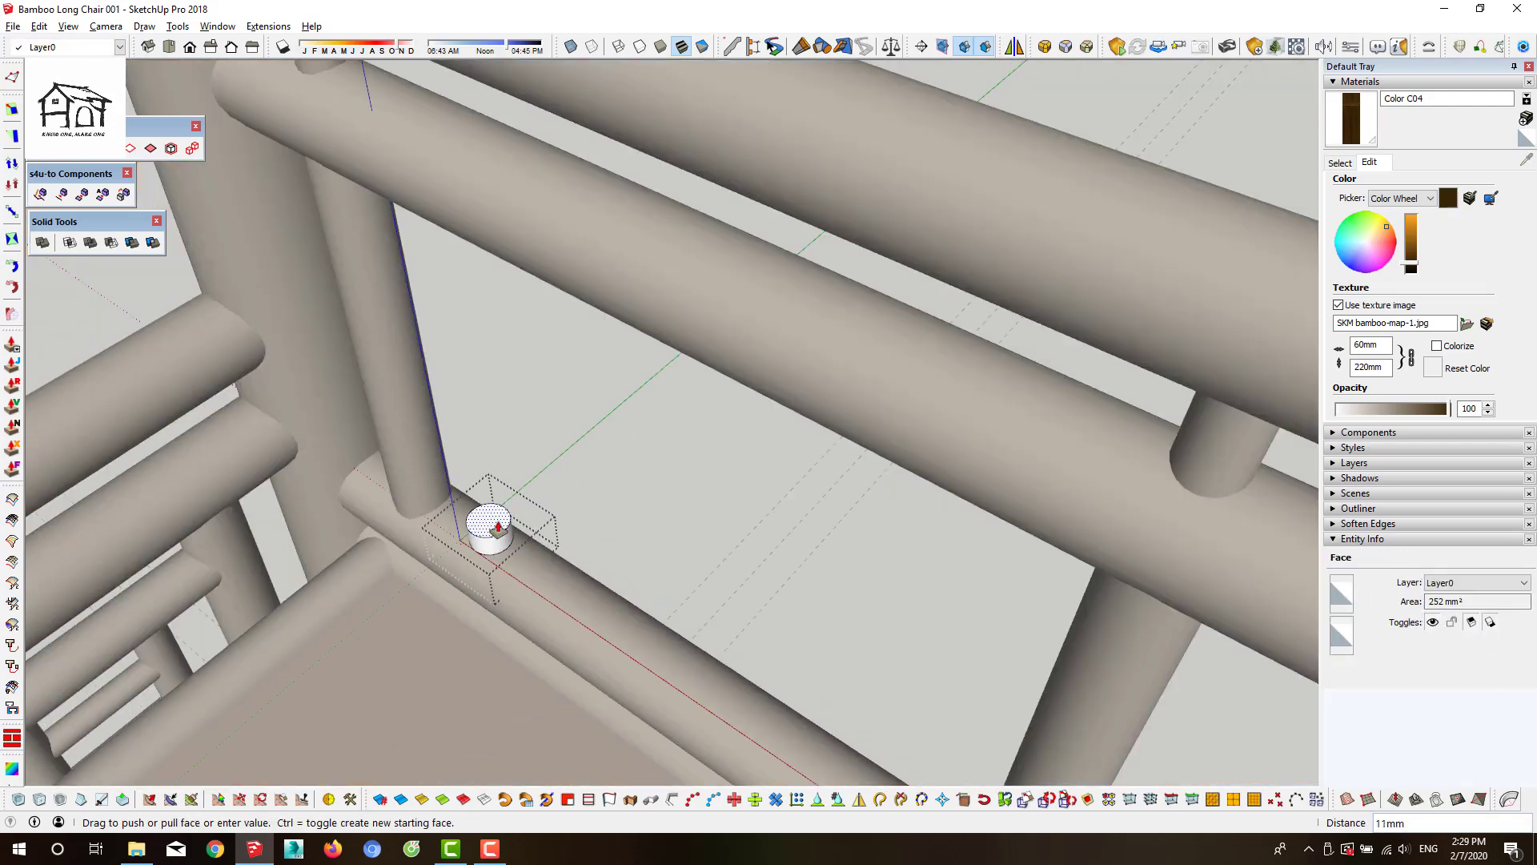
click(342, 240)
scroll(457, 392, up, 5)
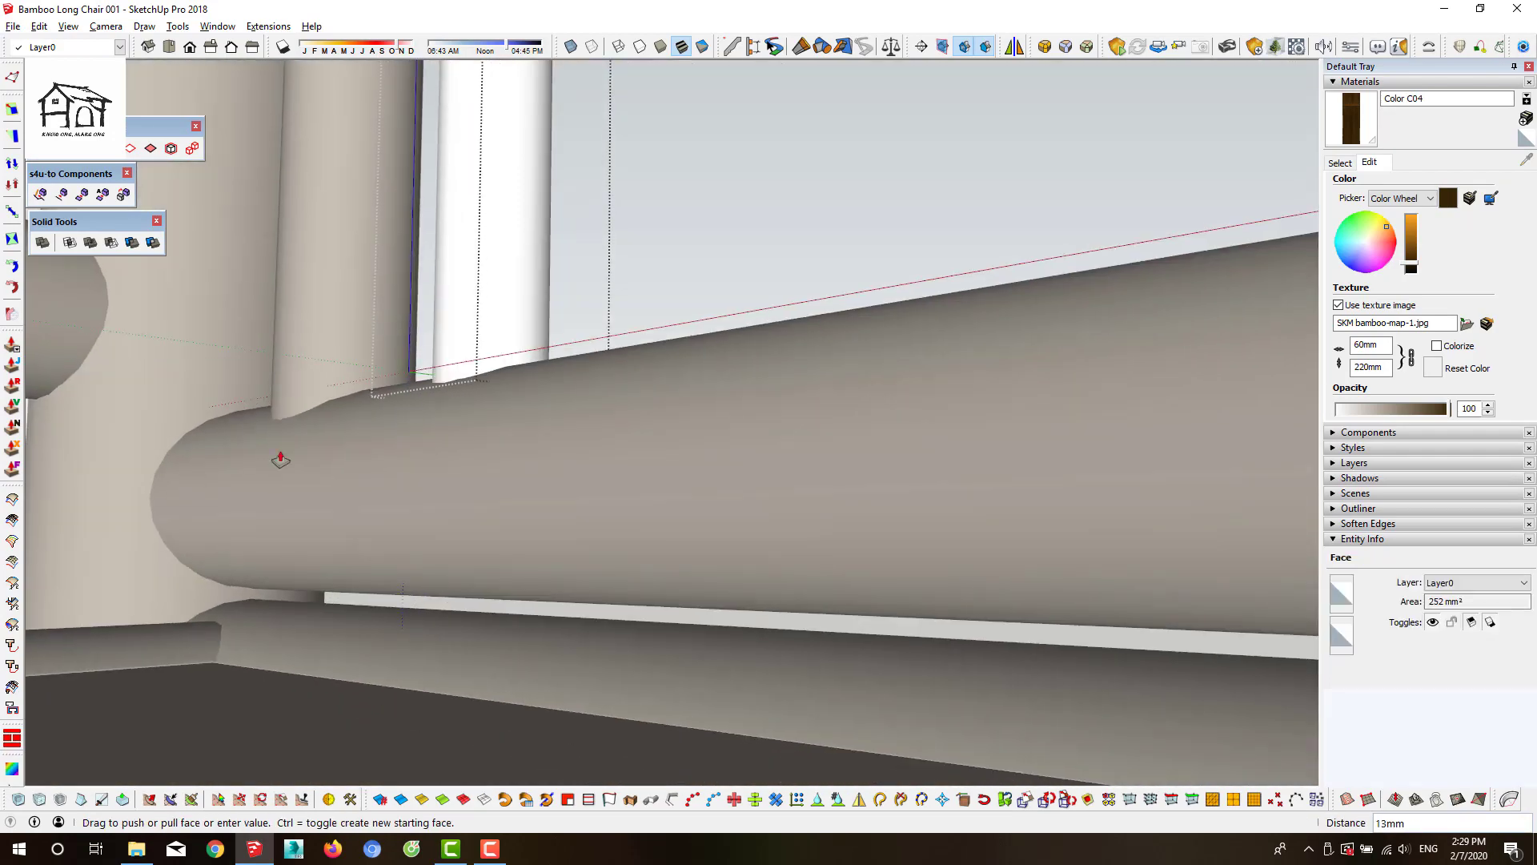
key(space)
scroll(463, 342, down, 3)
scroll(388, 508, down, 5)
middle_drag(387, 508, 536, 577)
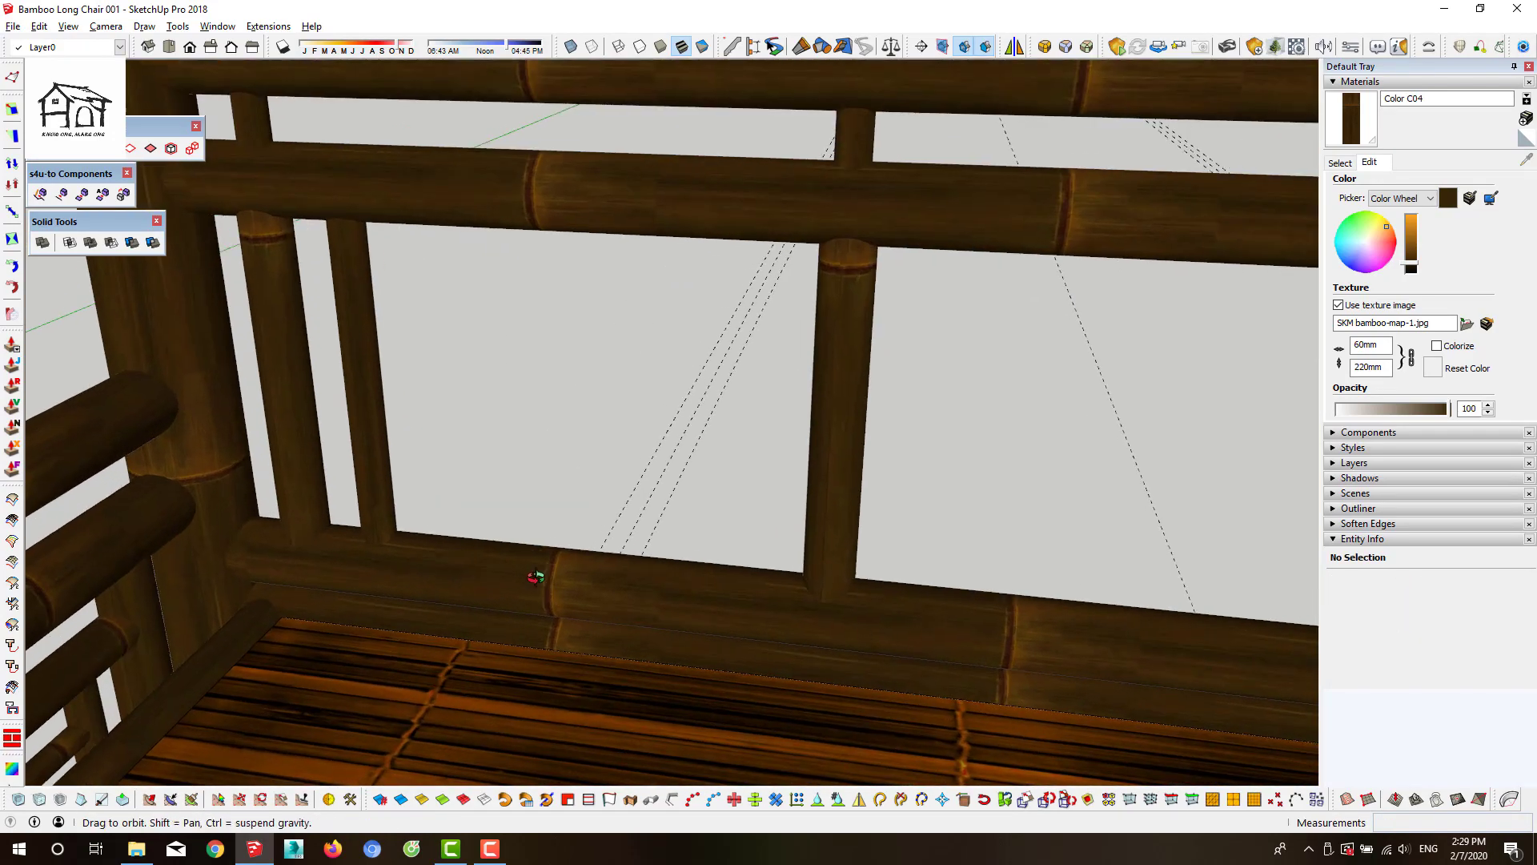
Draw a line between the two post tops and mirror the post into place
key(l)
scroll(594, 292, down, 5)
scroll(481, 256, up, 2)
scroll(360, 230, up, 3)
scroll(379, 237, up, 3)
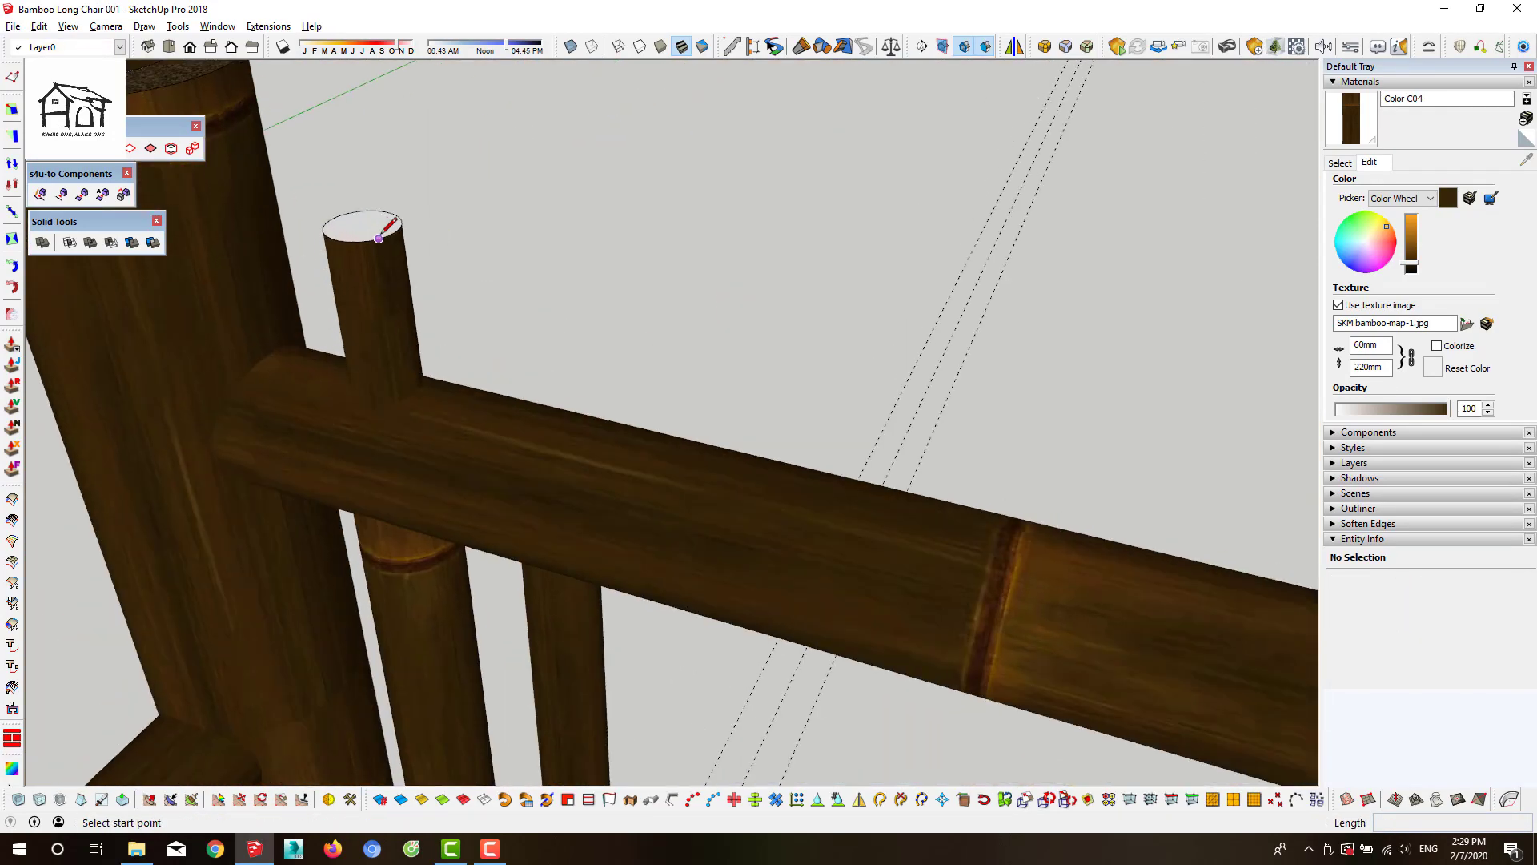
click(379, 237)
scroll(379, 238, down, 3)
click(947, 337)
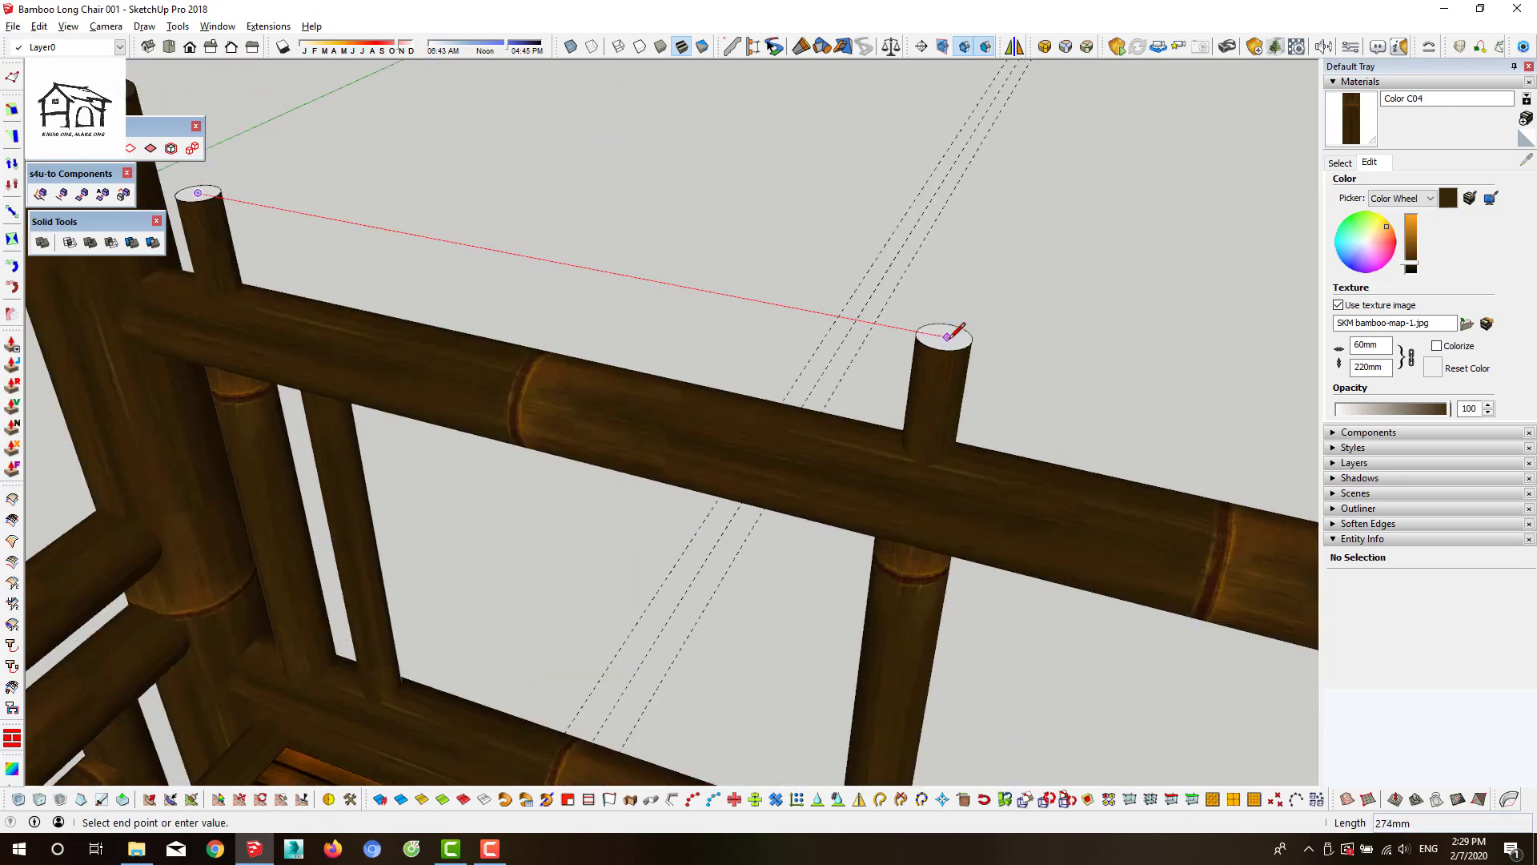
scroll(945, 333, up, 3)
key(space)
middle_drag(910, 302, 759, 205)
key(Return)
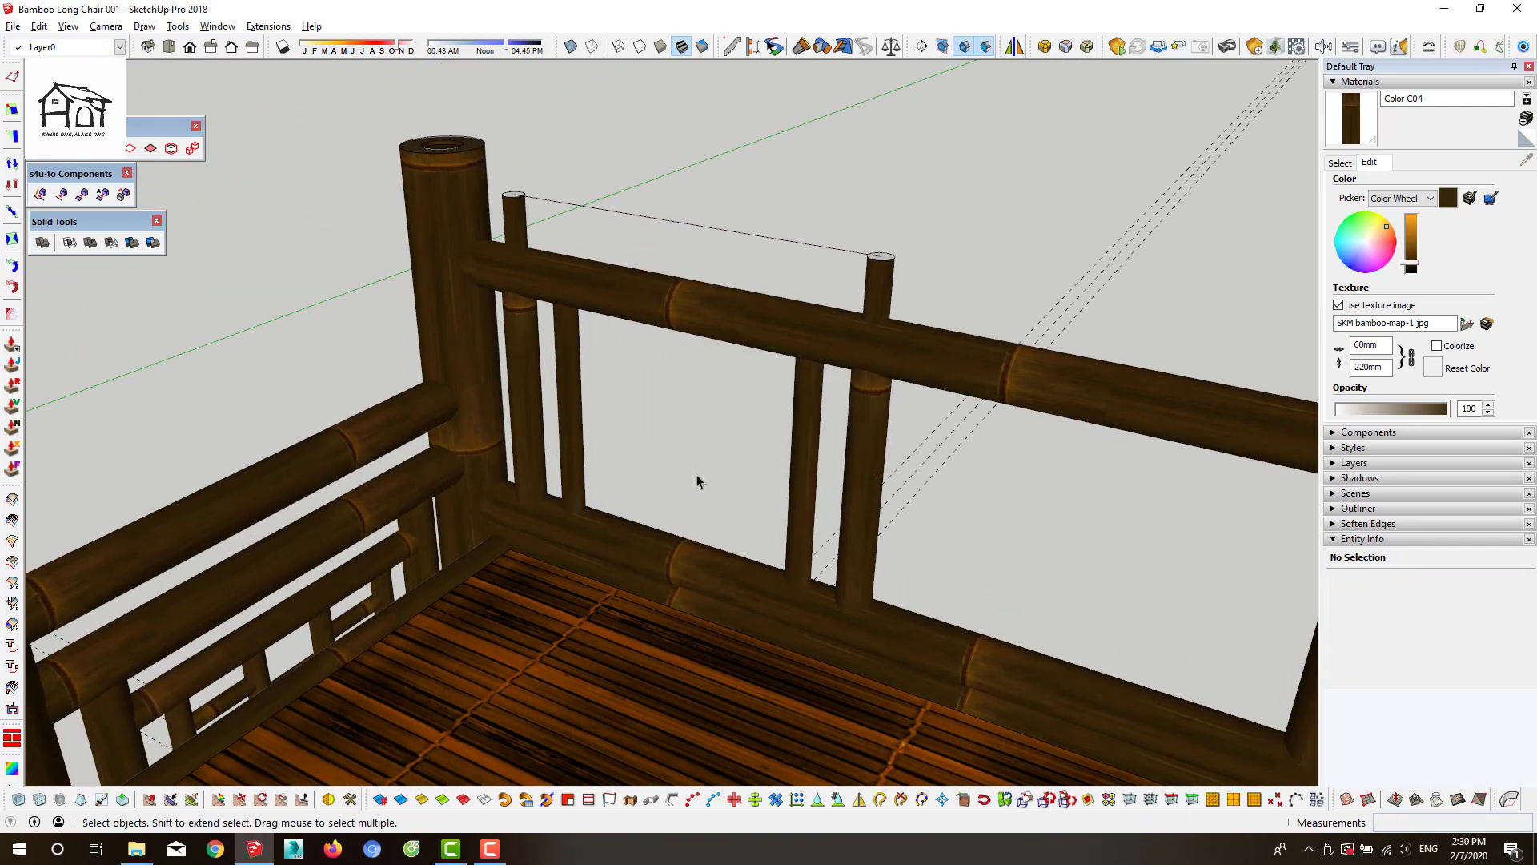
Extrude a circle into a horizontal bamboo bar and mirror it upward as a second bar
scroll(508, 507, up, 3)
scroll(529, 502, up, 3)
key(c)
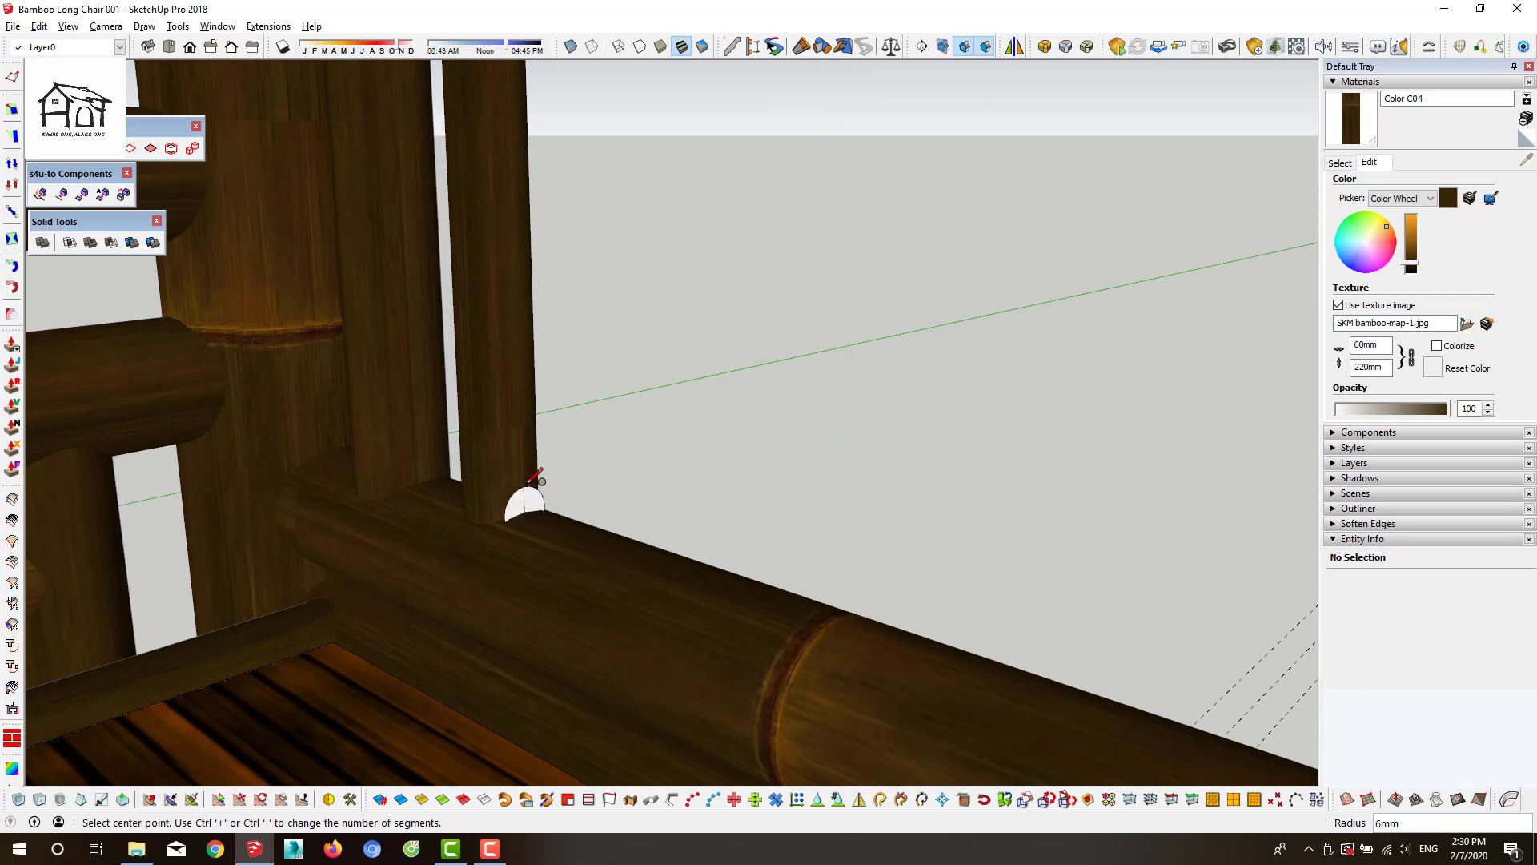
key(p)
click(522, 460)
click(756, 667)
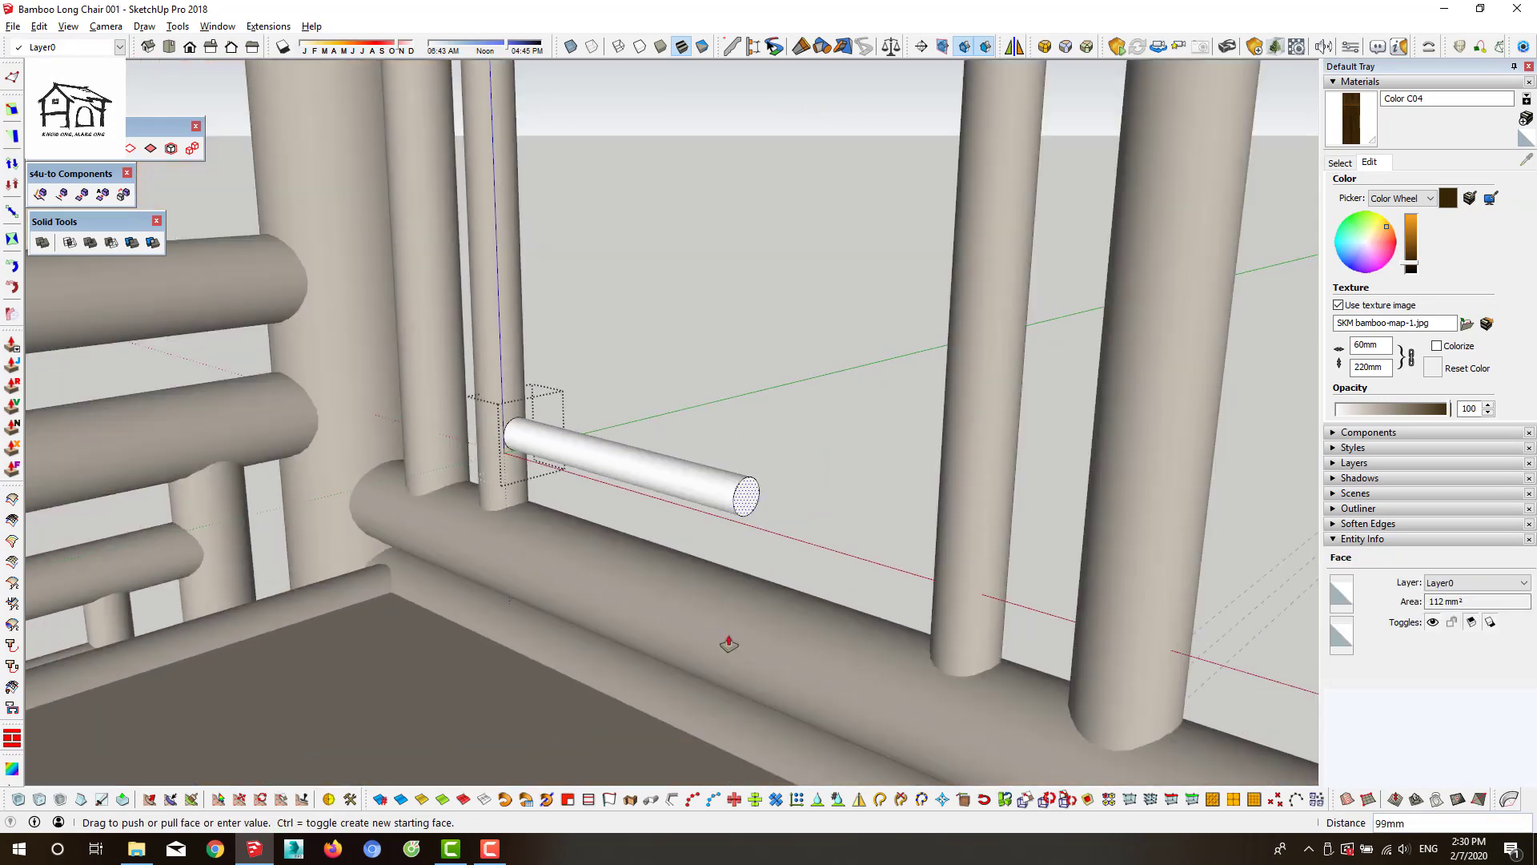
scroll(635, 337, up, 3)
key(space)
key(Escape)
scroll(618, 600, down, 5)
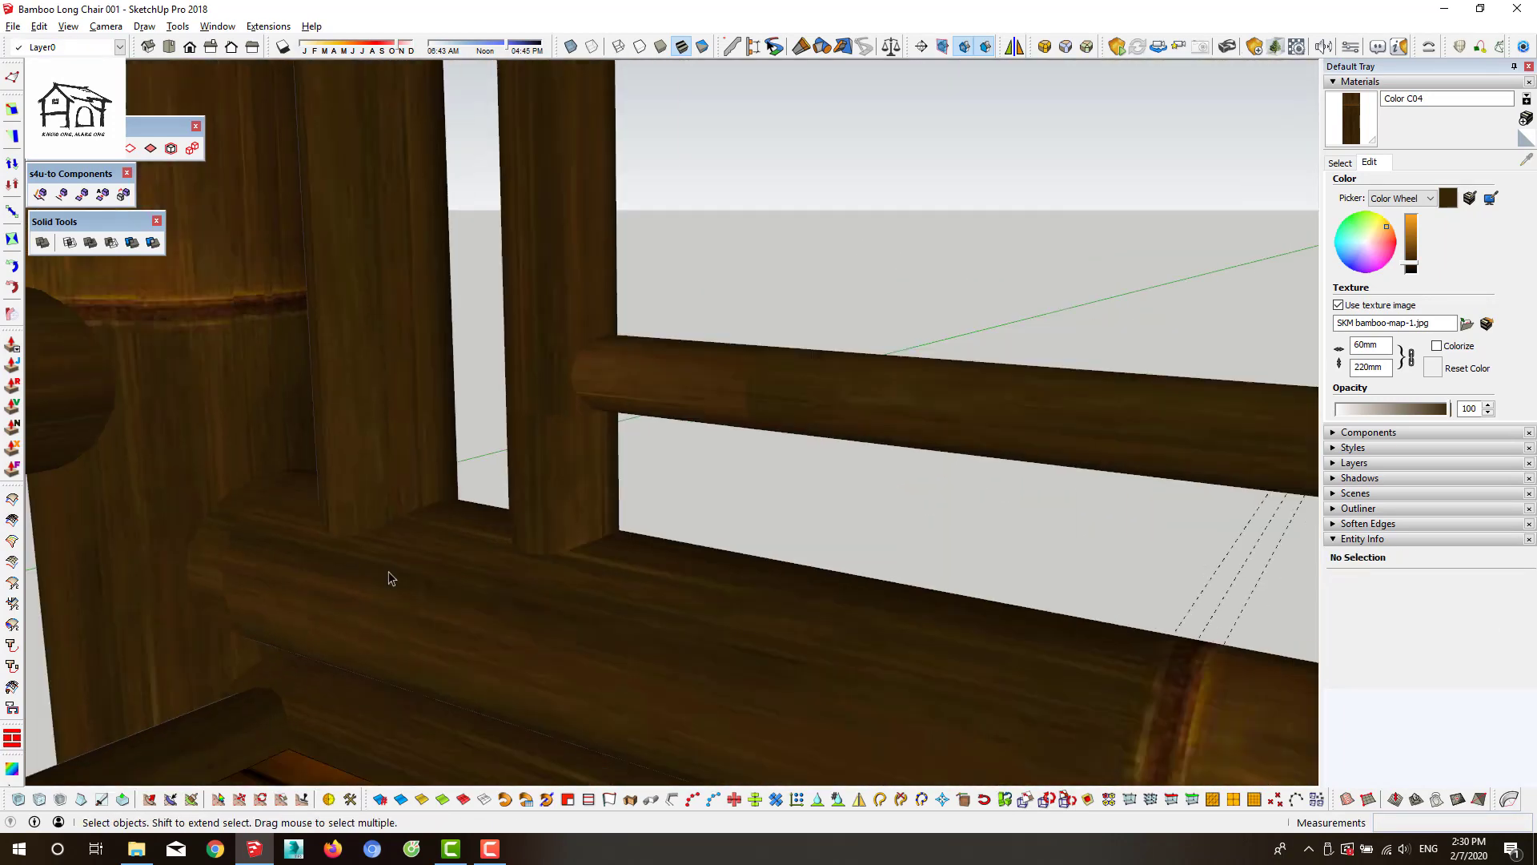
scroll(535, 380, up, 2)
key(Return)
Open the bar group and undo it back to its end circle
key(space)
scroll(625, 360, down, 3)
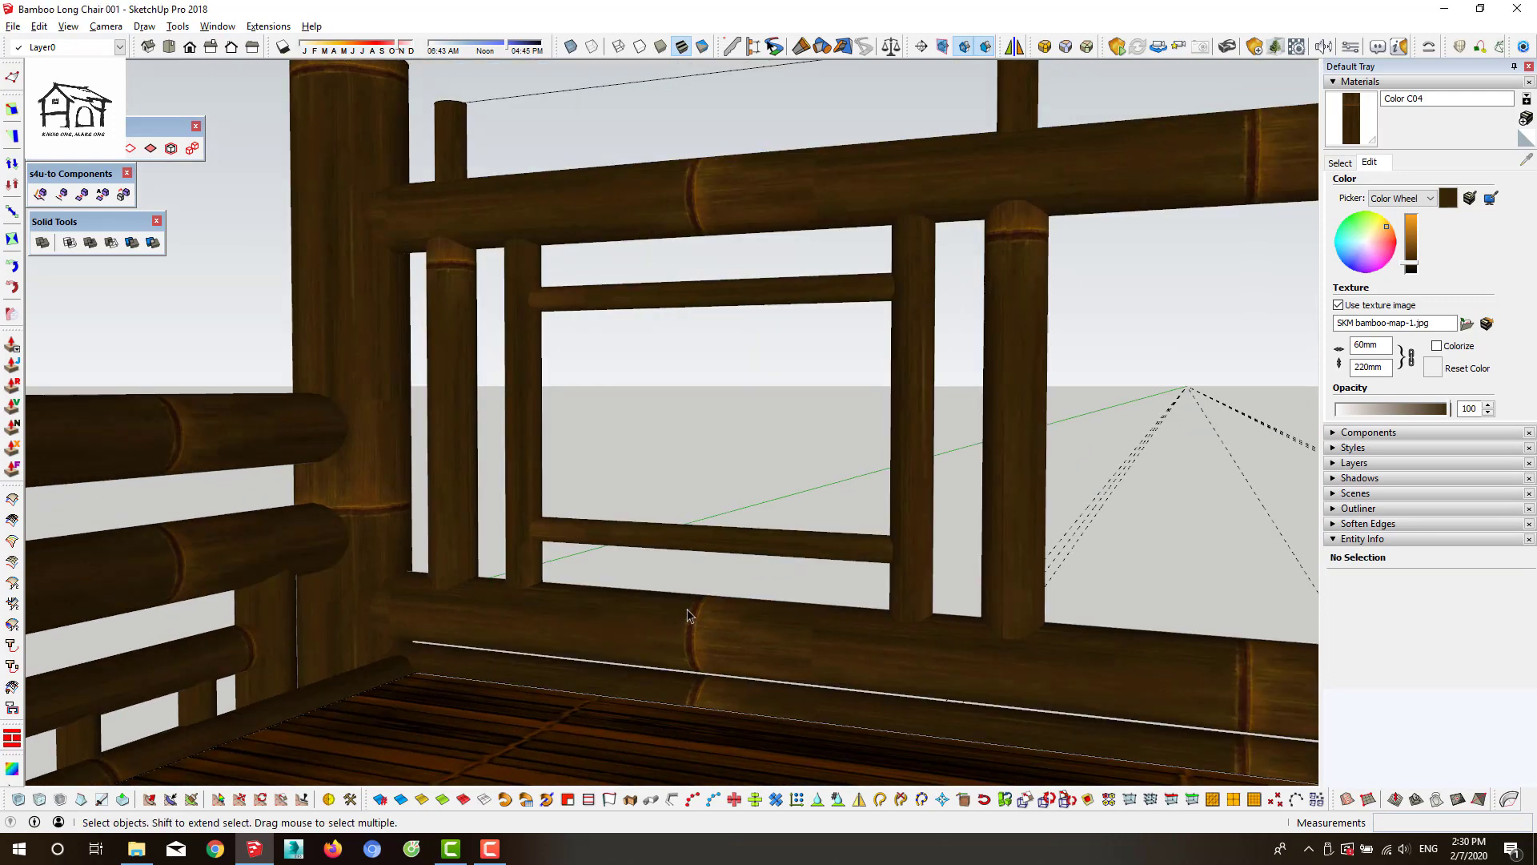
scroll(601, 362, up, 2)
middle_drag(570, 277, 521, 620)
scroll(491, 443, up, 4)
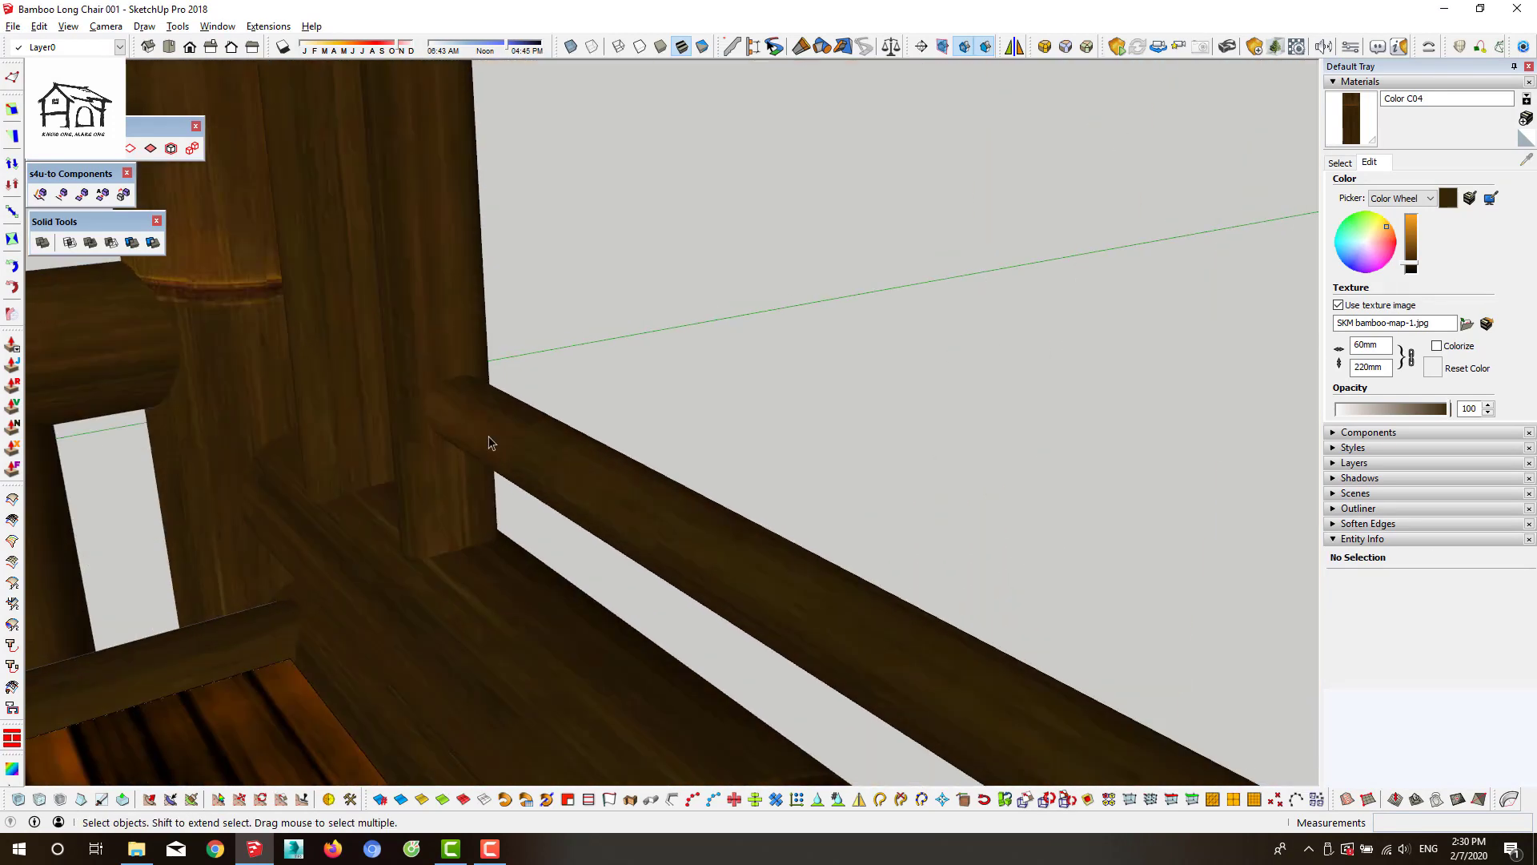
double_click(490, 443)
key(ctrl+z)
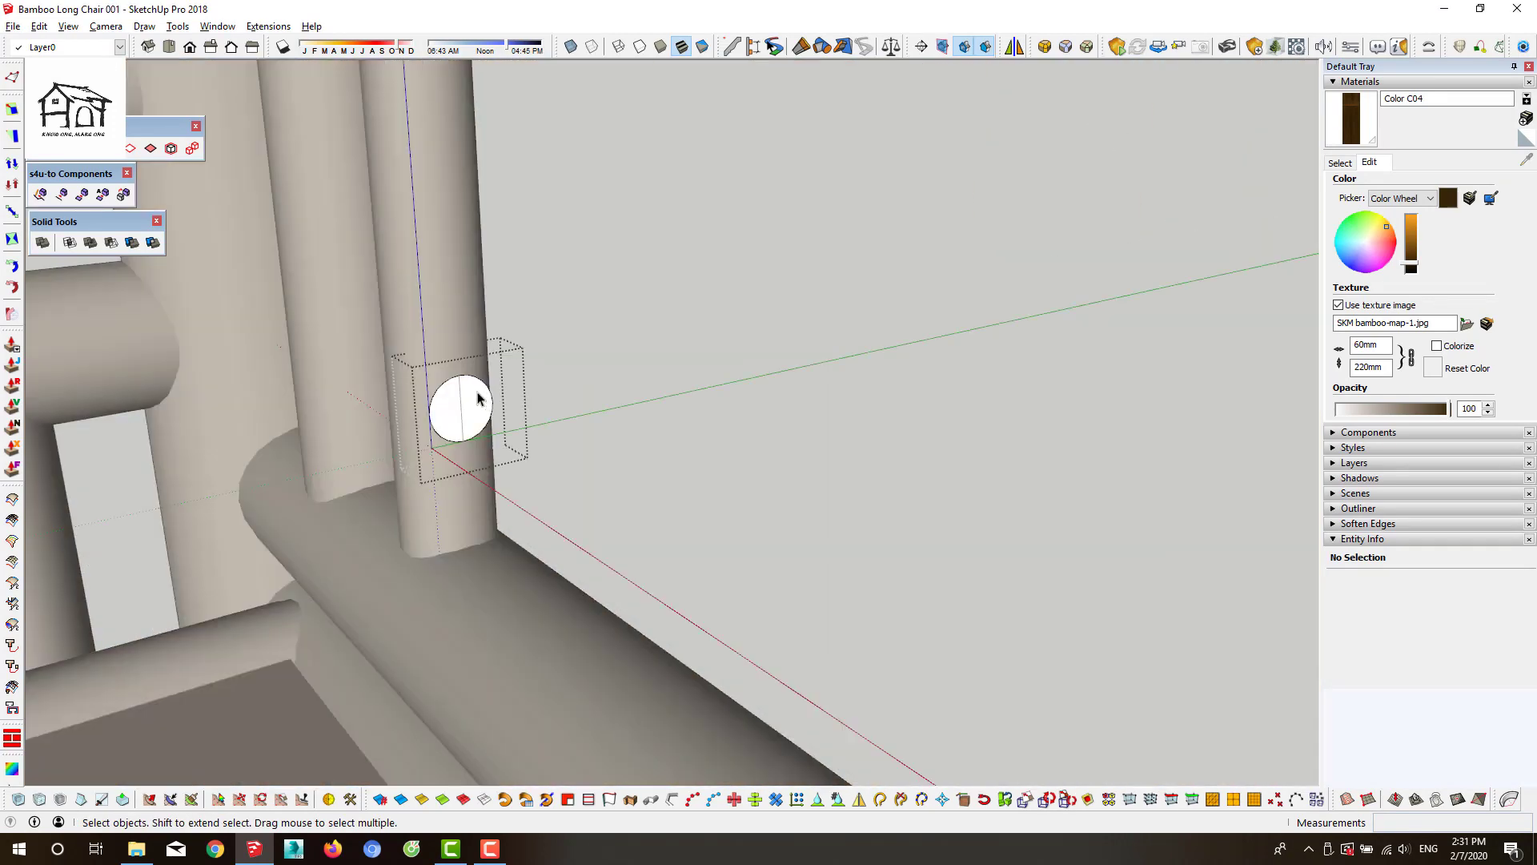
scroll(478, 397, up, 2)
Offset the end circle and extrude it into a short bamboo cylinder
key(f)
click(451, 362)
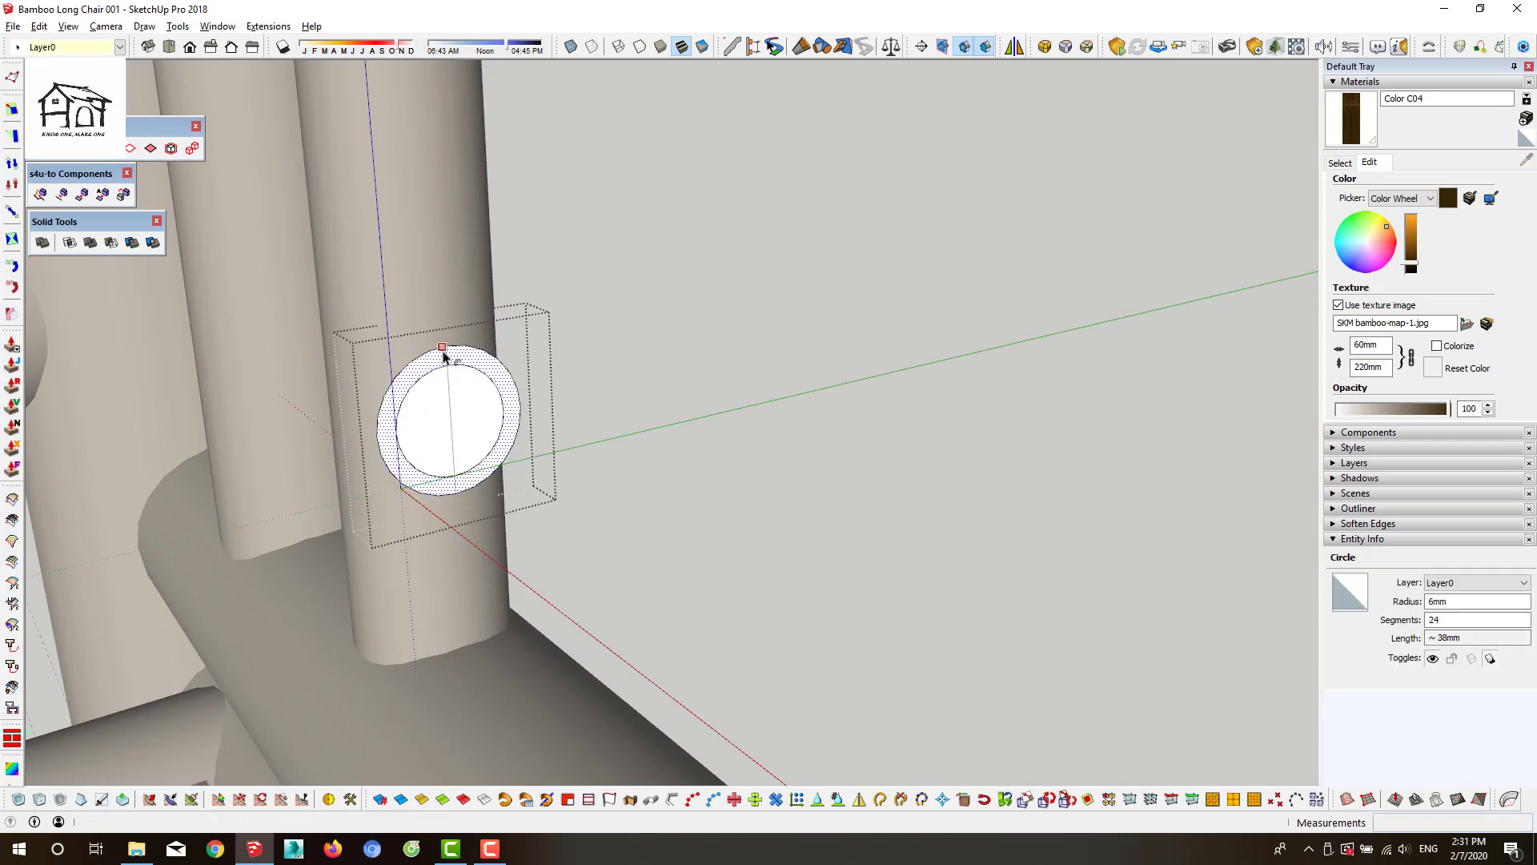
key(space)
key(p)
drag(485, 412, 452, 478)
middle_drag(453, 478, 652, 657)
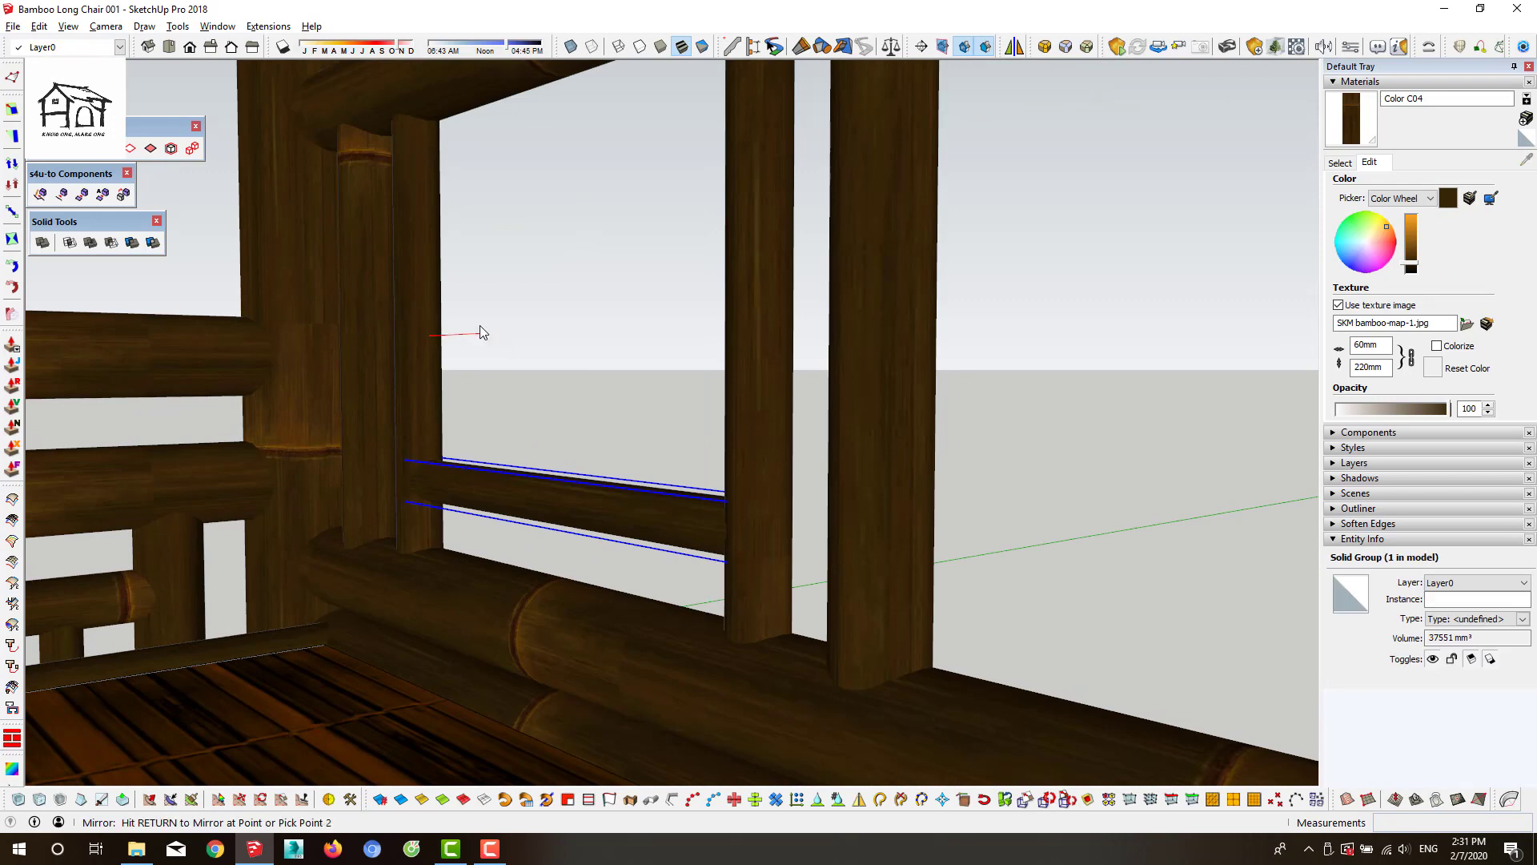
middle_drag(483, 332, 549, 342)
Place a circle profile at the chair joint and mirror the circle group
key(space)
scroll(549, 342, up, 5)
key(c)
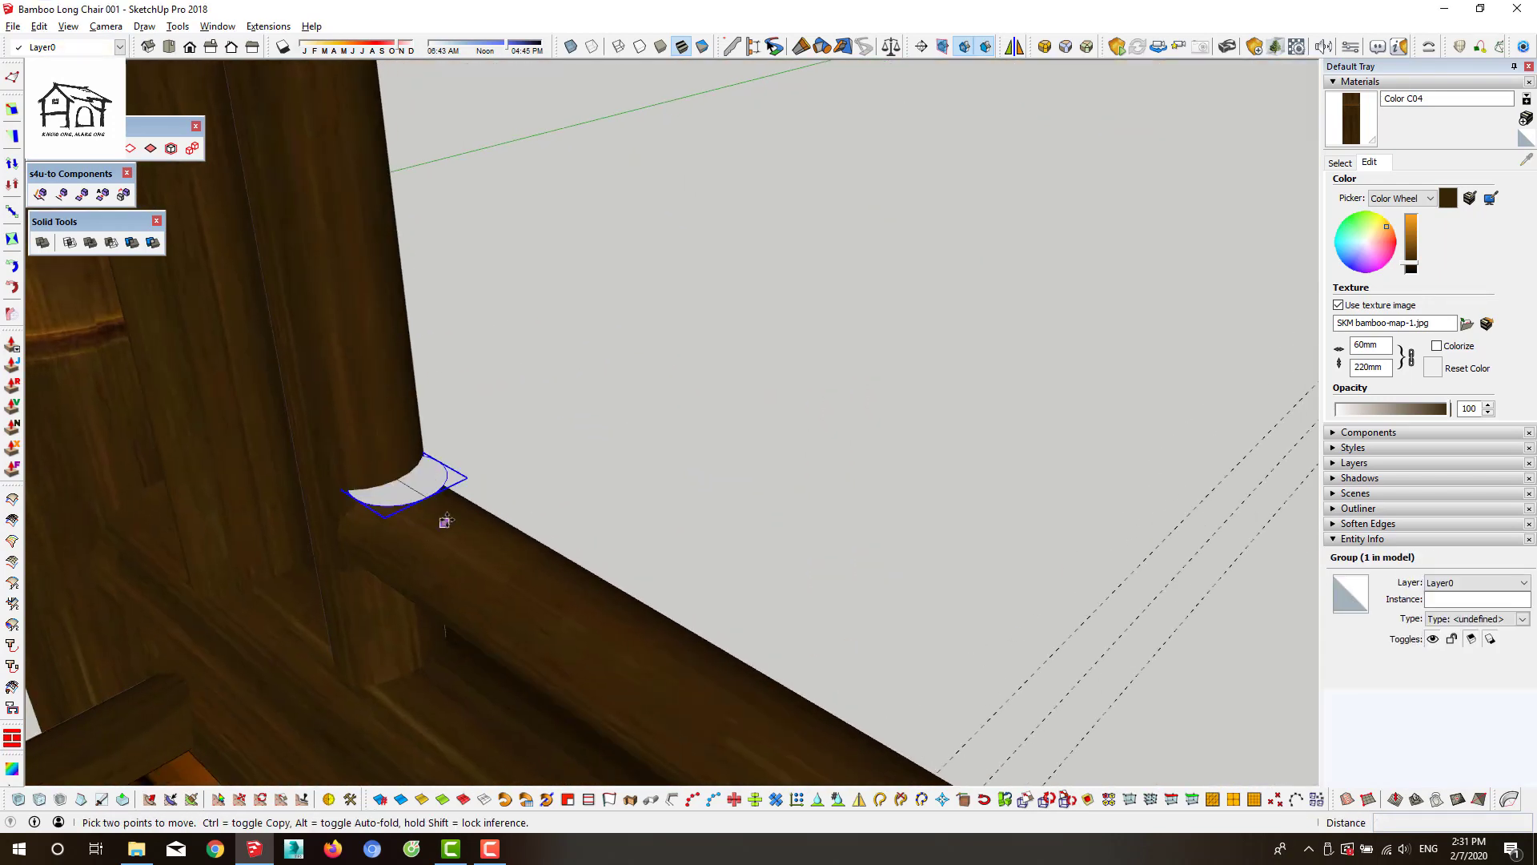
click(468, 538)
key(p)
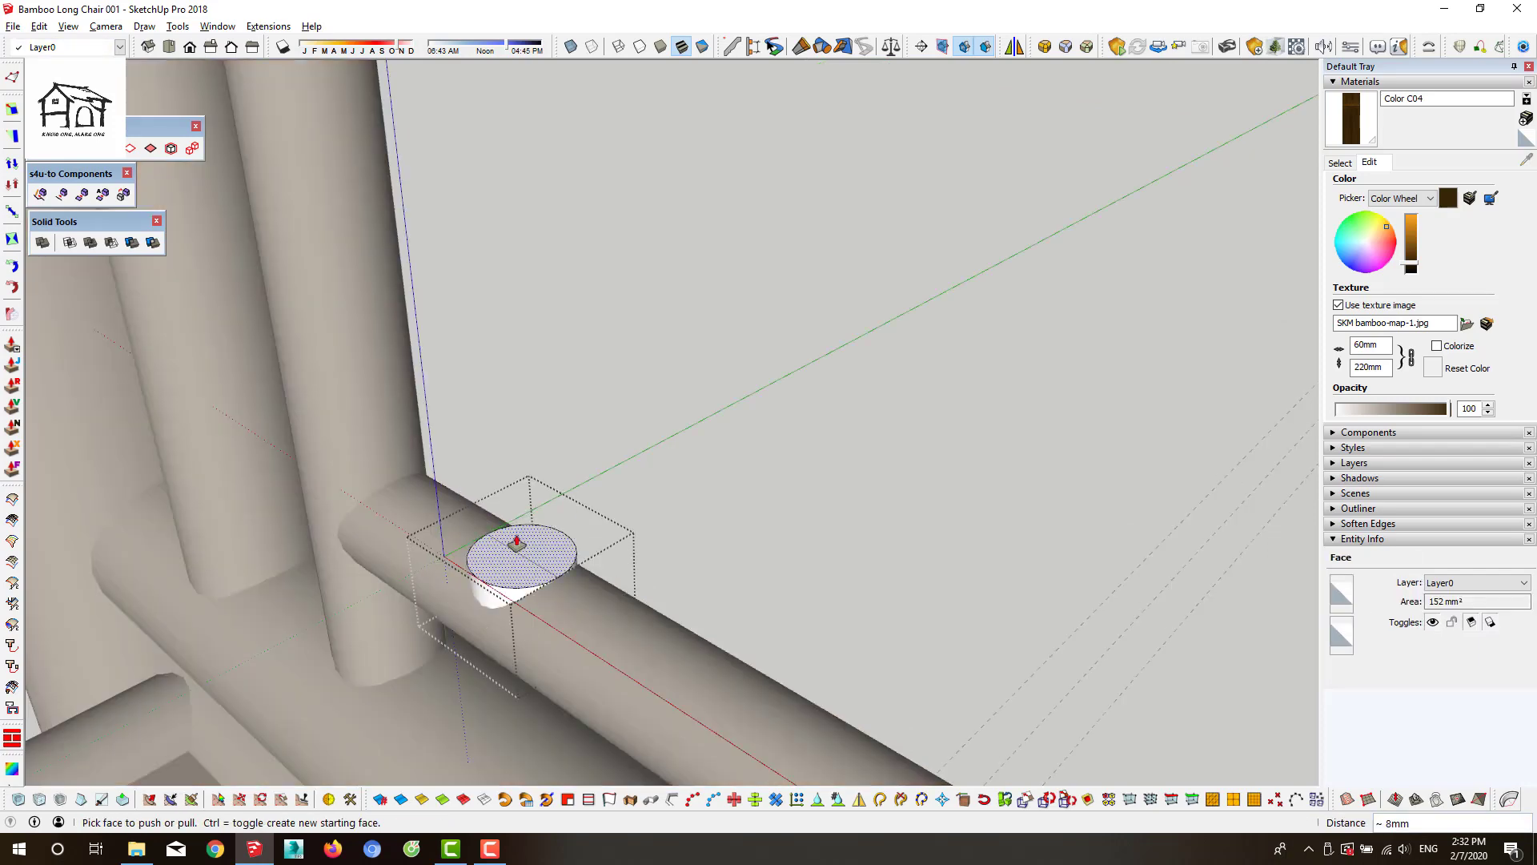
key(space)
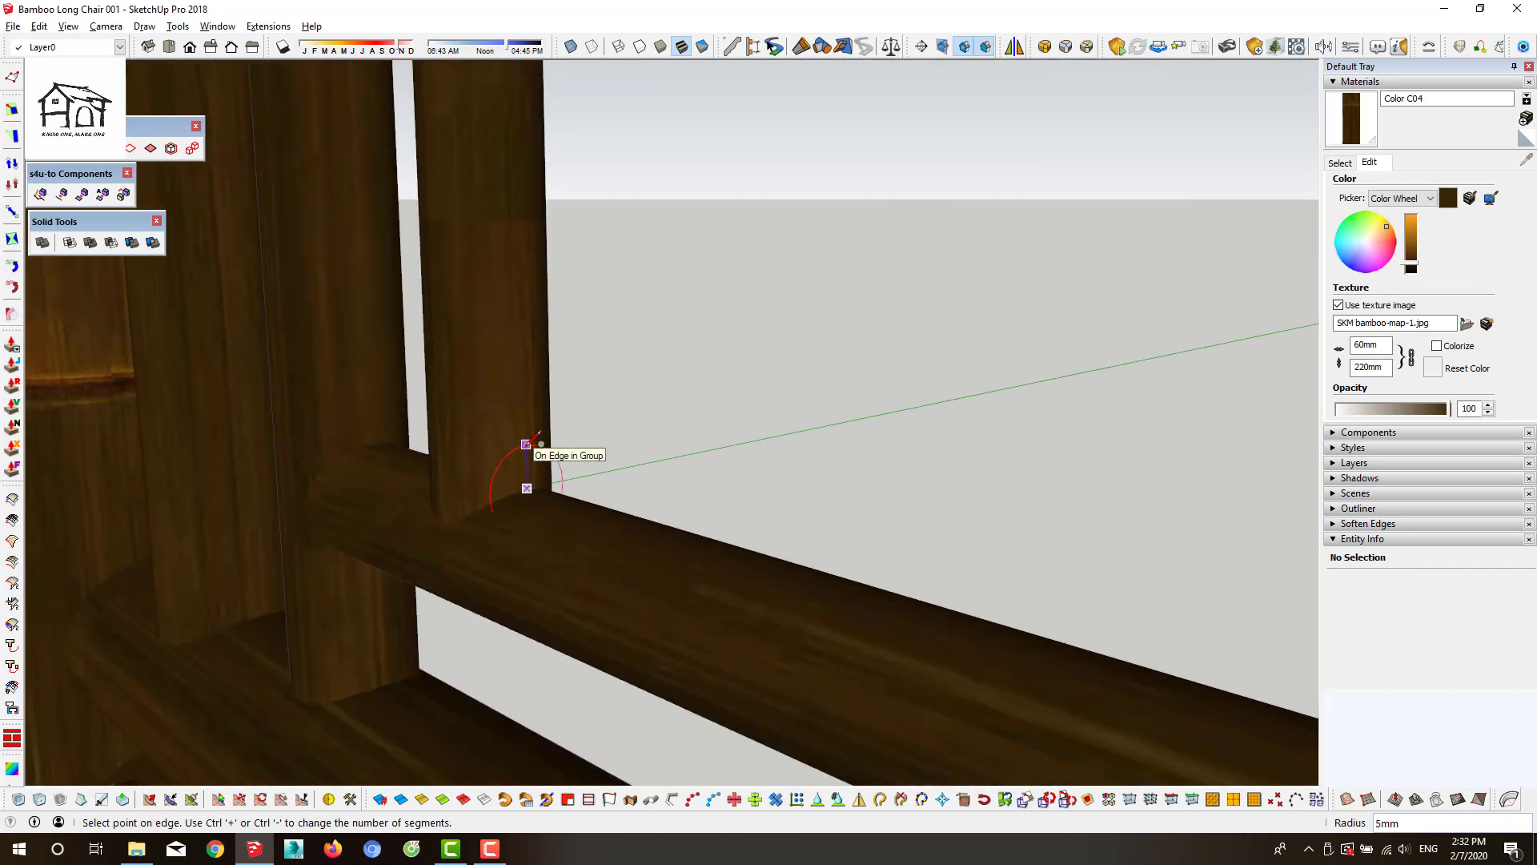
click(542, 464)
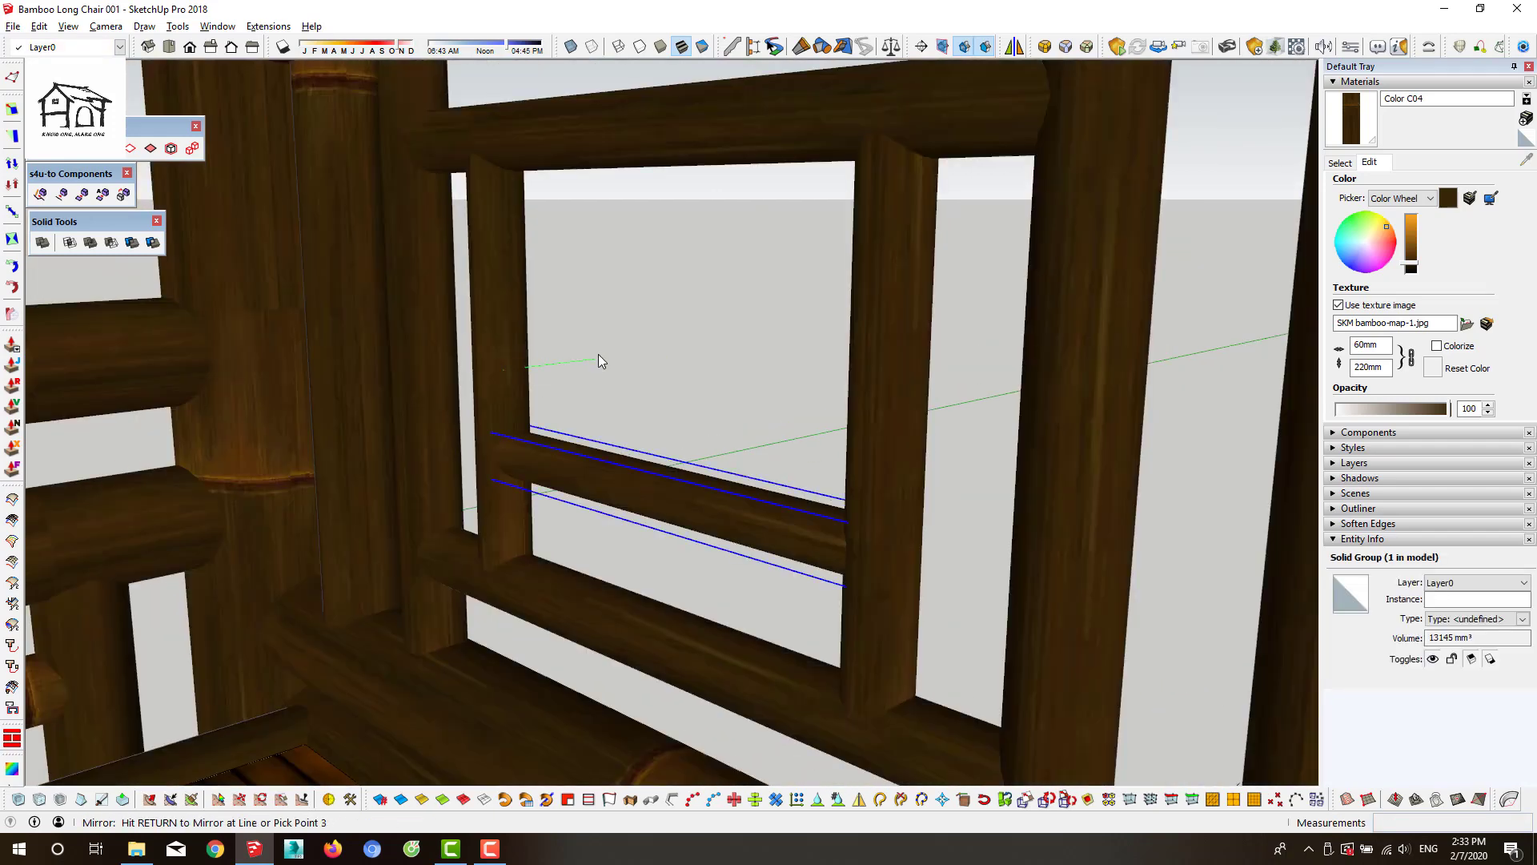
key(Return)
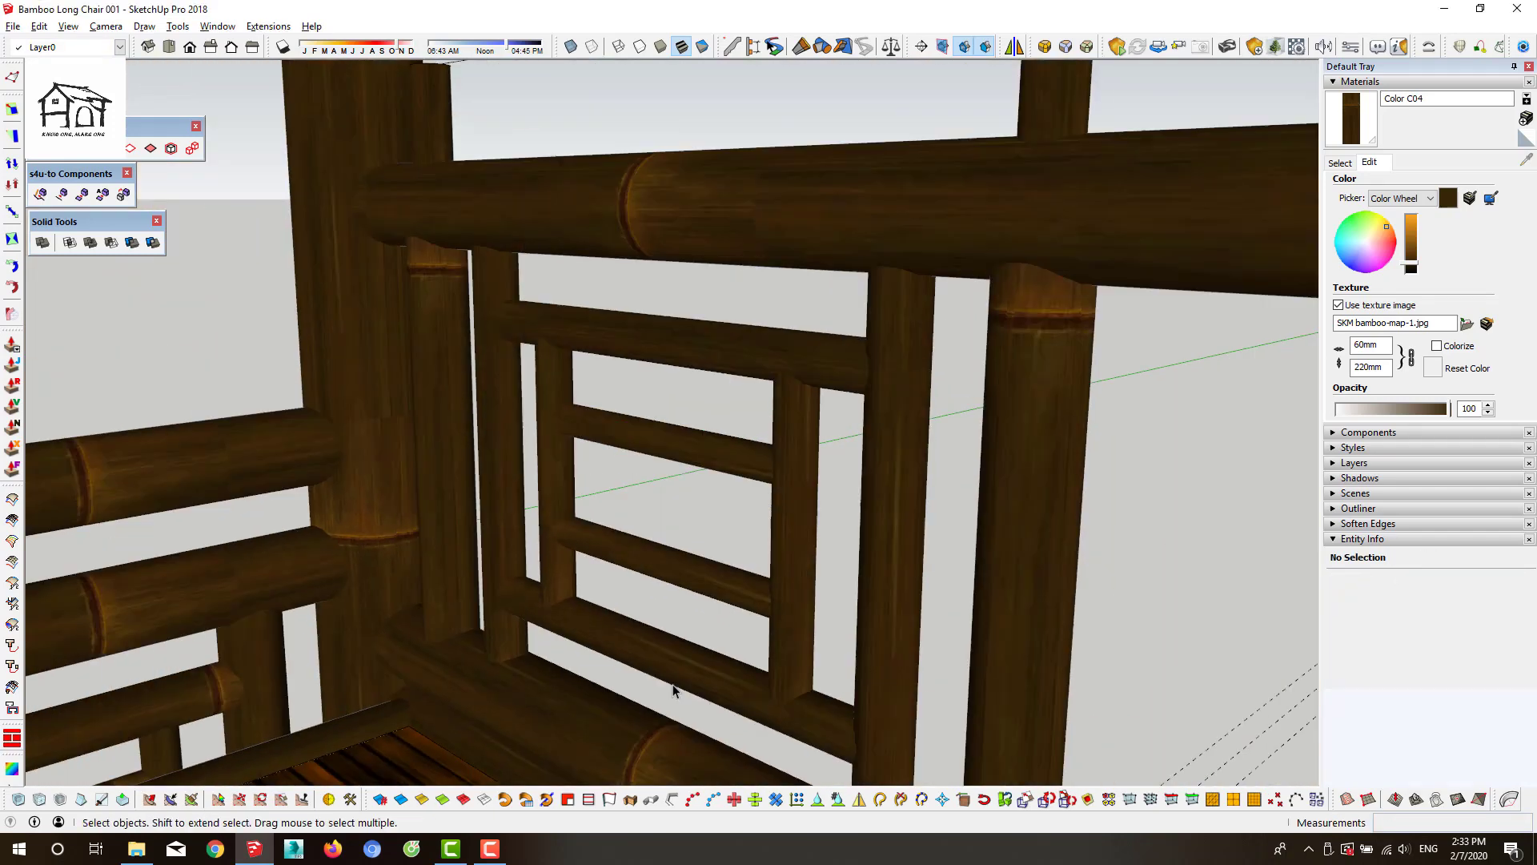
Shift the rail group down and reposition the circle group in the back frame
key(m)
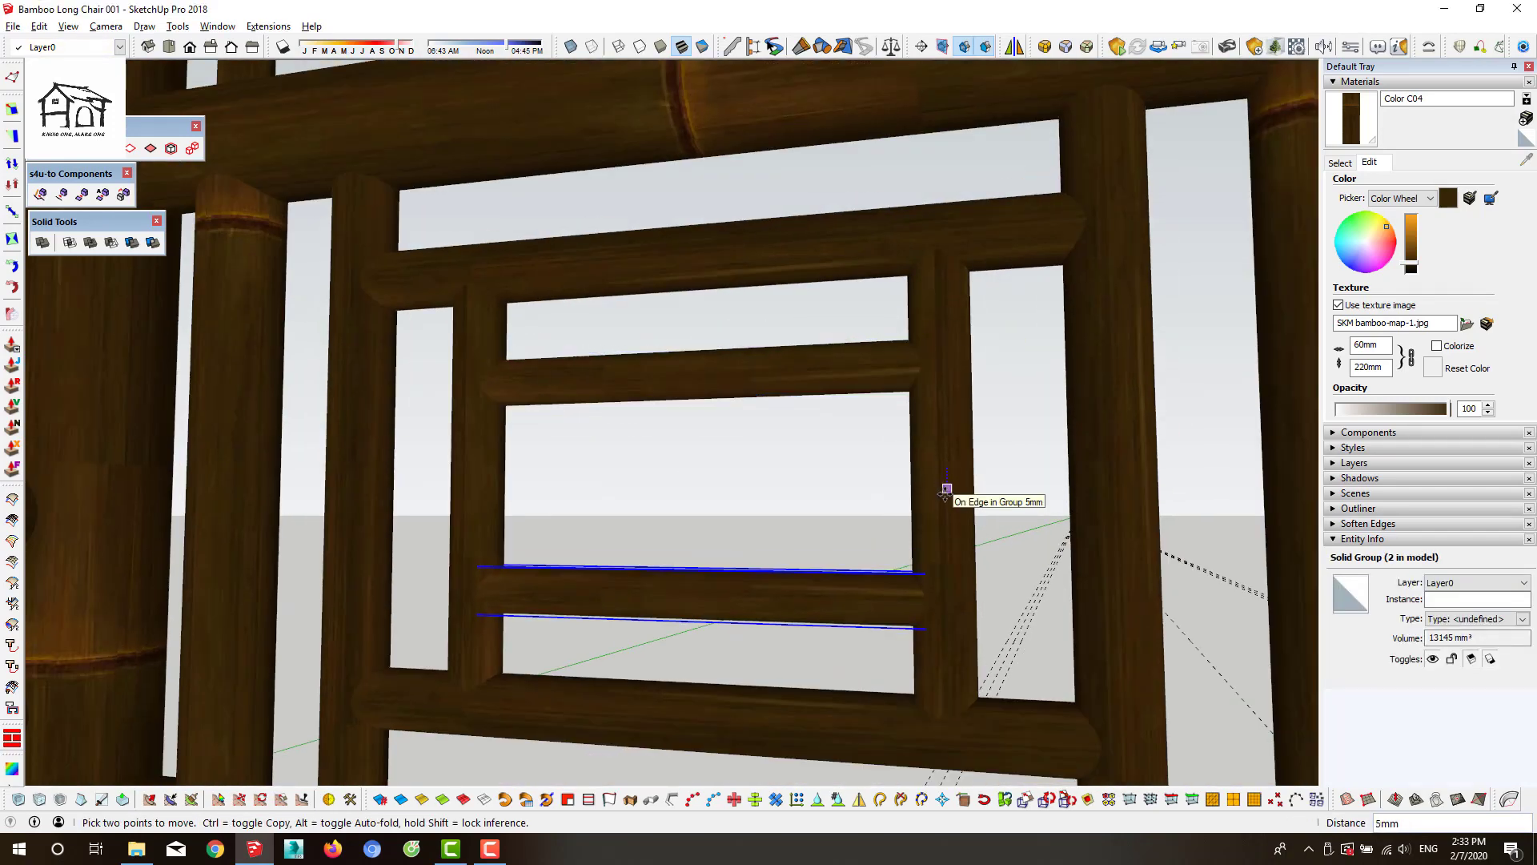
click(949, 456)
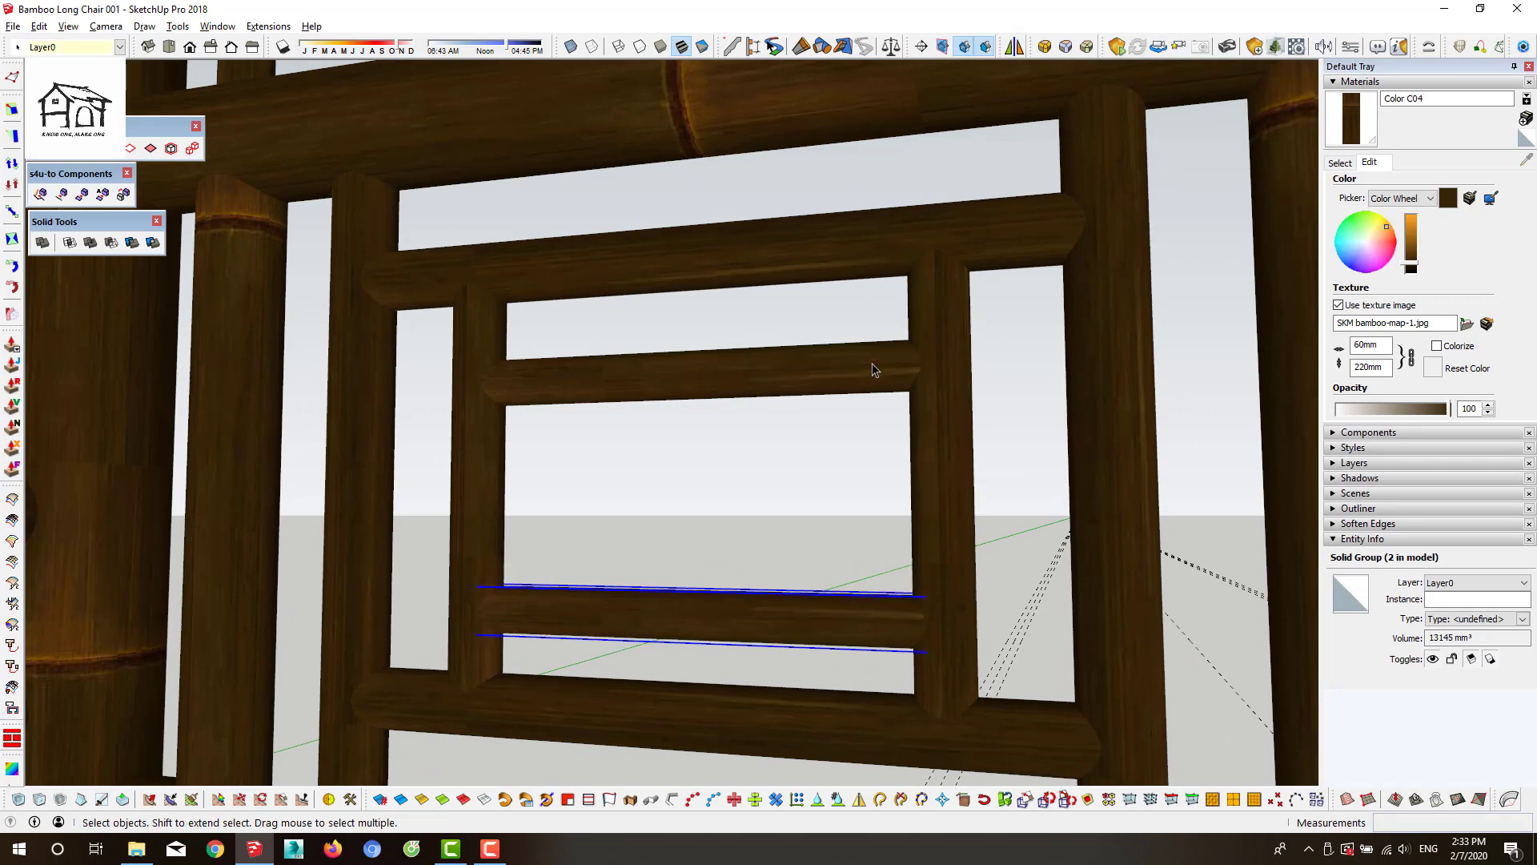
scroll(645, 618, up, 3)
scroll(531, 565, up, 3)
key(c)
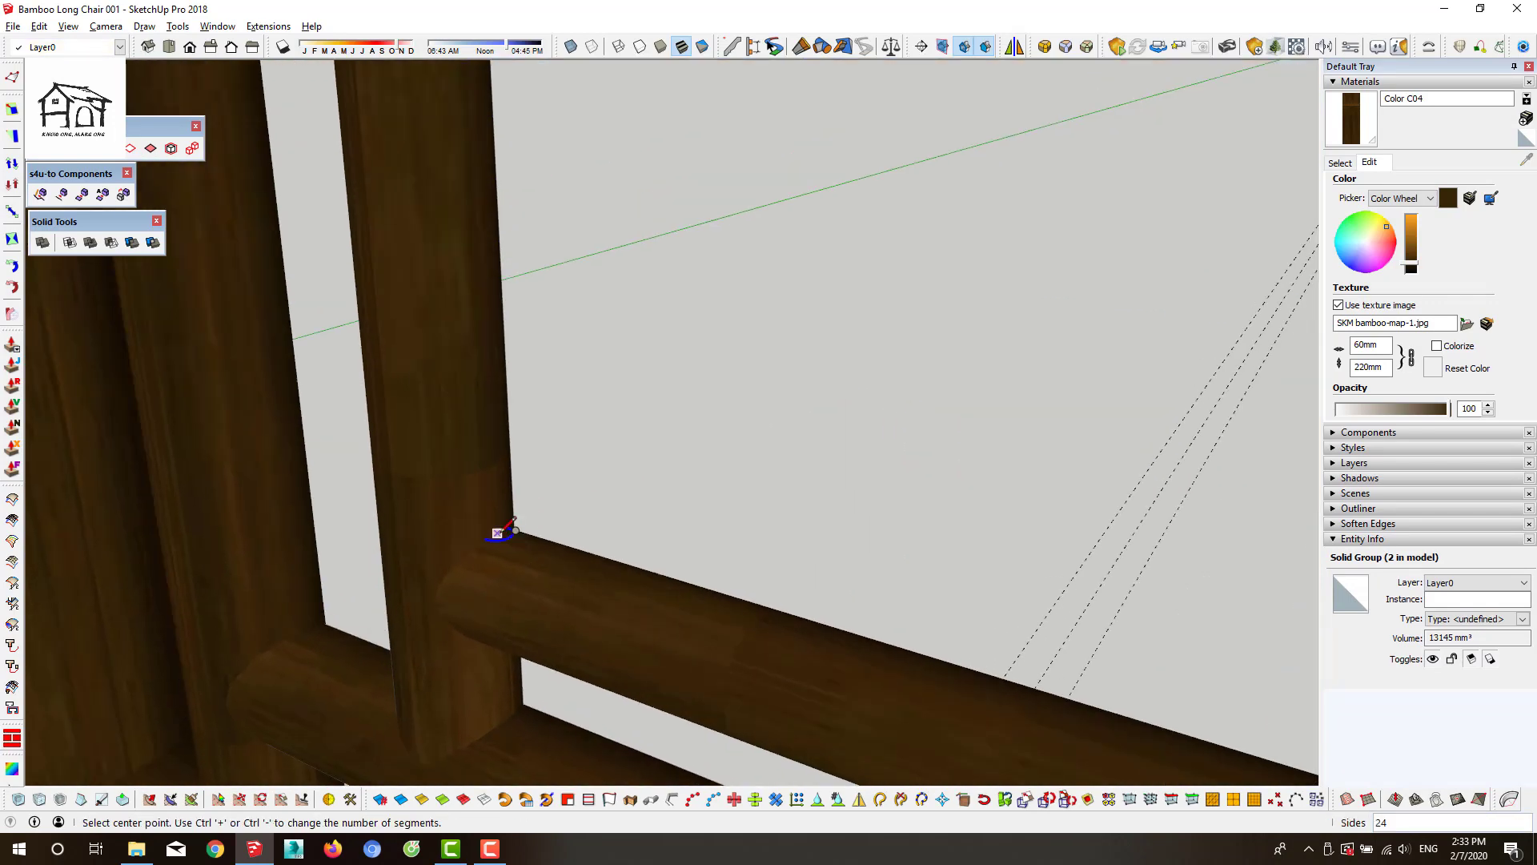
scroll(532, 532, down, 3)
key(m)
click(524, 538)
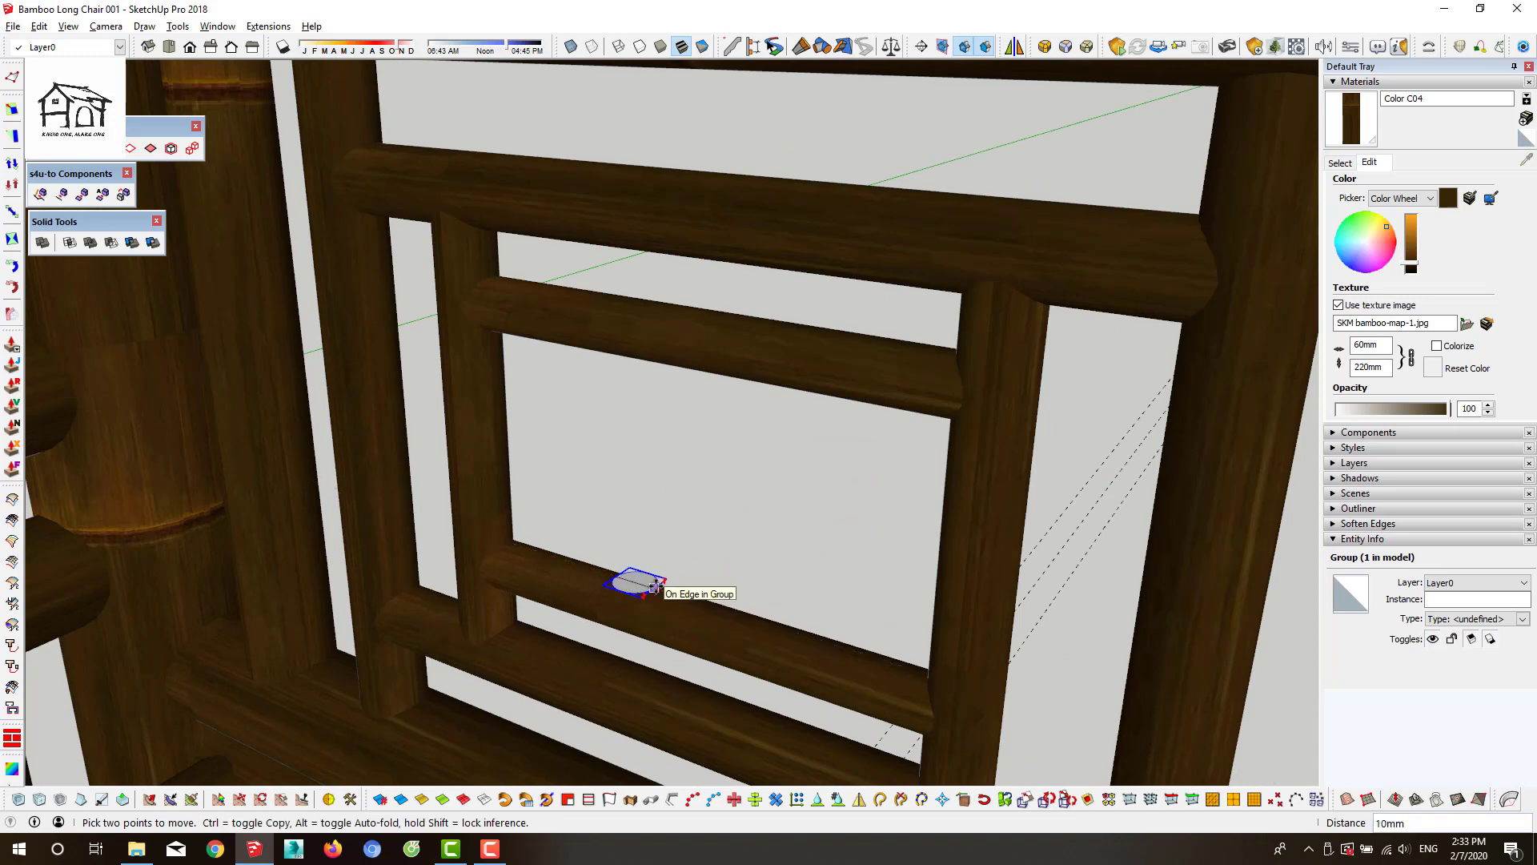
Inside the circle group, pull the small circle up into an upright rod
double_click(655, 587)
key(p)
click(632, 588)
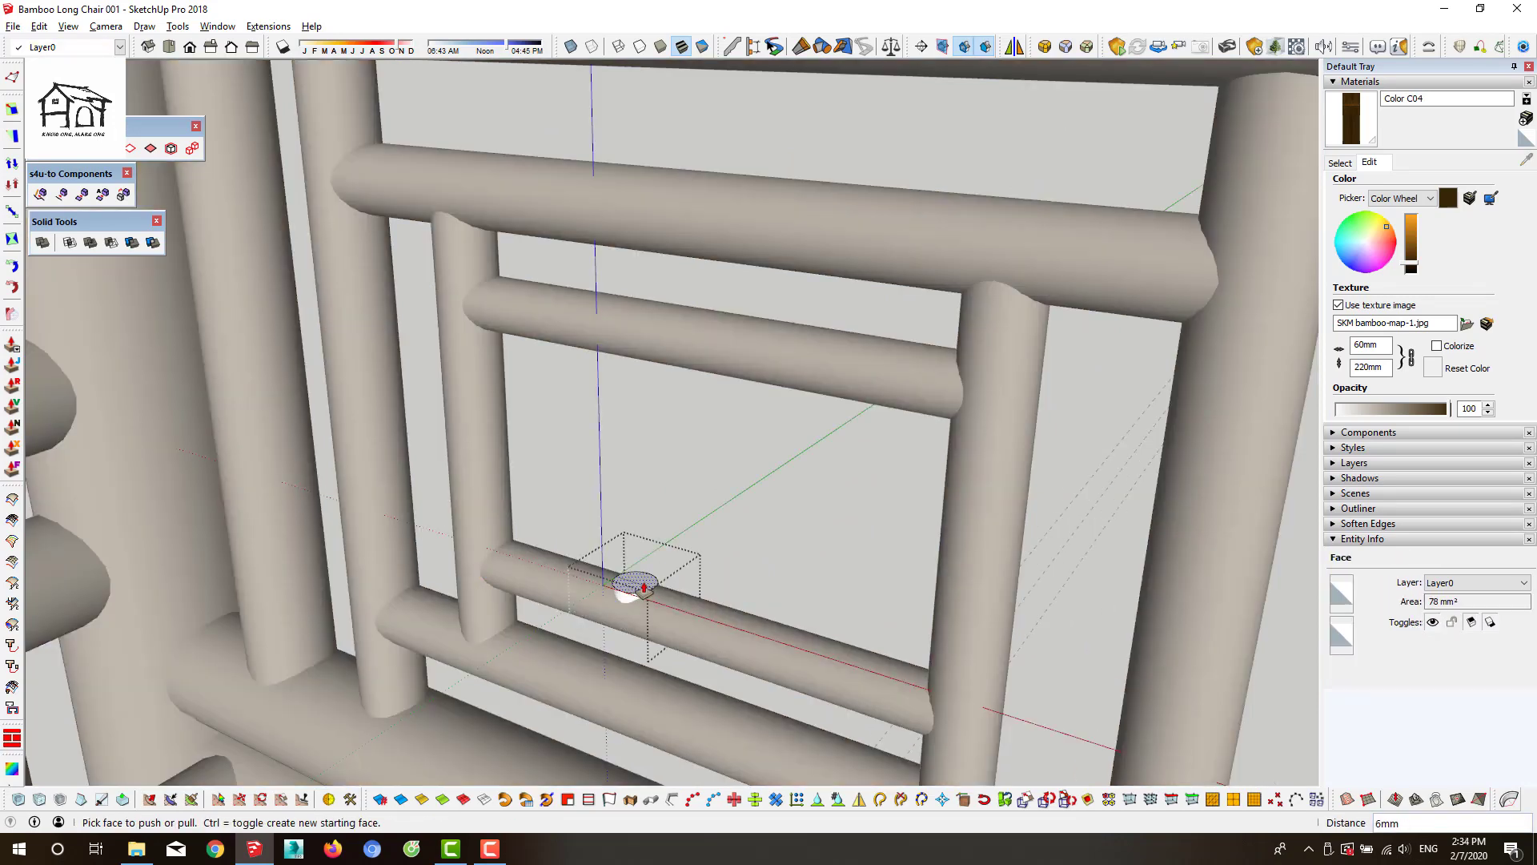
click(631, 464)
key(space)
key(Escape)
scroll(628, 541, up, 4)
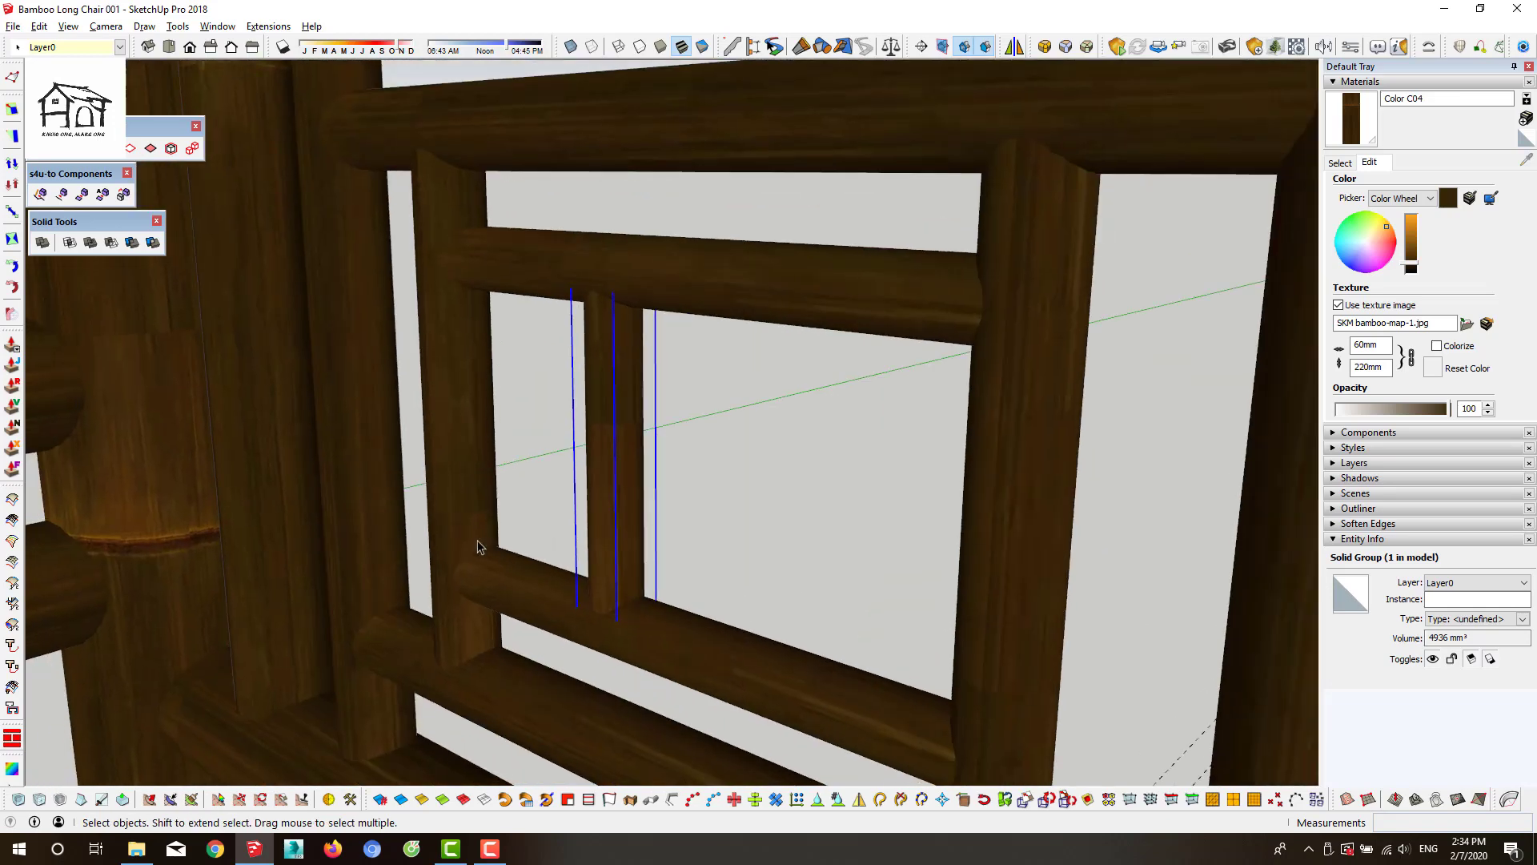
scroll(560, 544, up, 3)
Draw a small circle on the frame and extrude it into a short rung
key(c)
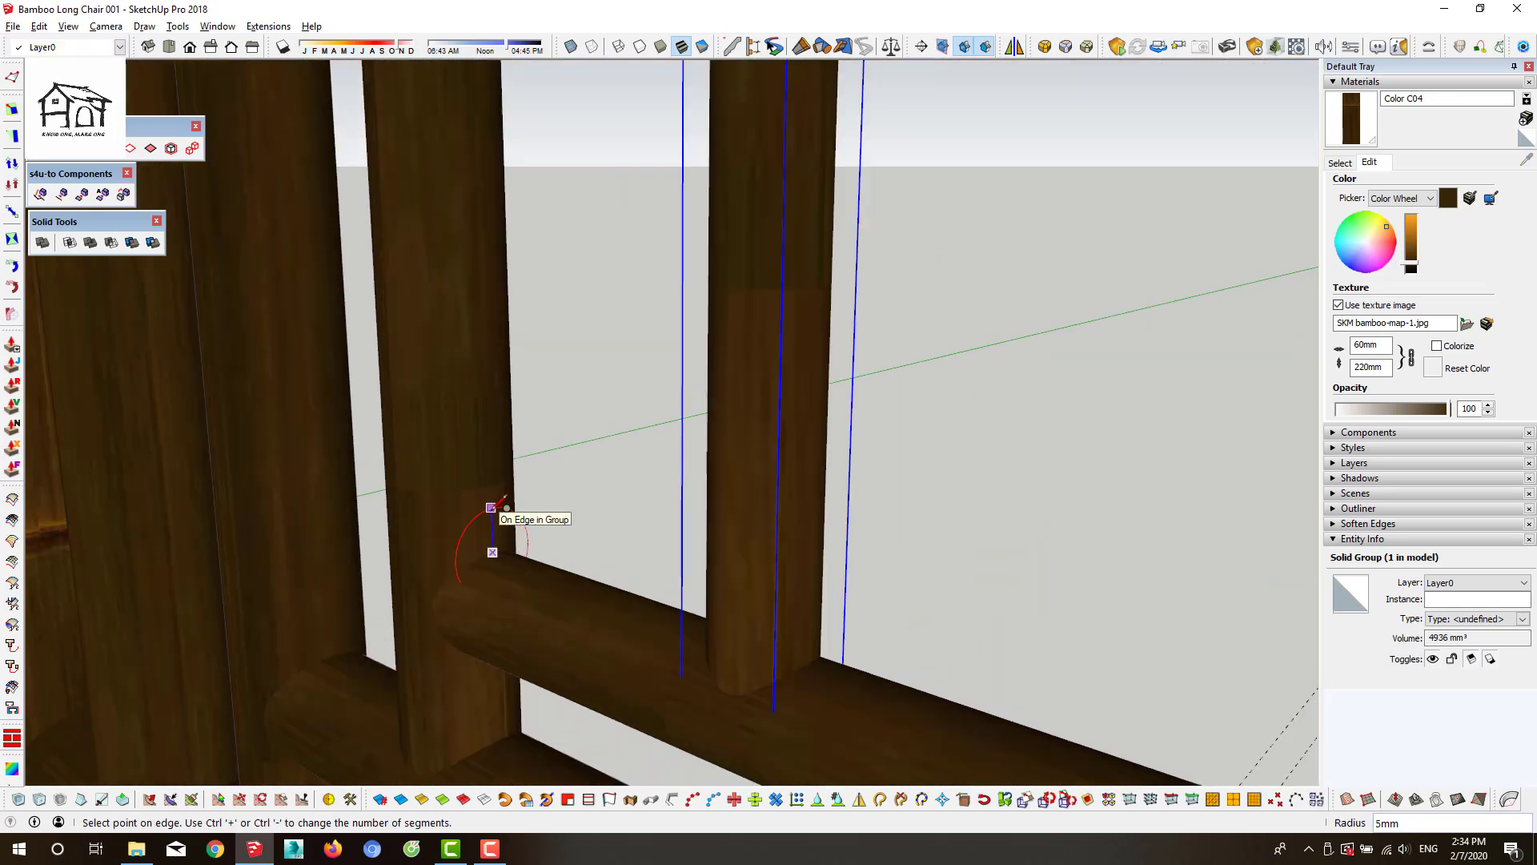
key(m)
click(503, 505)
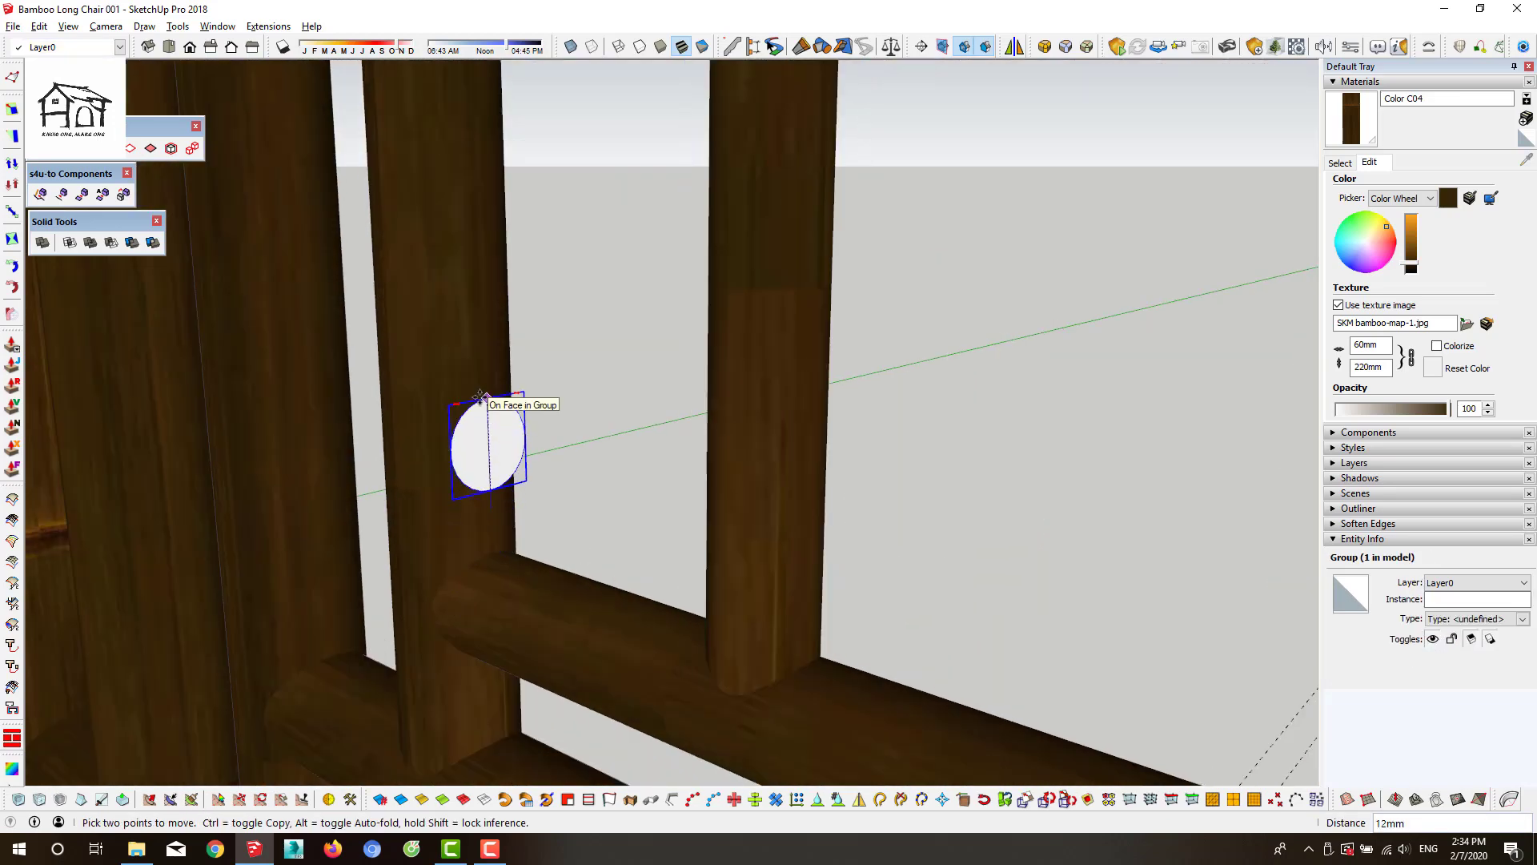
click(481, 398)
key(p)
drag(460, 440, 659, 535)
key(space)
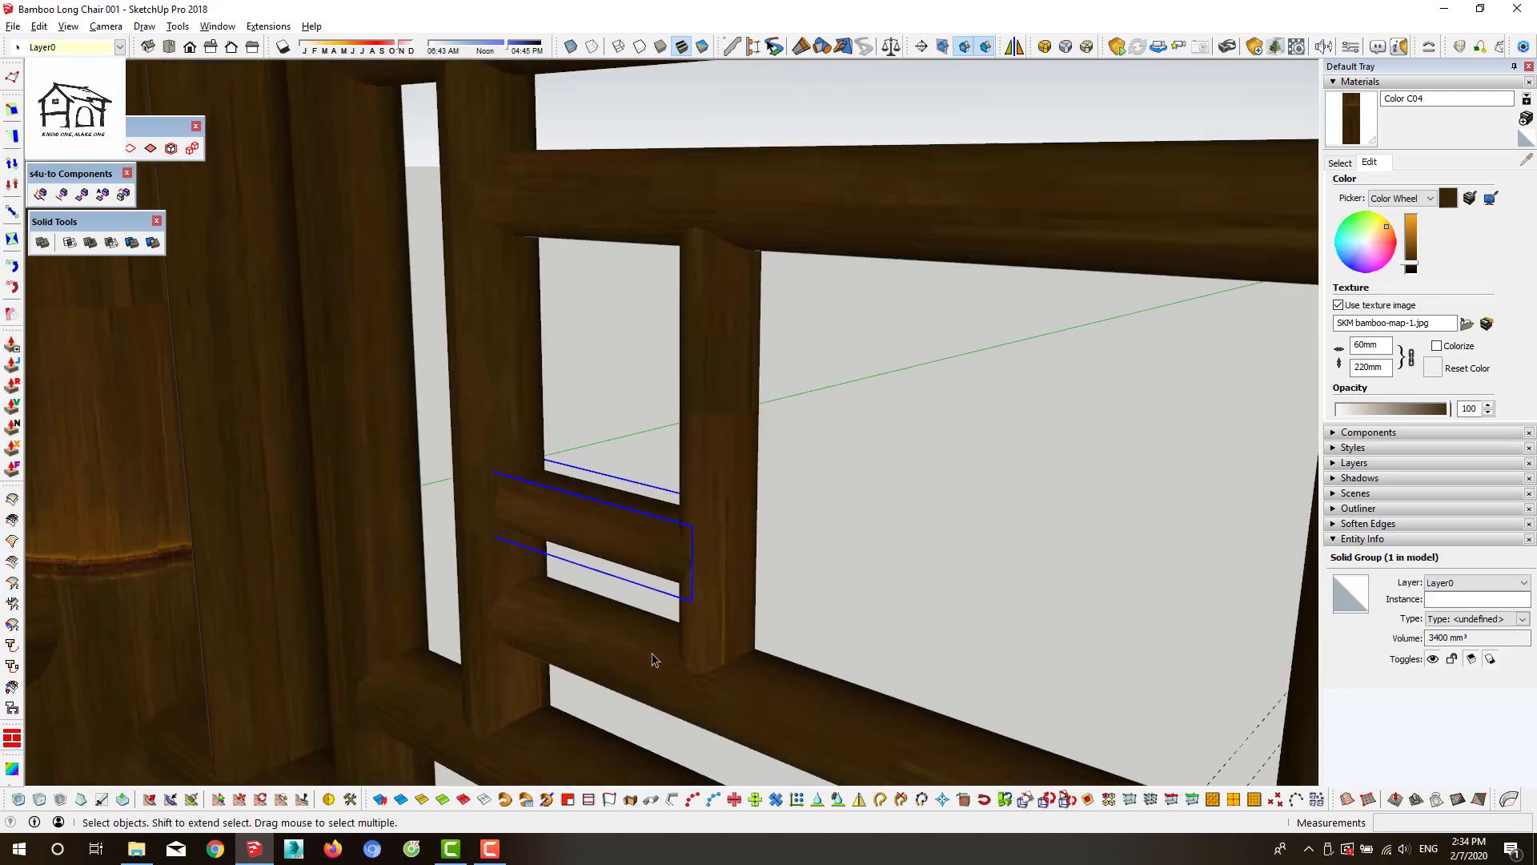
Copy the rung higher up inside the back frame
key(m)
click(733, 430)
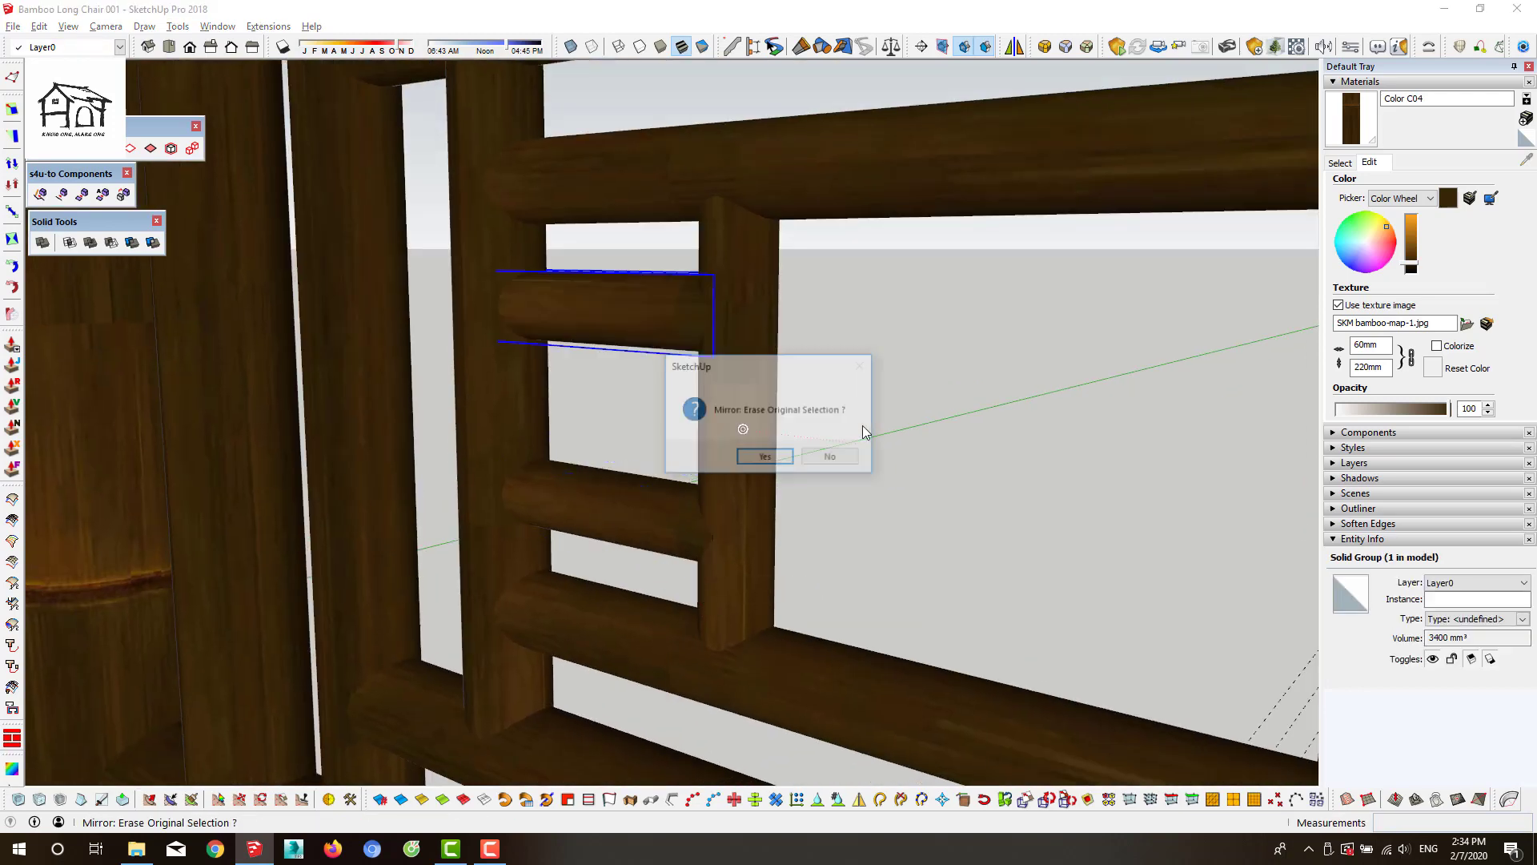
click(823, 453)
middle_drag(742, 426, 751, 487)
key(m)
drag(747, 487, 731, 364)
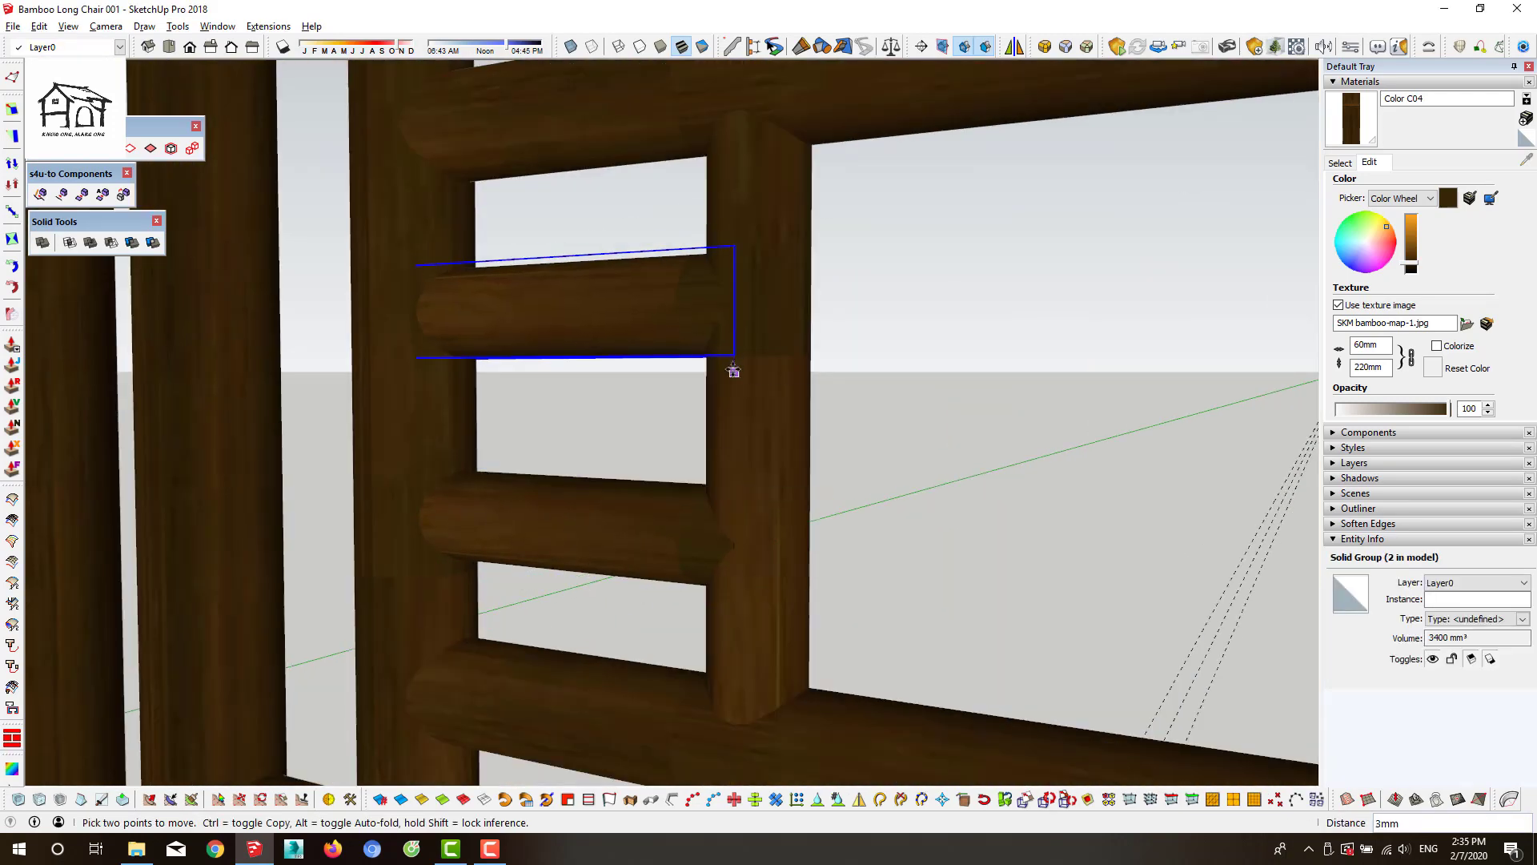
key(space)
Mirror the selected rungs across the back frame
middle_drag(714, 388, 723, 197)
key(shift+m)
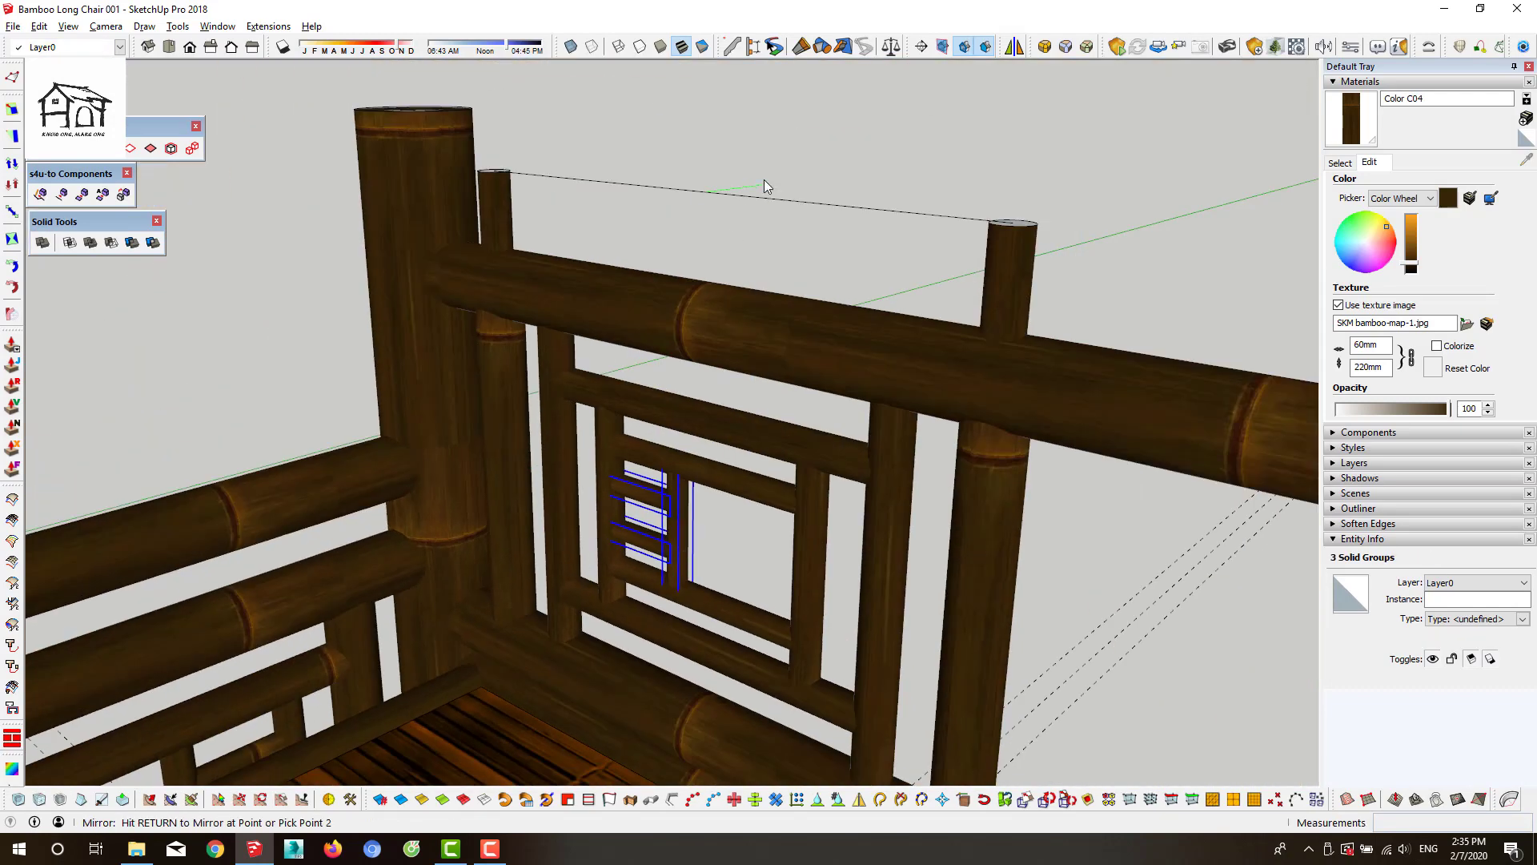
key(Return)
scroll(767, 583, up, 3)
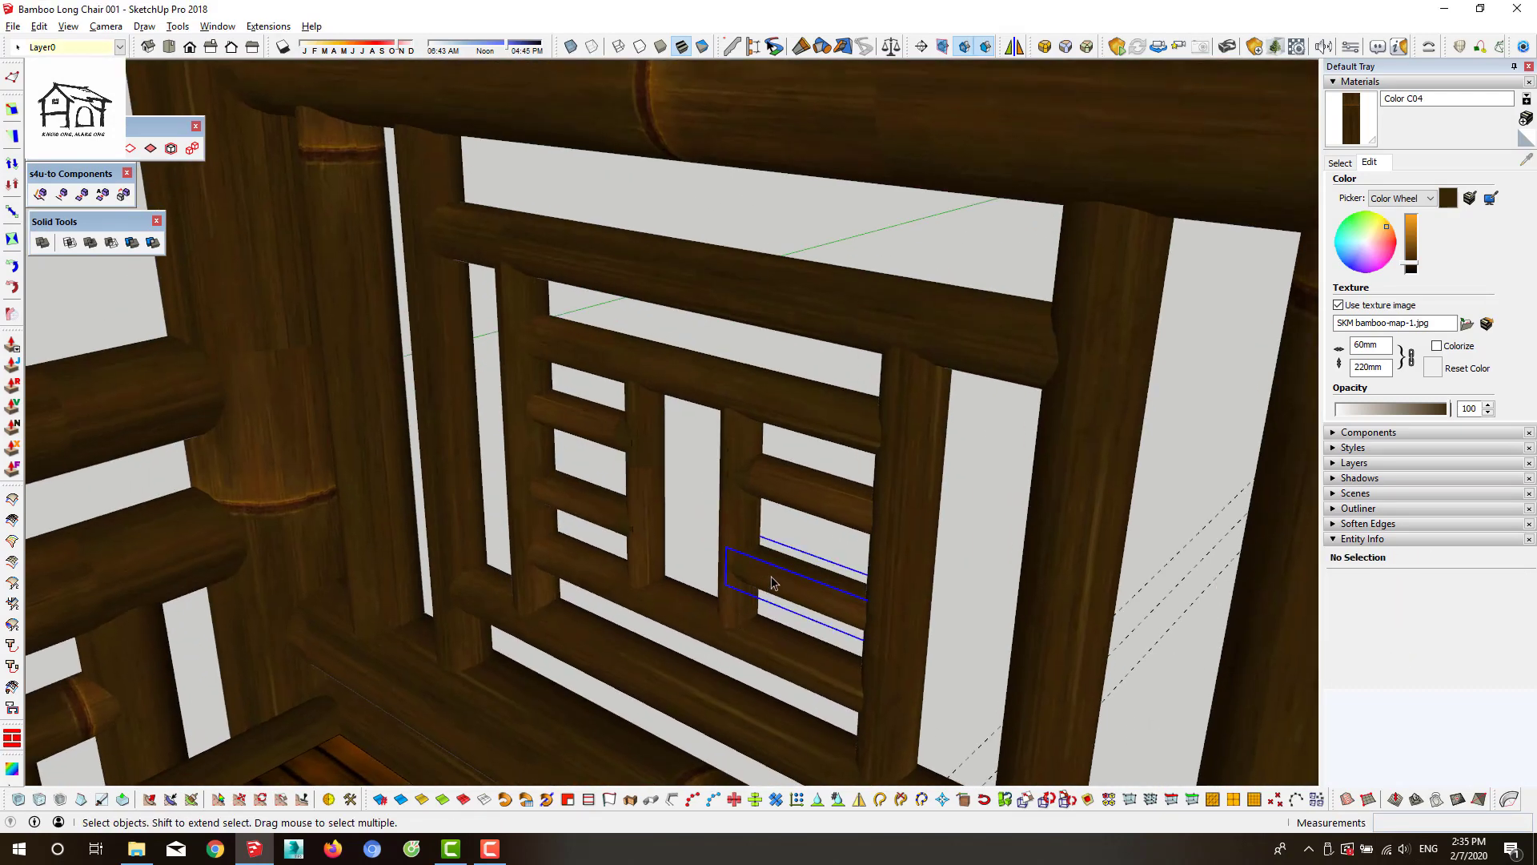
Select a lattice rung, cancel the pending copy, and view the lattice frontally
click(774, 583)
key(m)
scroll(692, 552, up, 2)
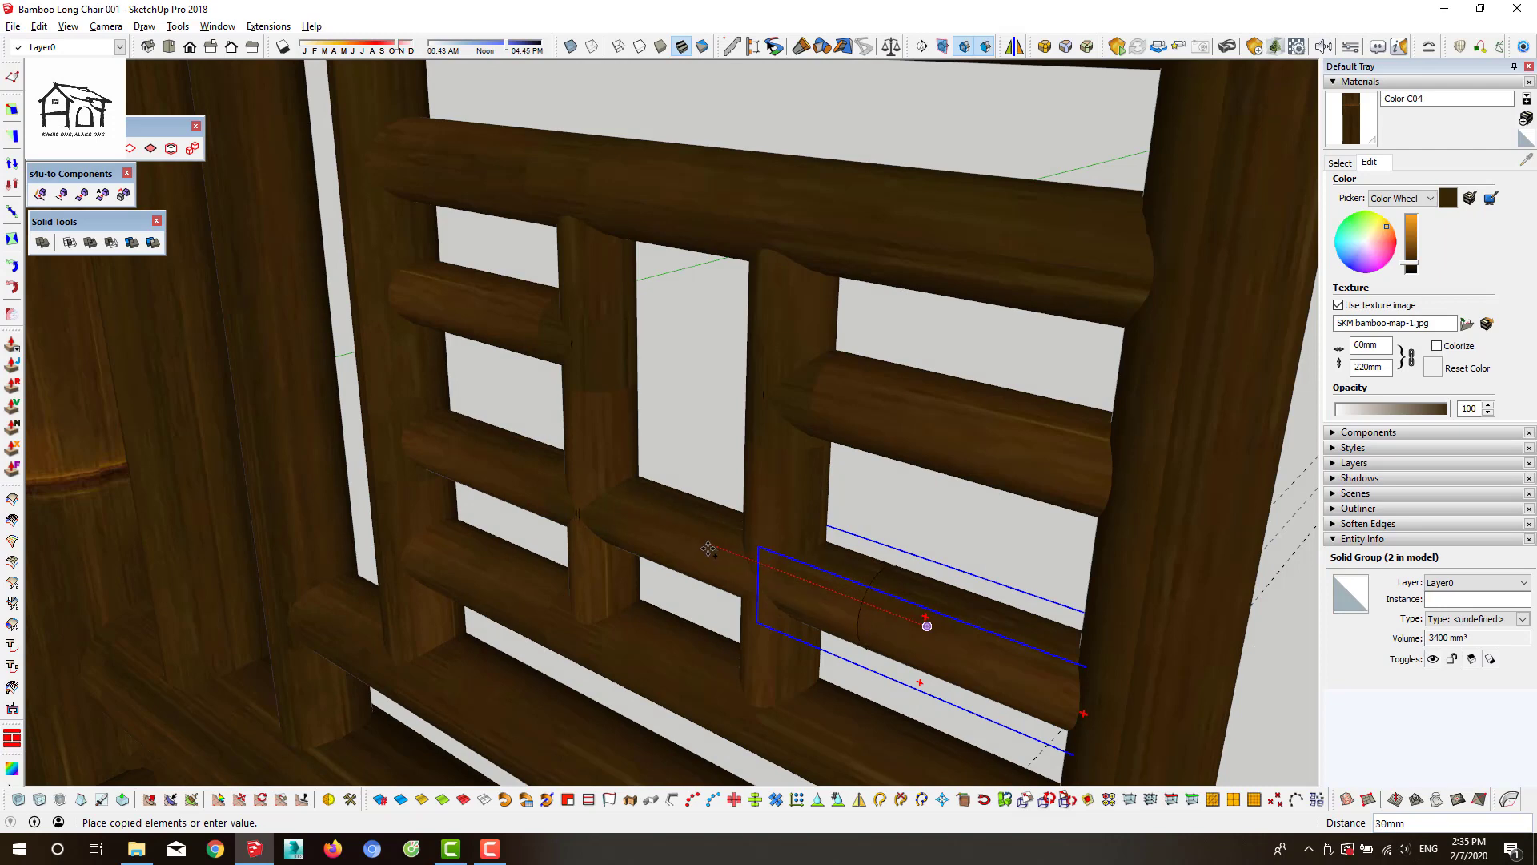
middle_drag(708, 548, 795, 309)
key(Escape)
scroll(783, 369, down, 5)
key(space)
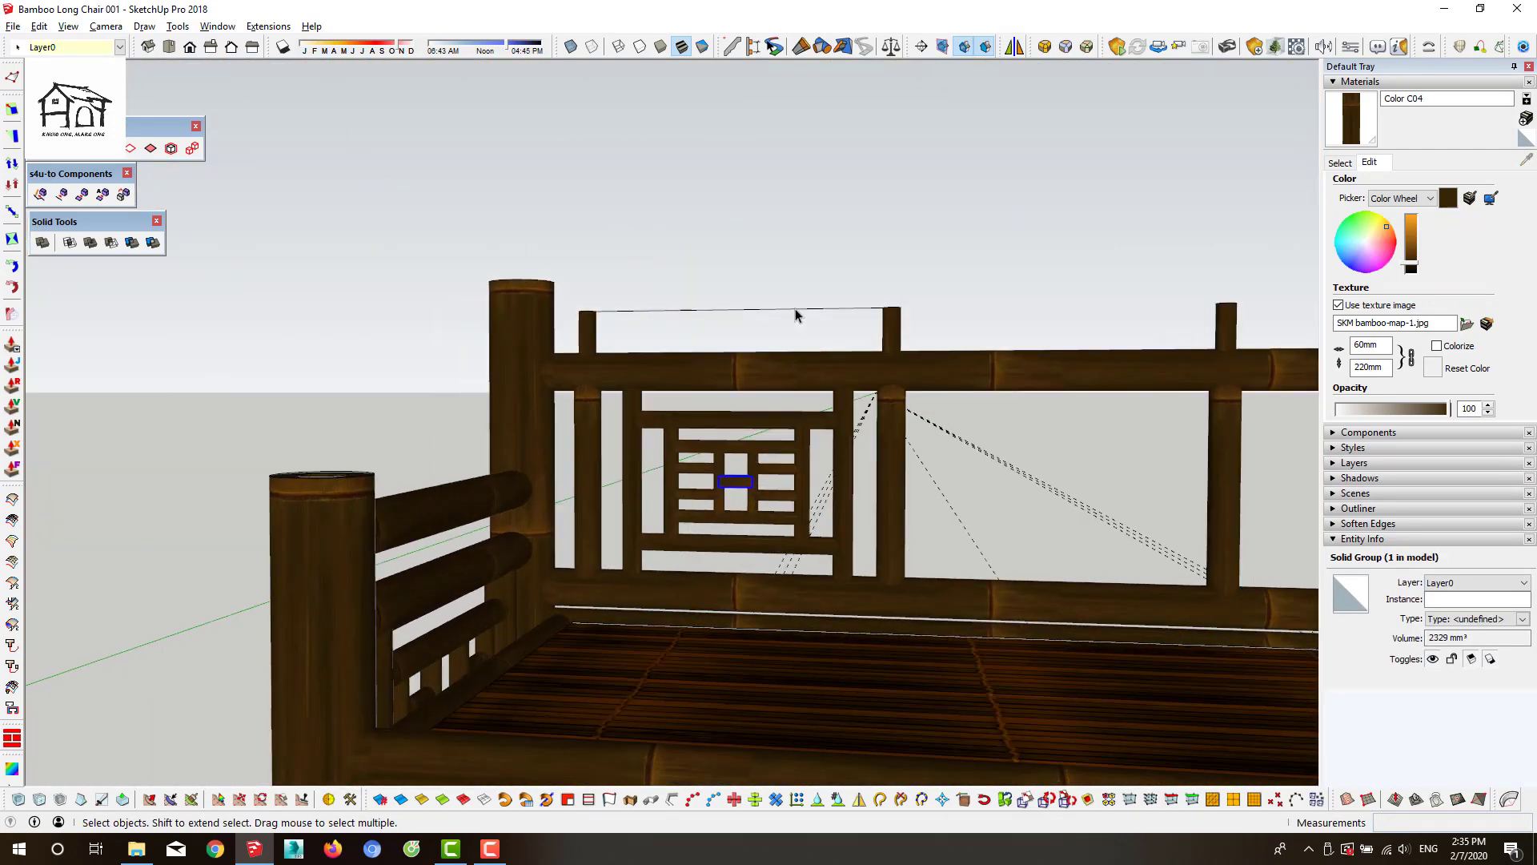
Create the top bamboo rail along the line across the post tops
click(794, 310)
key(ctrl+z)
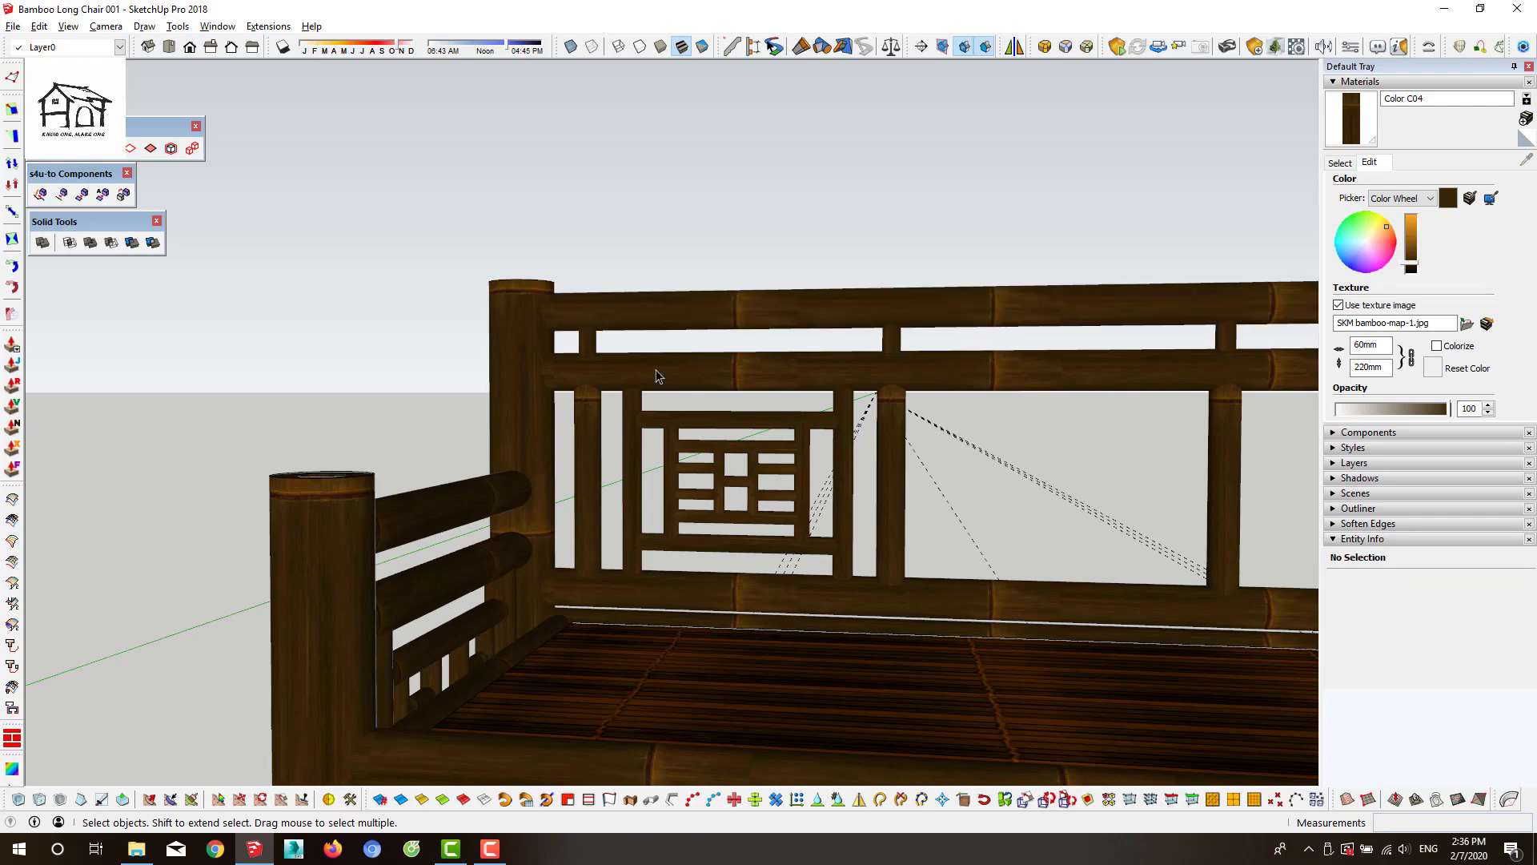
drag(871, 615, 870, 610)
scroll(869, 610, down, 3)
middle_drag(801, 480, 761, 400)
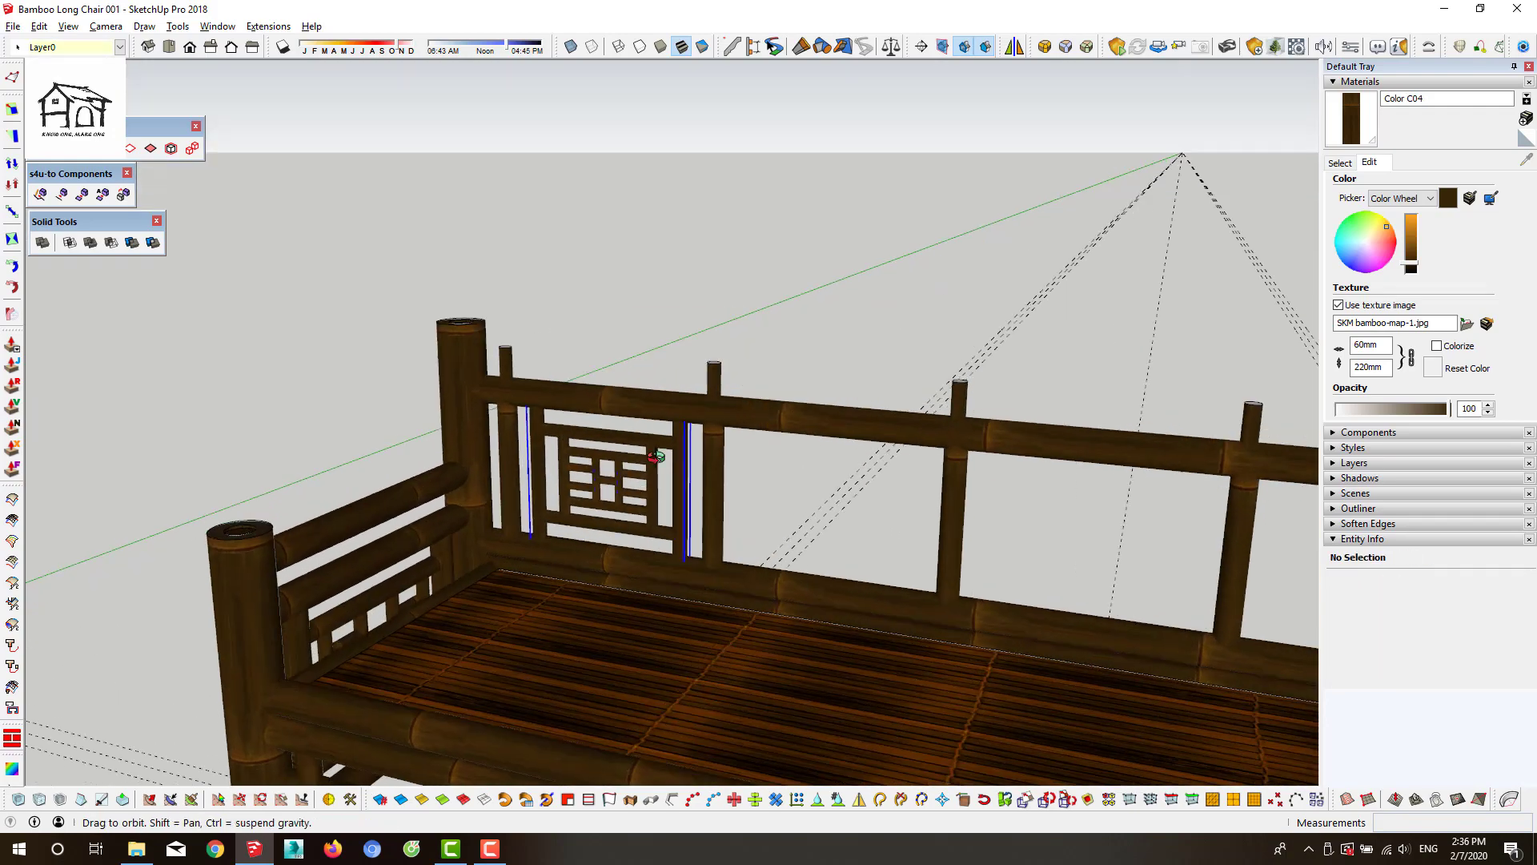
scroll(715, 326, up, 6)
Copy the back post group onto the other post top
key(m)
click(715, 326)
scroll(715, 327, down, 3)
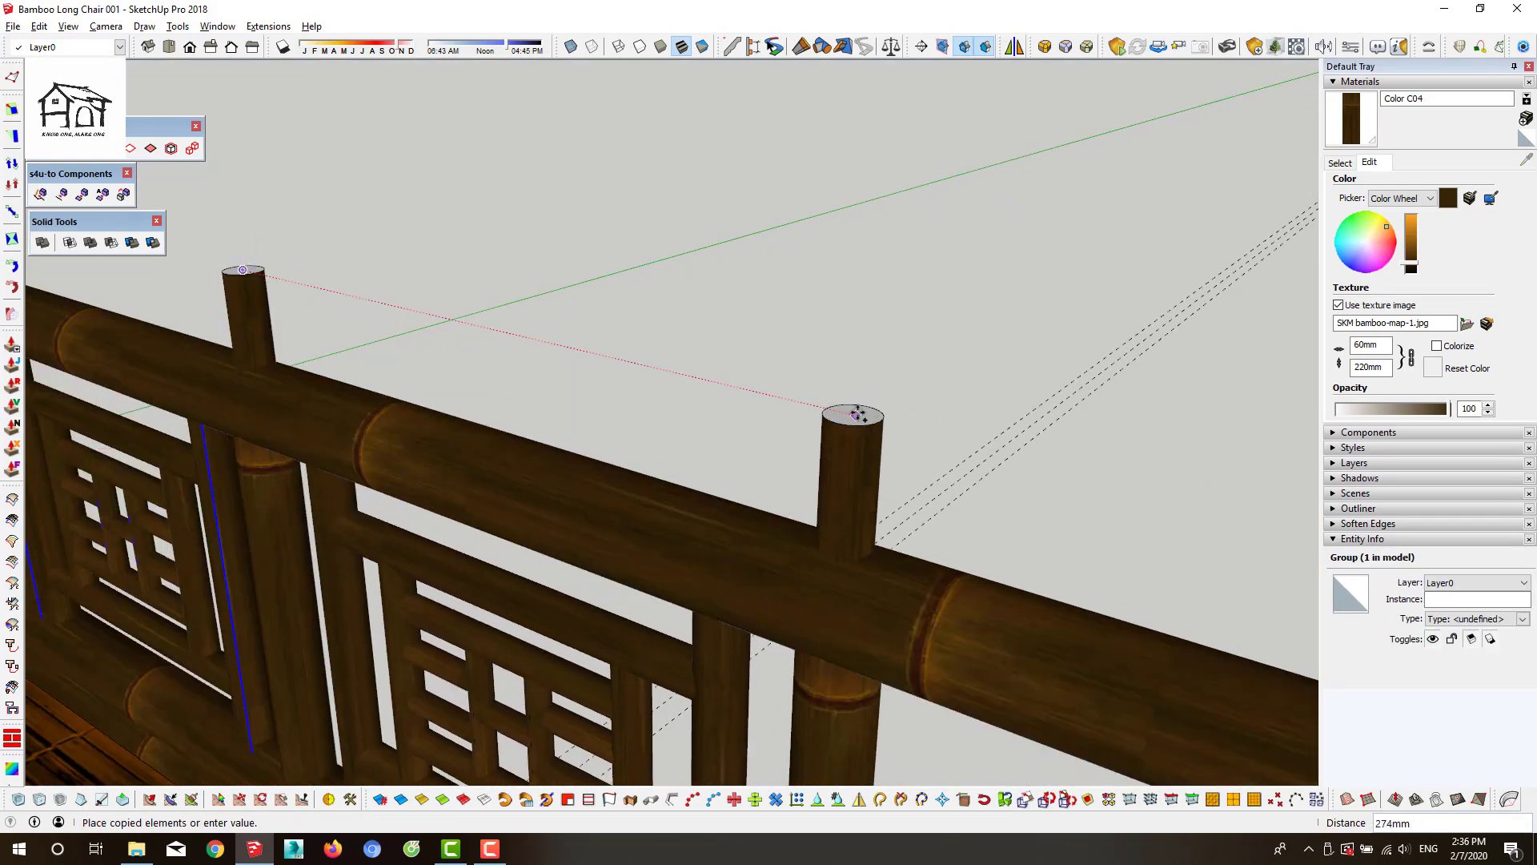
scroll(850, 417, up, 3)
click(850, 417)
key(space)
scroll(850, 416, down, 6)
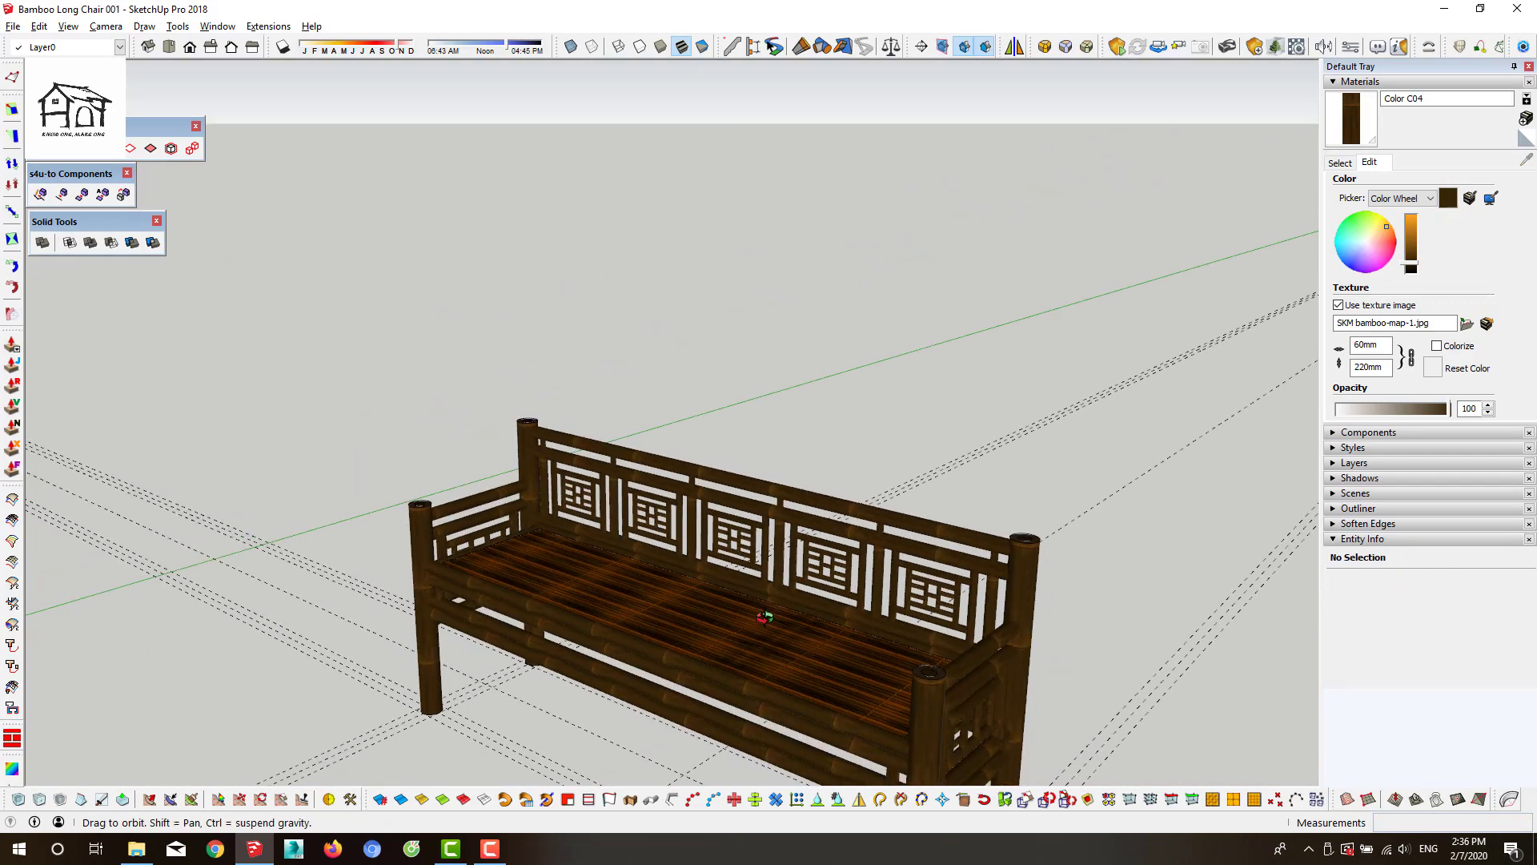
Mirror the thin peg onto the opposite front arm post
mouse_move(787, 481)
middle_down()
mouse_move(787, 582)
mouse_move(793, 560)
middle_up()
scroll(913, 549, up, 5)
middle_drag(912, 549, 735, 508)
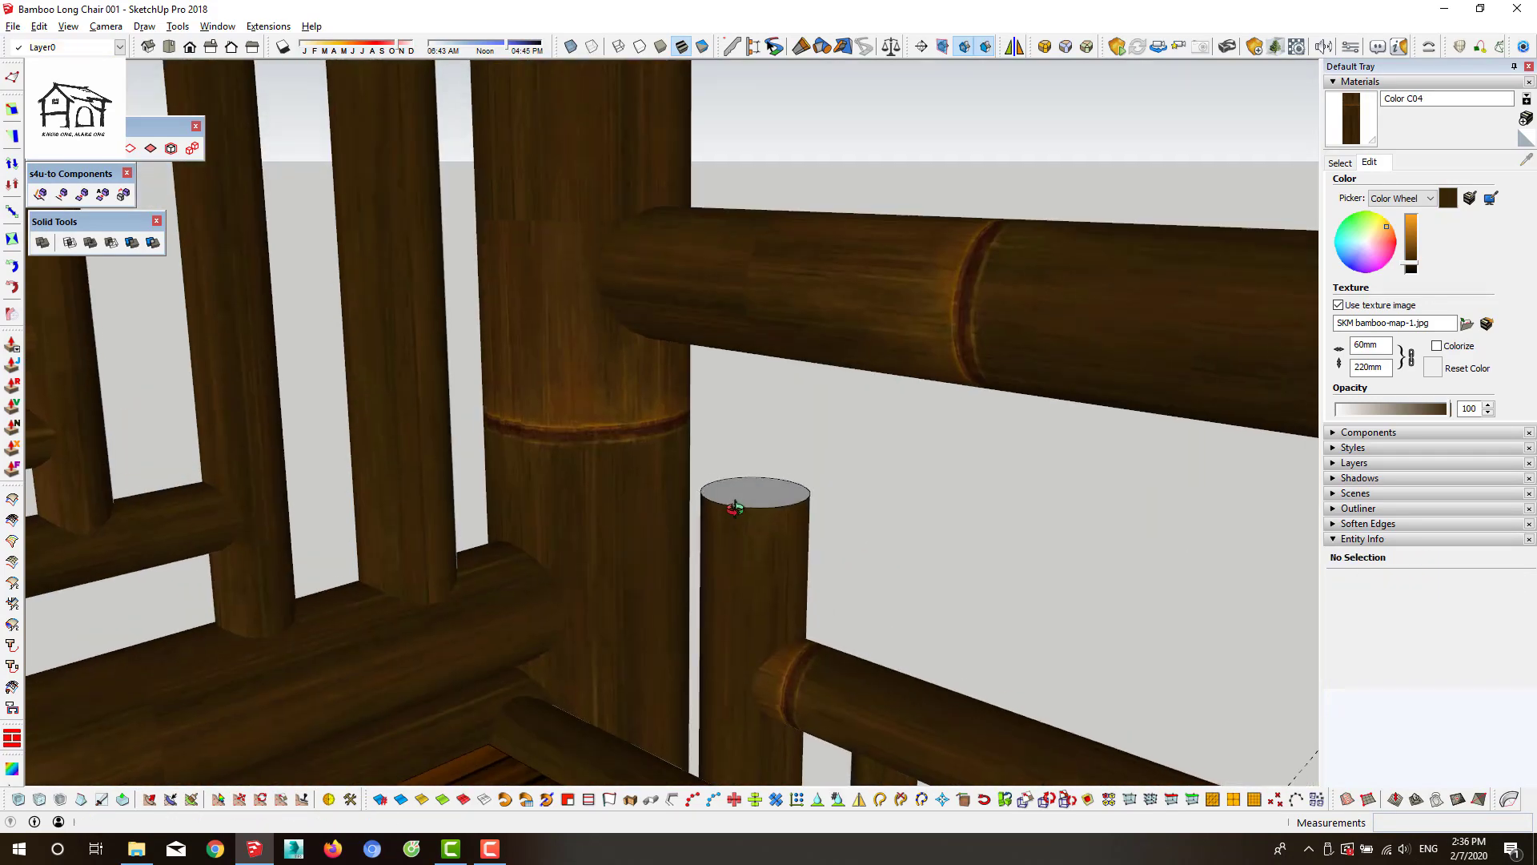
scroll(758, 491, up, 2)
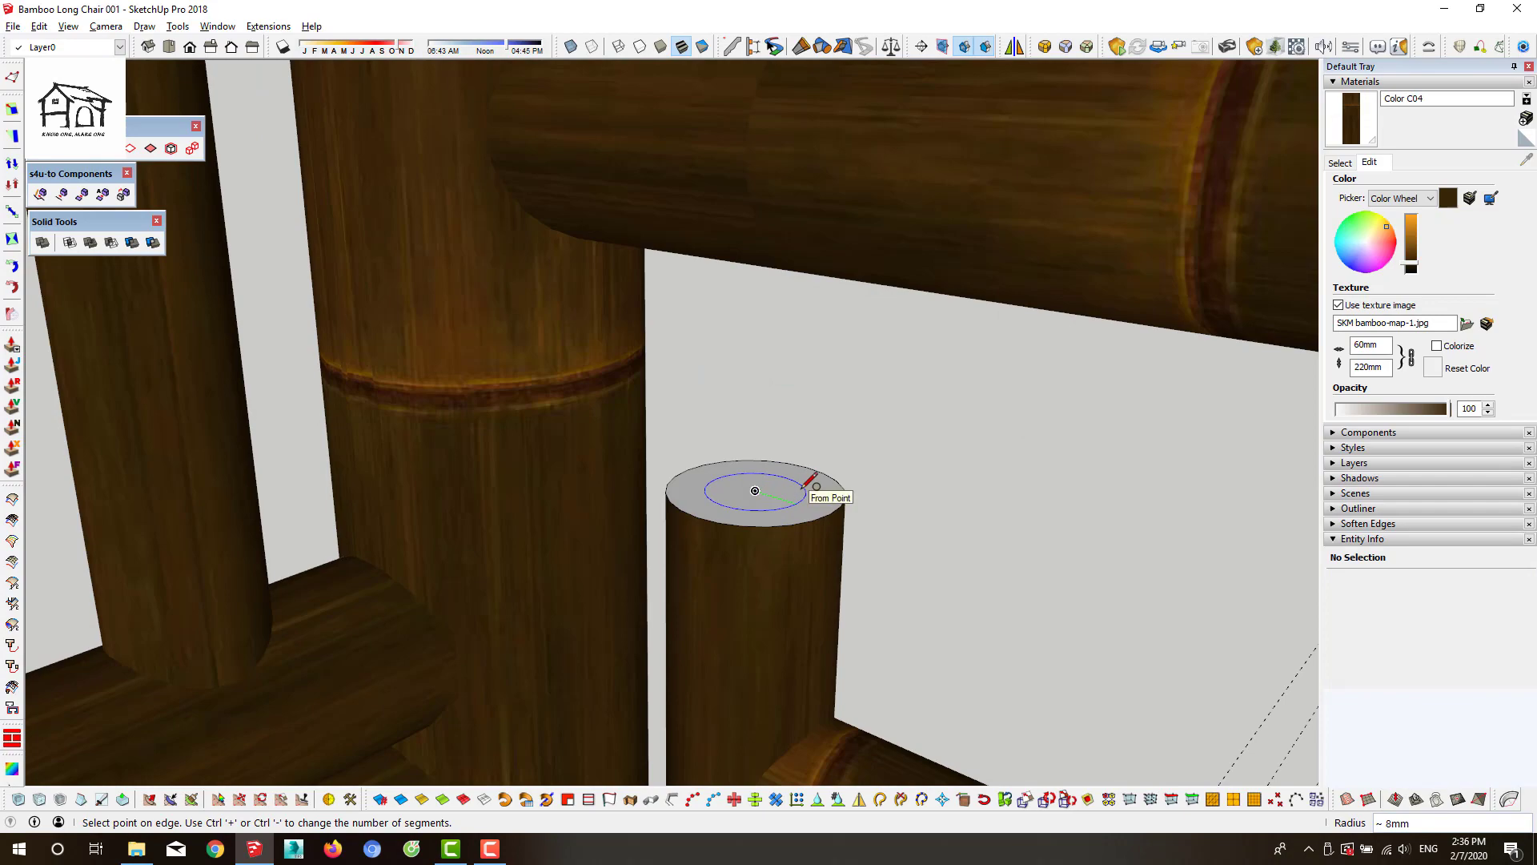
scroll(771, 496, down, 3)
scroll(716, 415, down, 4)
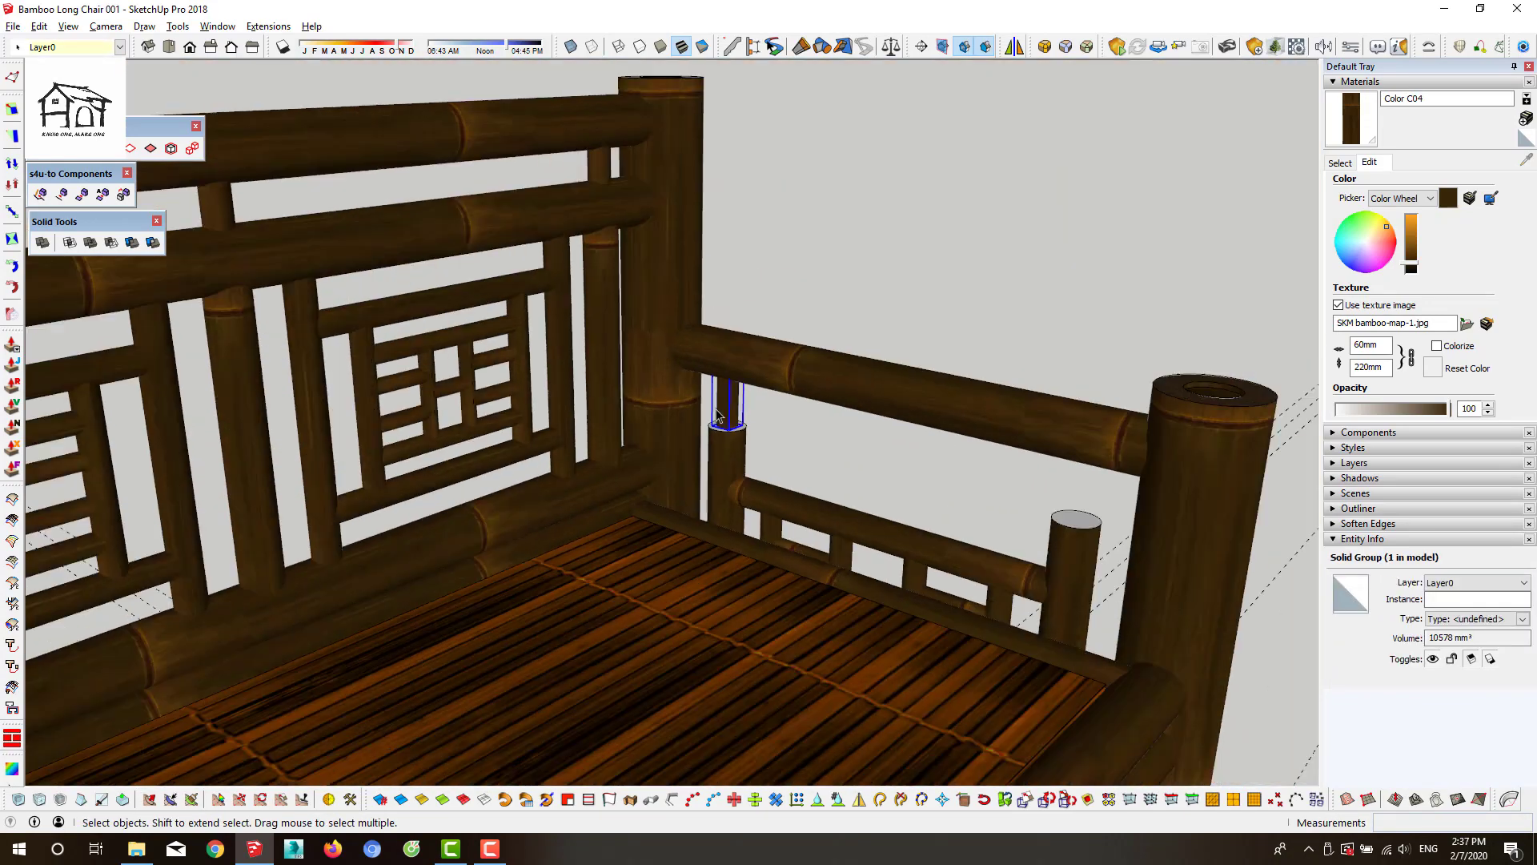
click(873, 526)
scroll(1036, 491, down, 6)
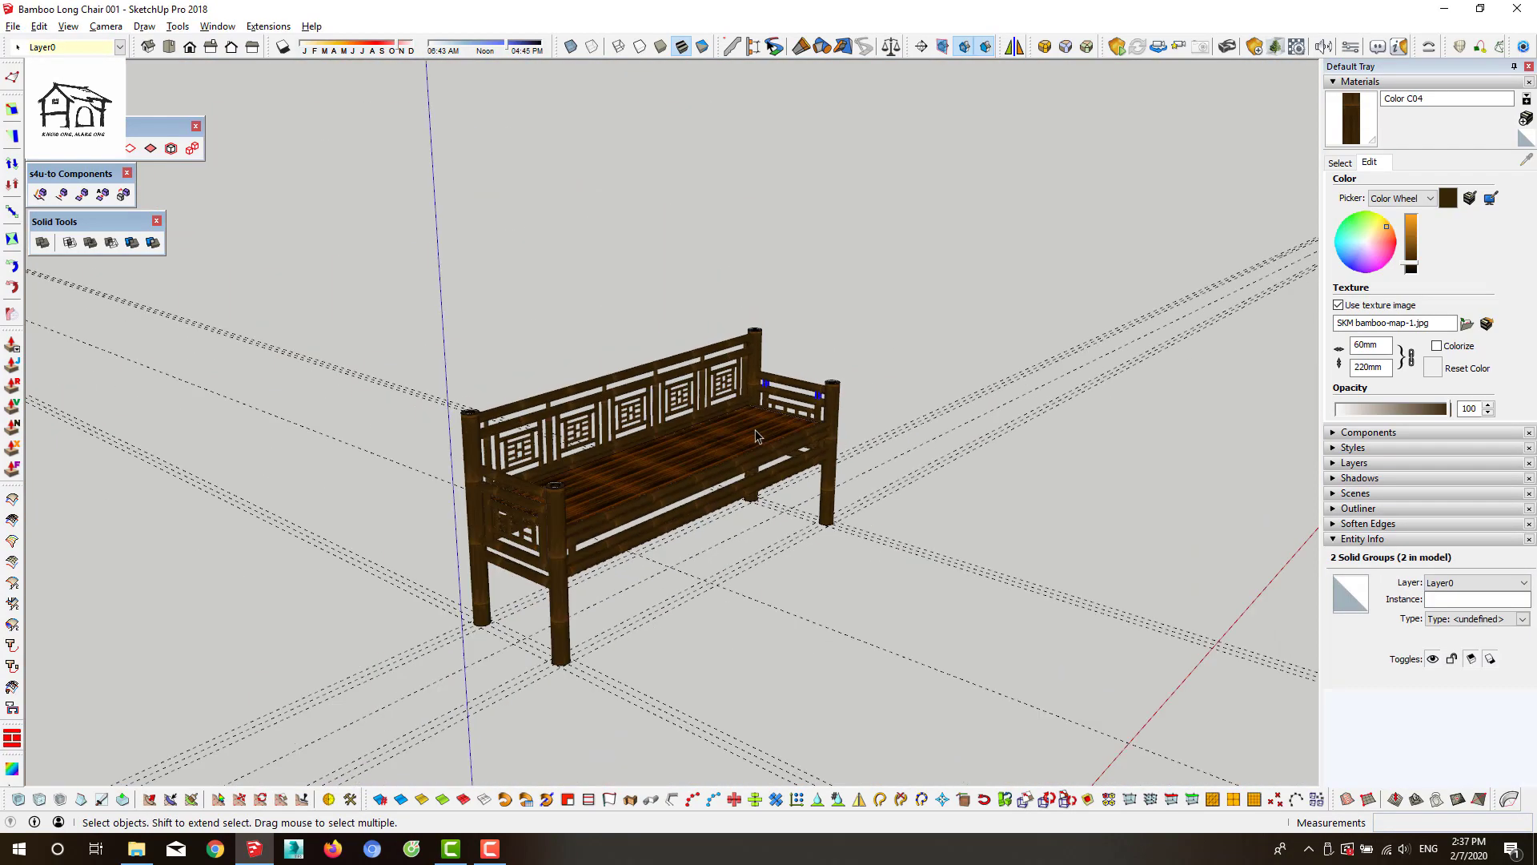
scroll(792, 590, up, 3)
key(Escape)
Select the thin peg near the left front post and bring up its context menu
mouse_move(740, 471)
middle_down()
mouse_move(624, 538)
mouse_move(316, 590)
mouse_move(542, 438)
middle_up()
click(386, 400)
middle_drag(1104, 496, 1161, 511)
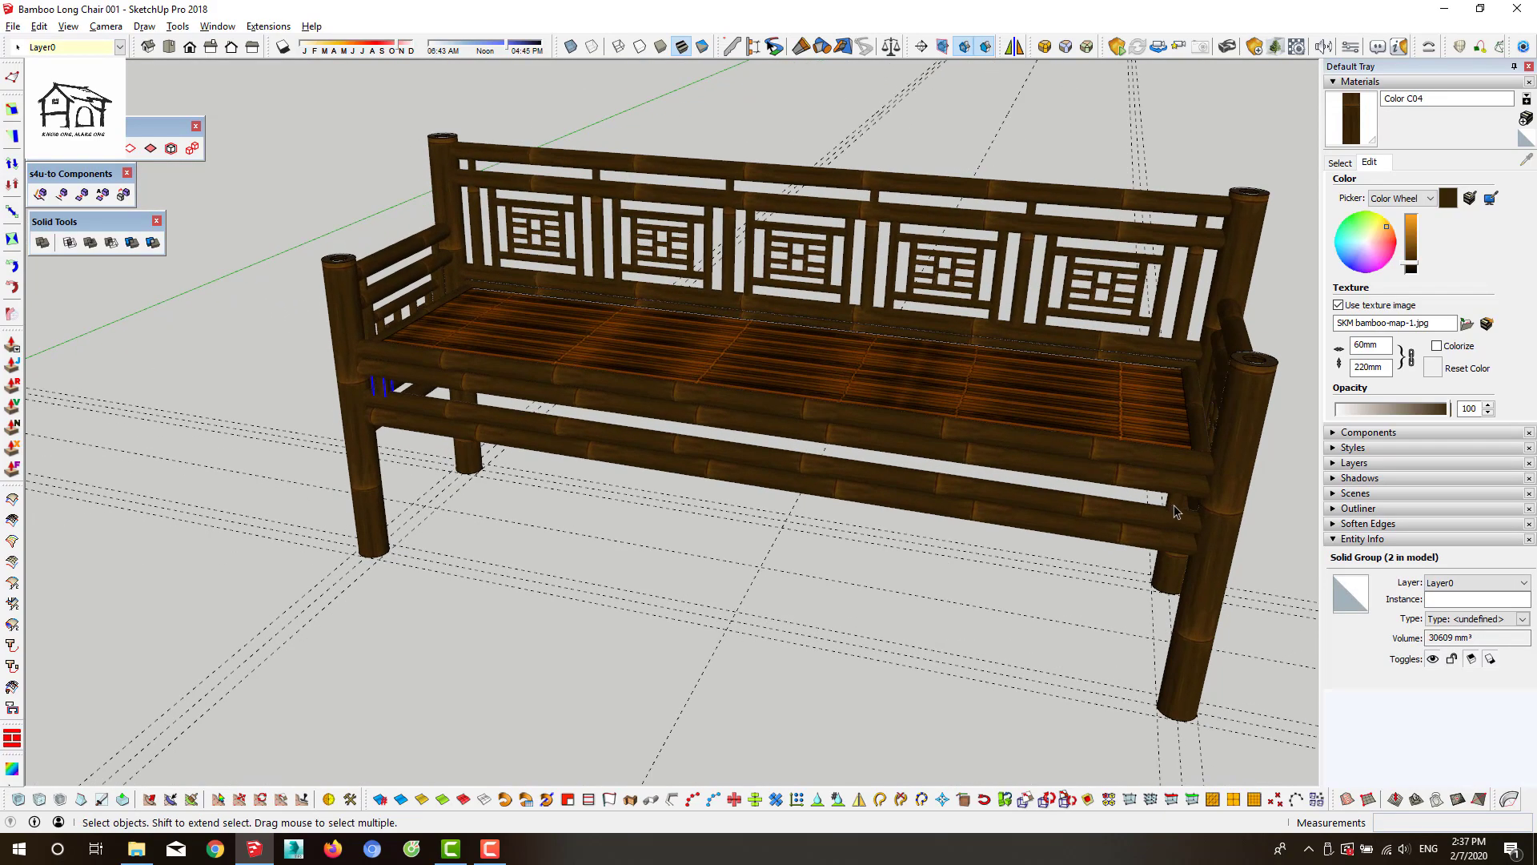
right_click(1174, 511)
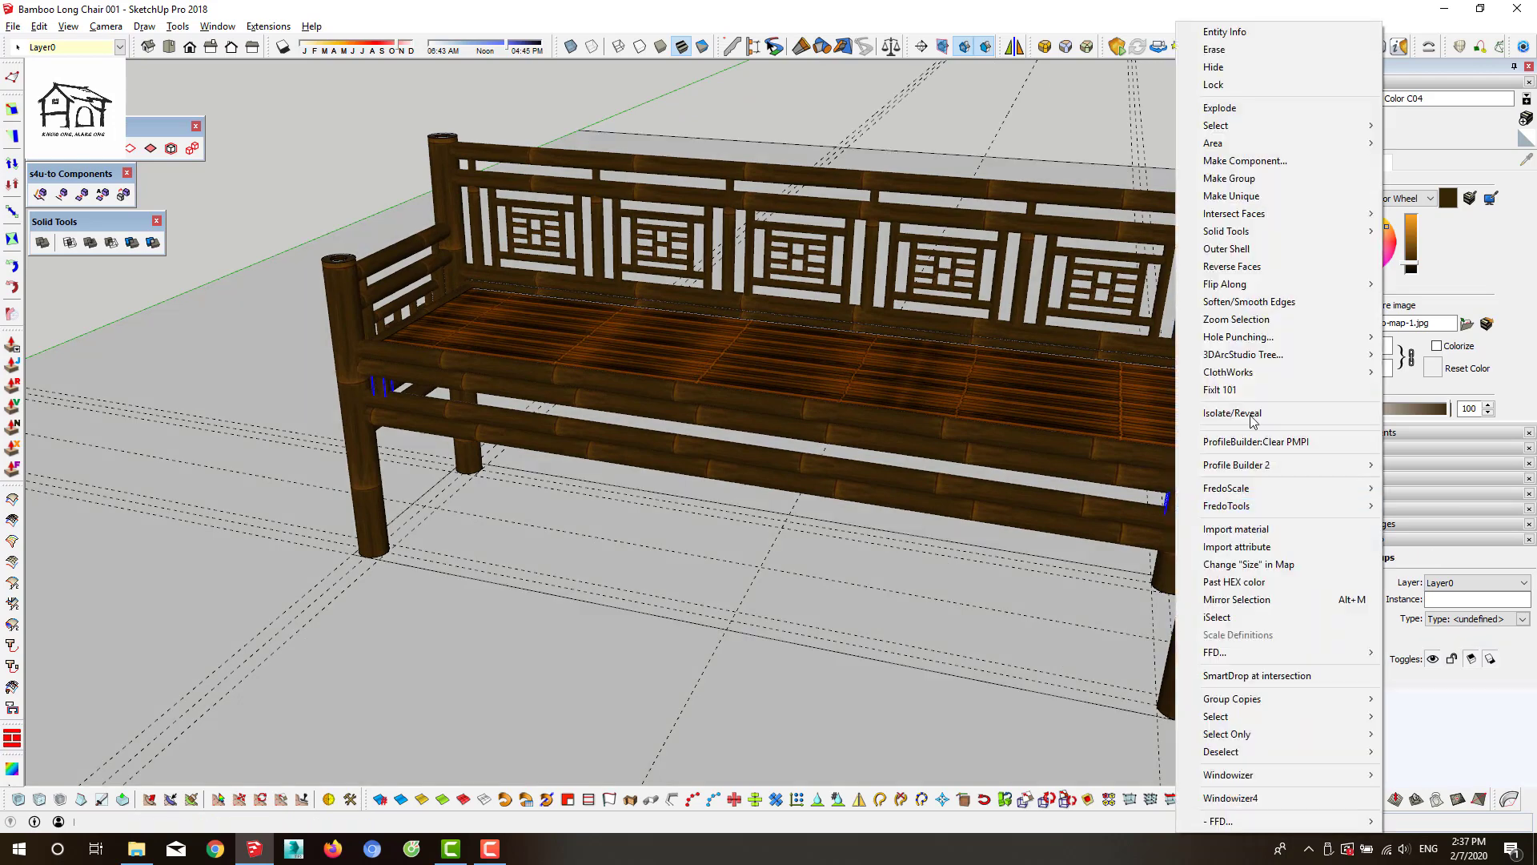
Isolate the pegs, then copy one and divide it into evenly spaced pegs
click(1224, 312)
scroll(380, 361, up, 3)
key(m)
click(413, 337)
key(ctrl)
scroll(1160, 480, down, 5)
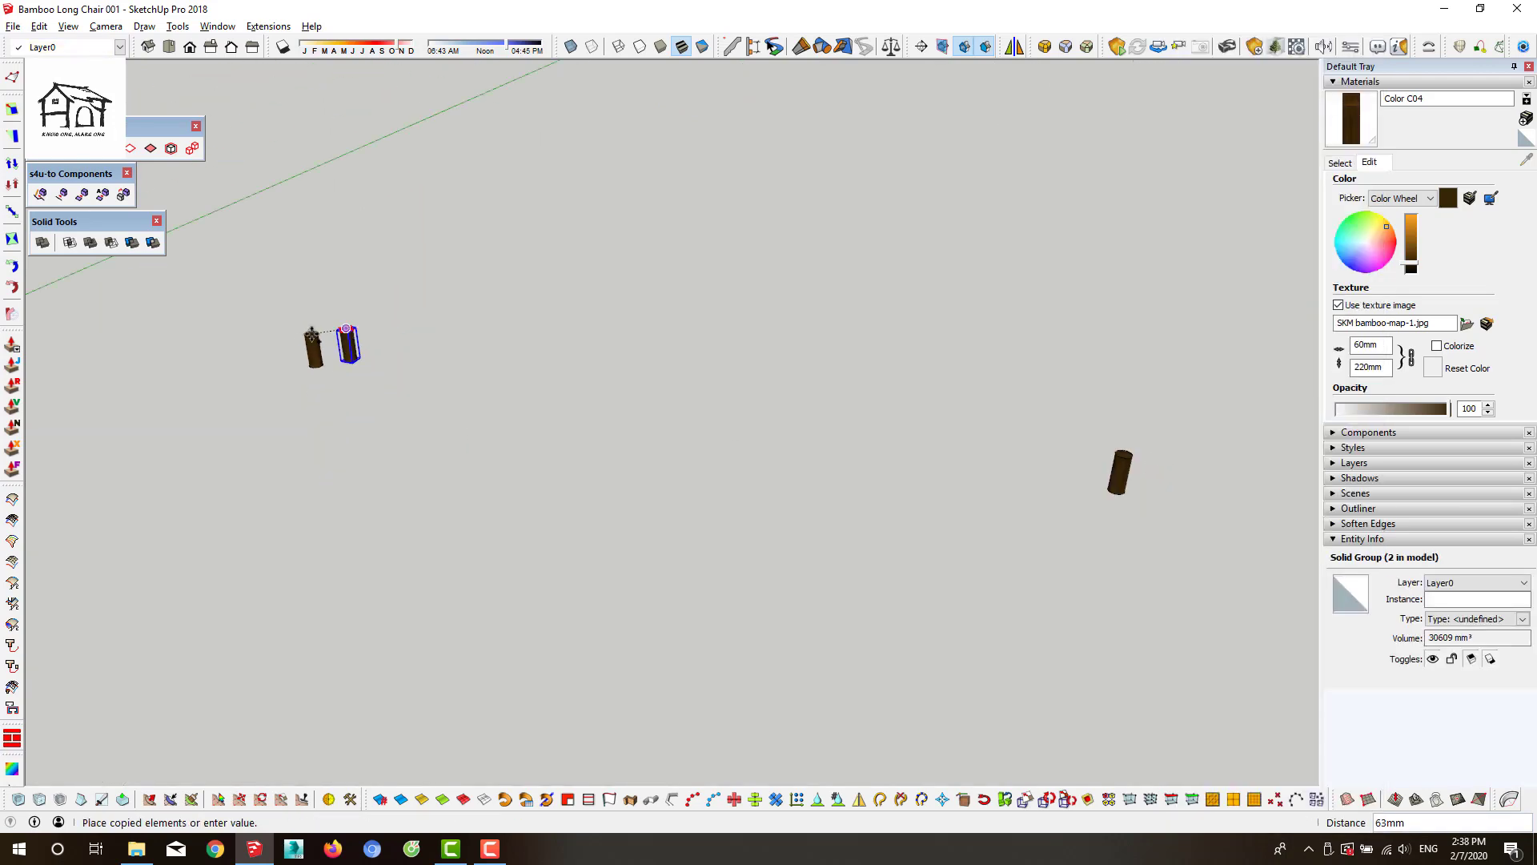
scroll(973, 480, up, 5)
text(/5)
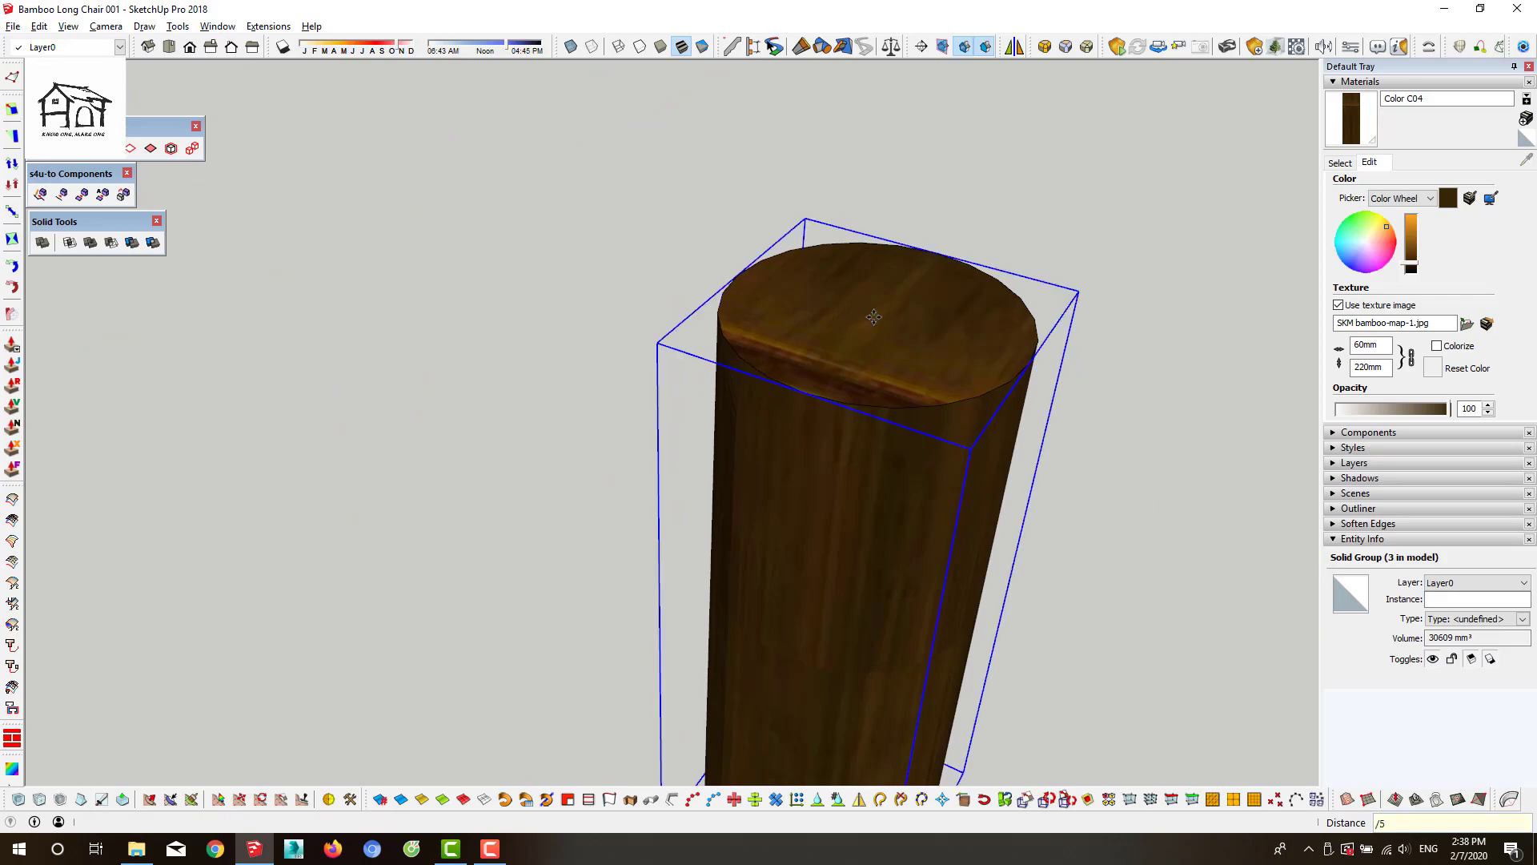
key(Return)
key(space)
Orbit around the complete chair and select it
scroll(800, 608, down, 5)
mouse_move(800, 608)
middle_down()
mouse_move(895, 453)
mouse_move(560, 505)
mouse_move(1073, 511)
mouse_move(885, 521)
mouse_move(650, 570)
mouse_move(865, 497)
mouse_move(864, 545)
middle_up()
scroll(865, 497, up, 2)
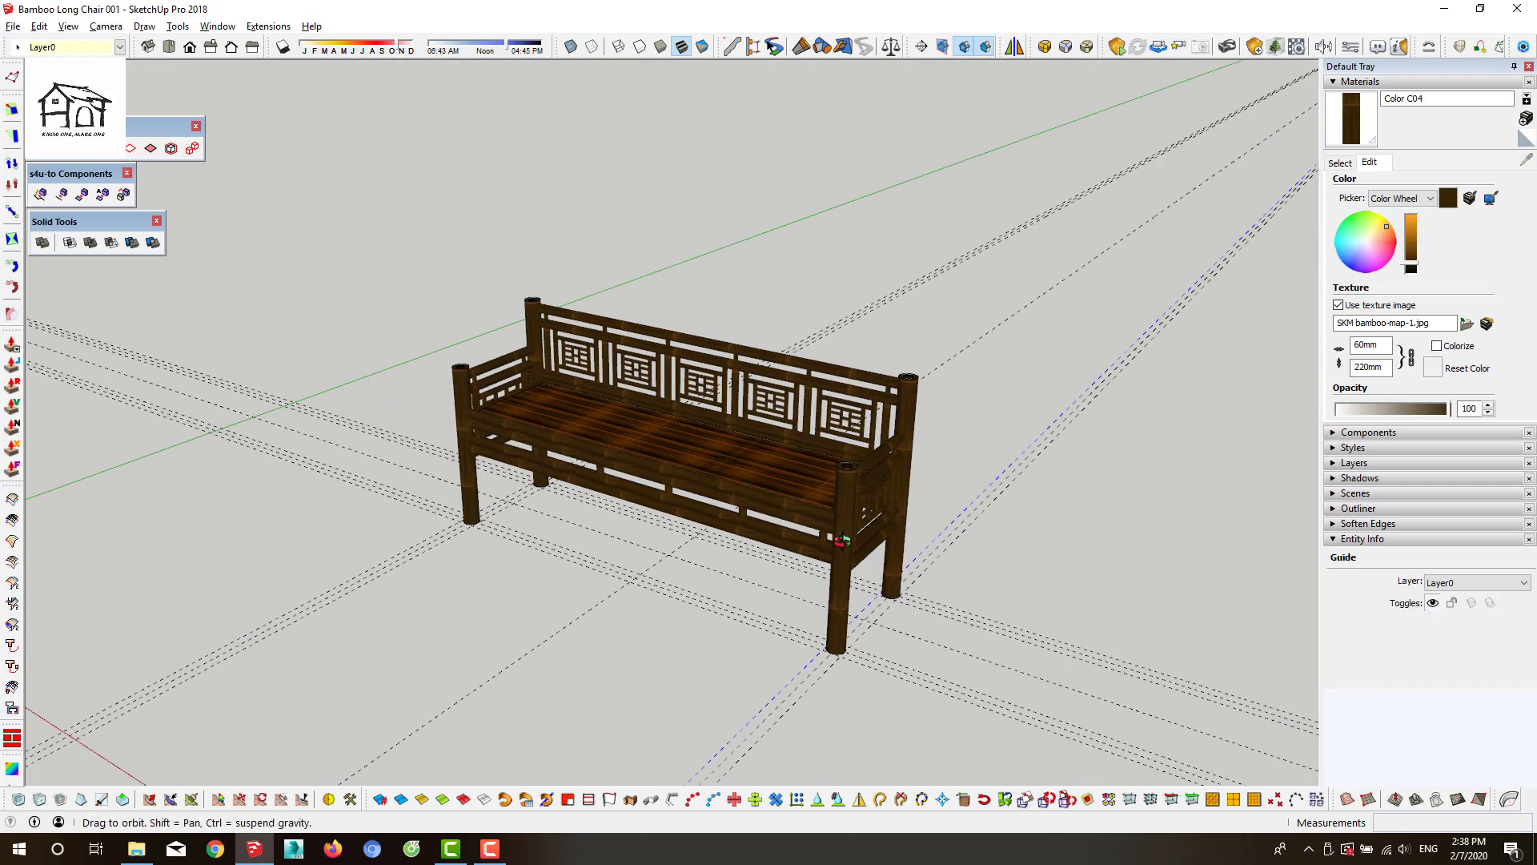
scroll(735, 303, down, 2)
mouse_move(735, 303)
middle_down()
mouse_move(933, 367)
mouse_move(897, 480)
middle_up()
click(897, 480)
Draw a 6 m square floor rectangle under the chair and group it
click(978, 678)
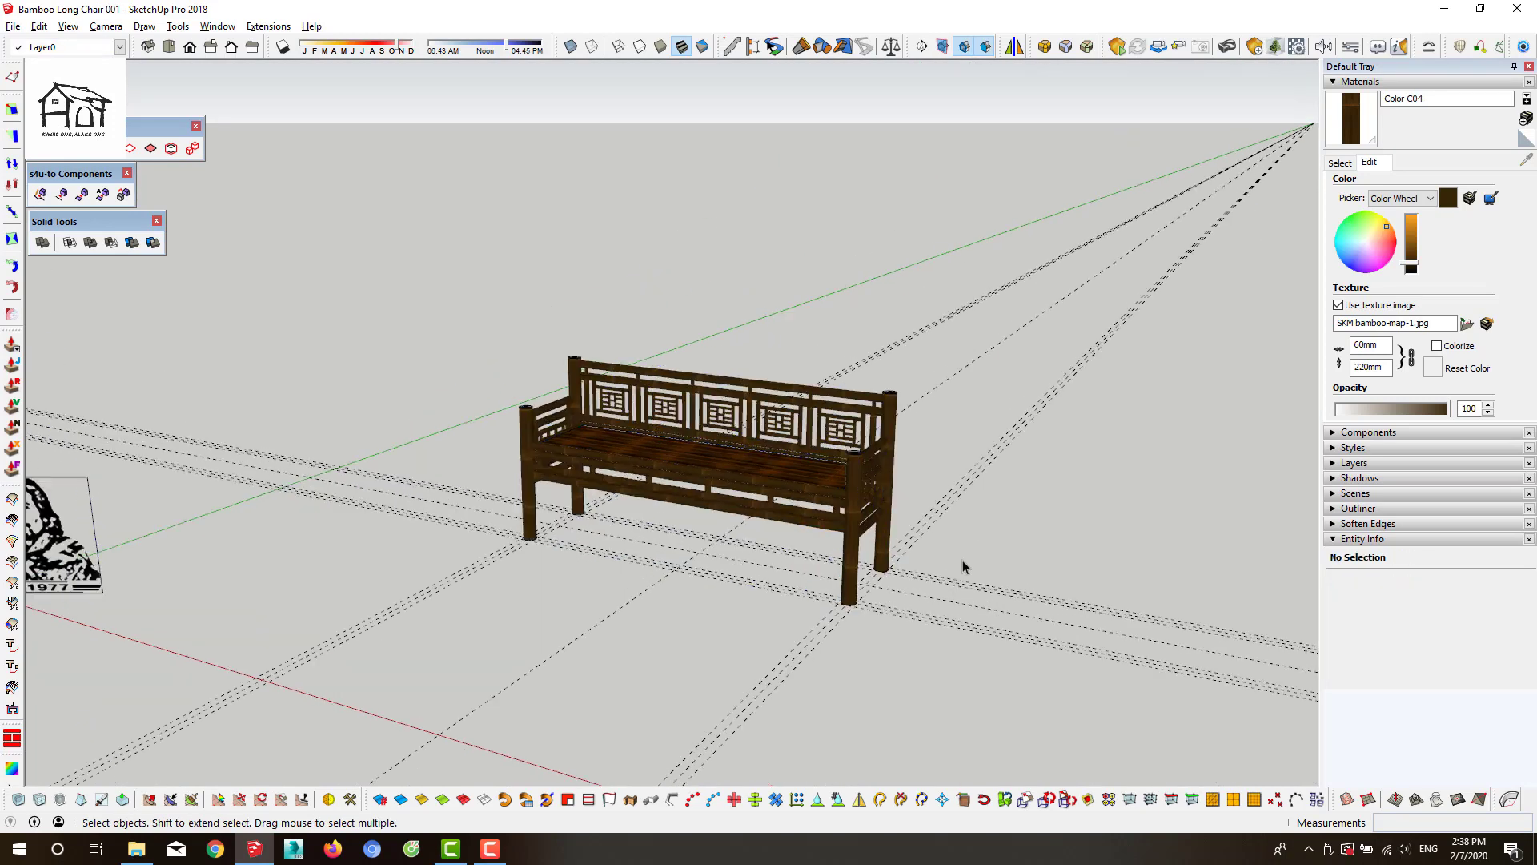
middle_drag(960, 566, 975, 367)
middle_drag(975, 587, 249, 569)
key(r)
text(60)
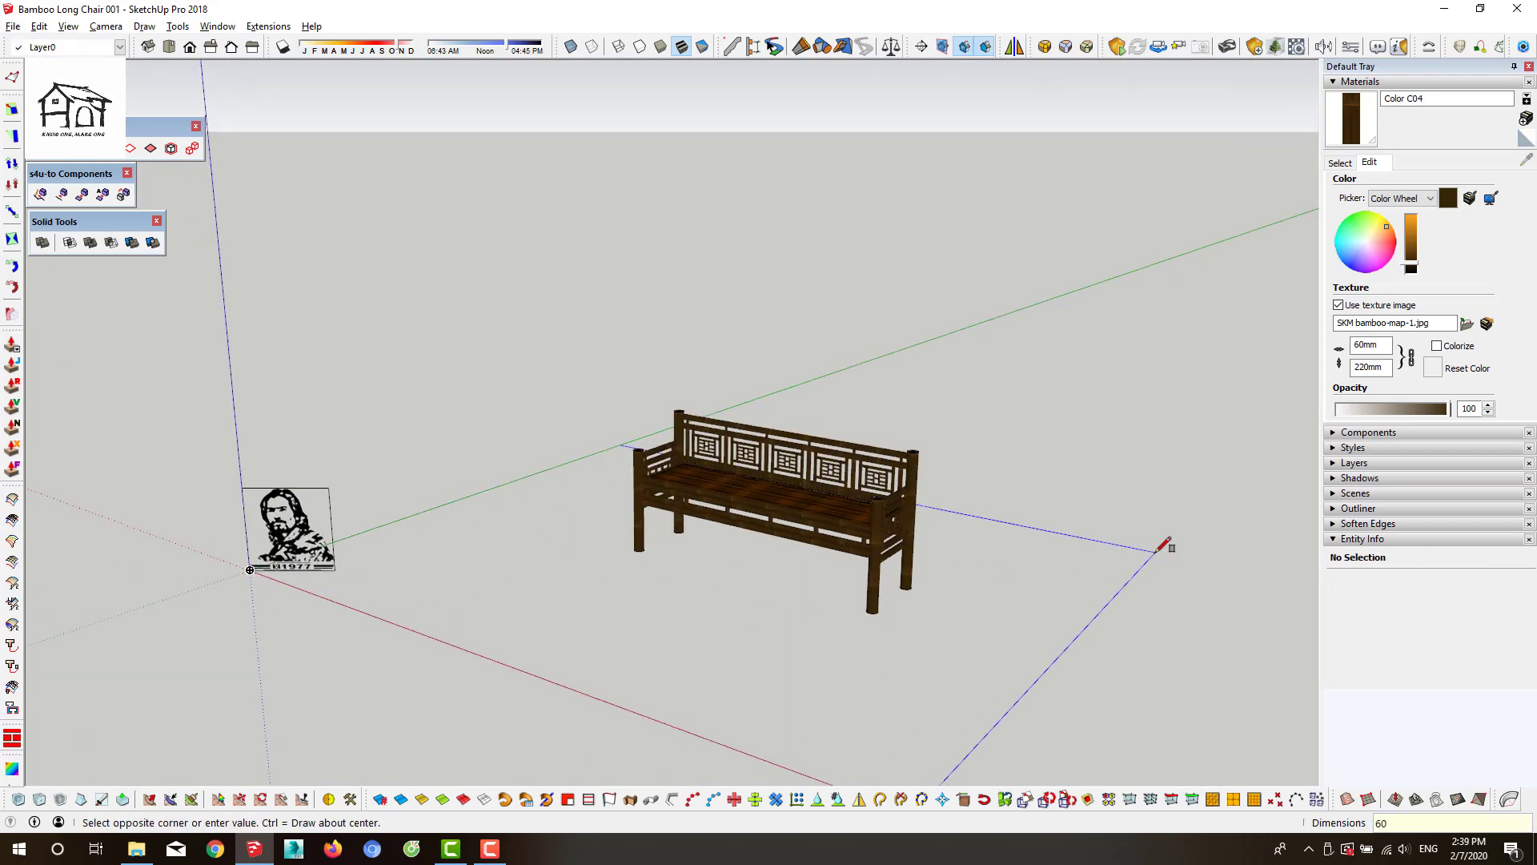
key(Return)
key(space)
click(1019, 446)
key(ctrl+g)
Offset the floor edge inward to form a border strip
key(f)
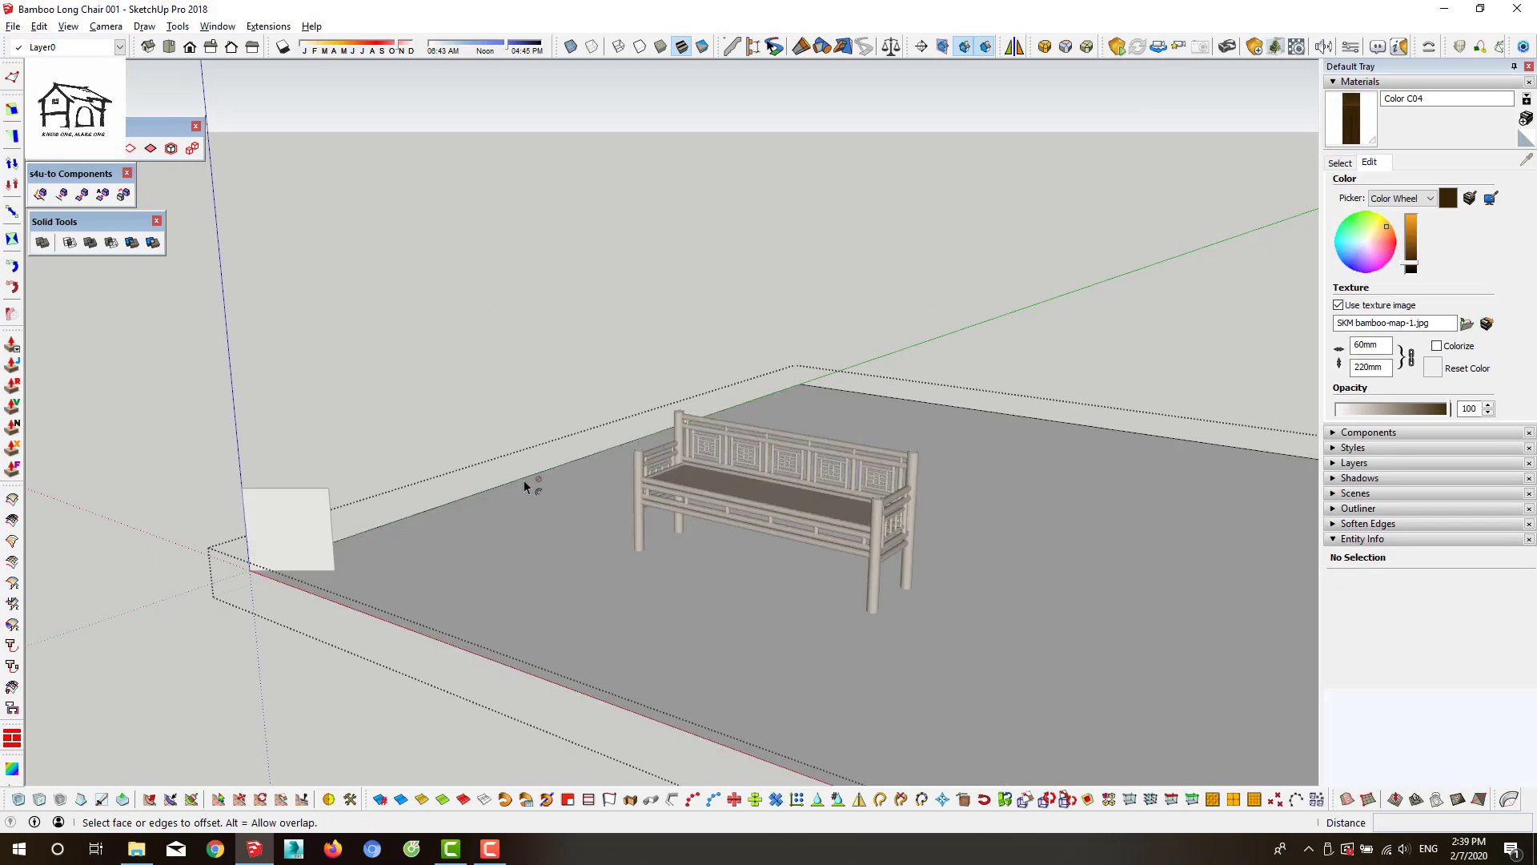
scroll(513, 449, up, 3)
click(503, 428)
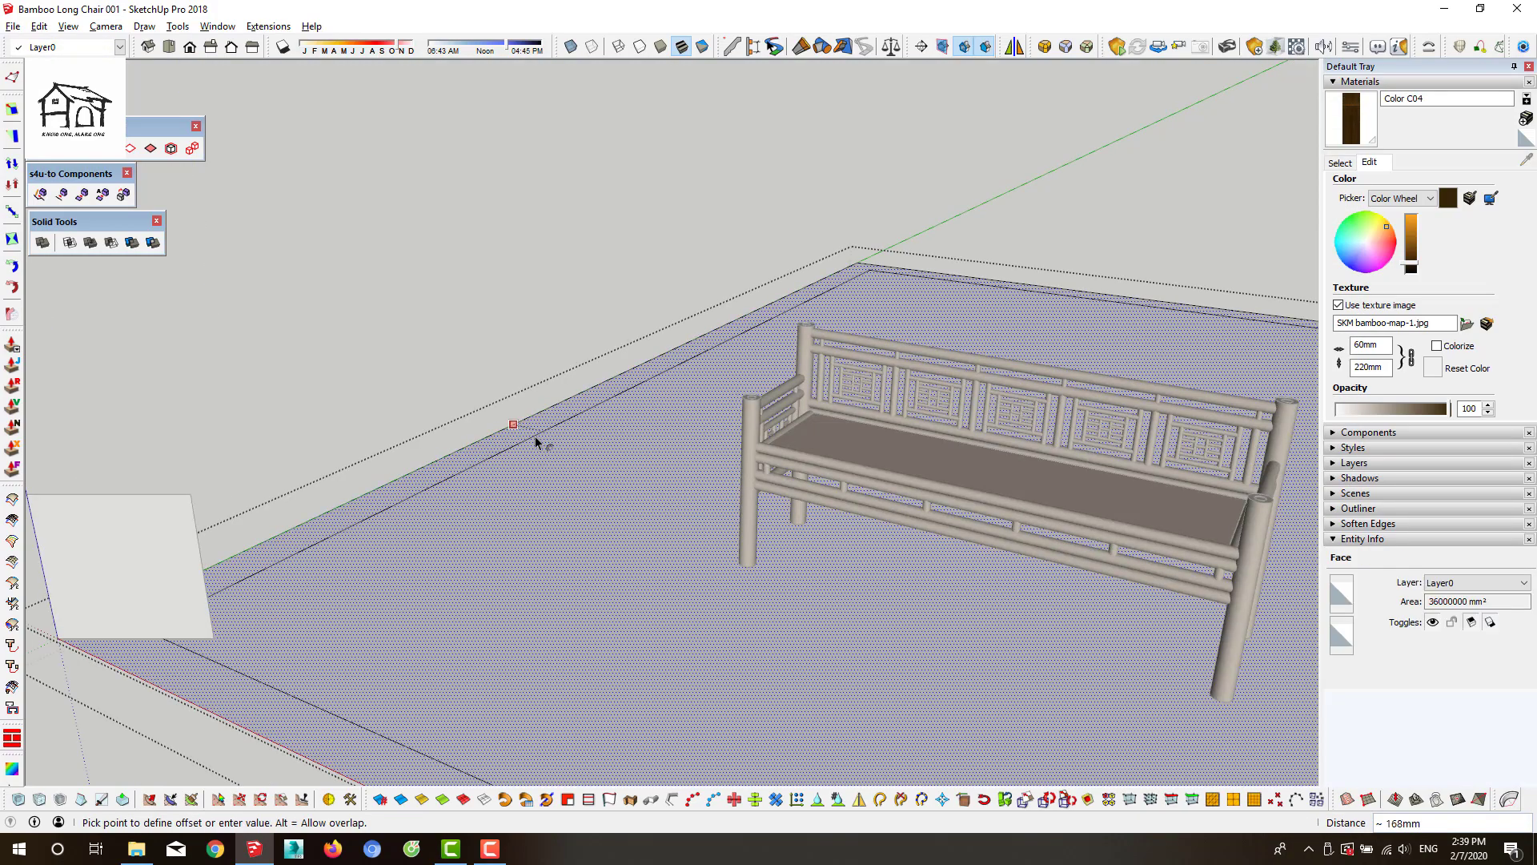
click(536, 441)
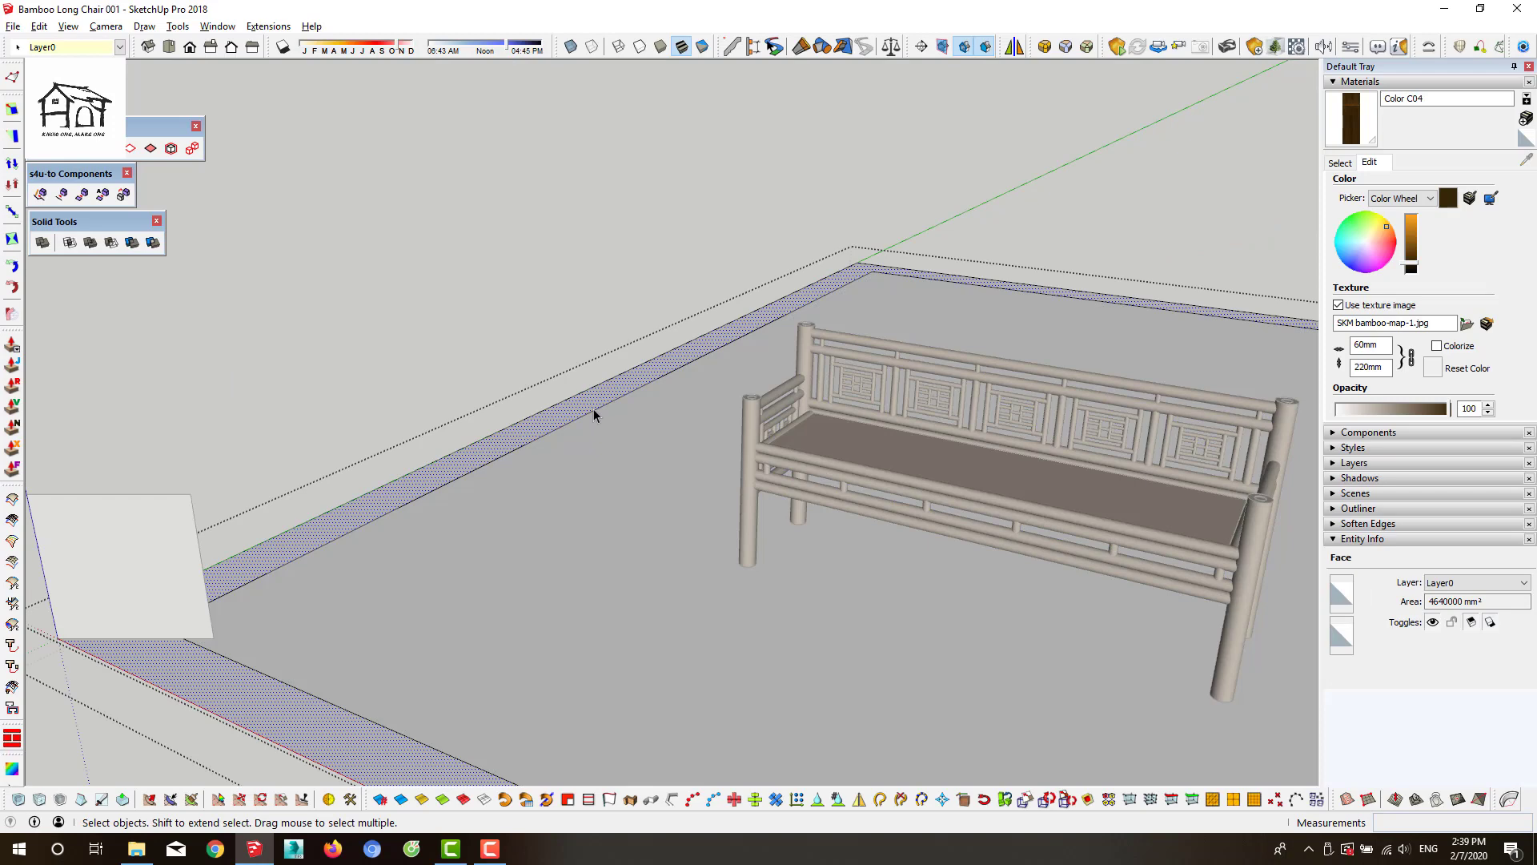
Push/Pull the border strip upward into a low curb
click(617, 476)
key(p)
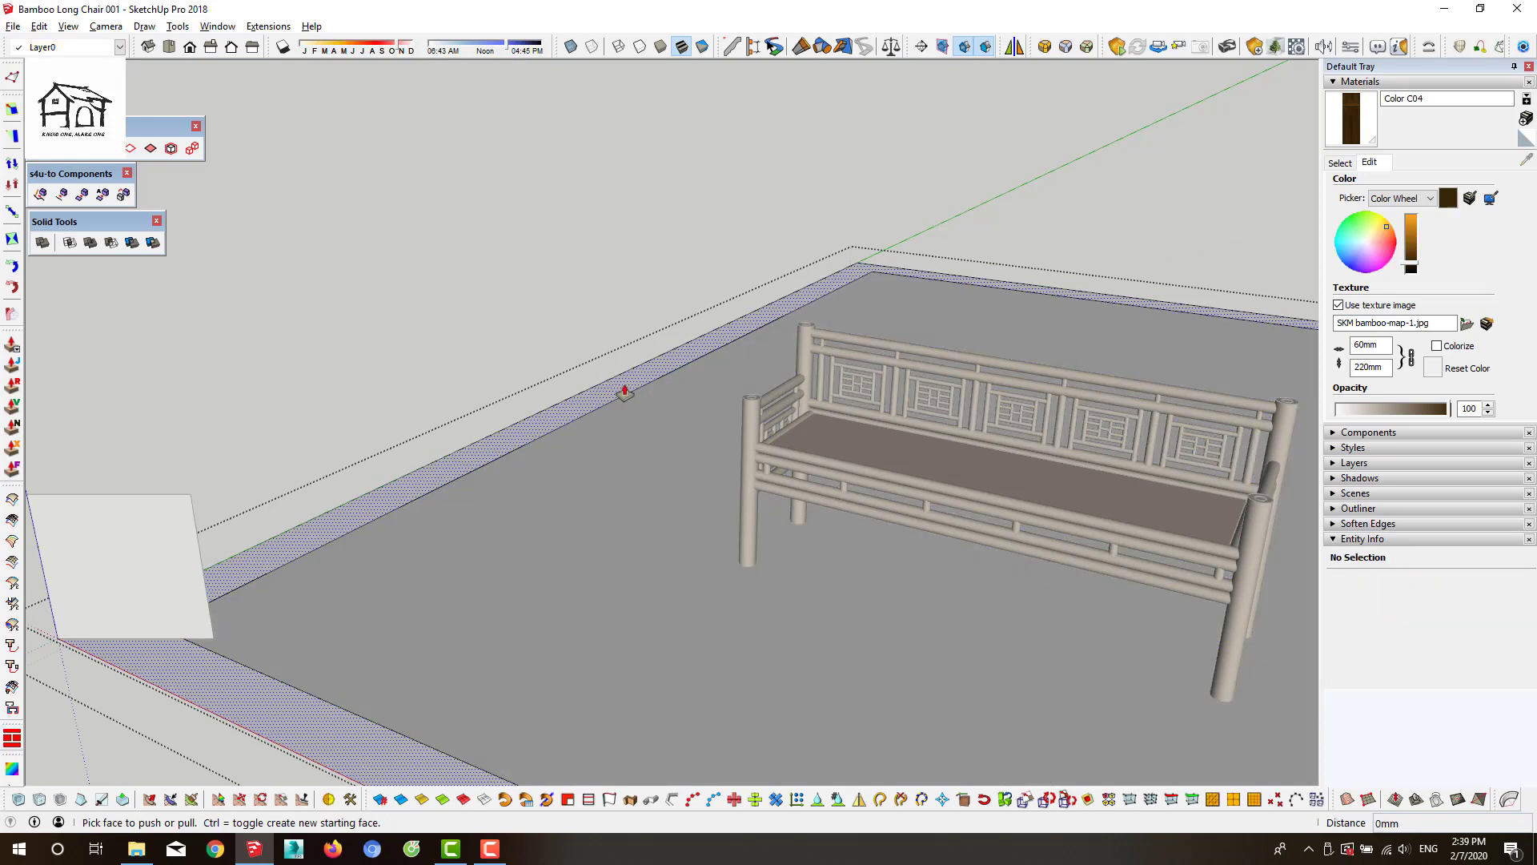
click(624, 392)
click(624, 360)
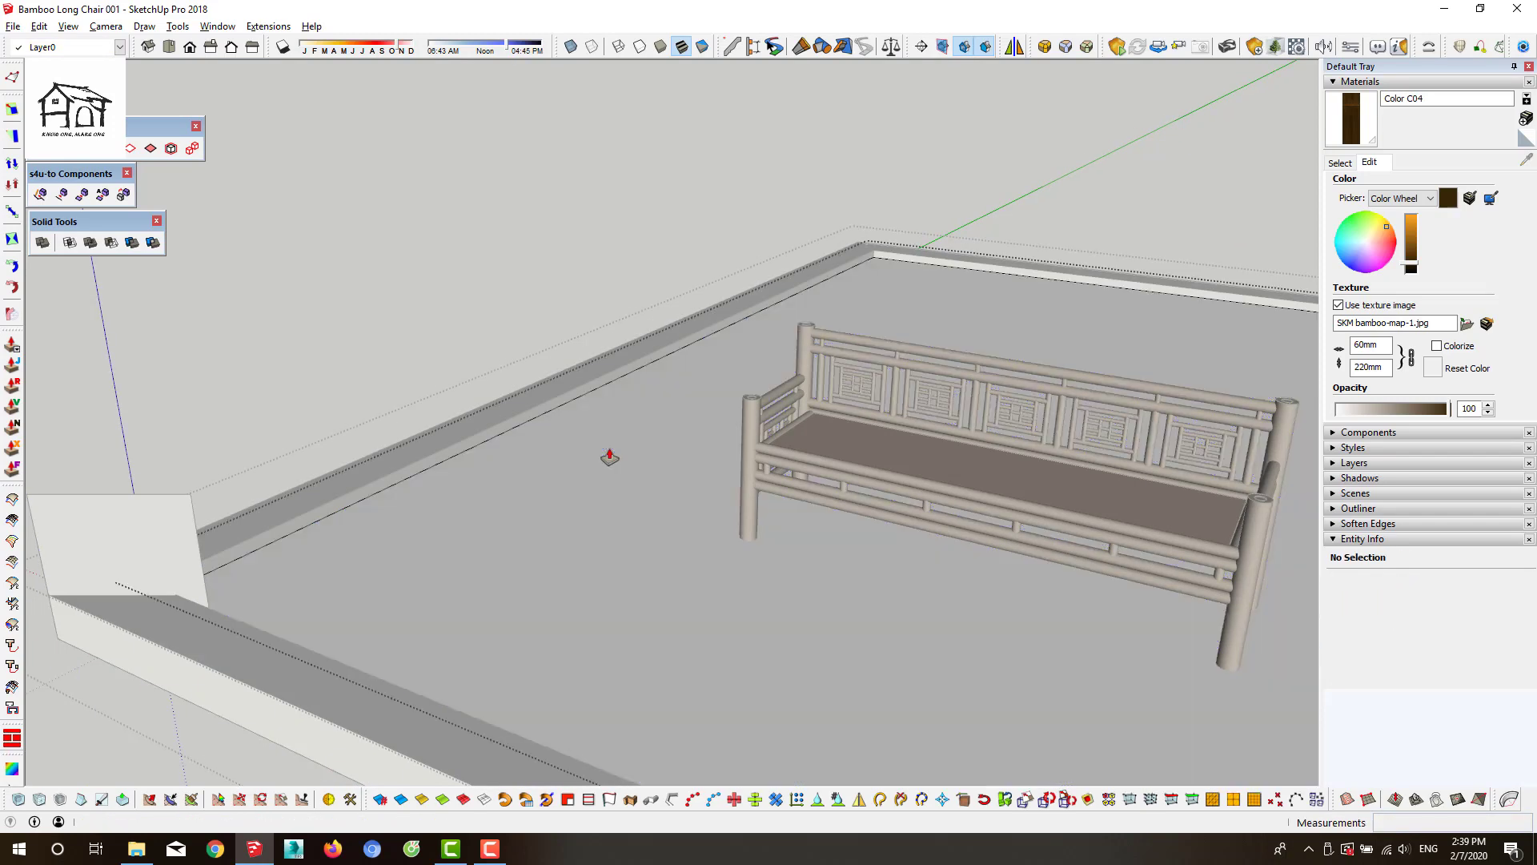
scroll(609, 457, down, 3)
scroll(760, 559, up, 4)
key(space)
click(768, 416)
Paint the floor dark red with Color B06 from the Colors collection
key(m)
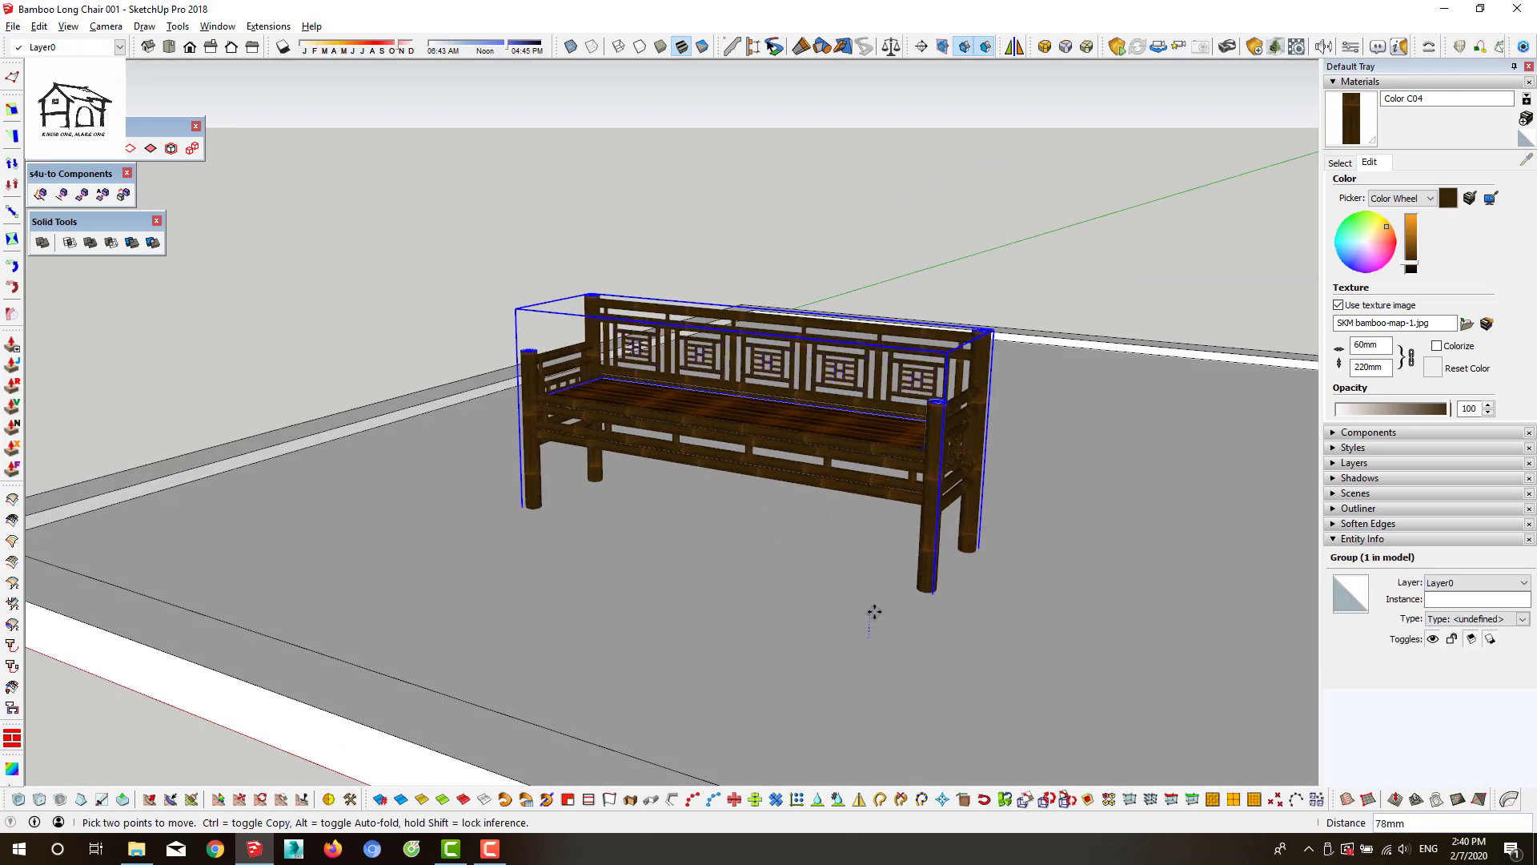
key(space)
scroll(754, 549, up, 2)
click(754, 549)
click(1339, 162)
click(1509, 184)
click(1408, 221)
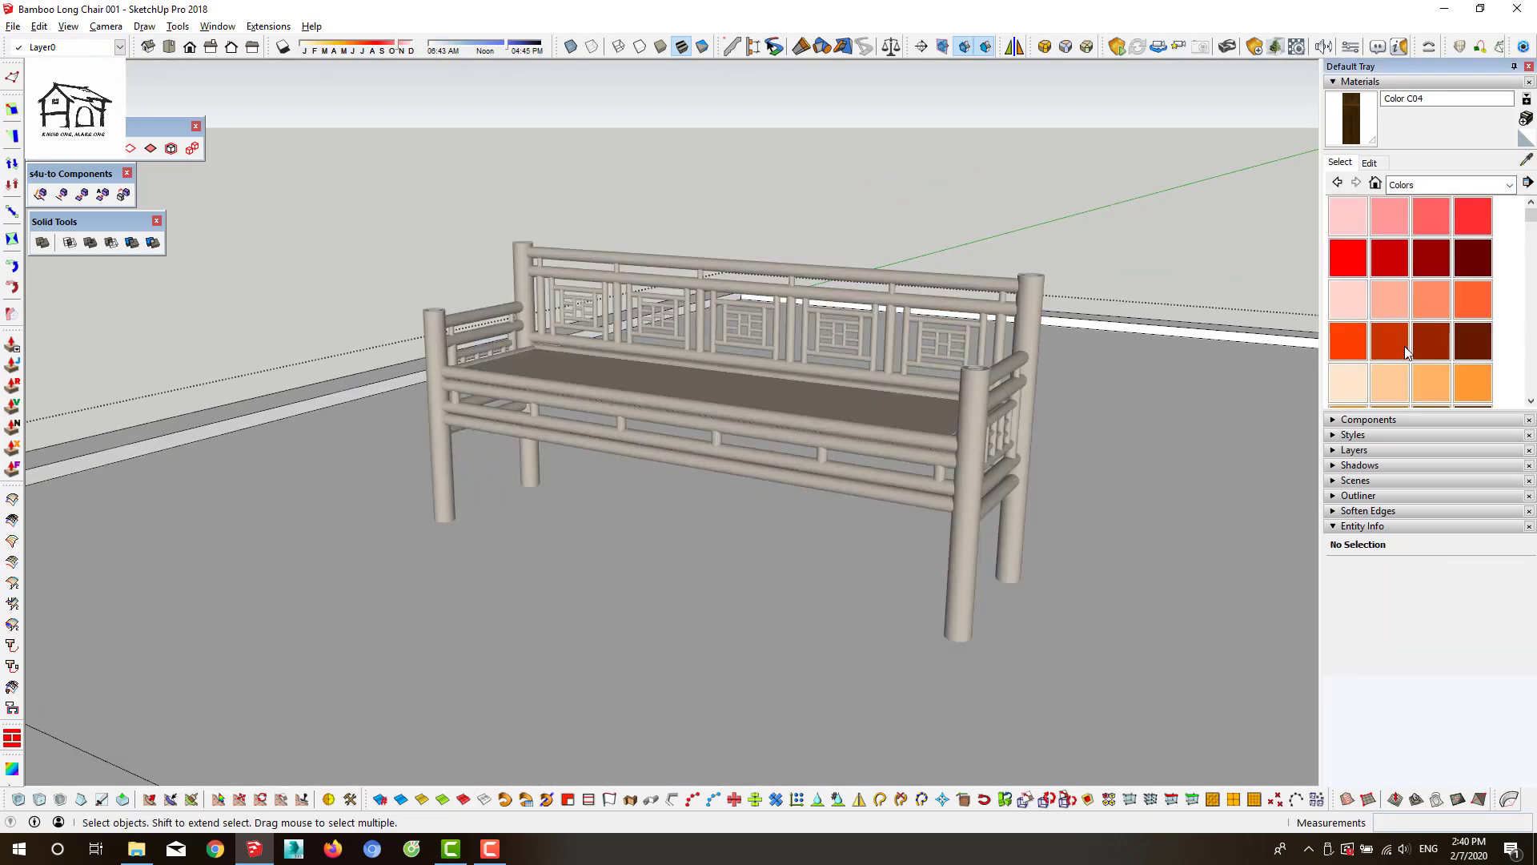
click(1386, 346)
click(1241, 473)
Edit the floor material's brick texture so it is 2200mm wide
scroll(1422, 358, down, 5)
scroll(1421, 358, down, 5)
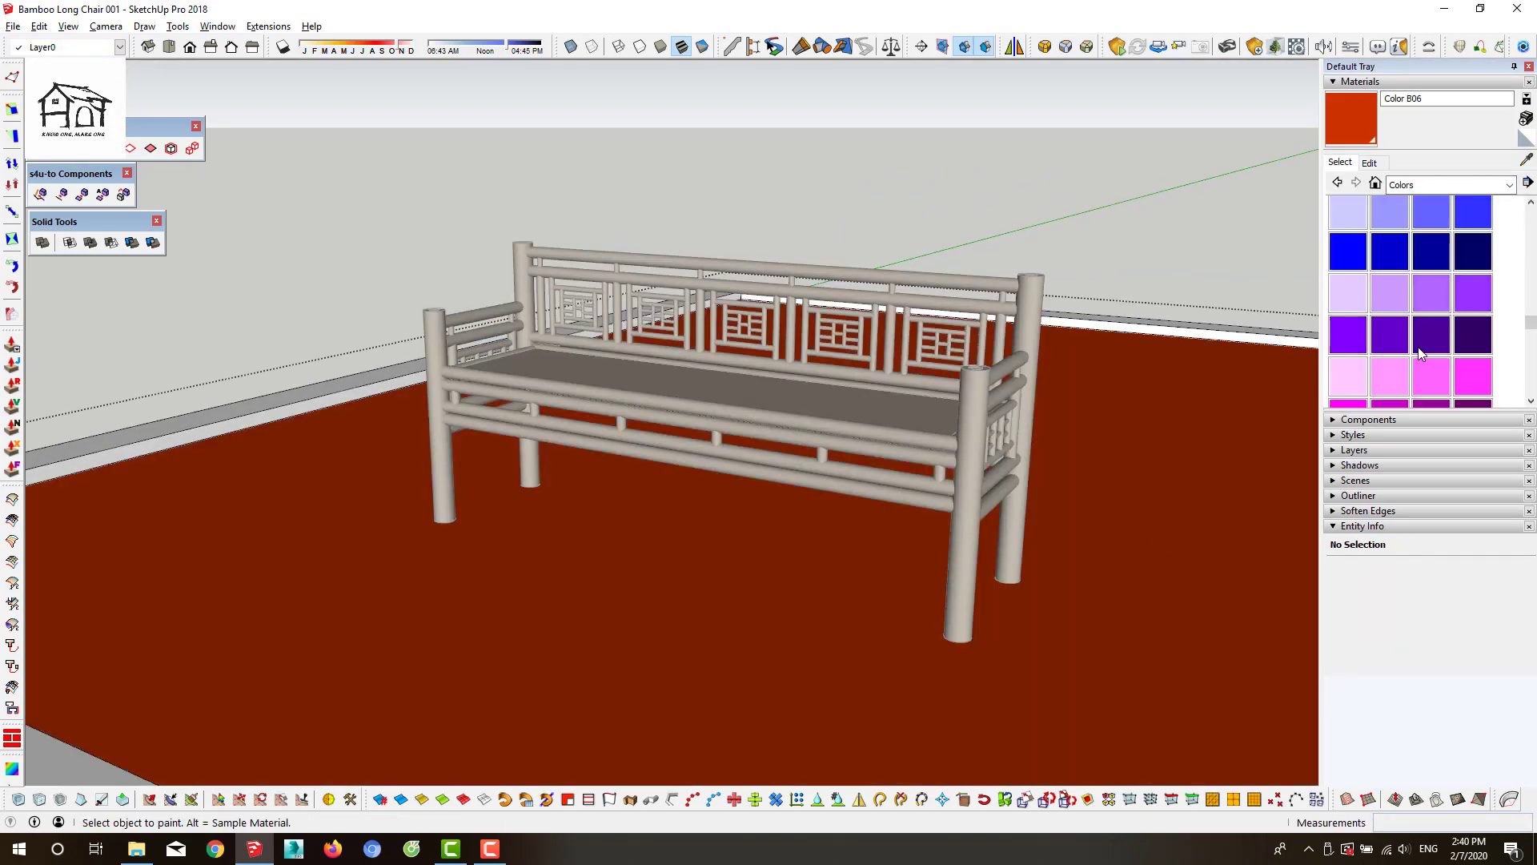
scroll(1419, 347, down, 3)
scroll(1419, 347, down, 3)
click(1428, 255)
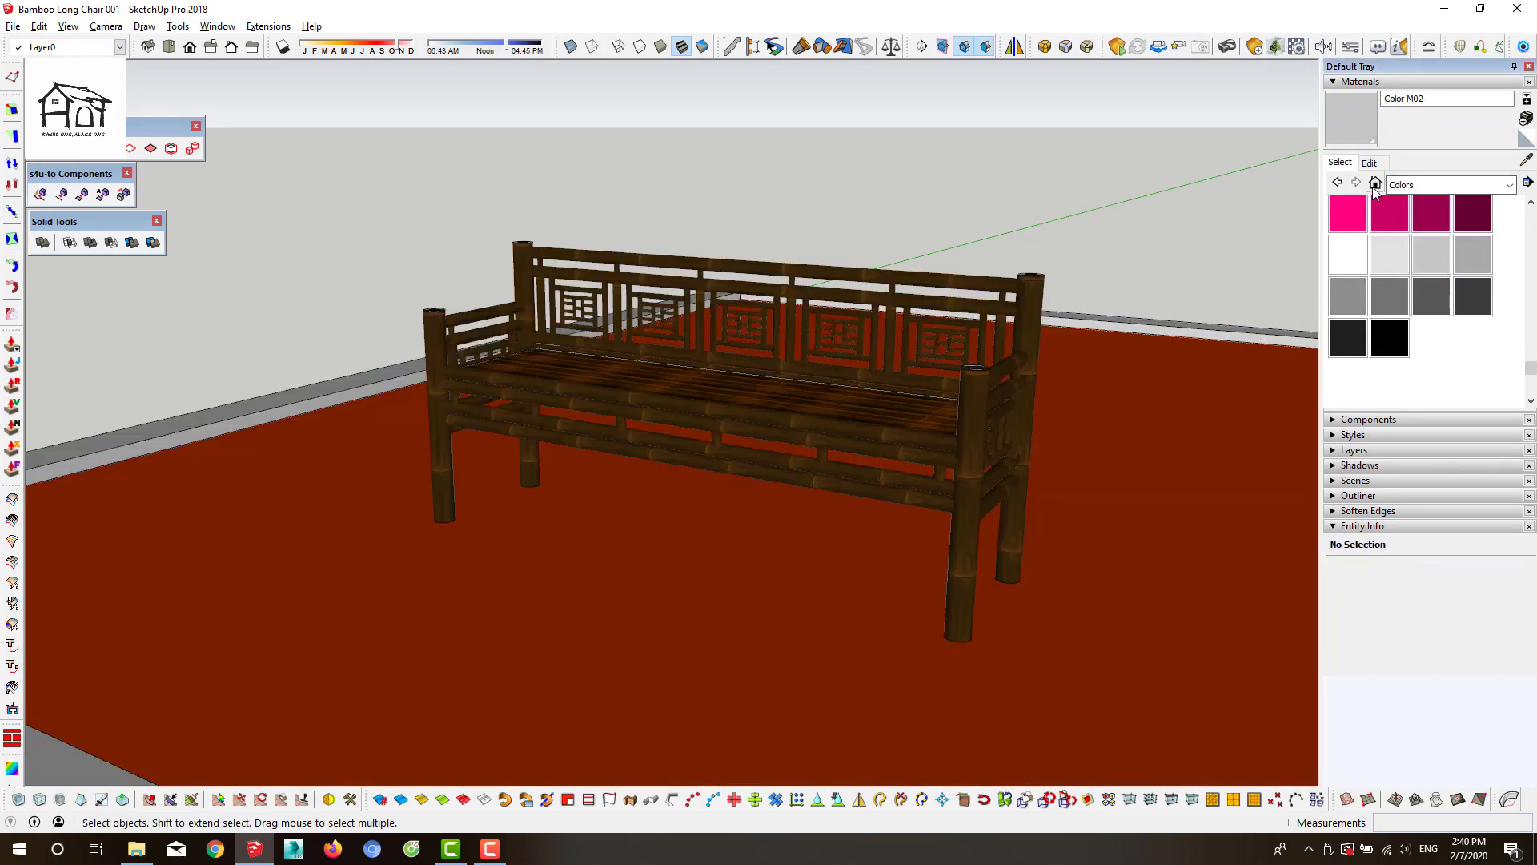
click(1375, 182)
click(1466, 323)
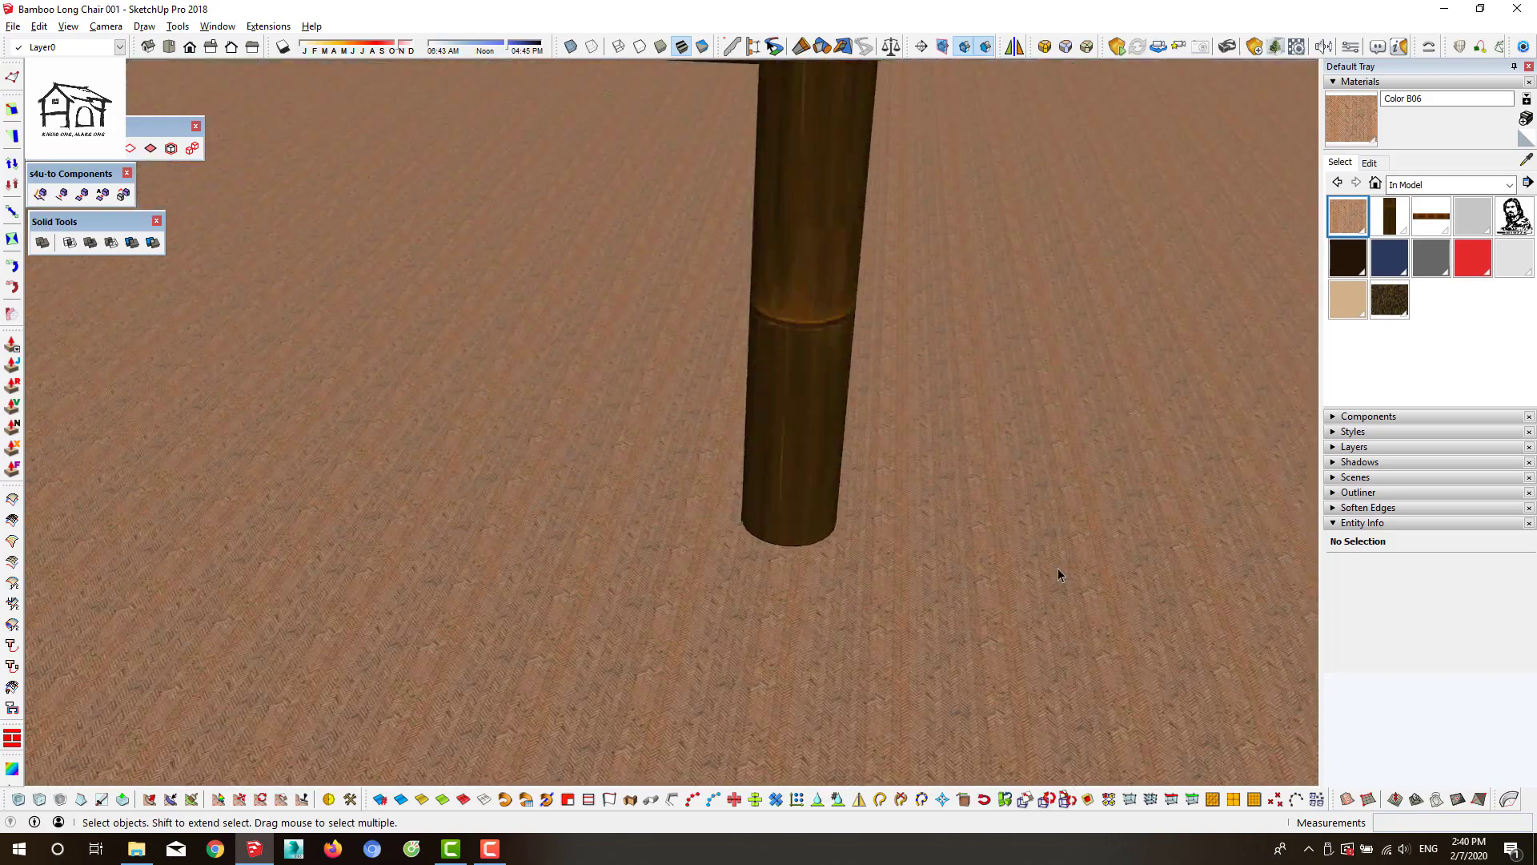
text(0mm)
key(Return)
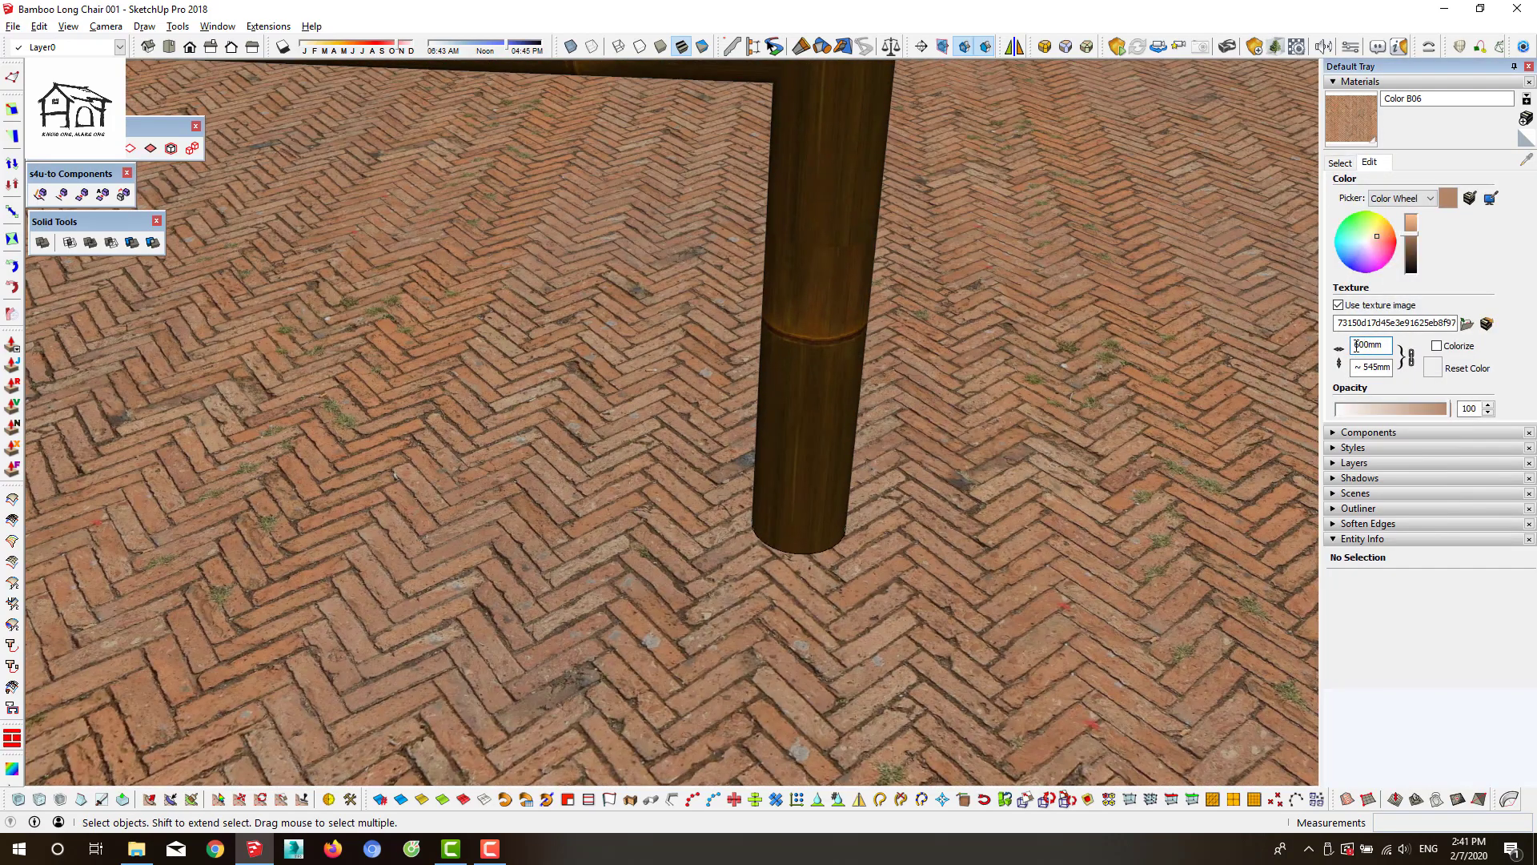
text(2)
key(Return)
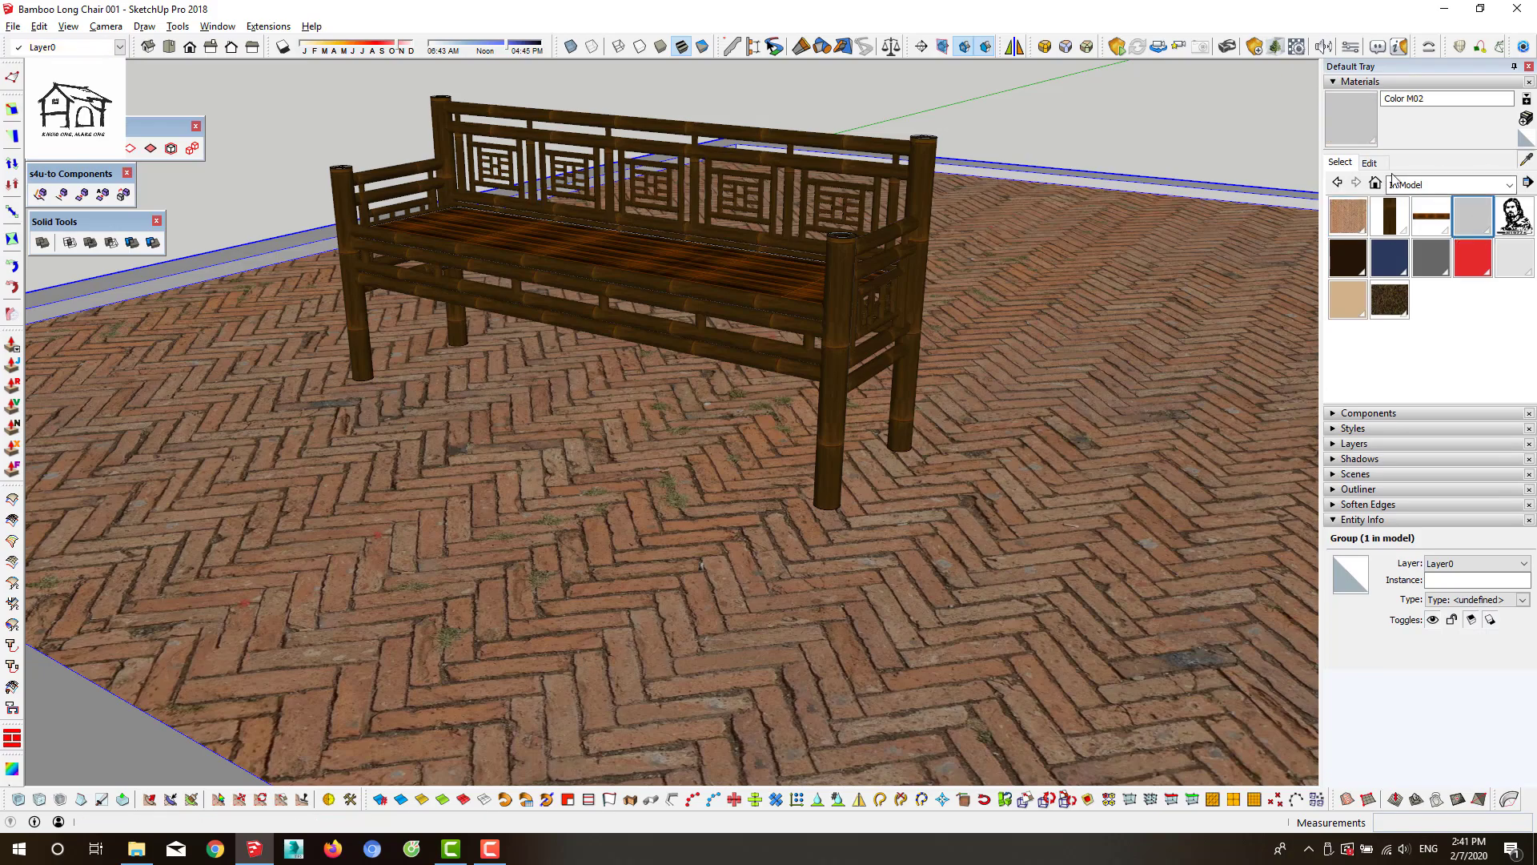
Give the grey Color M02 material the Concrete_Block_8x8_Gray.jpg texture image
click(1369, 163)
click(1467, 323)
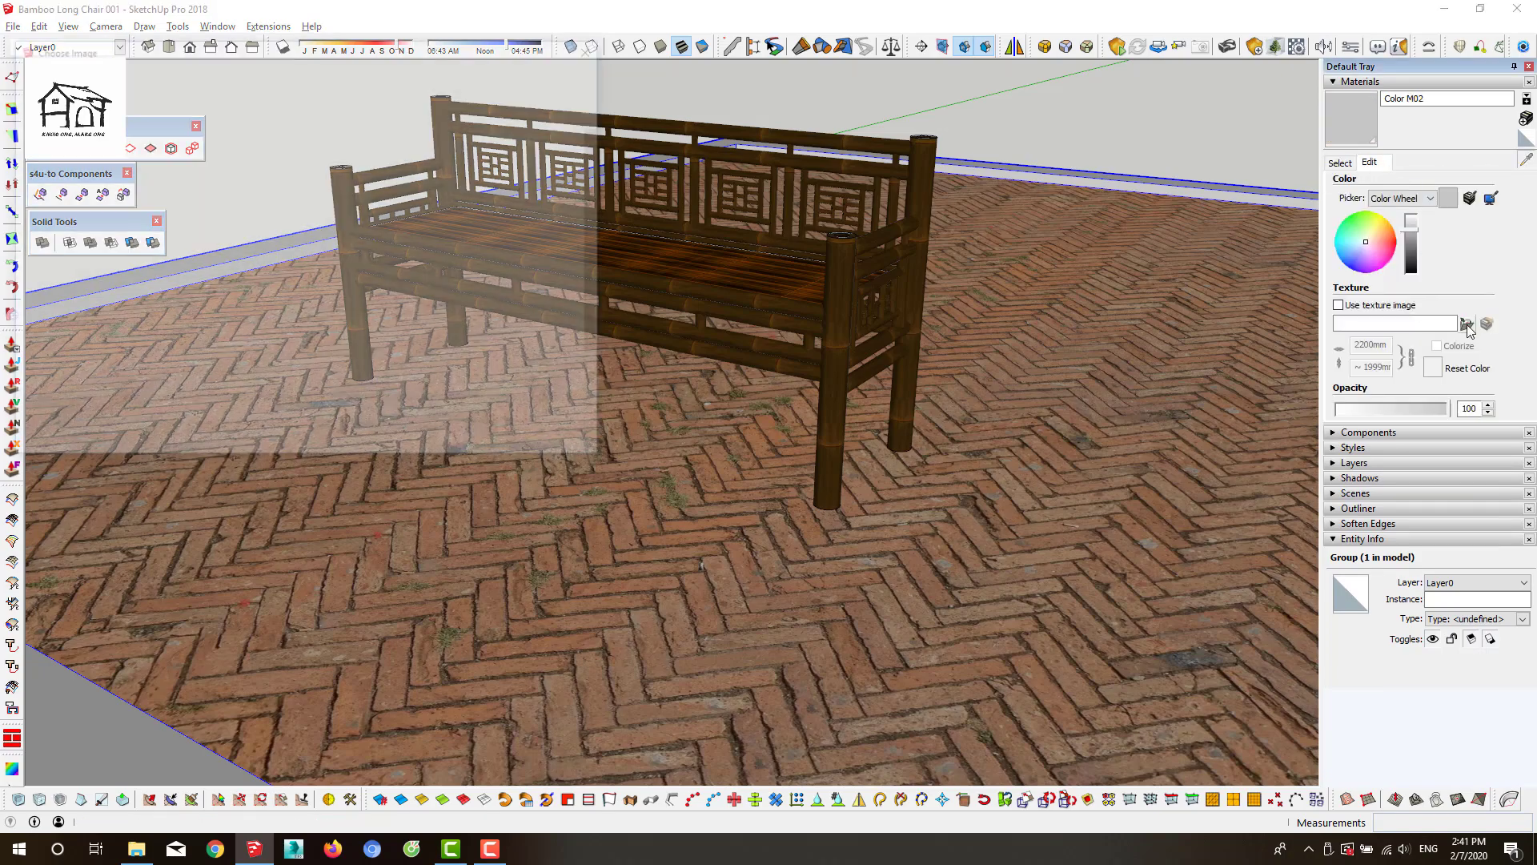
click(477, 440)
click(1467, 324)
click(595, 46)
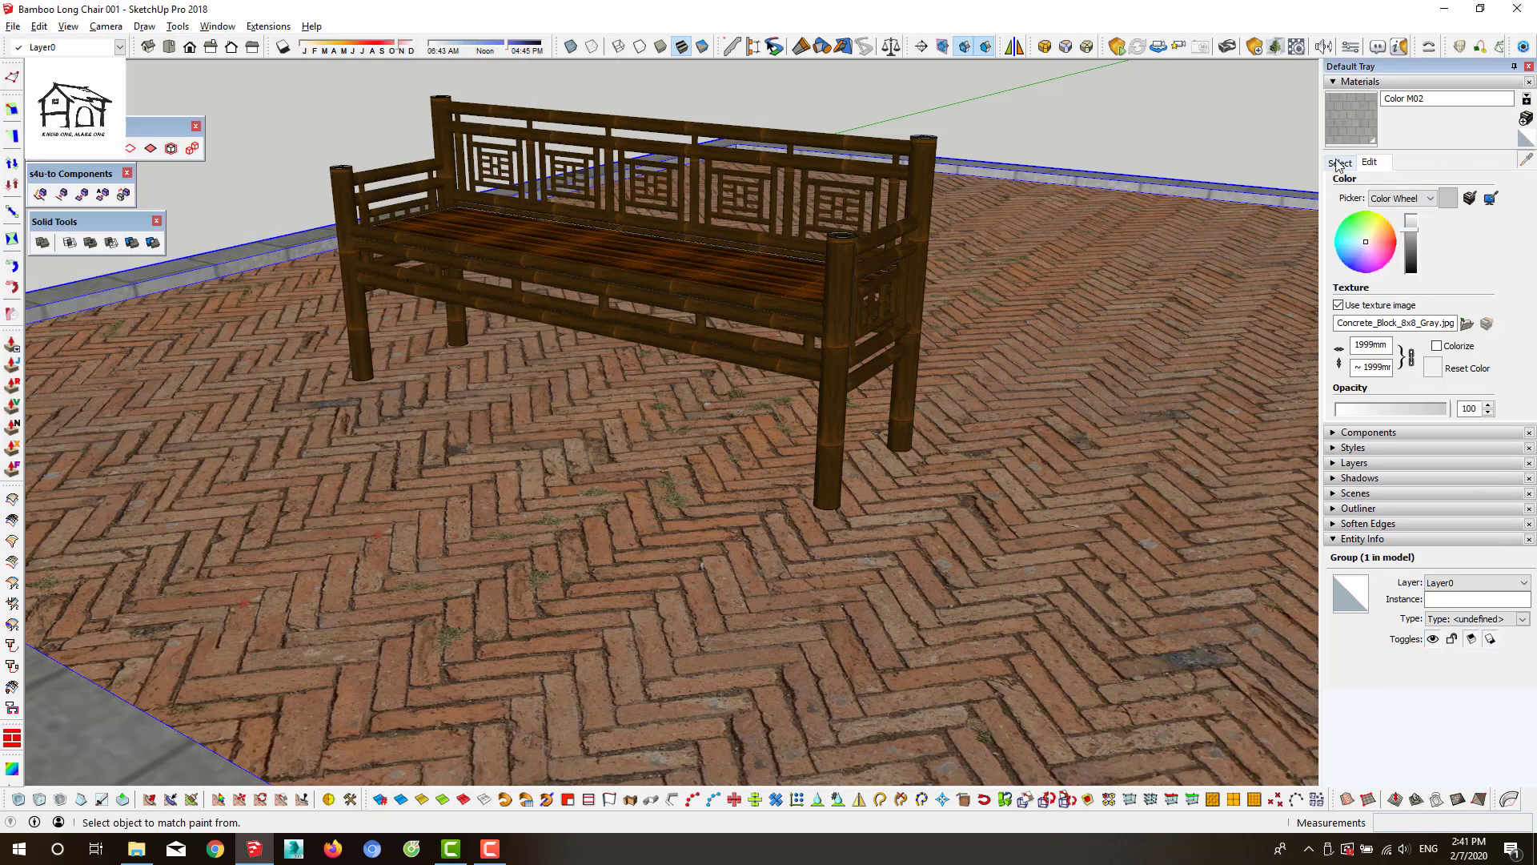
click(1340, 162)
Orbit along the curb to inspect the concrete blocks at its corner
middle_drag(1196, 370, 808, 611)
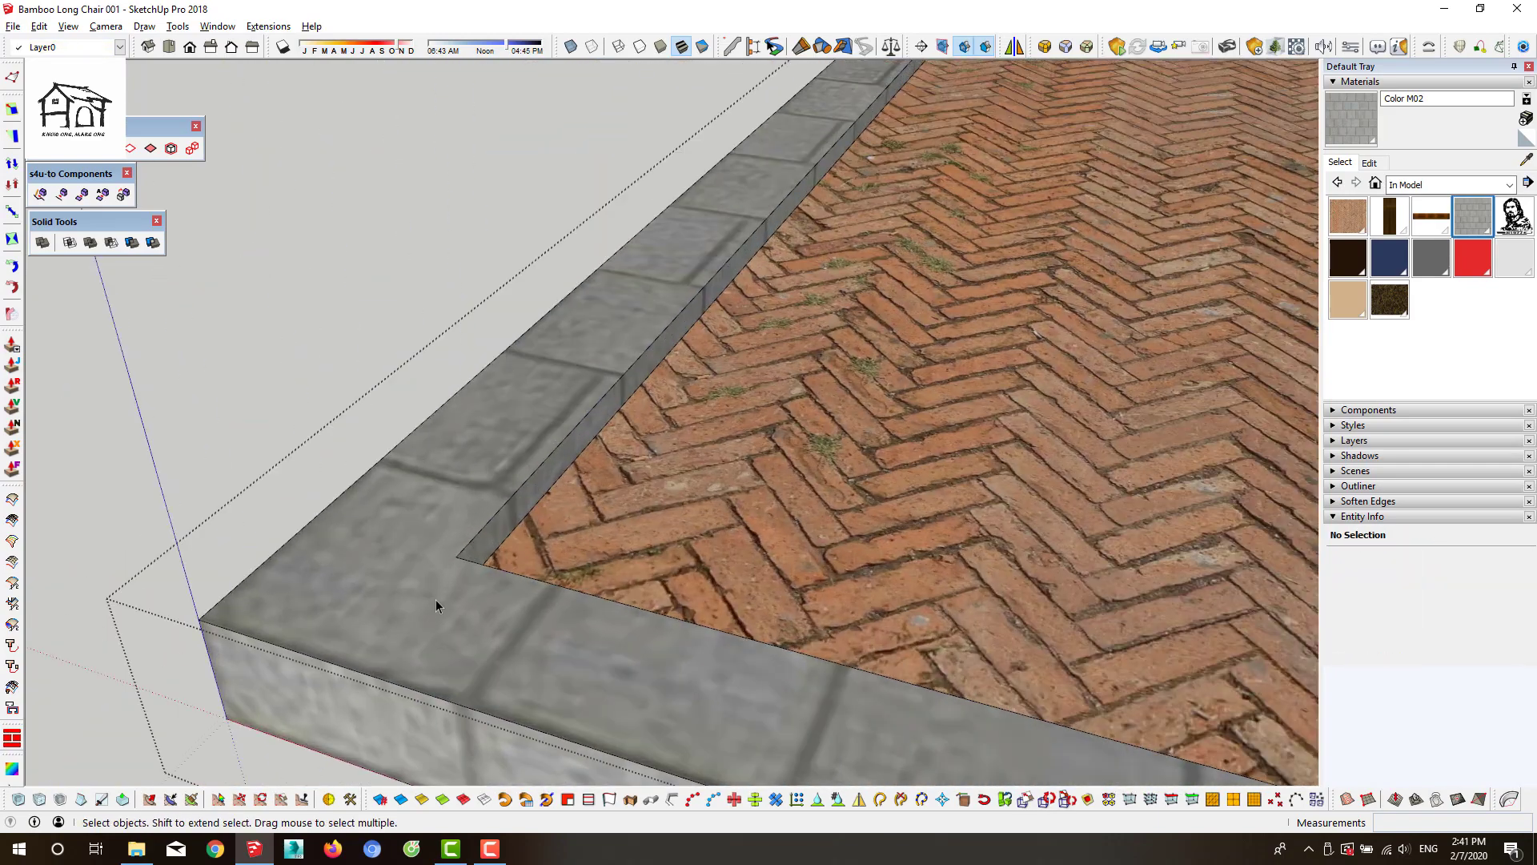
middle_drag(436, 598, 431, 622)
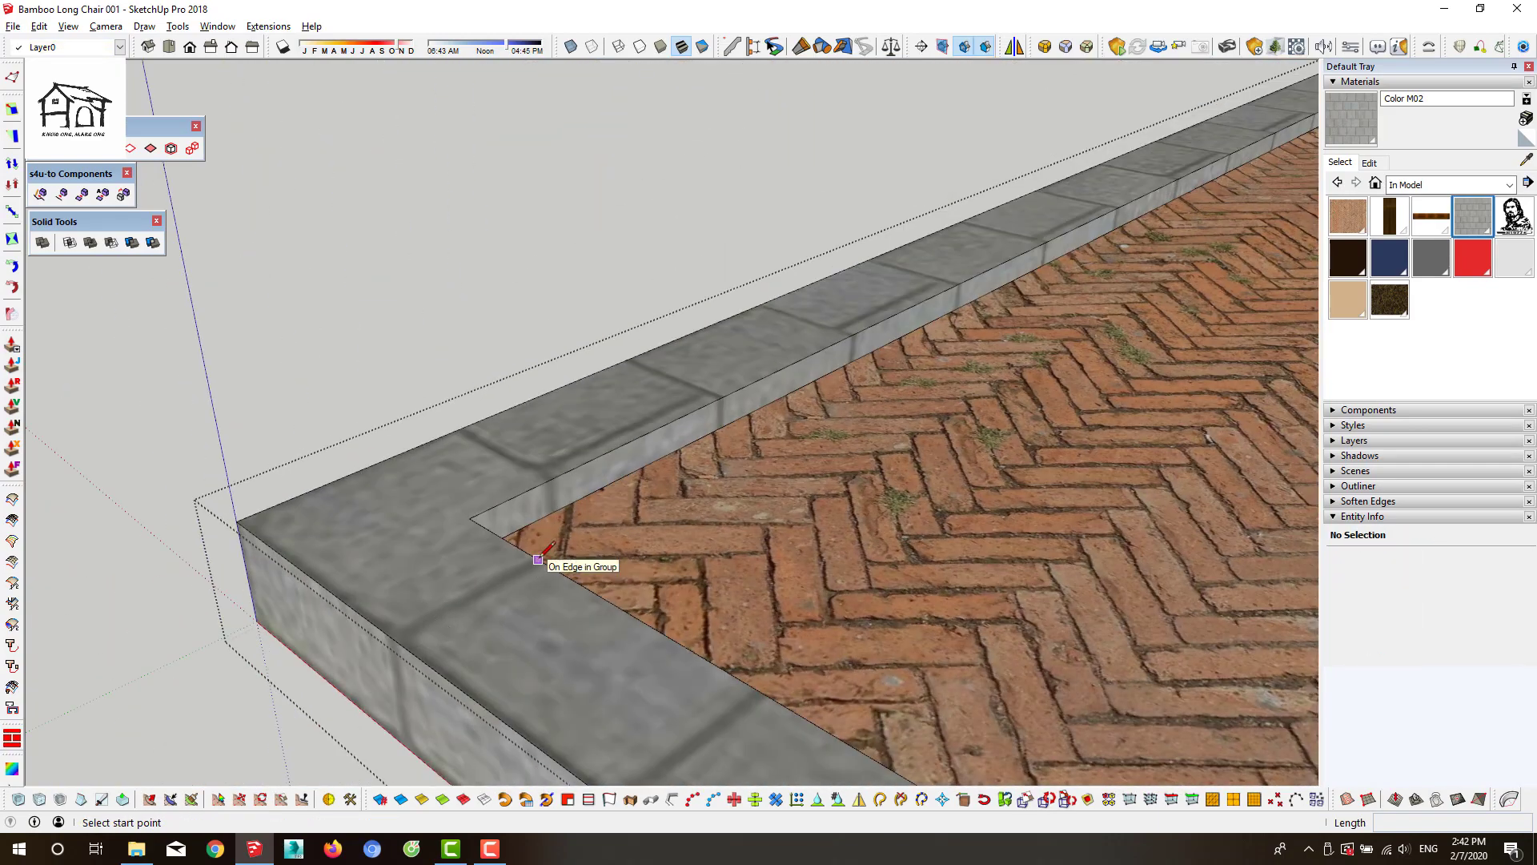
key(space)
middle_drag(593, 627, 700, 470)
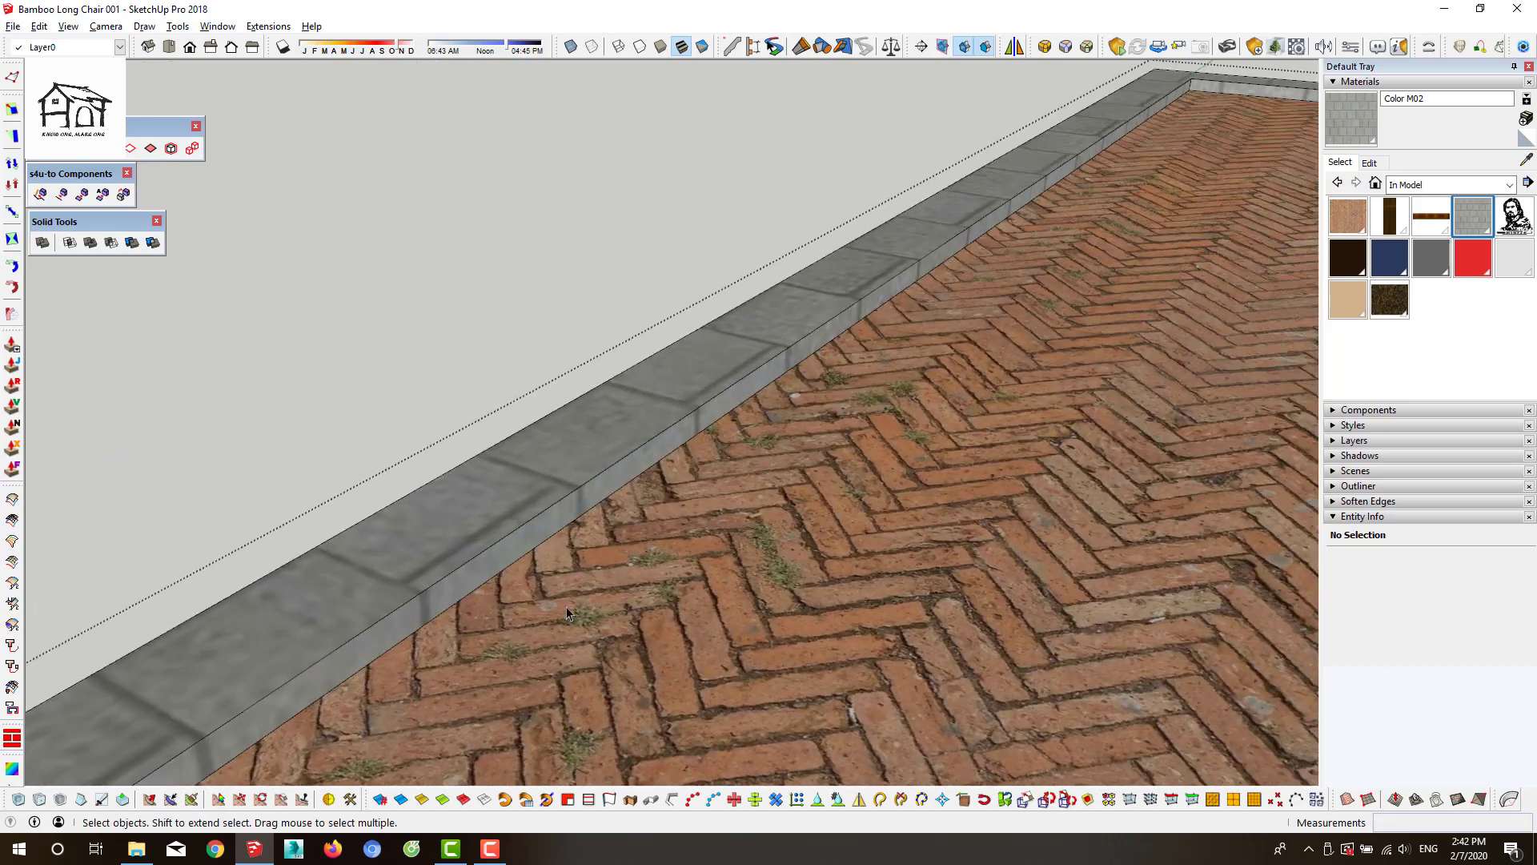
middle_drag(565, 607, 939, 290)
Reposition the concrete block texture on the first curb top face
scroll(939, 289, up, 3)
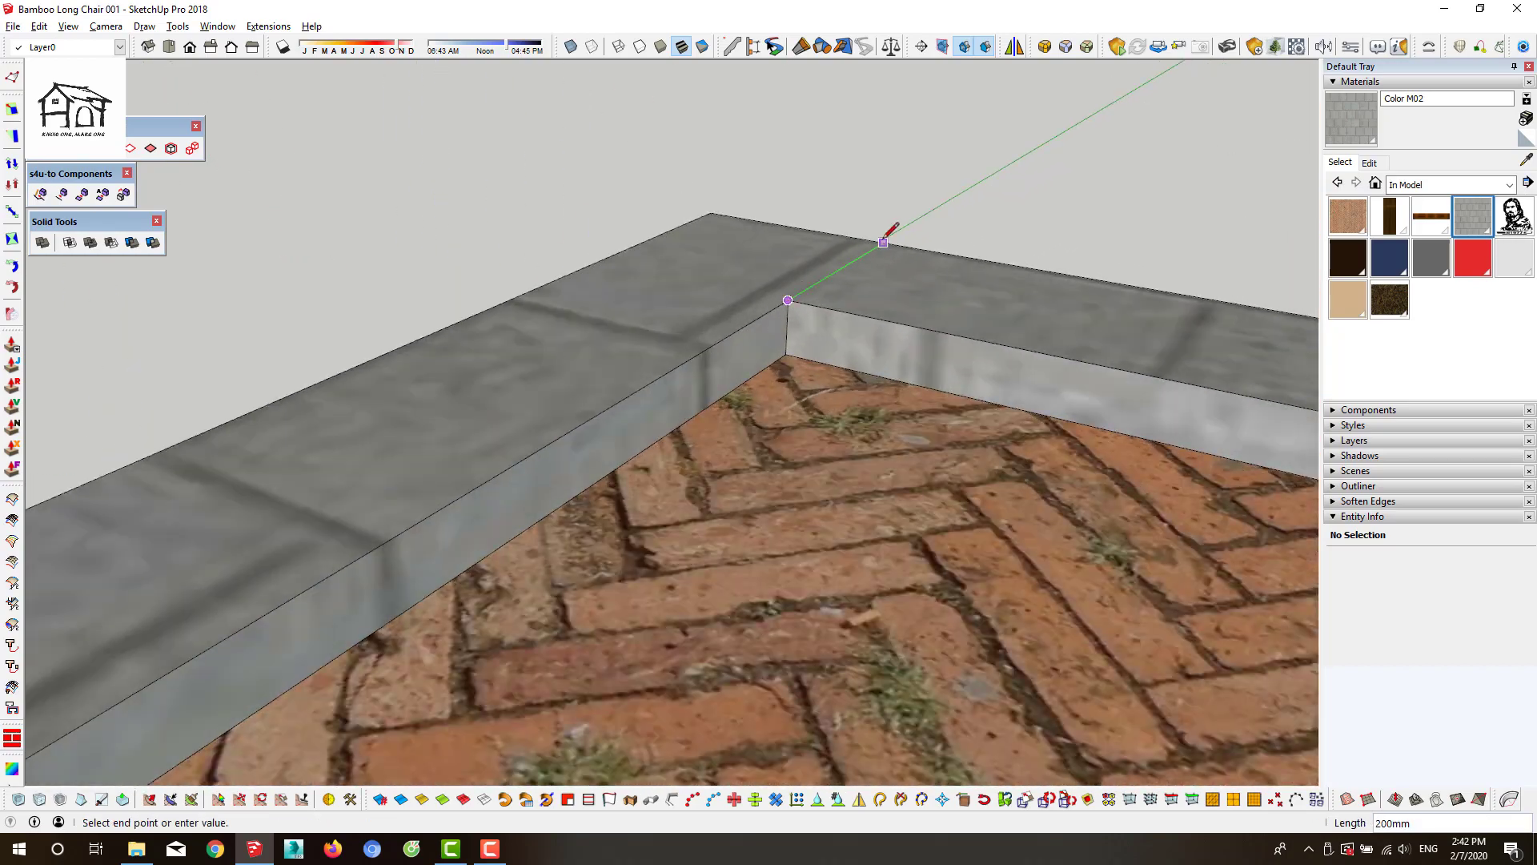
right_click(747, 273)
click(814, 274)
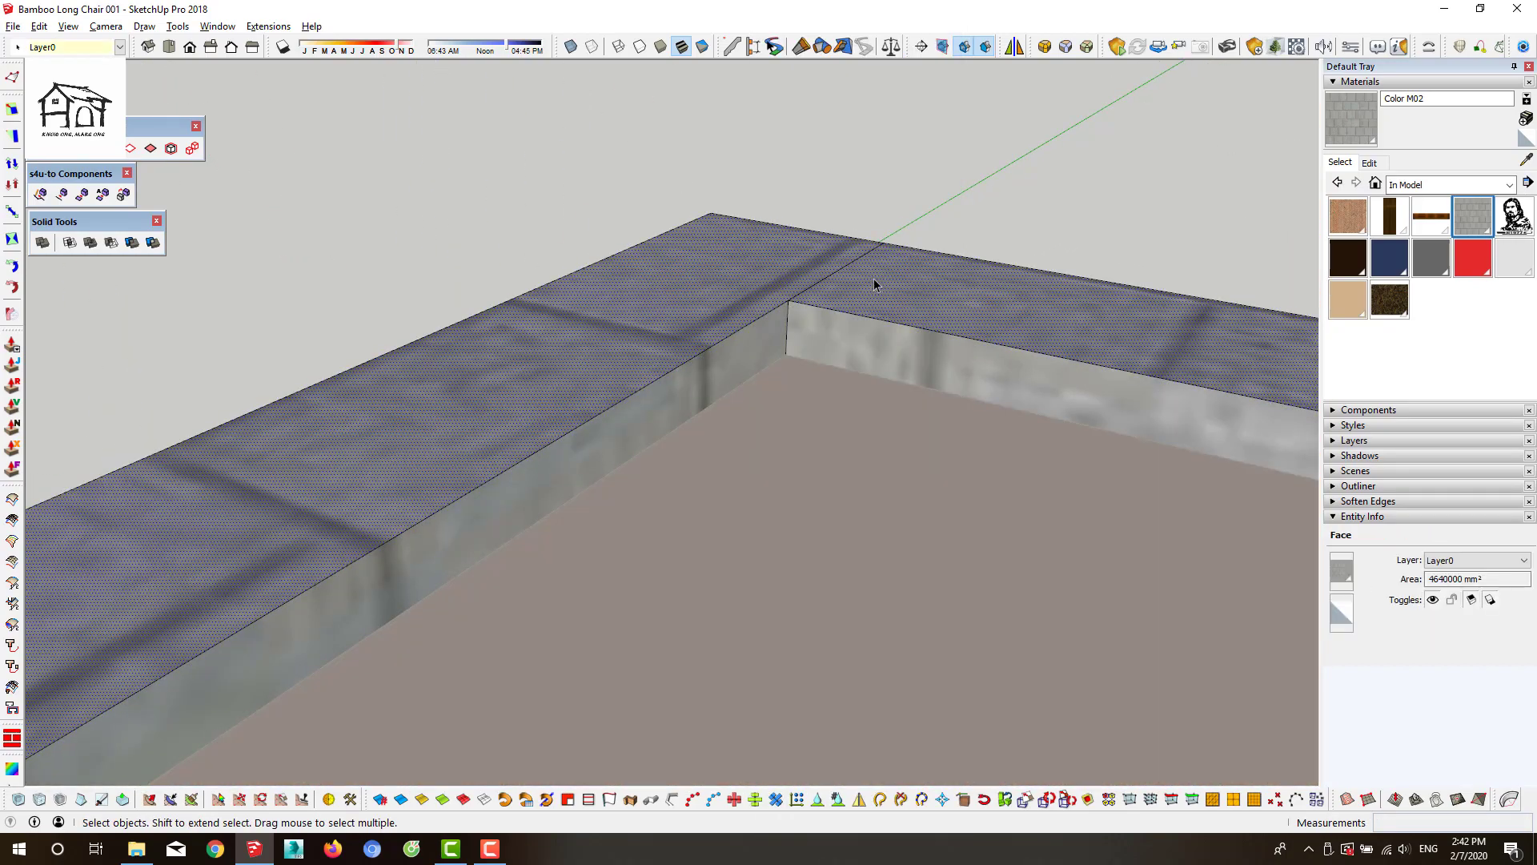
scroll(873, 277, down, 5)
scroll(377, 625, up, 6)
click(434, 470)
right_click(434, 470)
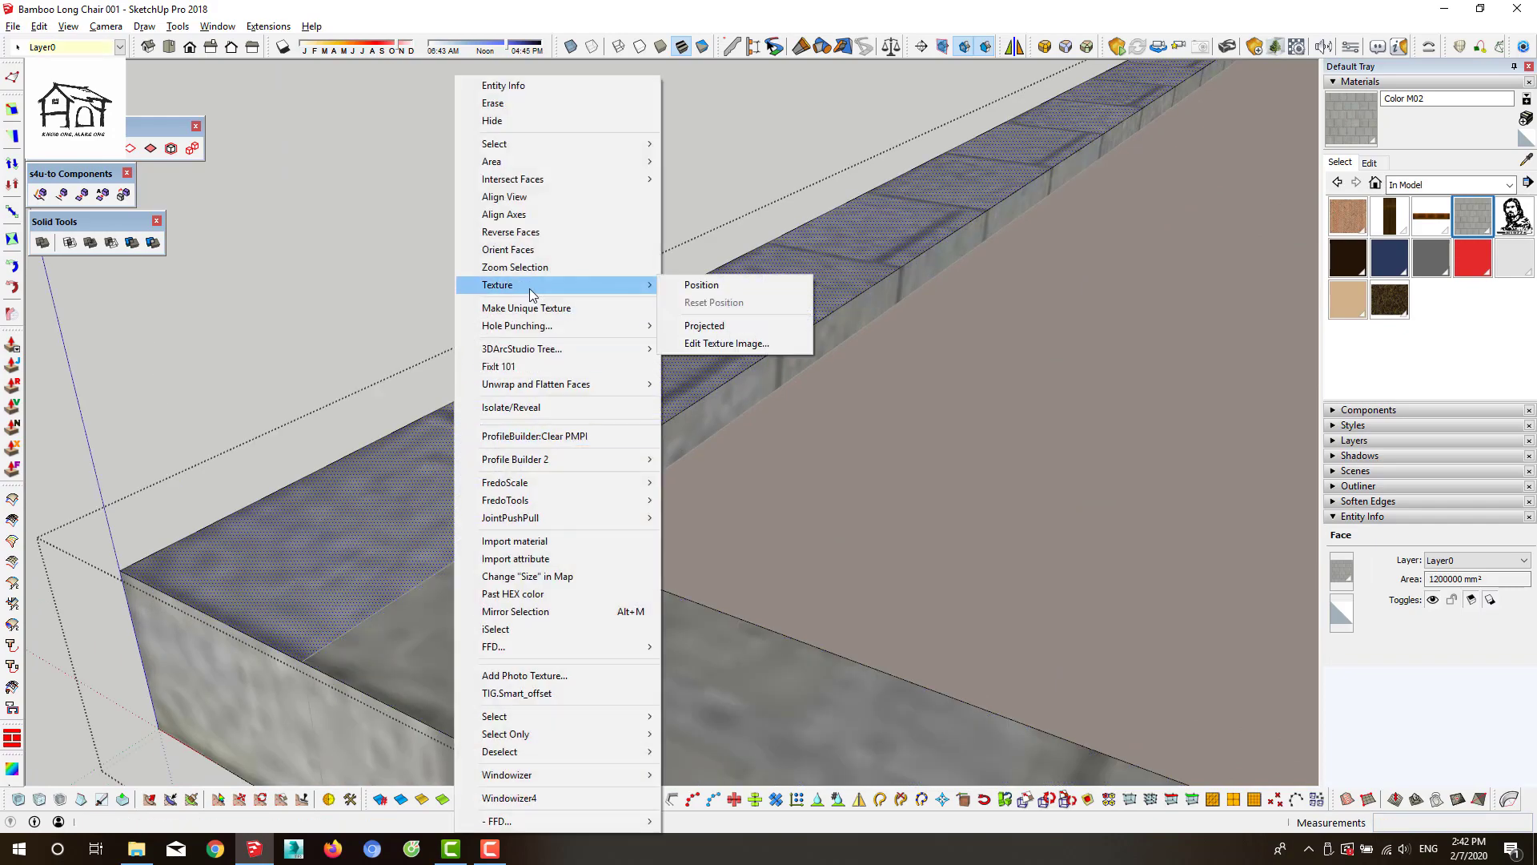
click(697, 285)
right_click(600, 319)
click(829, 380)
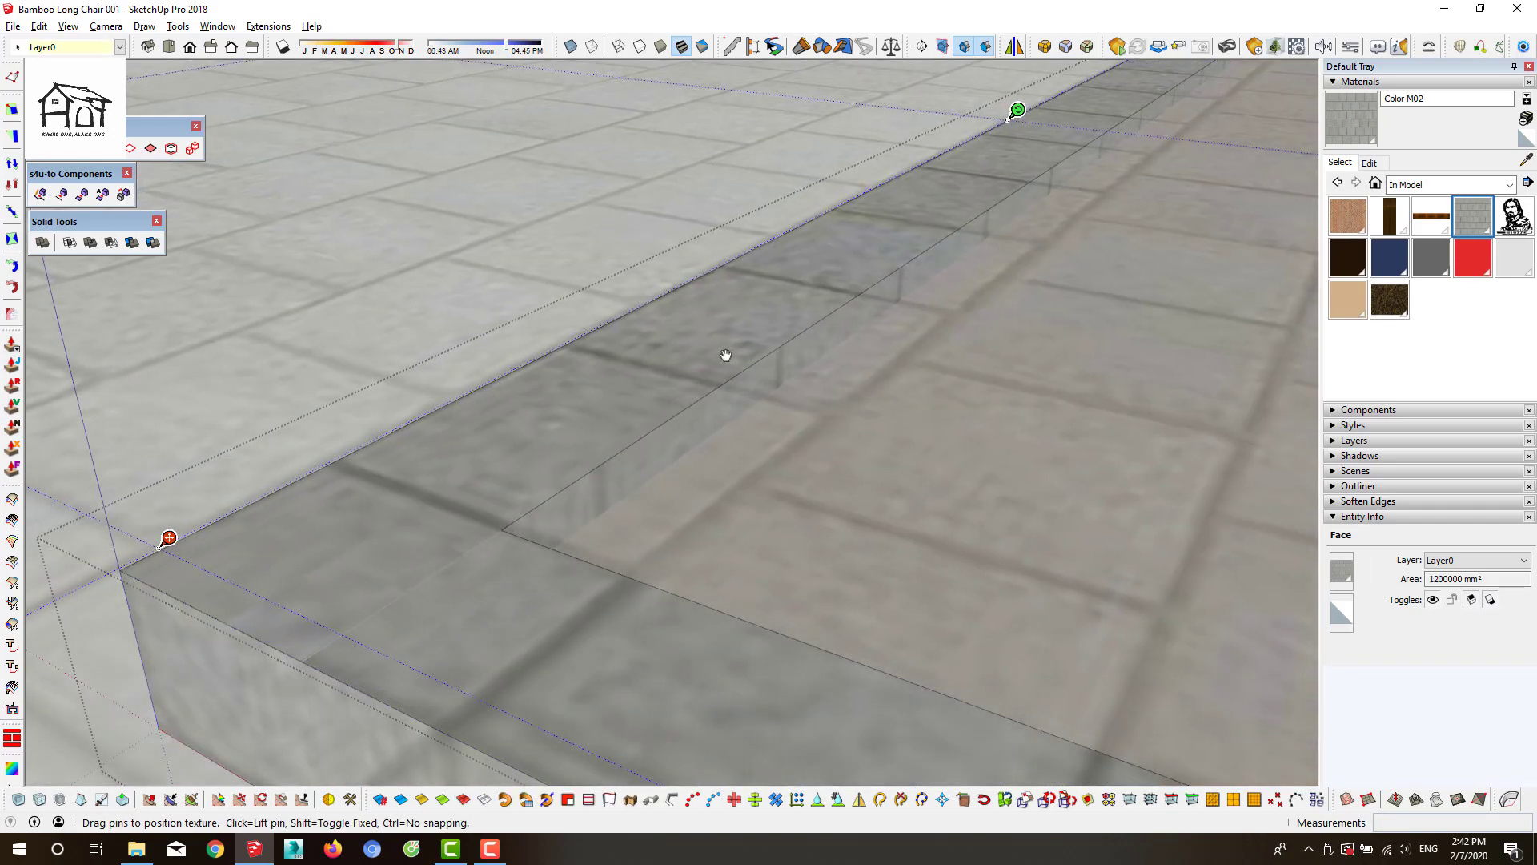
key(Return)
Look down on the curb corner and reposition the texture on the next face
key(space)
scroll(347, 546, down, 4)
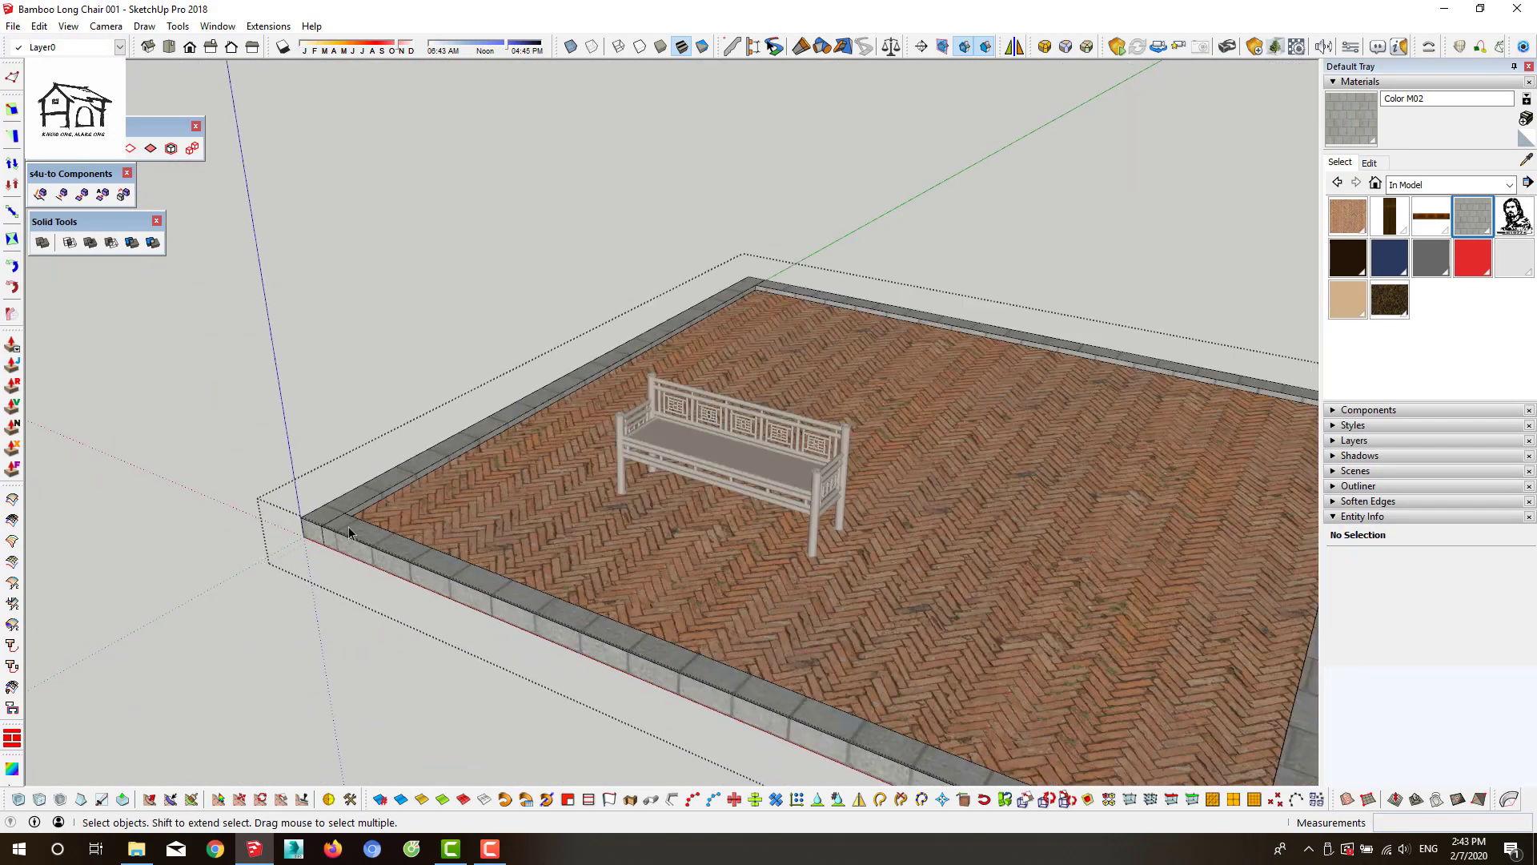
scroll(839, 684, up, 6)
key(l)
click(753, 590)
scroll(1167, 199, down, 4)
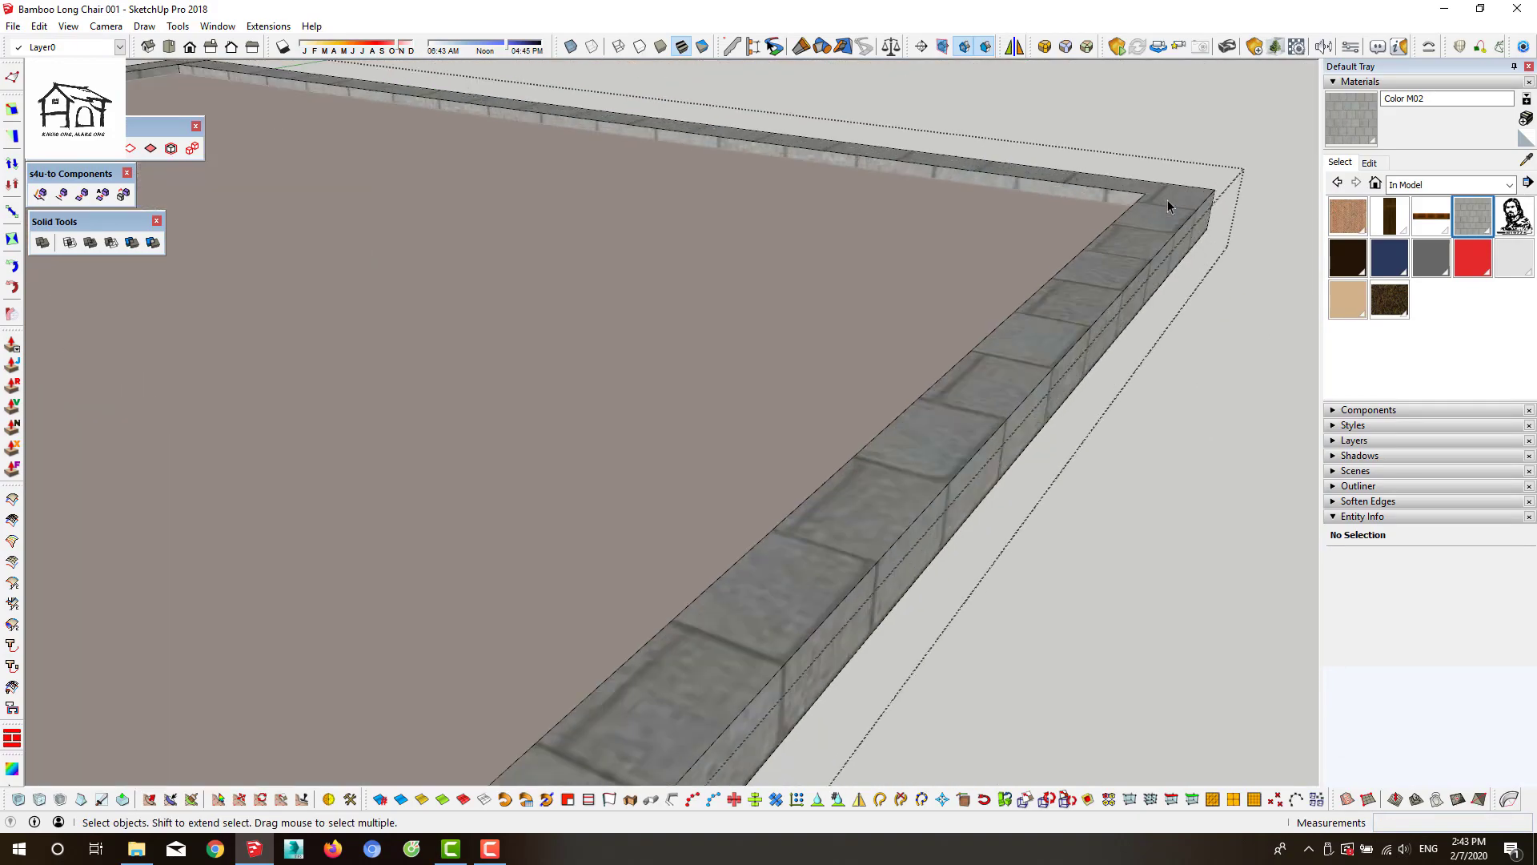
scroll(694, 496, up, 4)
scroll(738, 429, up, 3)
mouse_move(880, 496)
middle_down()
mouse_move(922, 431)
mouse_move(796, 357)
middle_up()
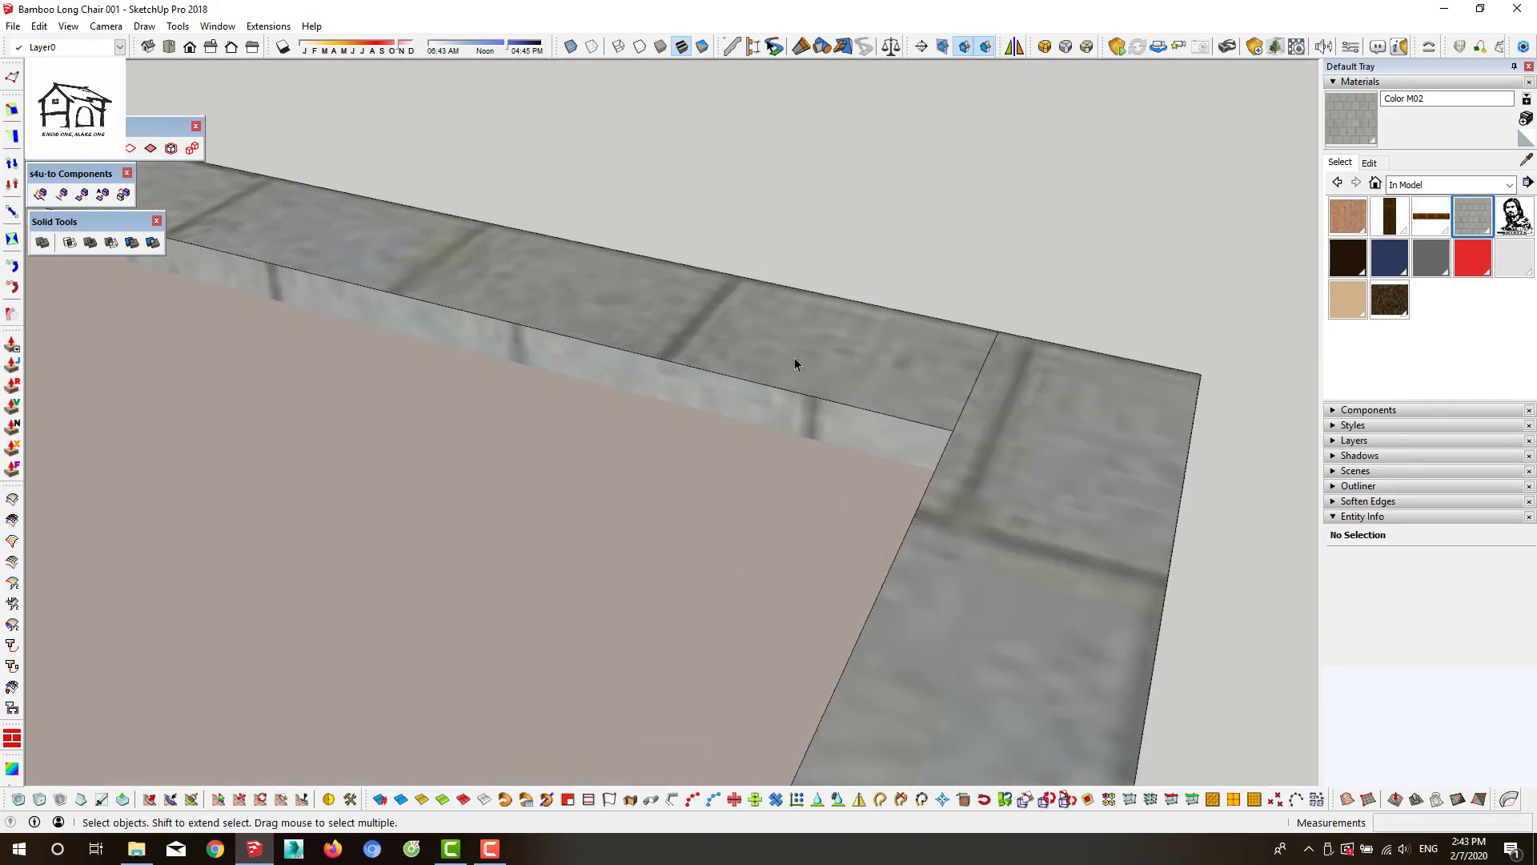
right_click(795, 357)
click(865, 347)
key(Return)
Shift the block texture on another curb face so joints line up at the corner
scroll(801, 360, down, 3)
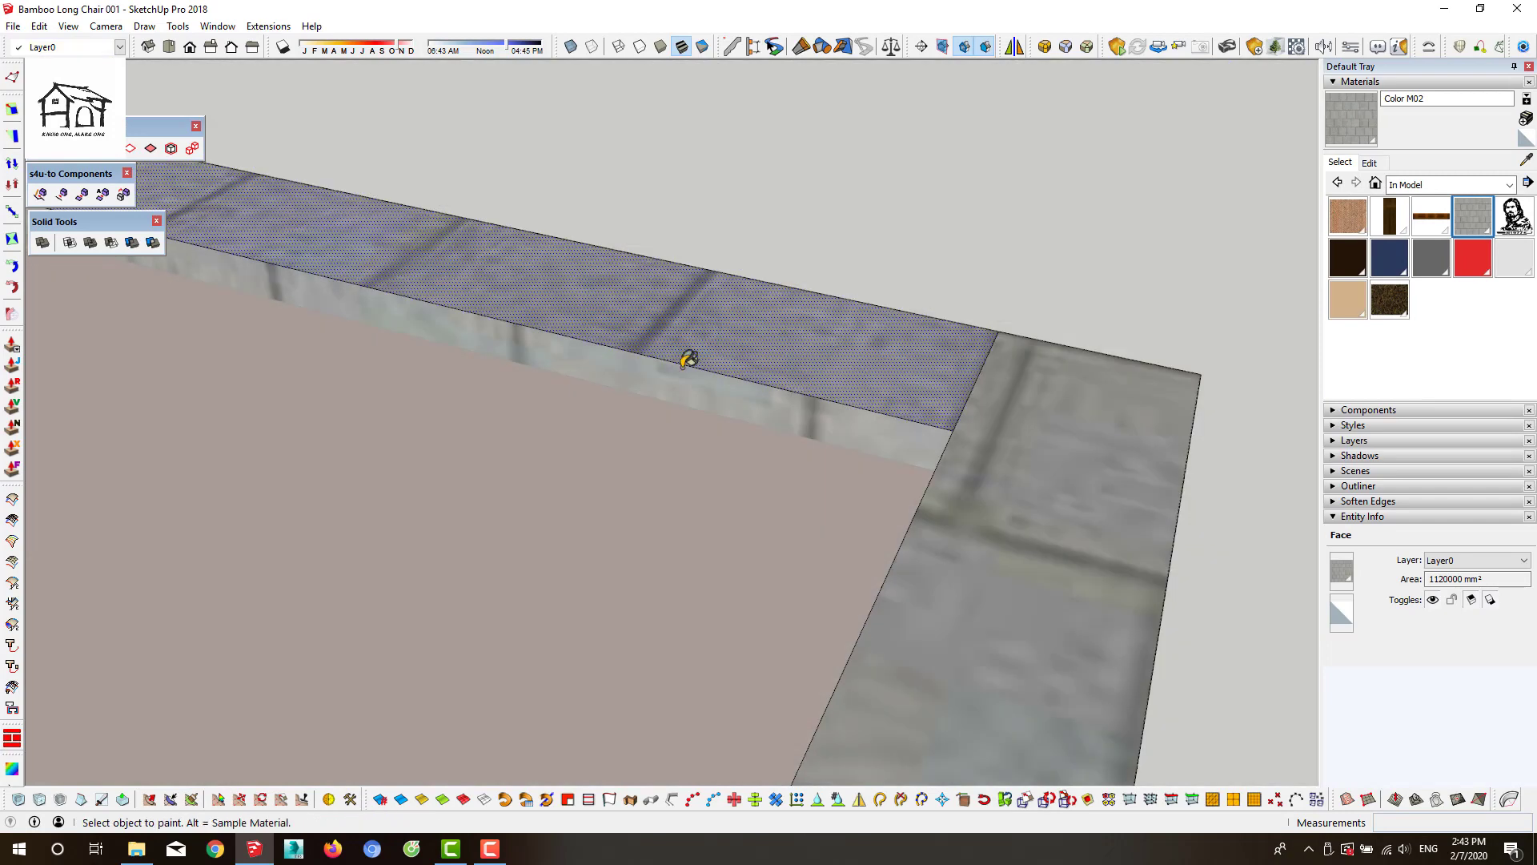
key(space)
scroll(752, 463, down, 2)
scroll(815, 474, up, 2)
right_click(815, 474)
click(880, 303)
scroll(820, 484, up, 3)
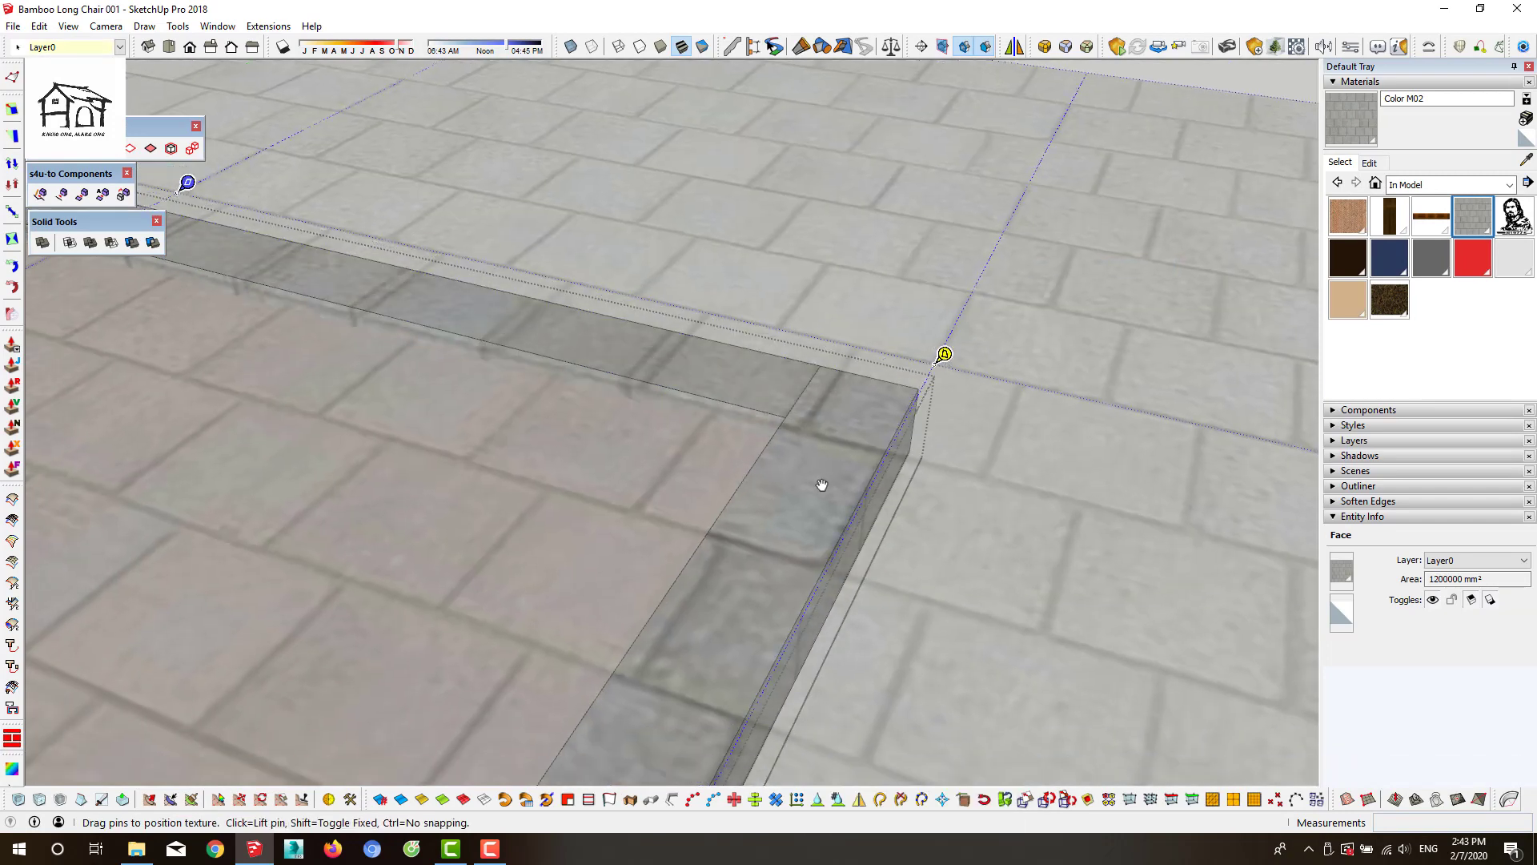
scroll(775, 408, up, 2)
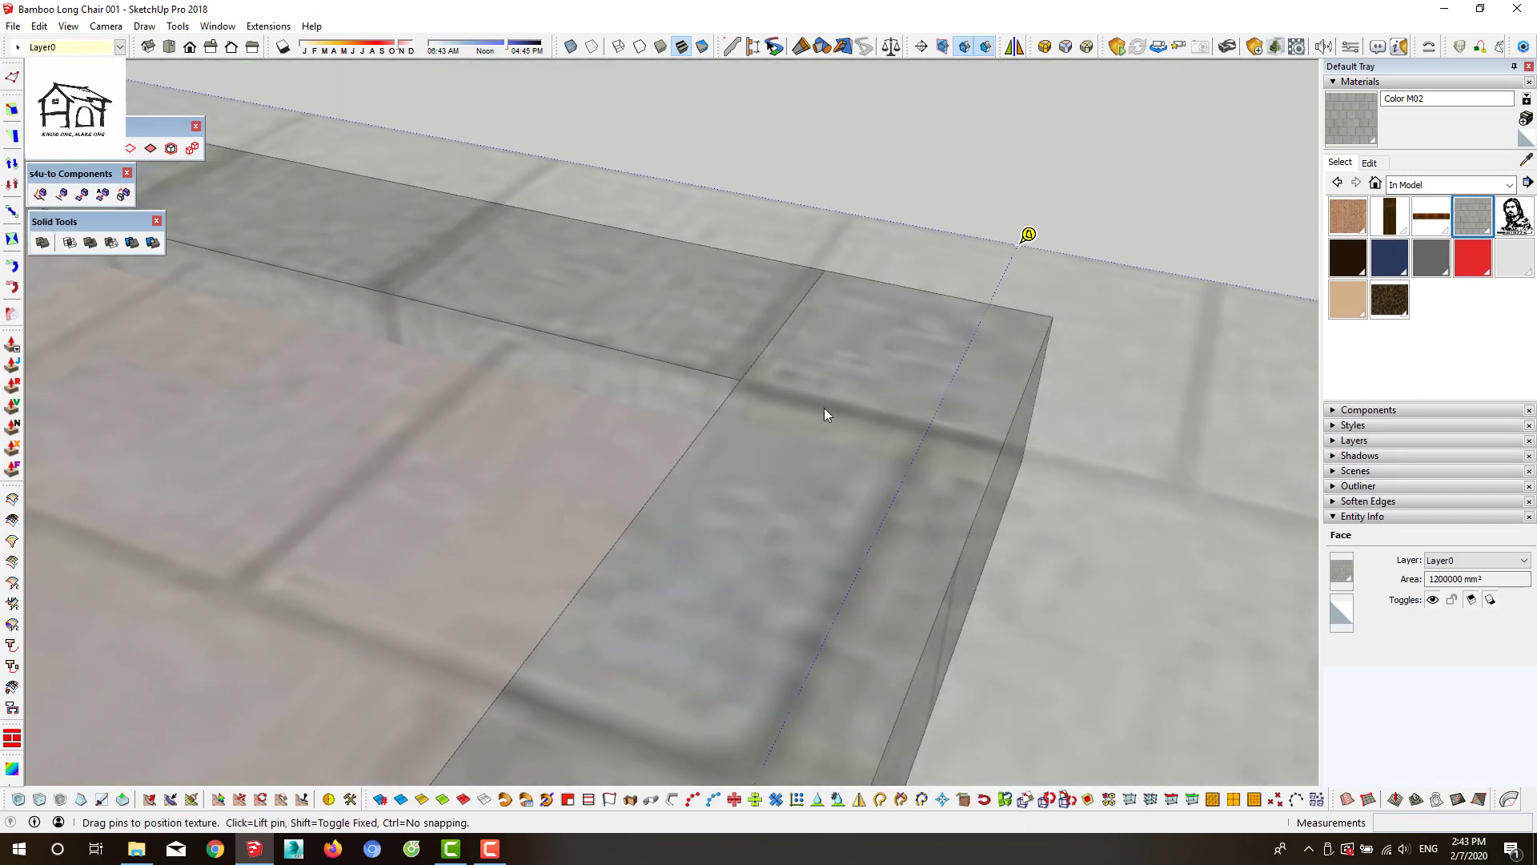
mouse_move(827, 414)
mouse_down()
mouse_move(958, 446)
mouse_move(881, 353)
mouse_move(916, 302)
mouse_up()
key(Return)
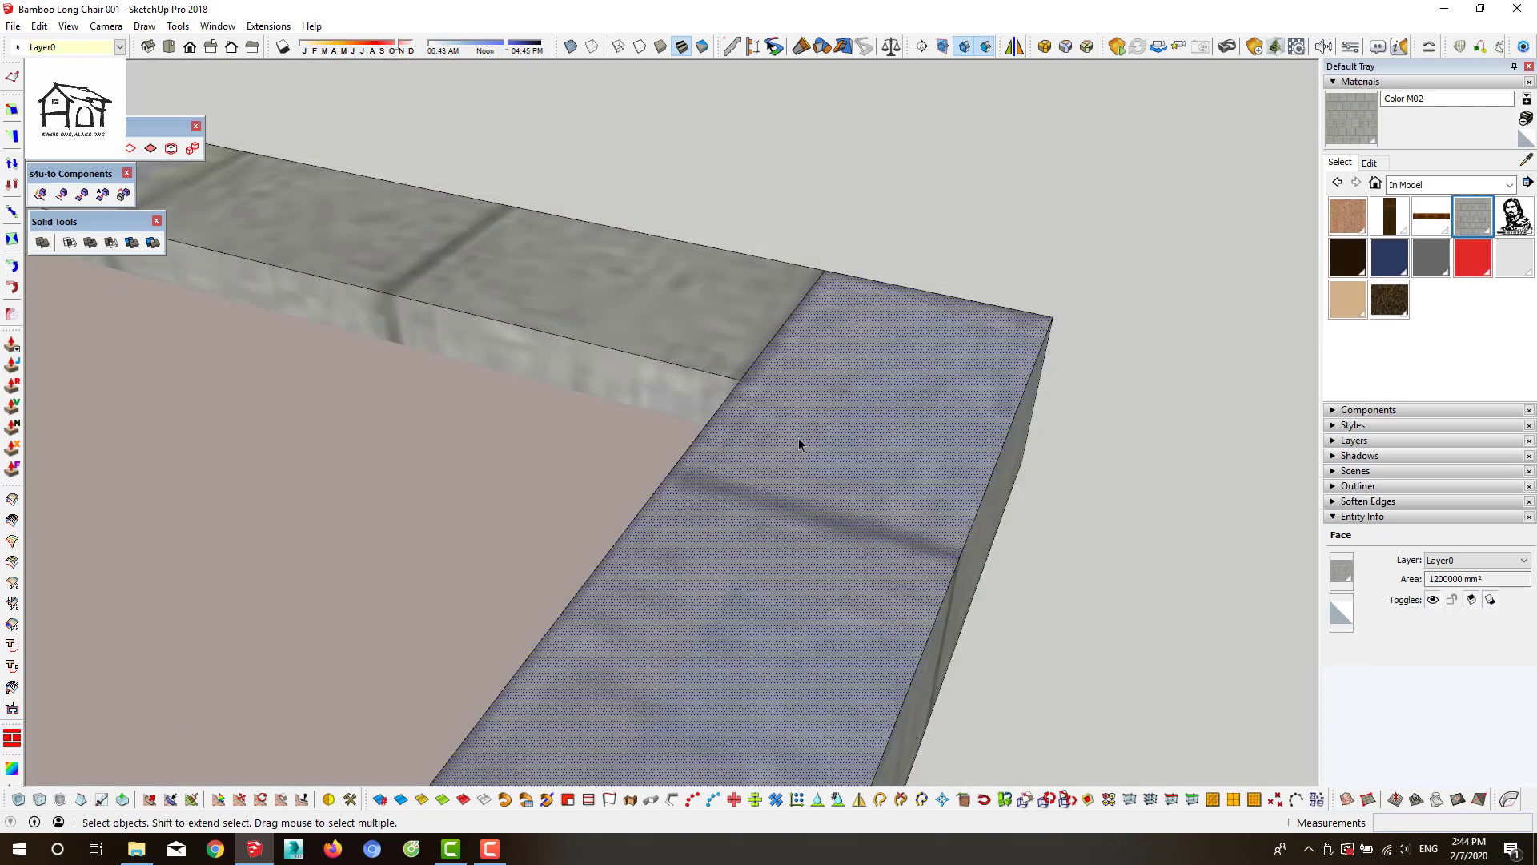
Orbit around the corner and realign the texture on the remaining curb face
mouse_move(799, 444)
middle_down()
mouse_move(932, 387)
mouse_move(972, 414)
middle_up()
right_click(973, 415)
click(1177, 285)
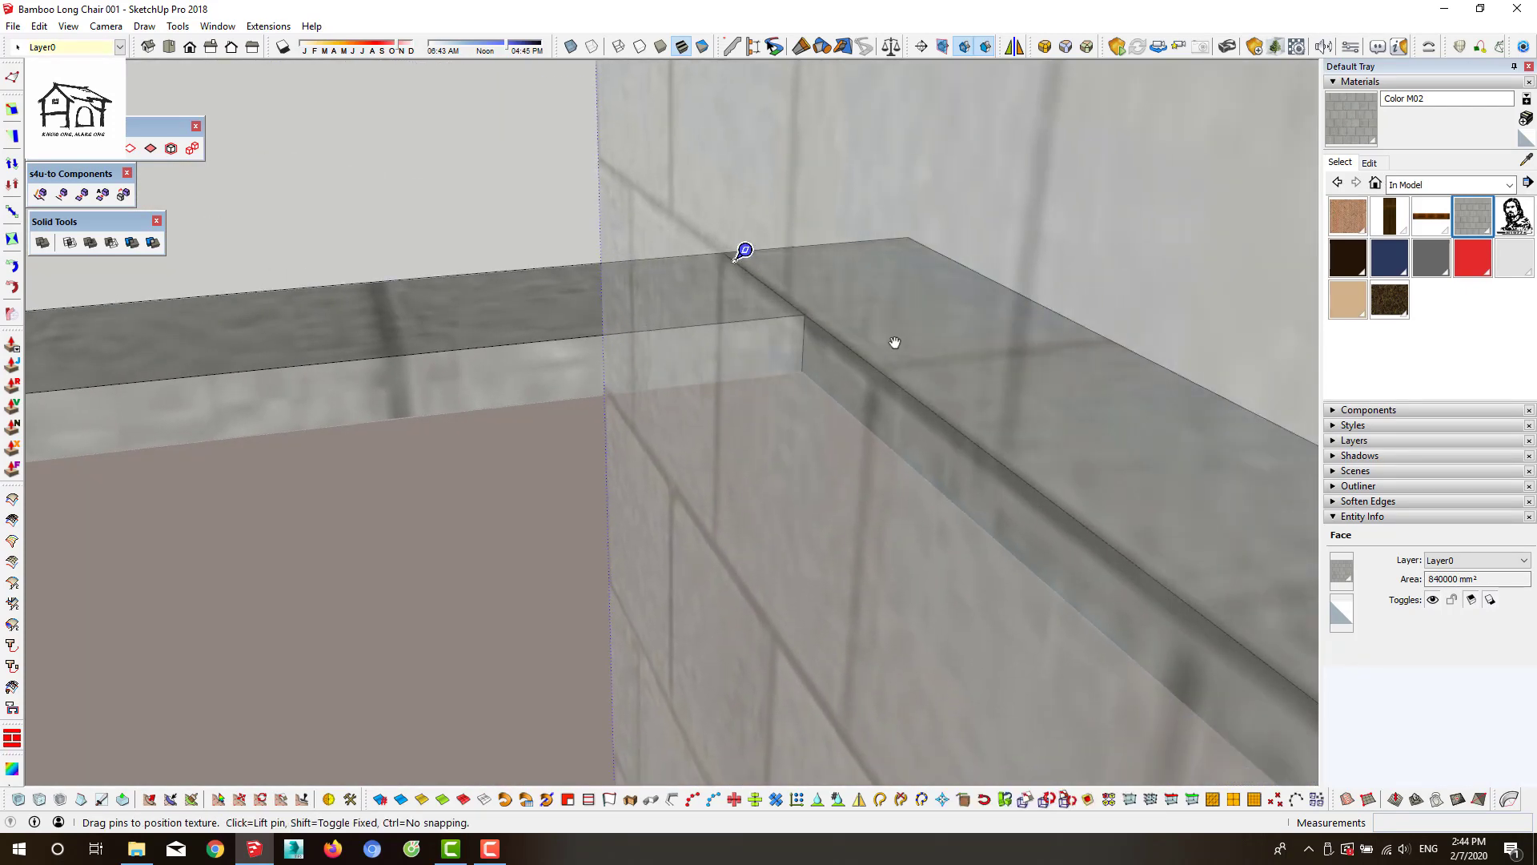
key(Return)
right_click(897, 341)
click(1034, 285)
scroll(829, 469, down, 5)
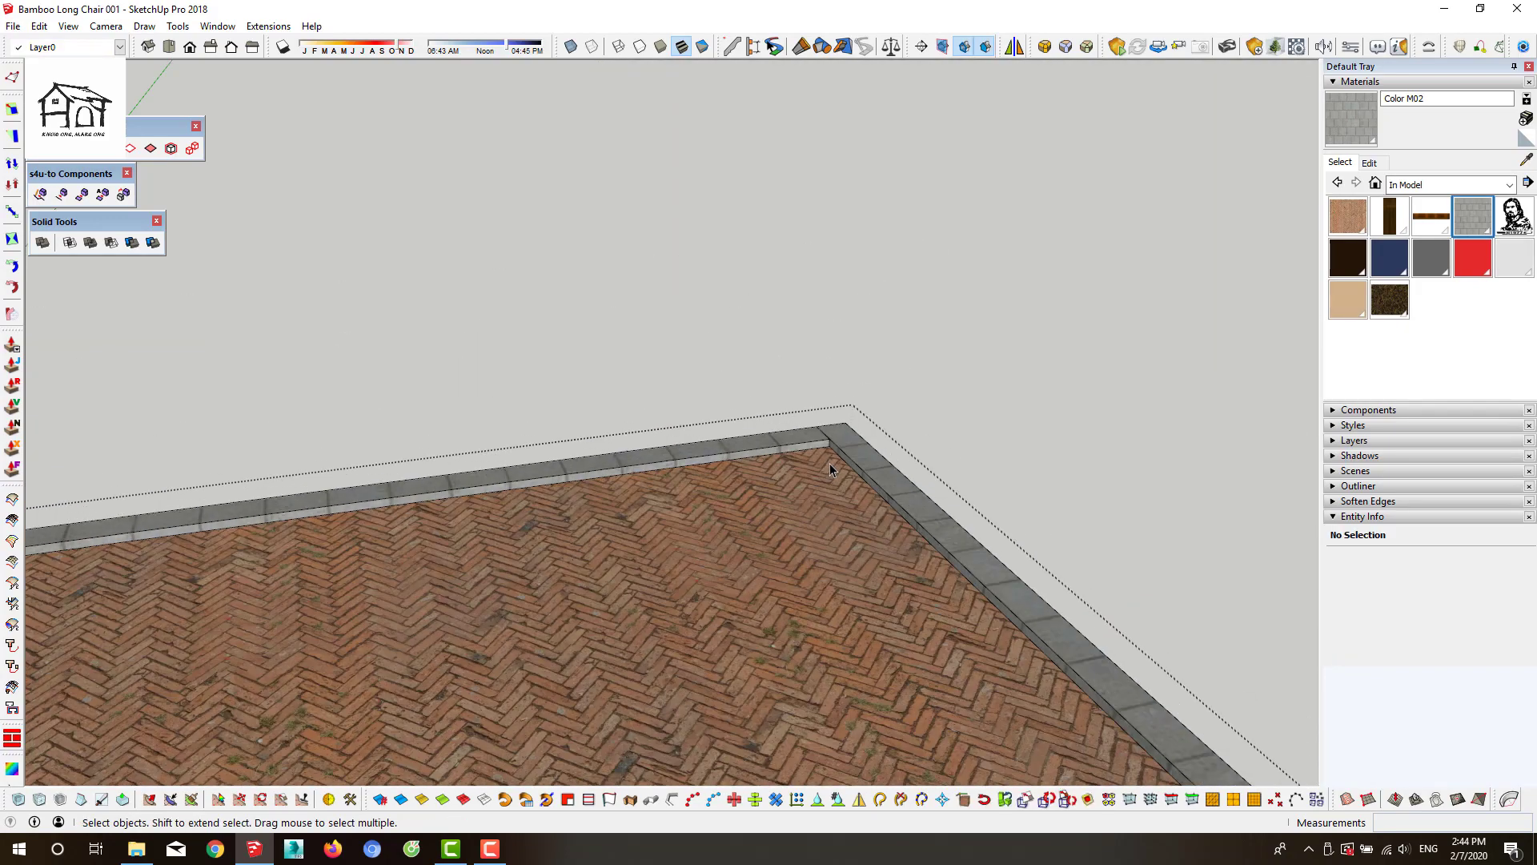
scroll(830, 469, down, 5)
scroll(512, 639, up, 5)
right_click(524, 641)
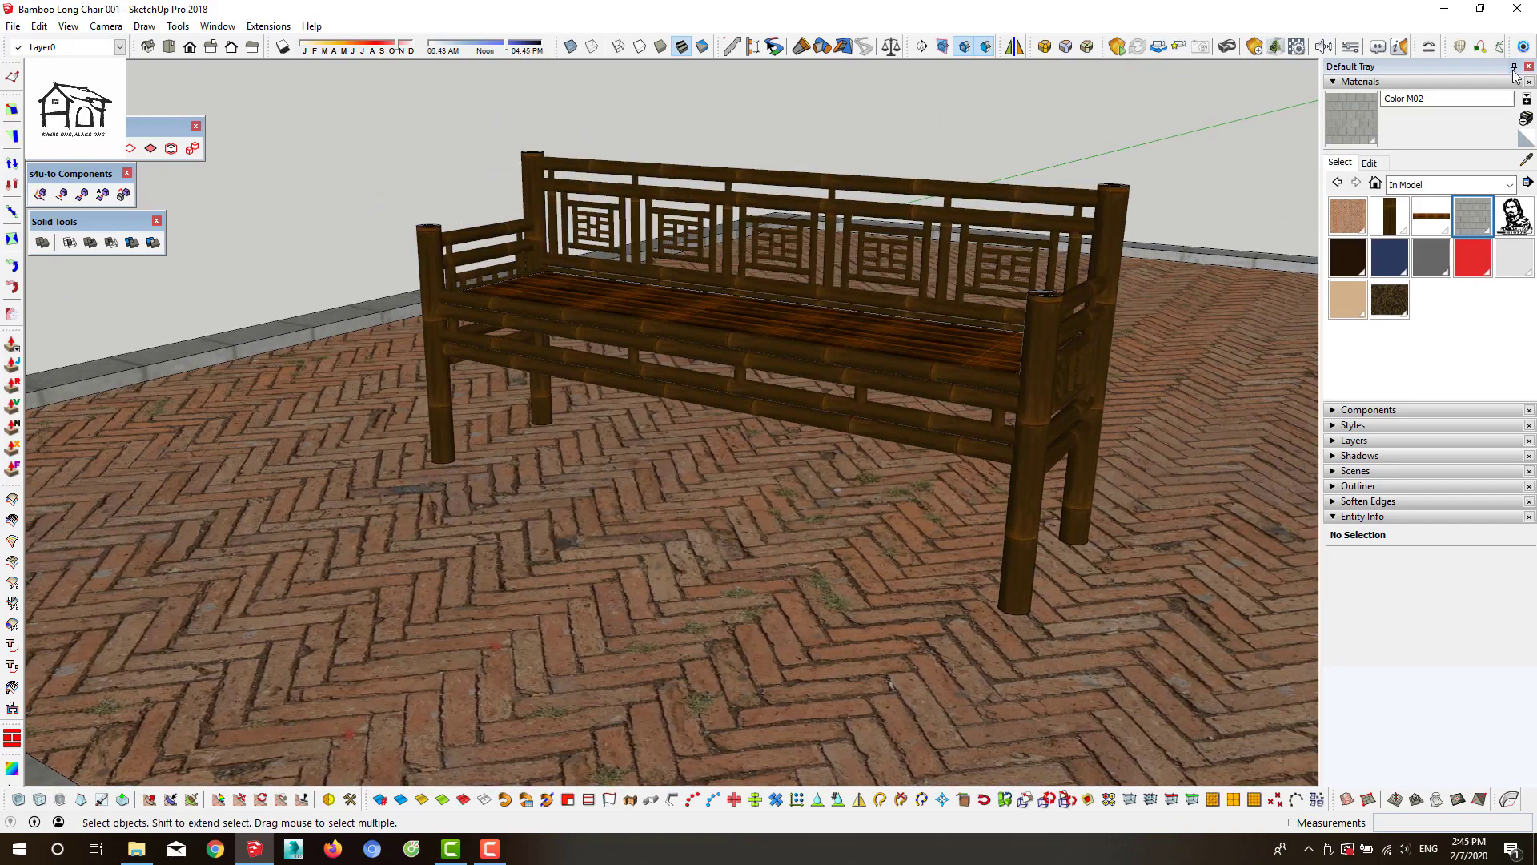
Orbit to a low front view of the bench and start the Enscape live render
click(1512, 70)
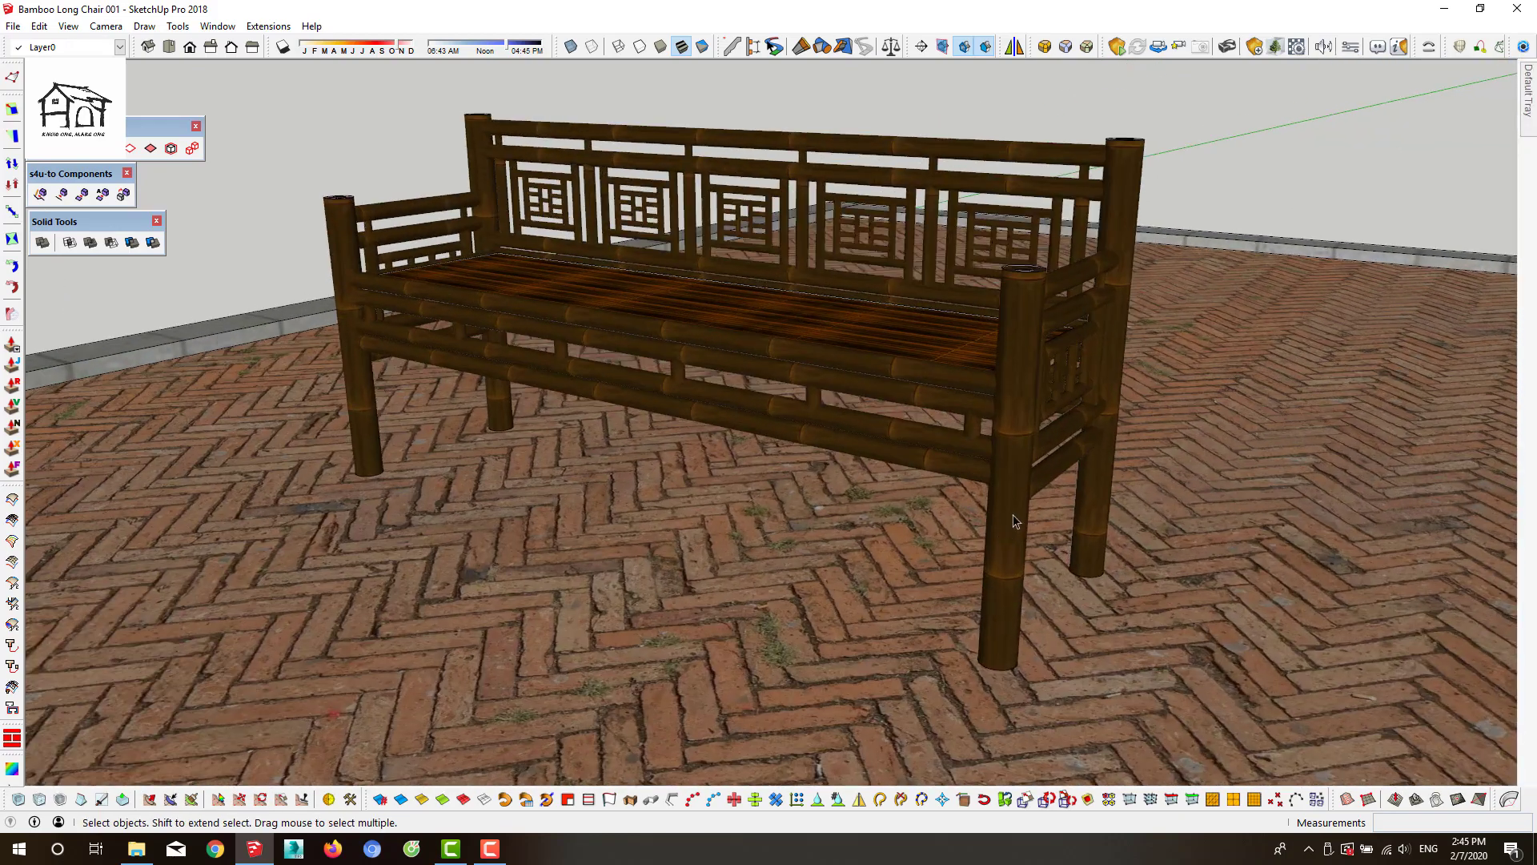
mouse_move(945, 497)
middle_down()
mouse_move(809, 487)
mouse_move(645, 436)
mouse_move(796, 446)
mouse_move(748, 412)
mouse_move(781, 405)
middle_up()
scroll(766, 449, up, 2)
click(68, 26)
click(120, 295)
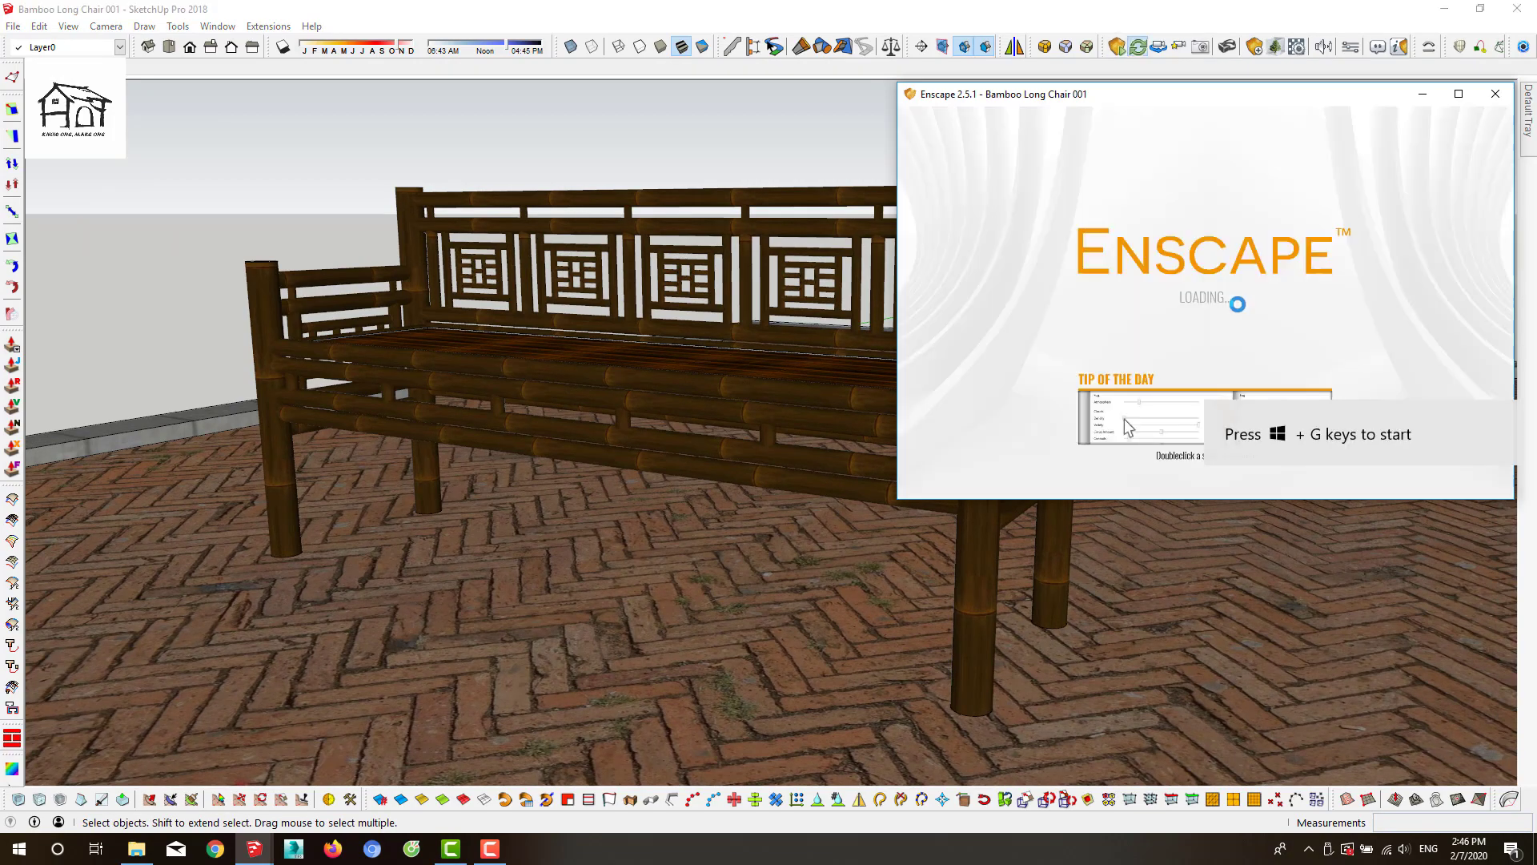
click(1309, 848)
click(1351, 92)
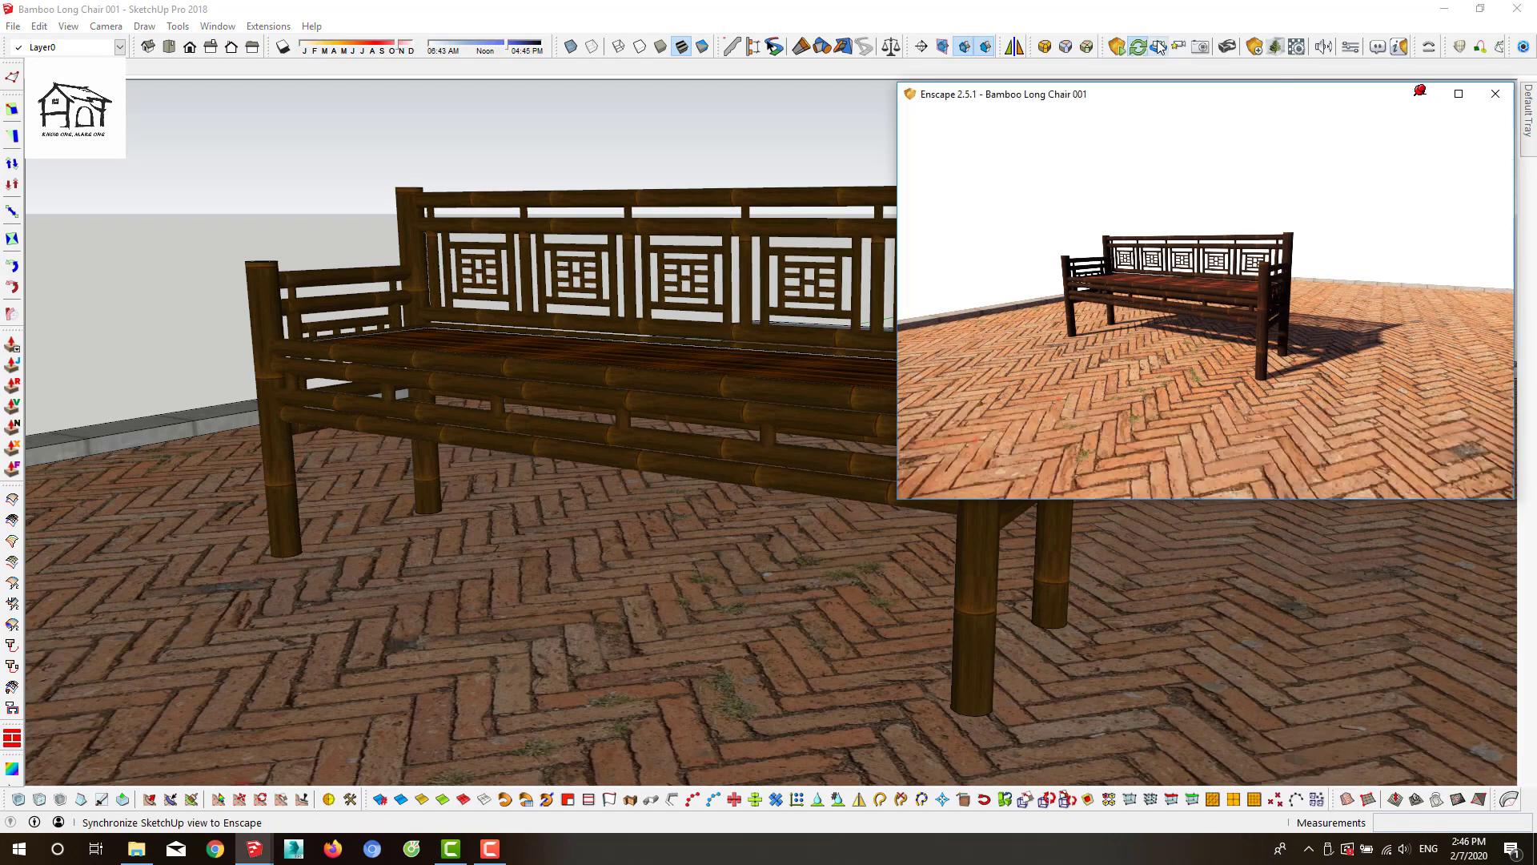
Pan the chair into position and place the Enscape material editor beside it
key(h)
drag(645, 376, 663, 380)
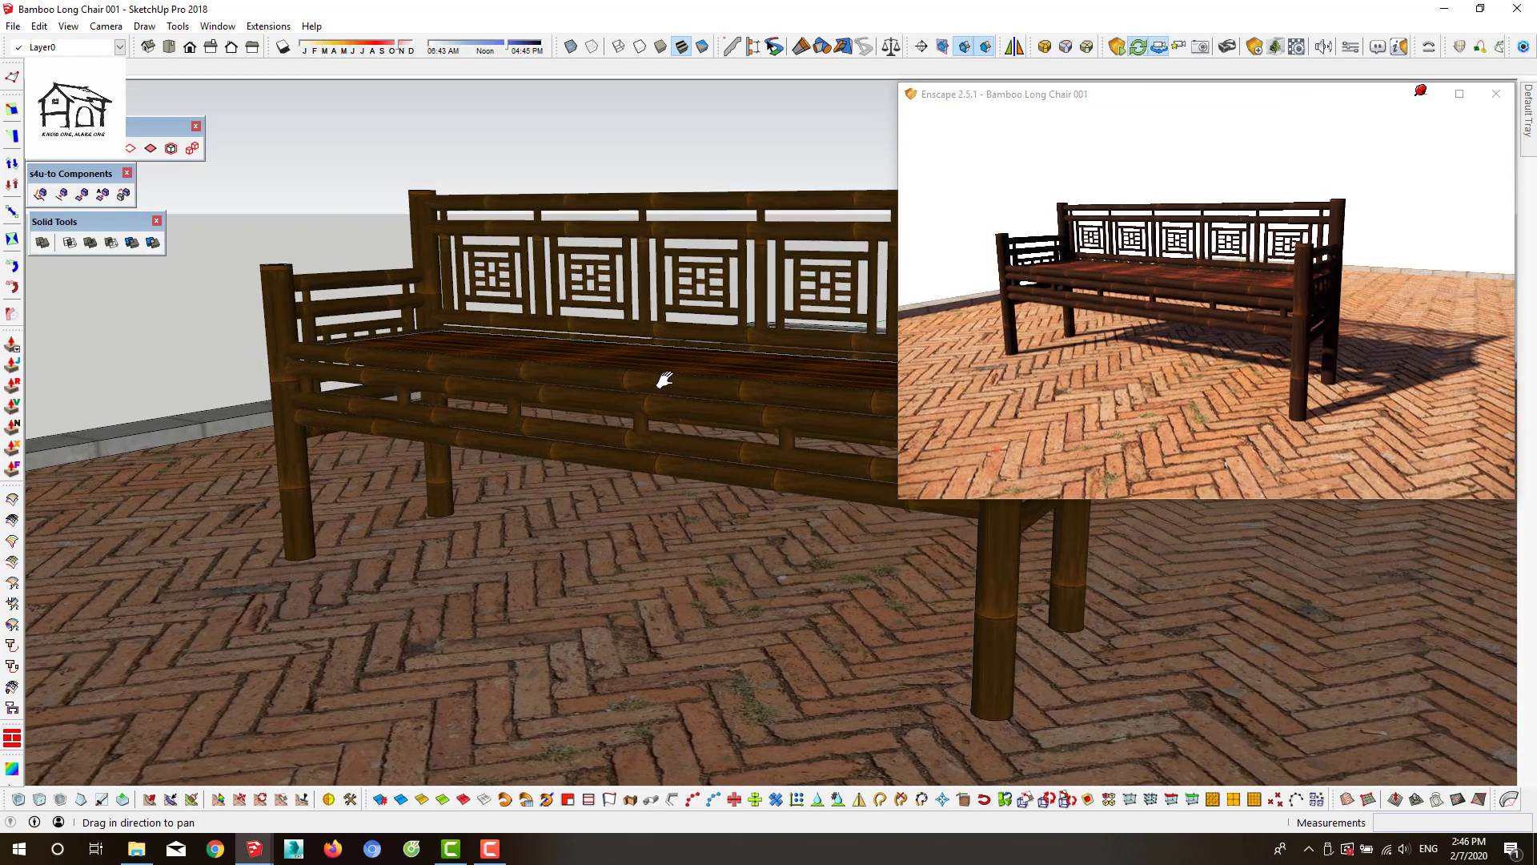
key(space)
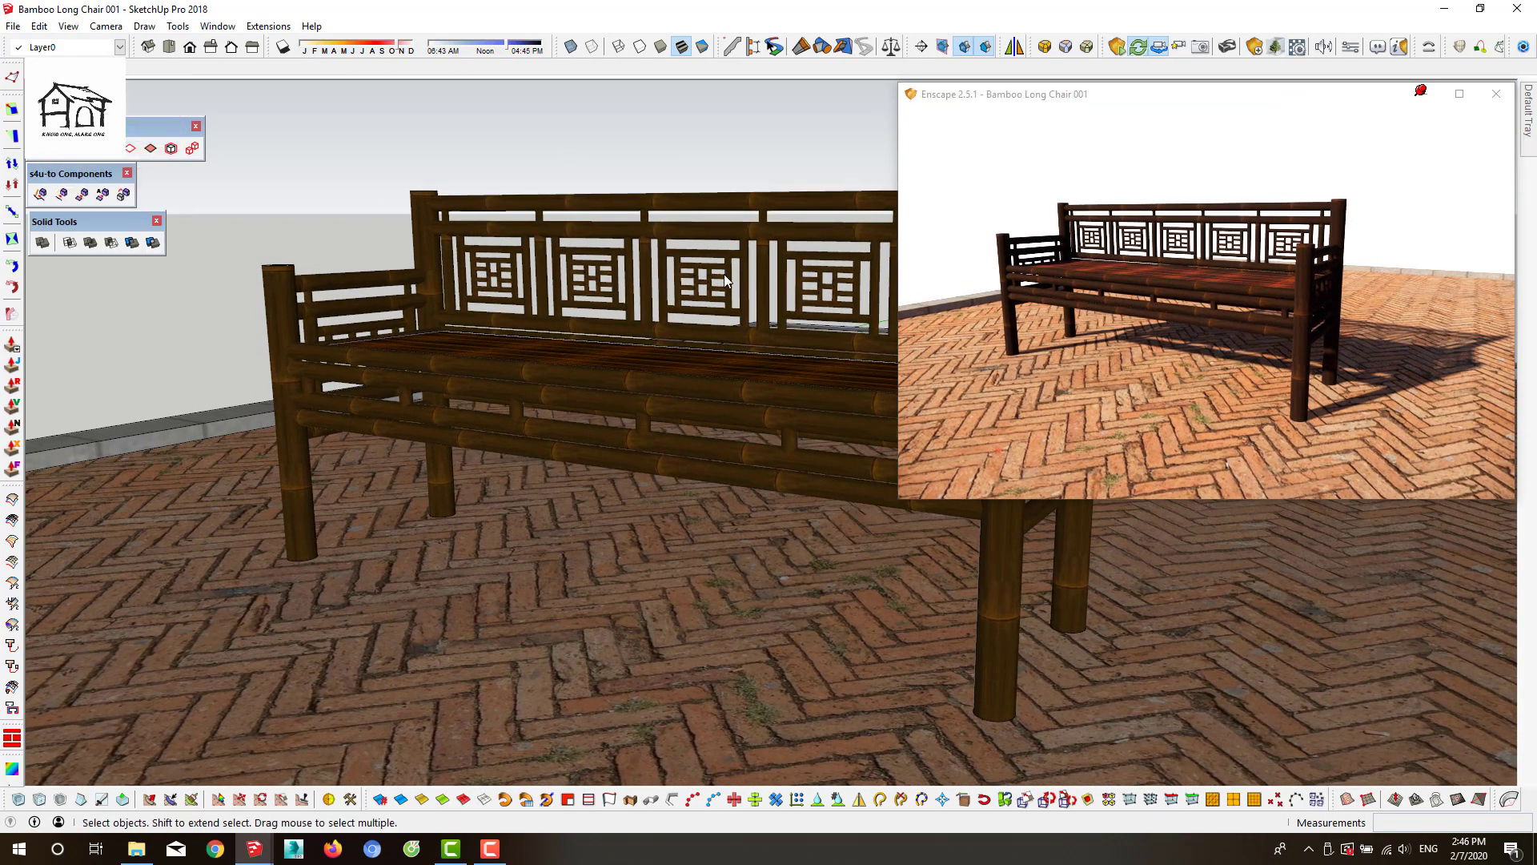
drag(388, 152, 389, 178)
Use the Color B06 floor texture as bump and inverted roughness map
click(84, 223)
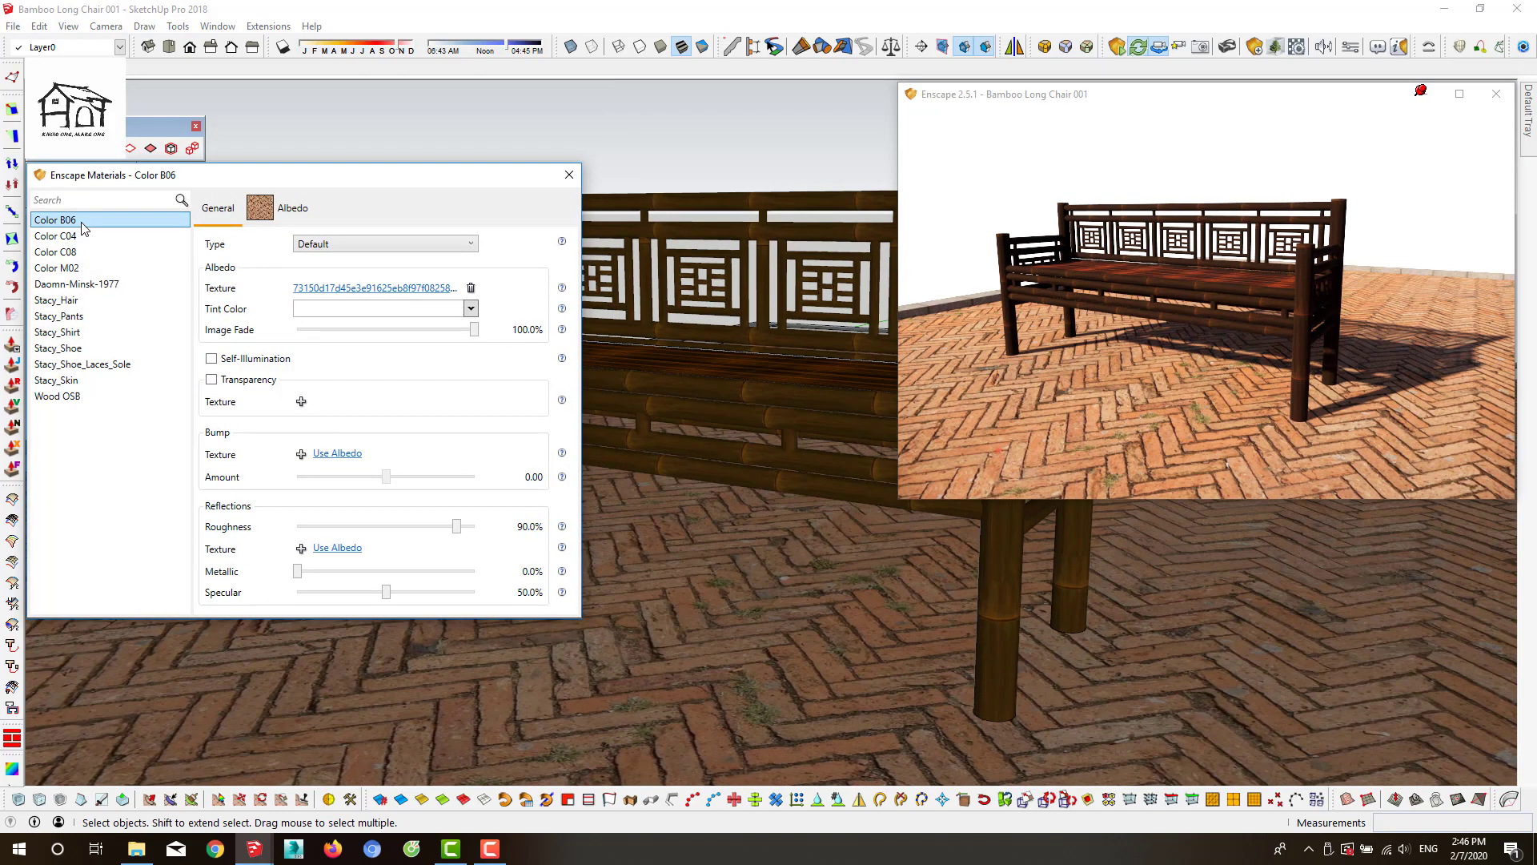
click(337, 453)
click(337, 544)
click(437, 208)
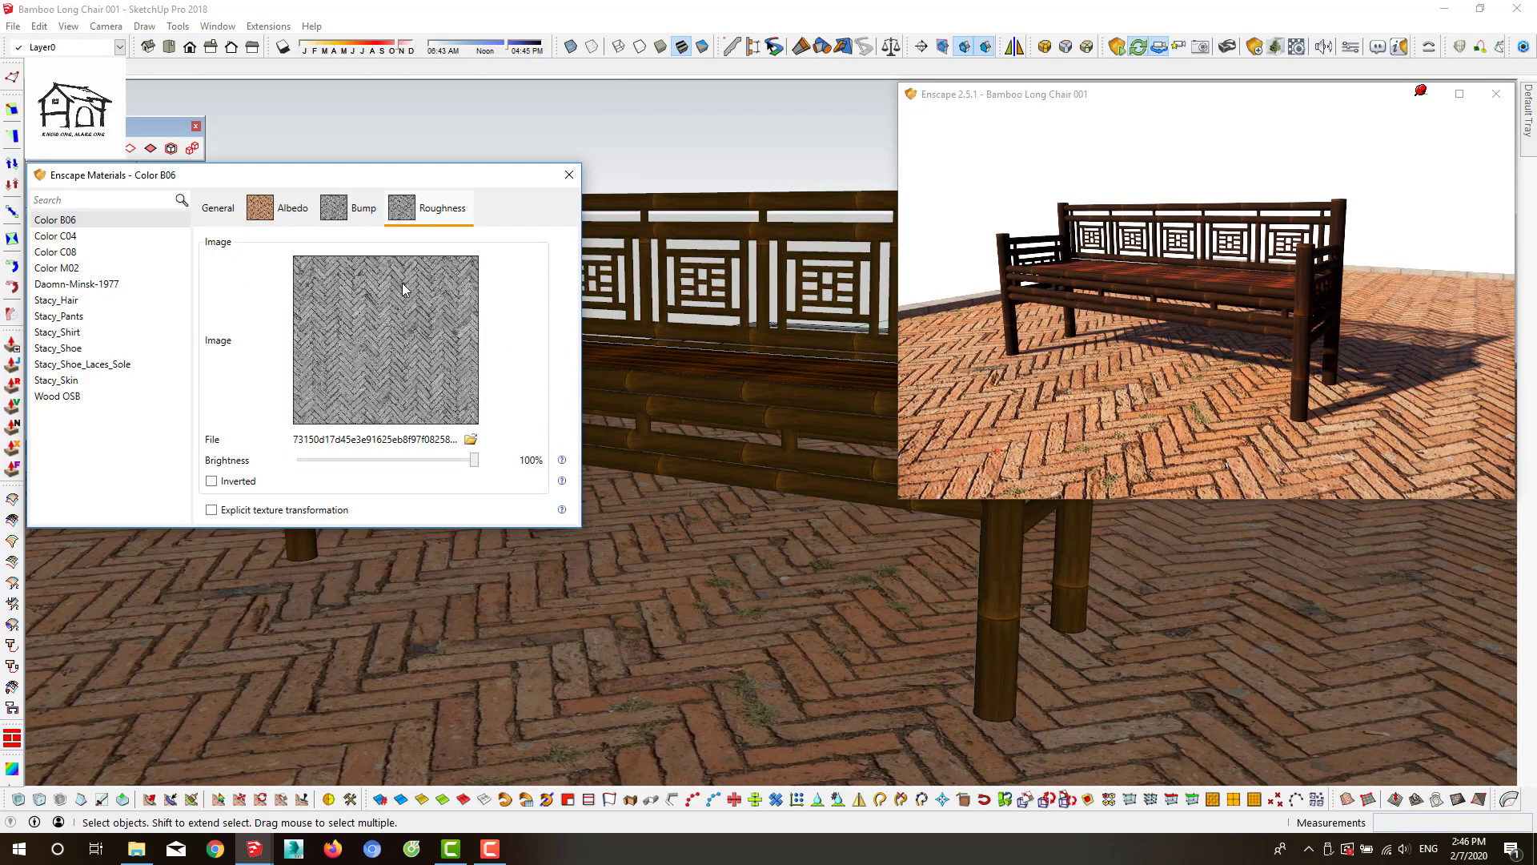
click(313, 481)
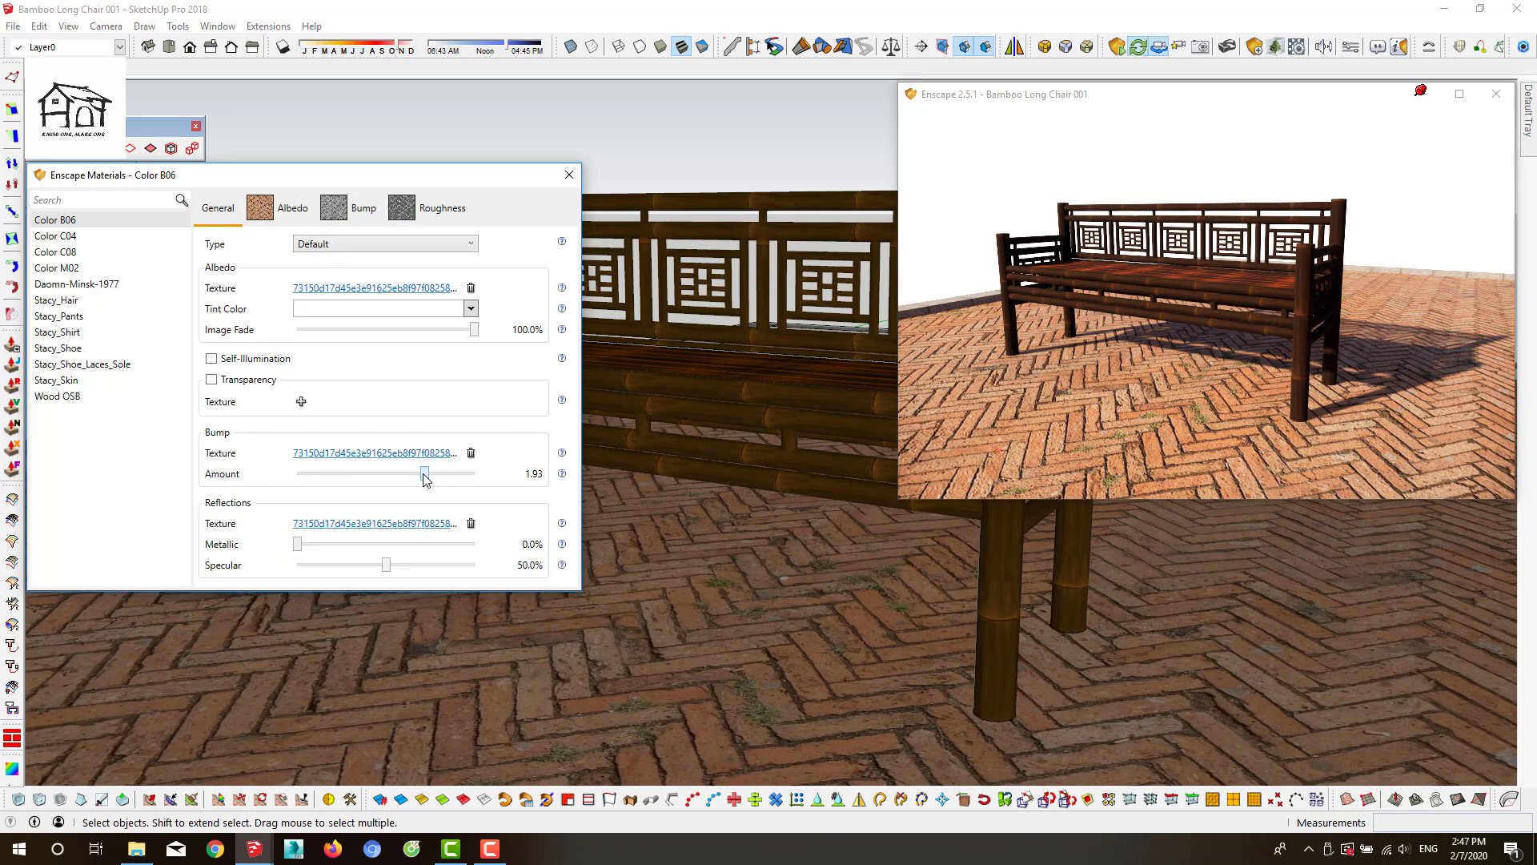
Give bamboo Color C04 SKM-bamboo-map-1 bump and reflection maps, 87% brightness, bump 0.81
click(80, 245)
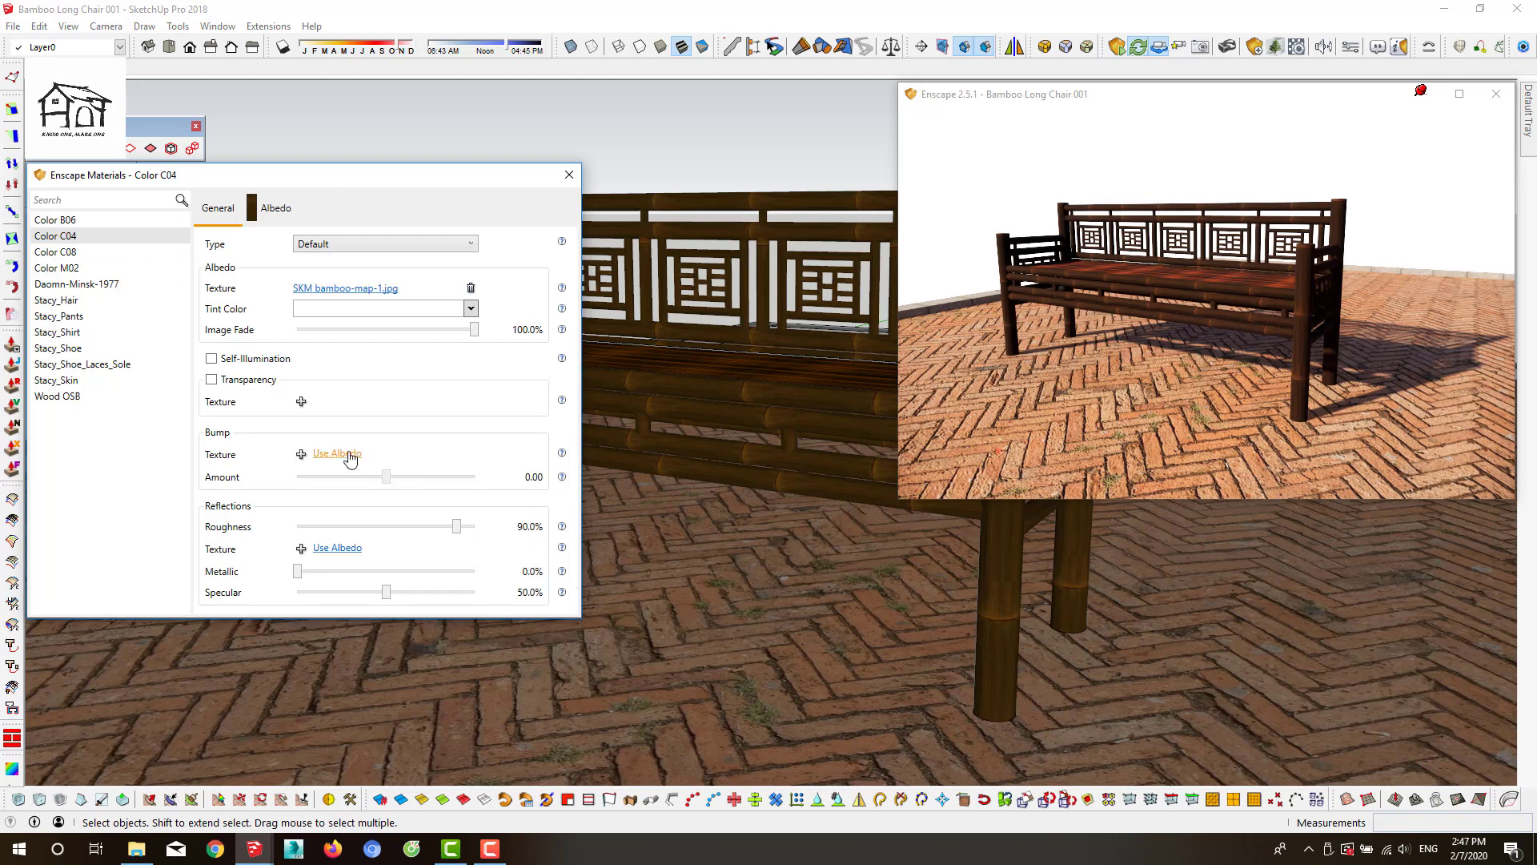
click(340, 452)
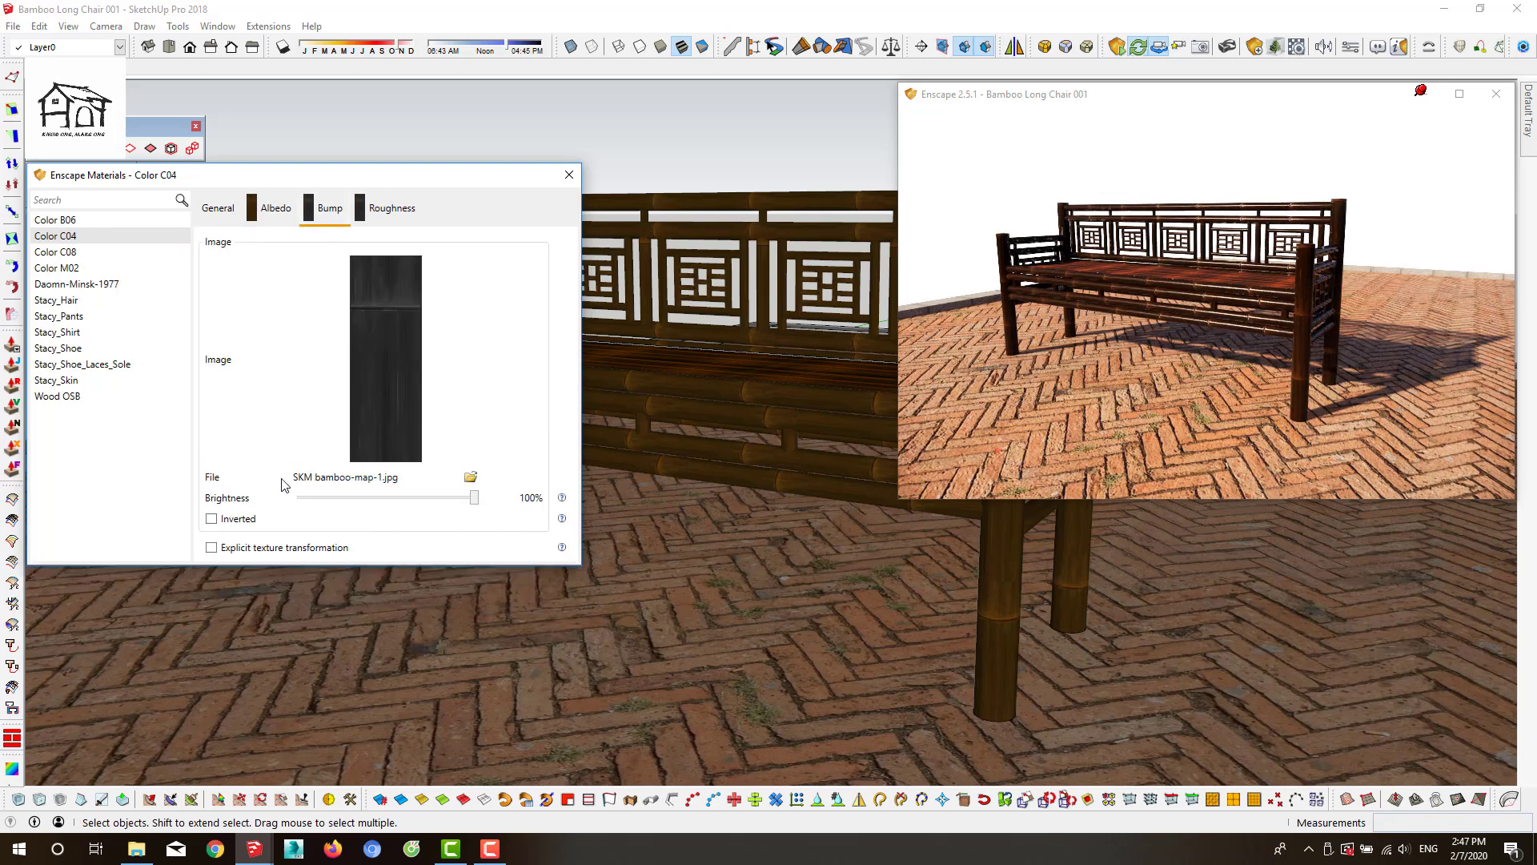
click(470, 478)
double_click(468, 432)
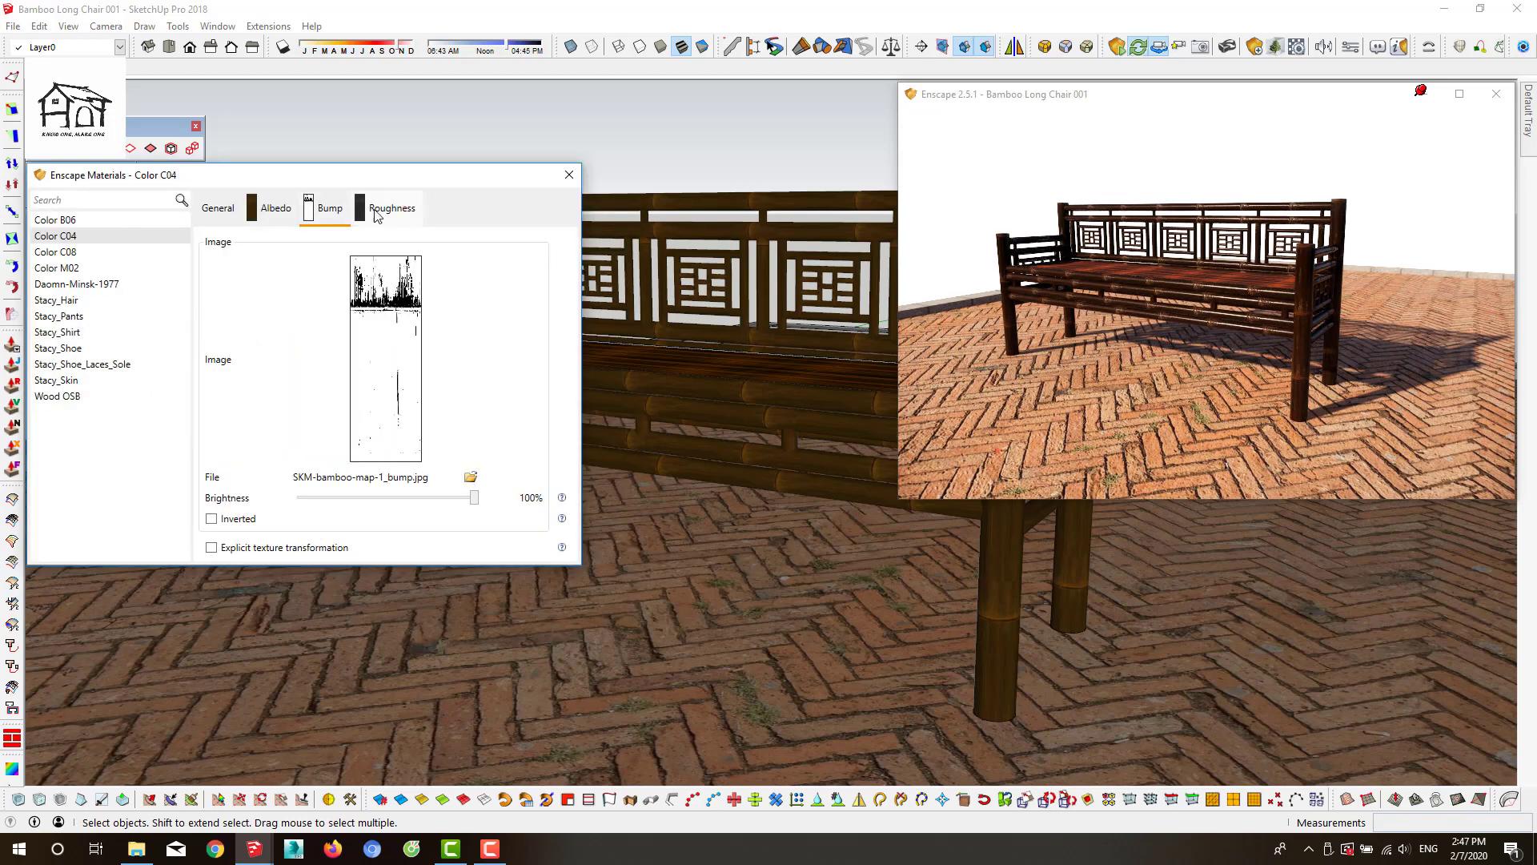
click(376, 214)
click(470, 477)
double_click(387, 530)
drag(474, 497, 452, 501)
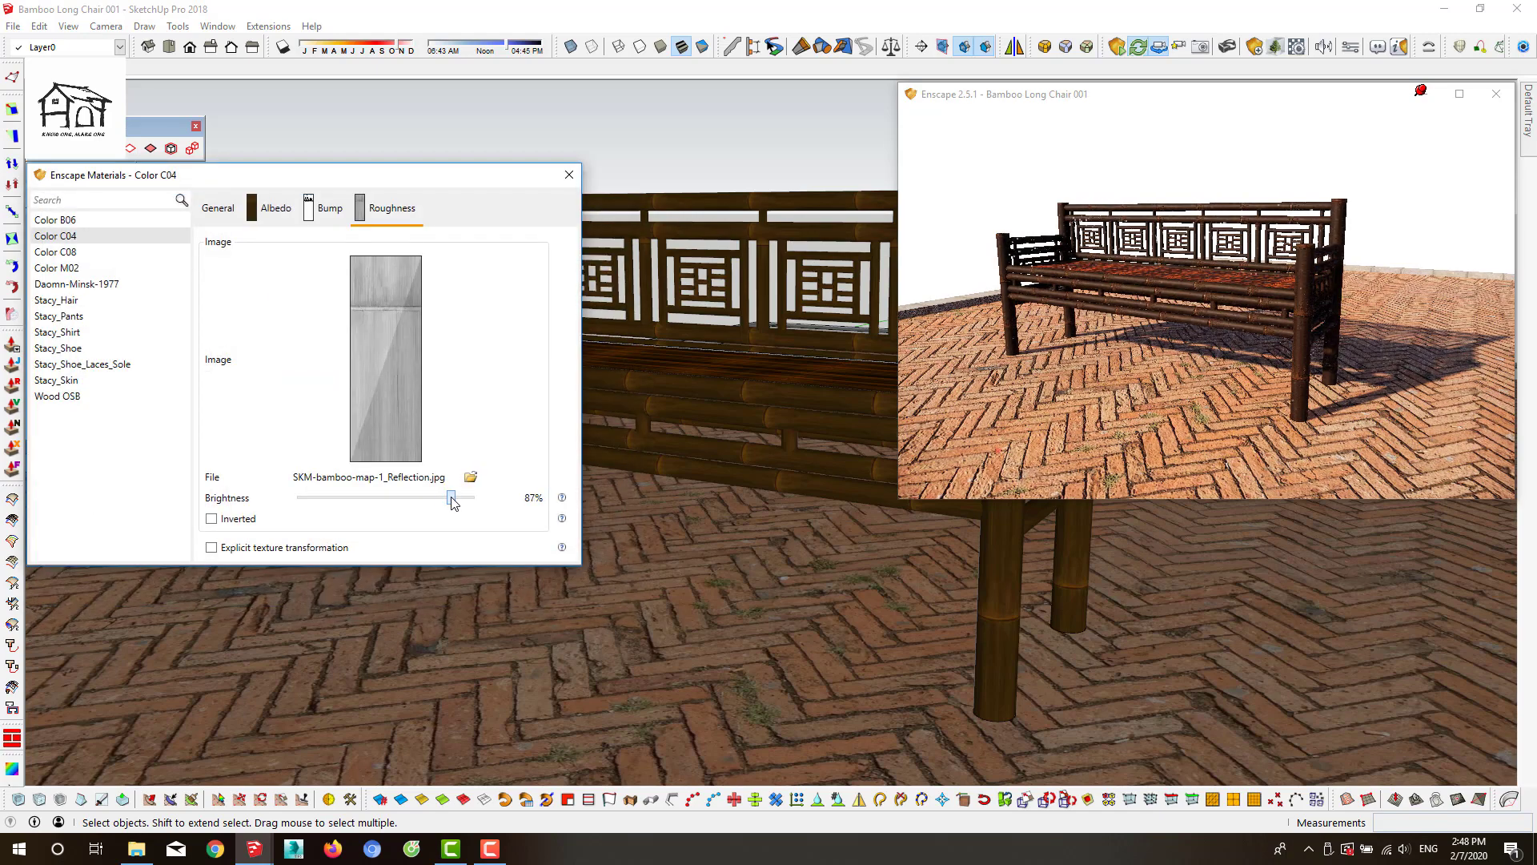
key(ctrl+Tab)
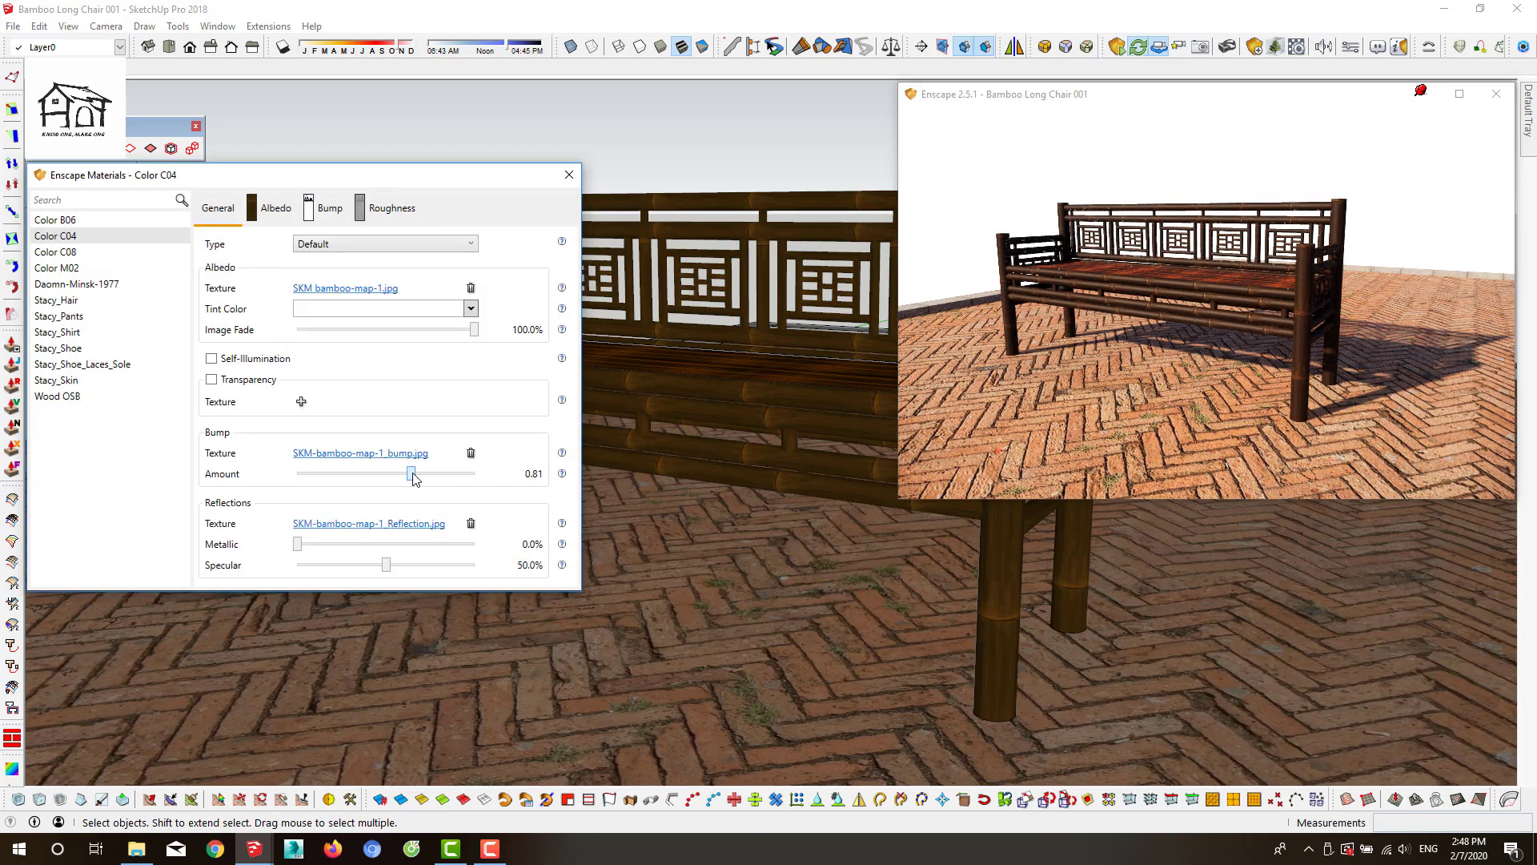
mouse_move(438, 500)
mouse_down()
mouse_move(428, 509)
mouse_move(437, 477)
mouse_up()
Use Giat-tre-natural-1200.jpg as Color C08's bump and roughness map
click(86, 253)
click(349, 454)
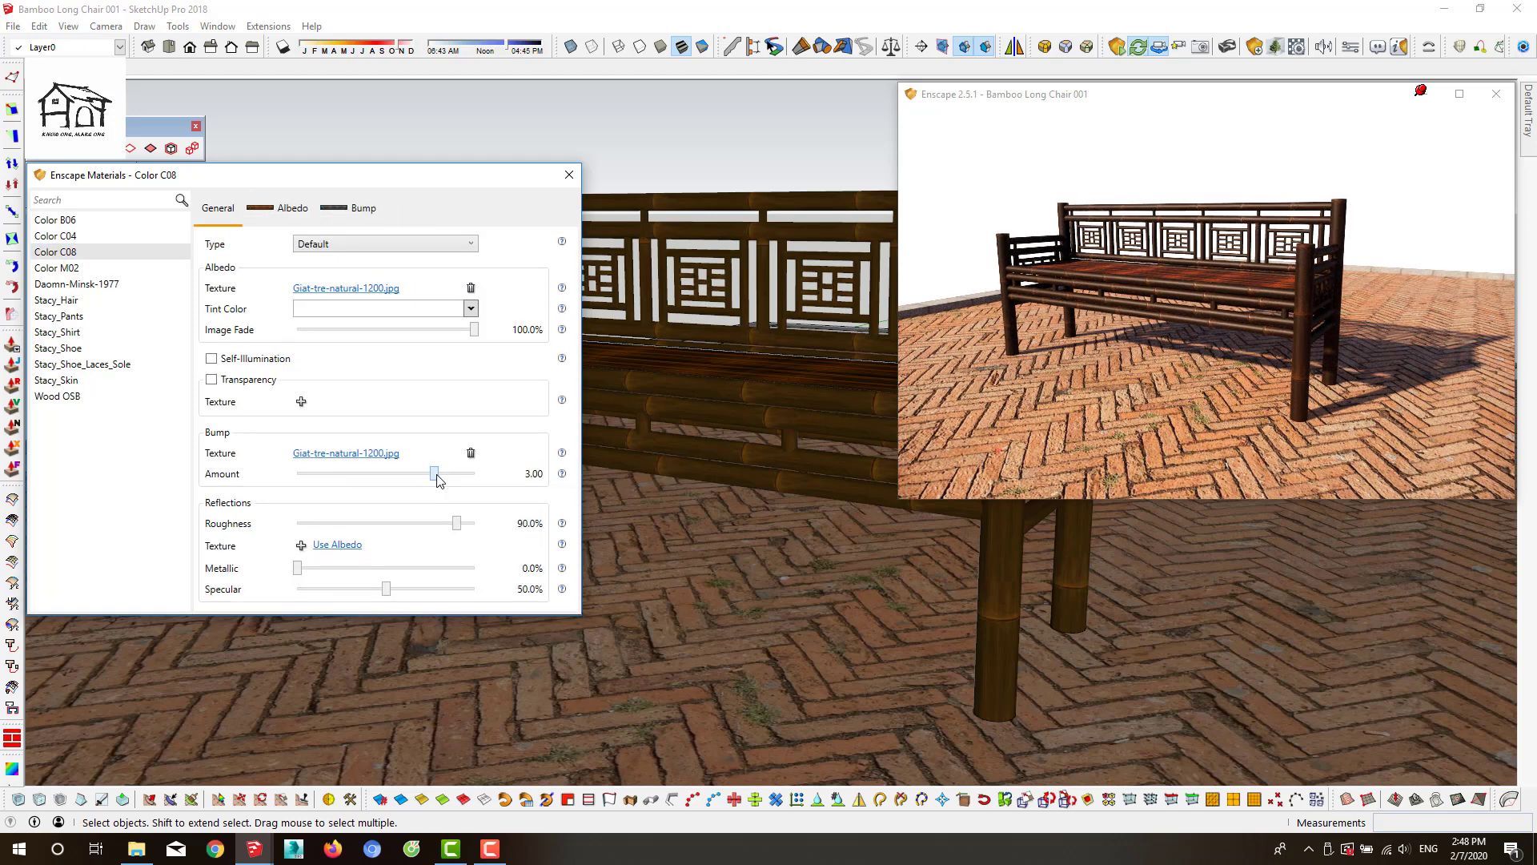
click(337, 544)
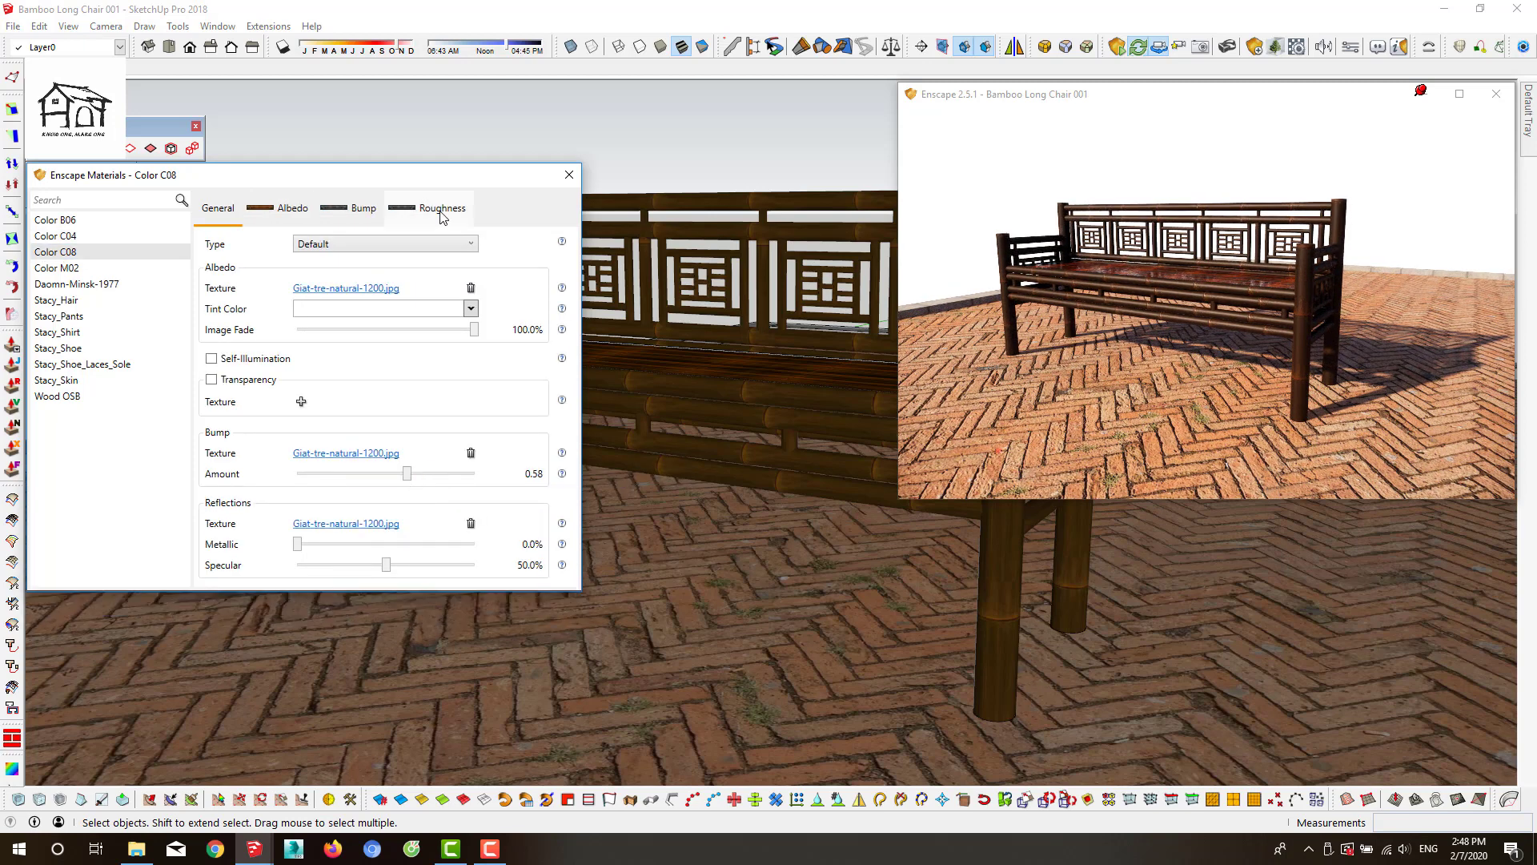
click(442, 210)
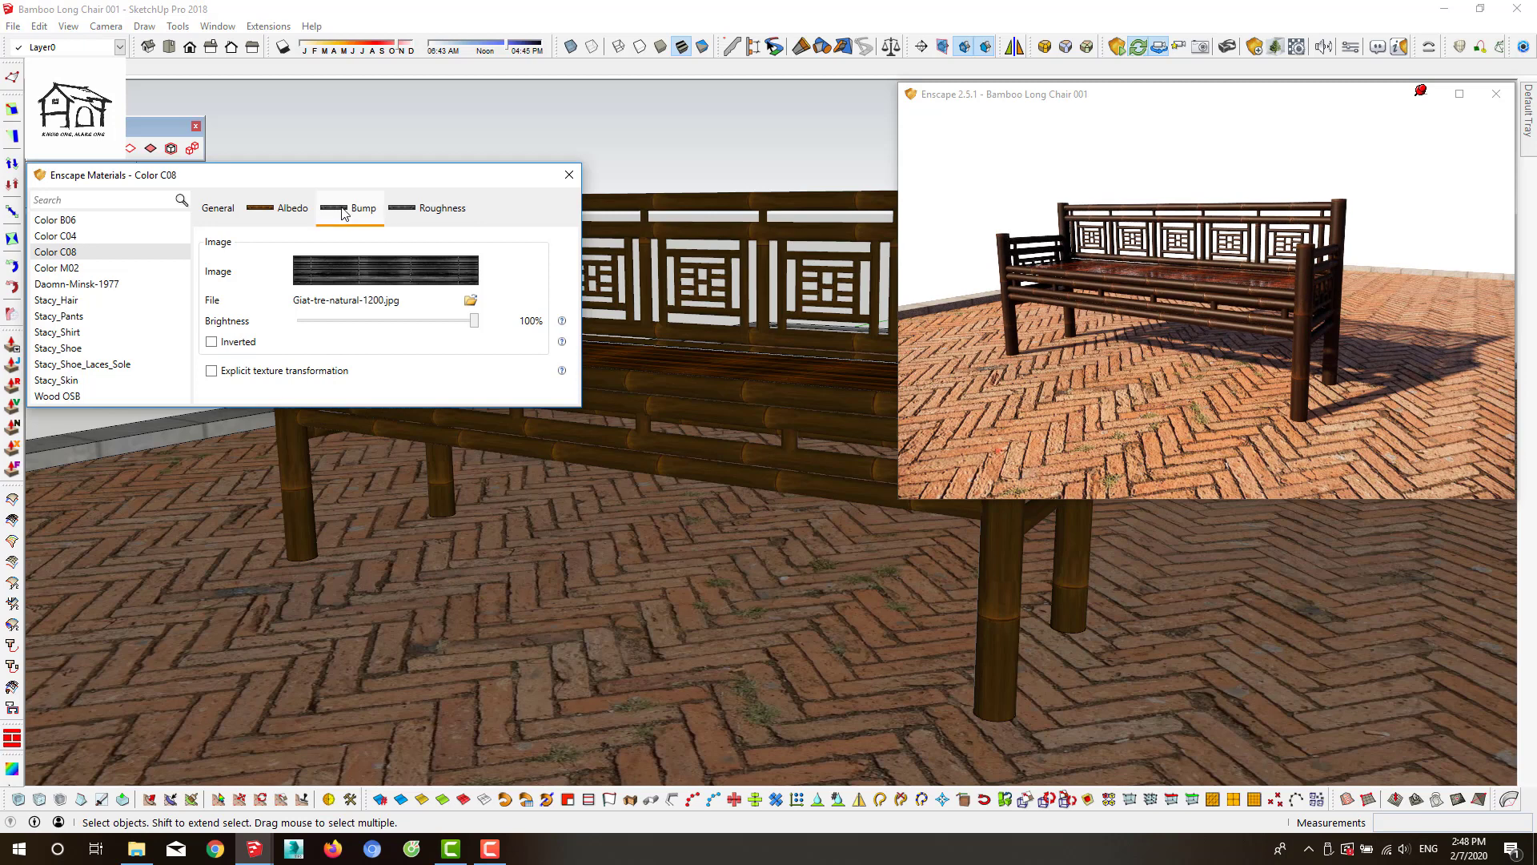
click(83, 269)
Make concrete Color M02 glossier with roughness about 30%
click(433, 471)
click(365, 210)
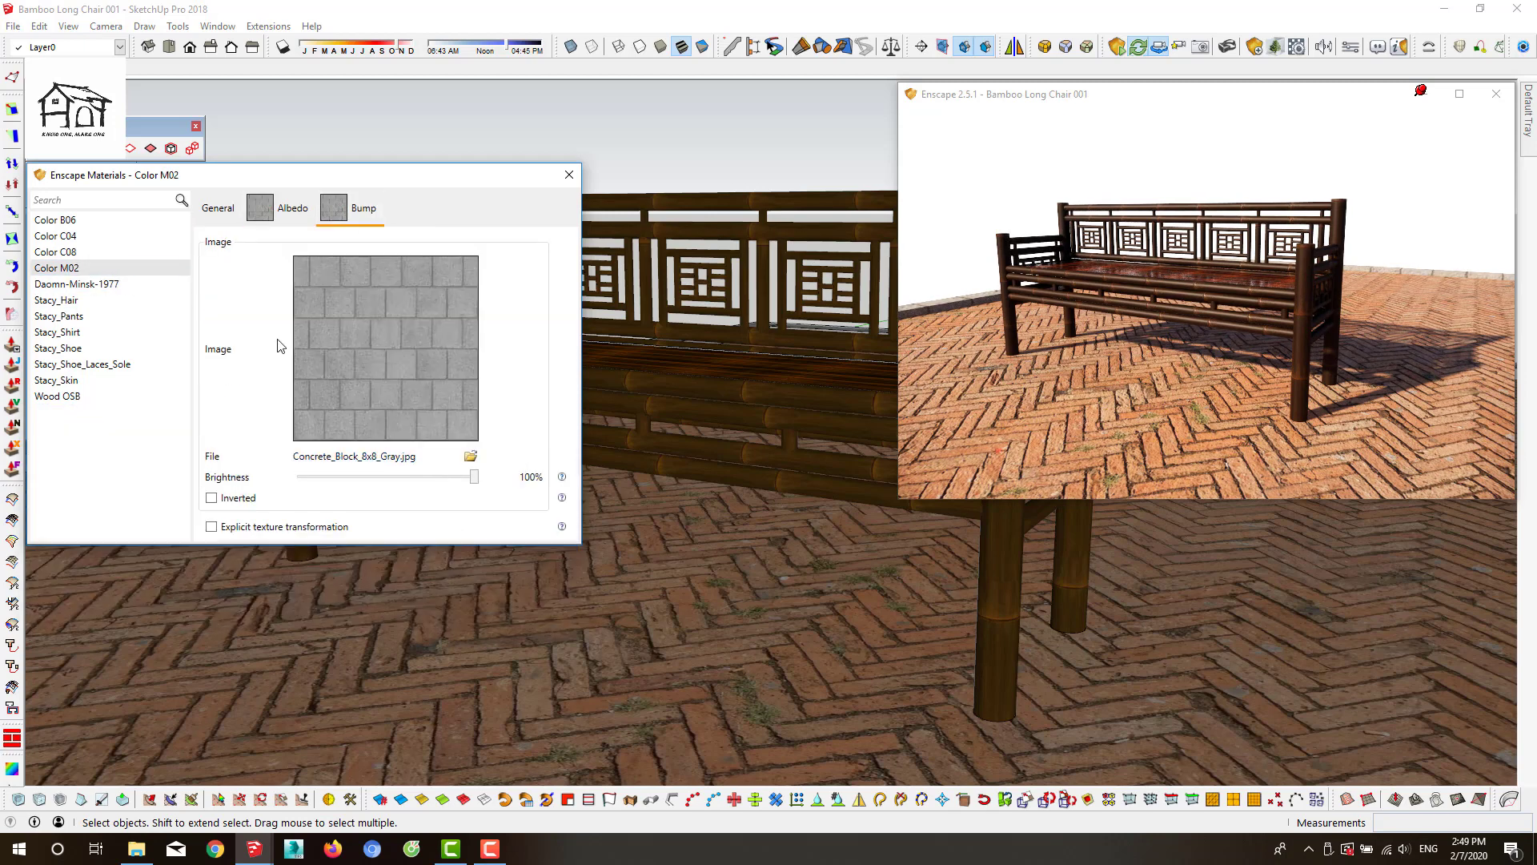
click(217, 208)
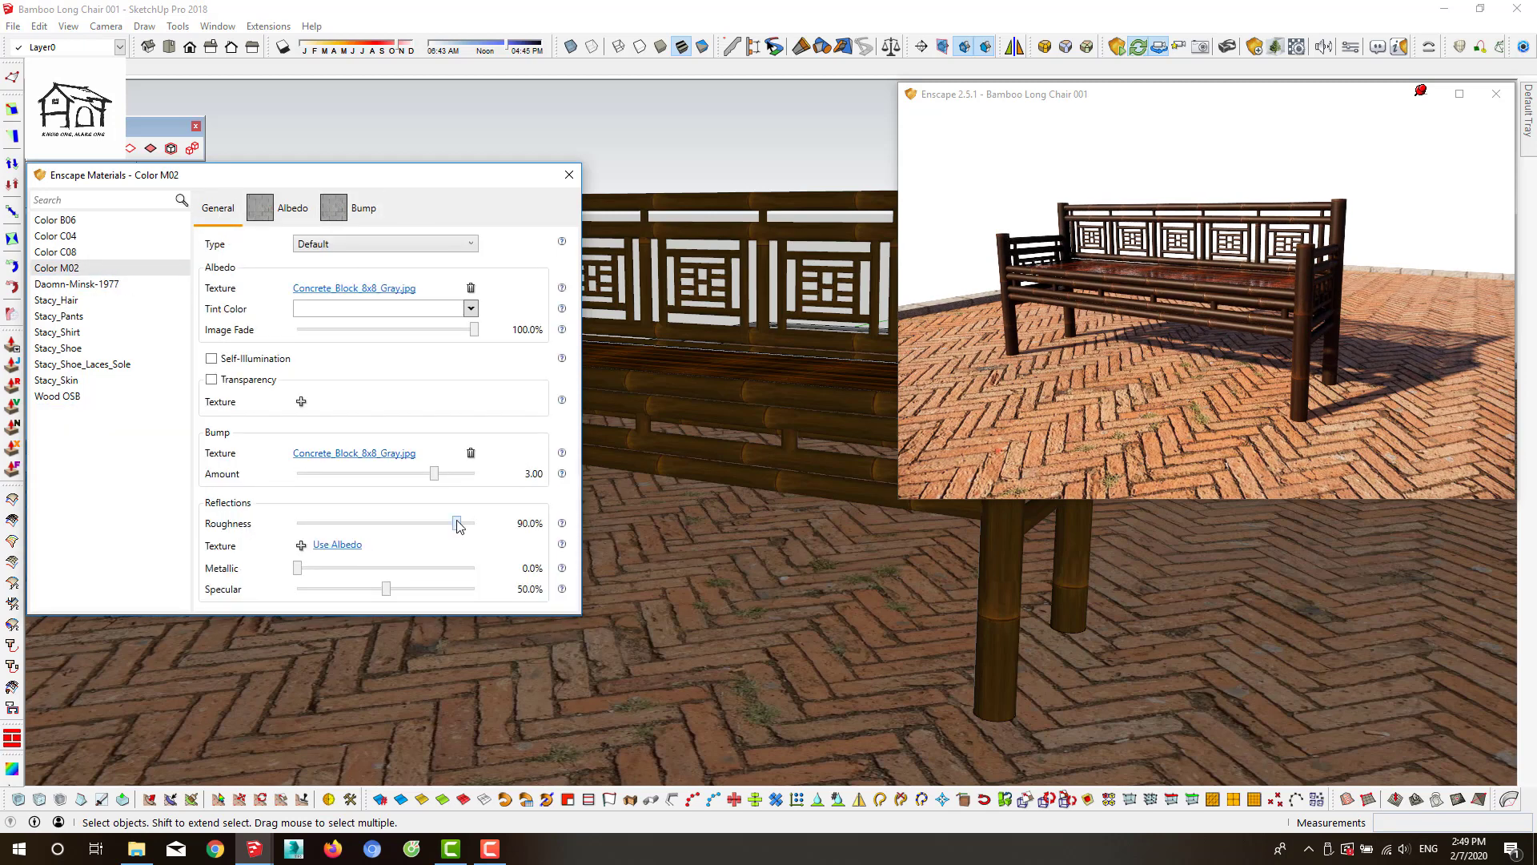
drag(459, 524, 353, 522)
Close the material editor and orbit to a higher new angle on the chair
click(569, 175)
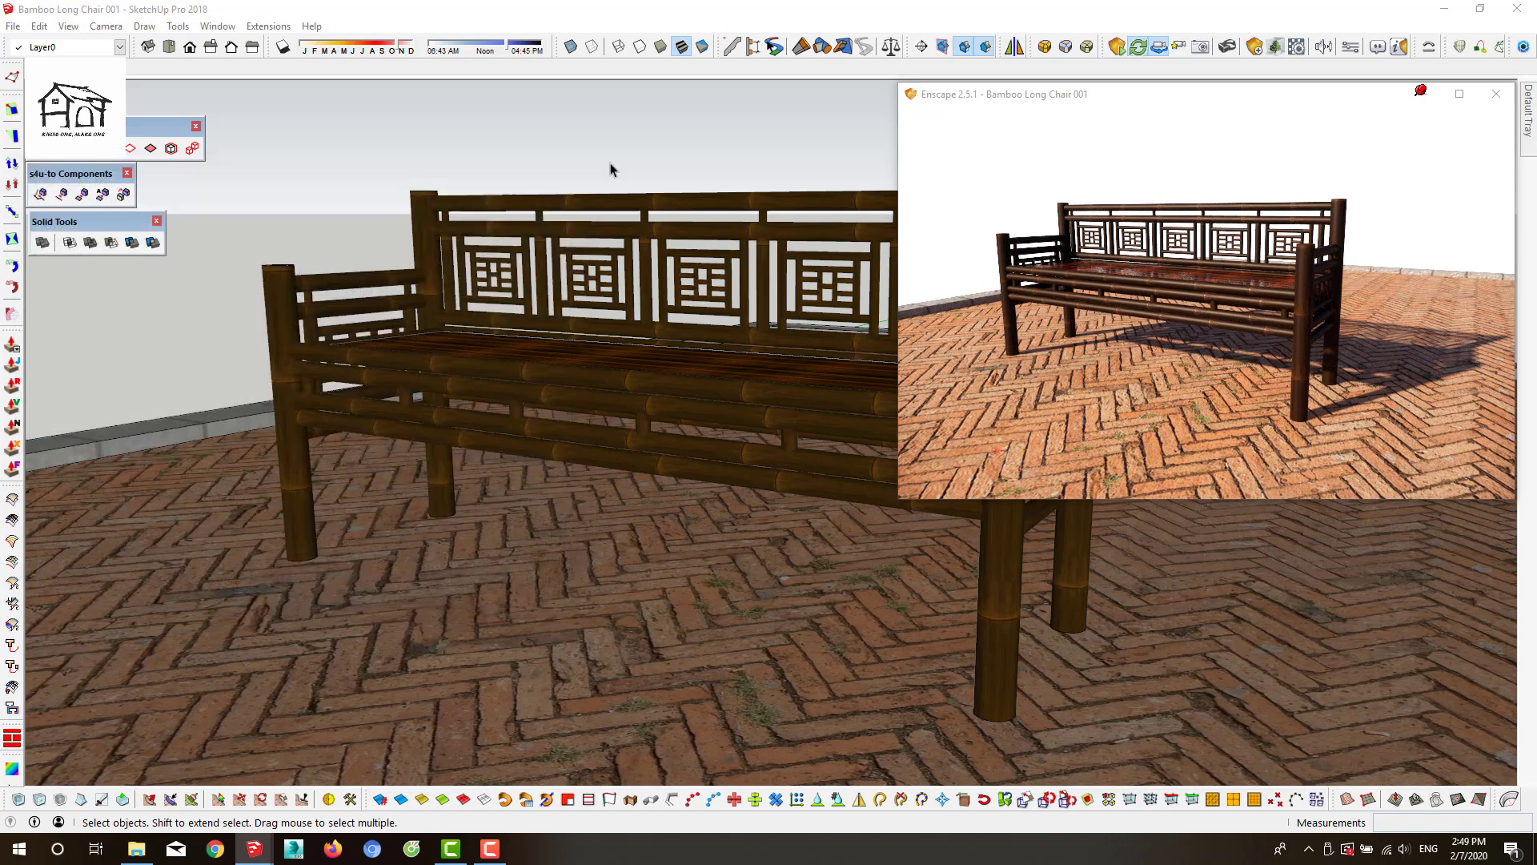
middle_drag(690, 507, 721, 525)
middle_drag(672, 448, 661, 428)
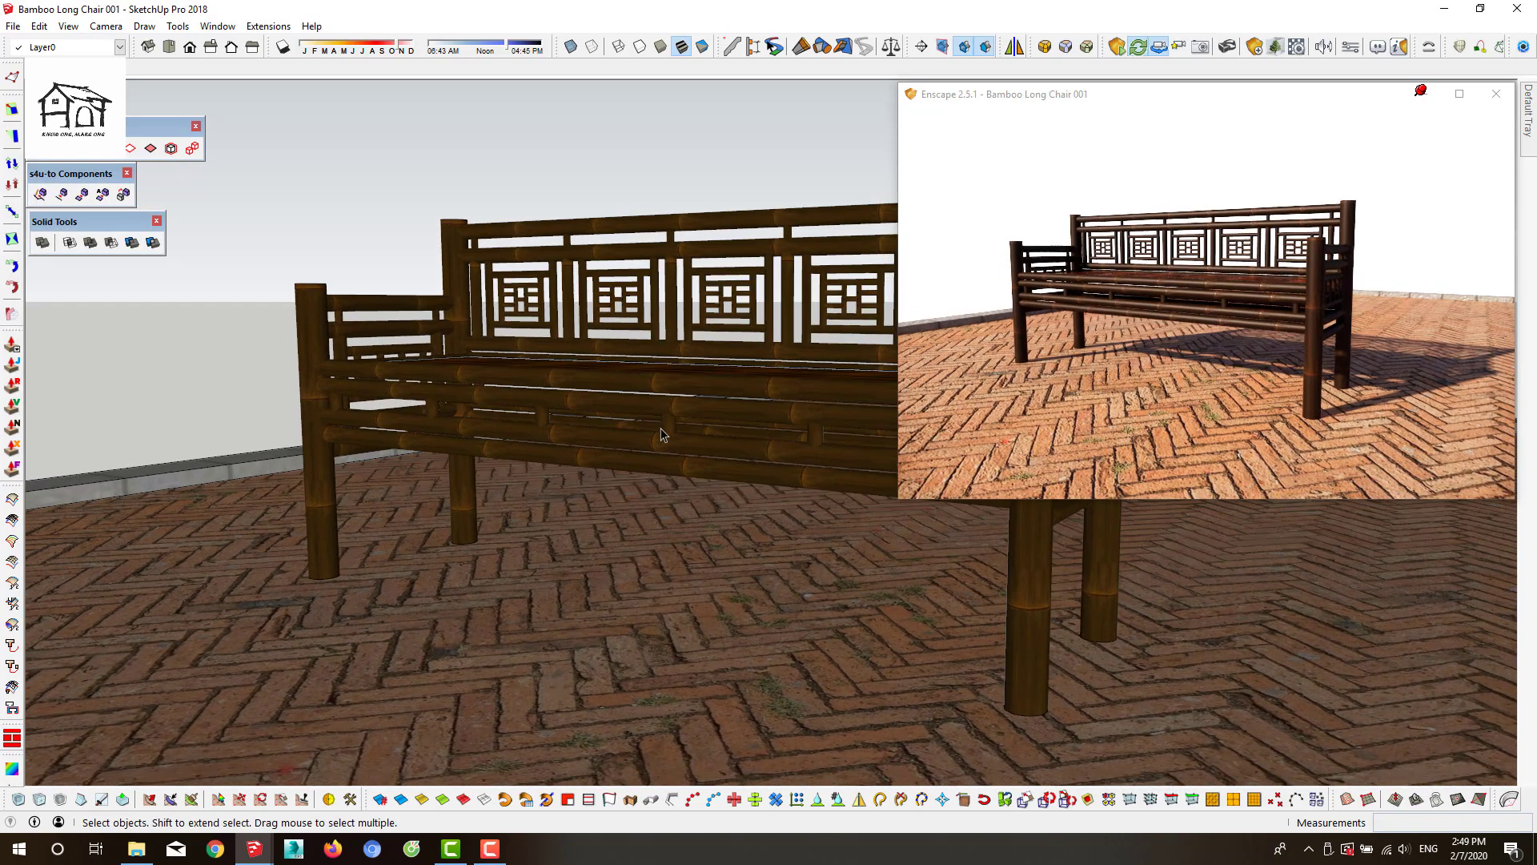
mouse_move(612, 476)
middle_down()
mouse_move(679, 523)
mouse_move(661, 528)
middle_up()
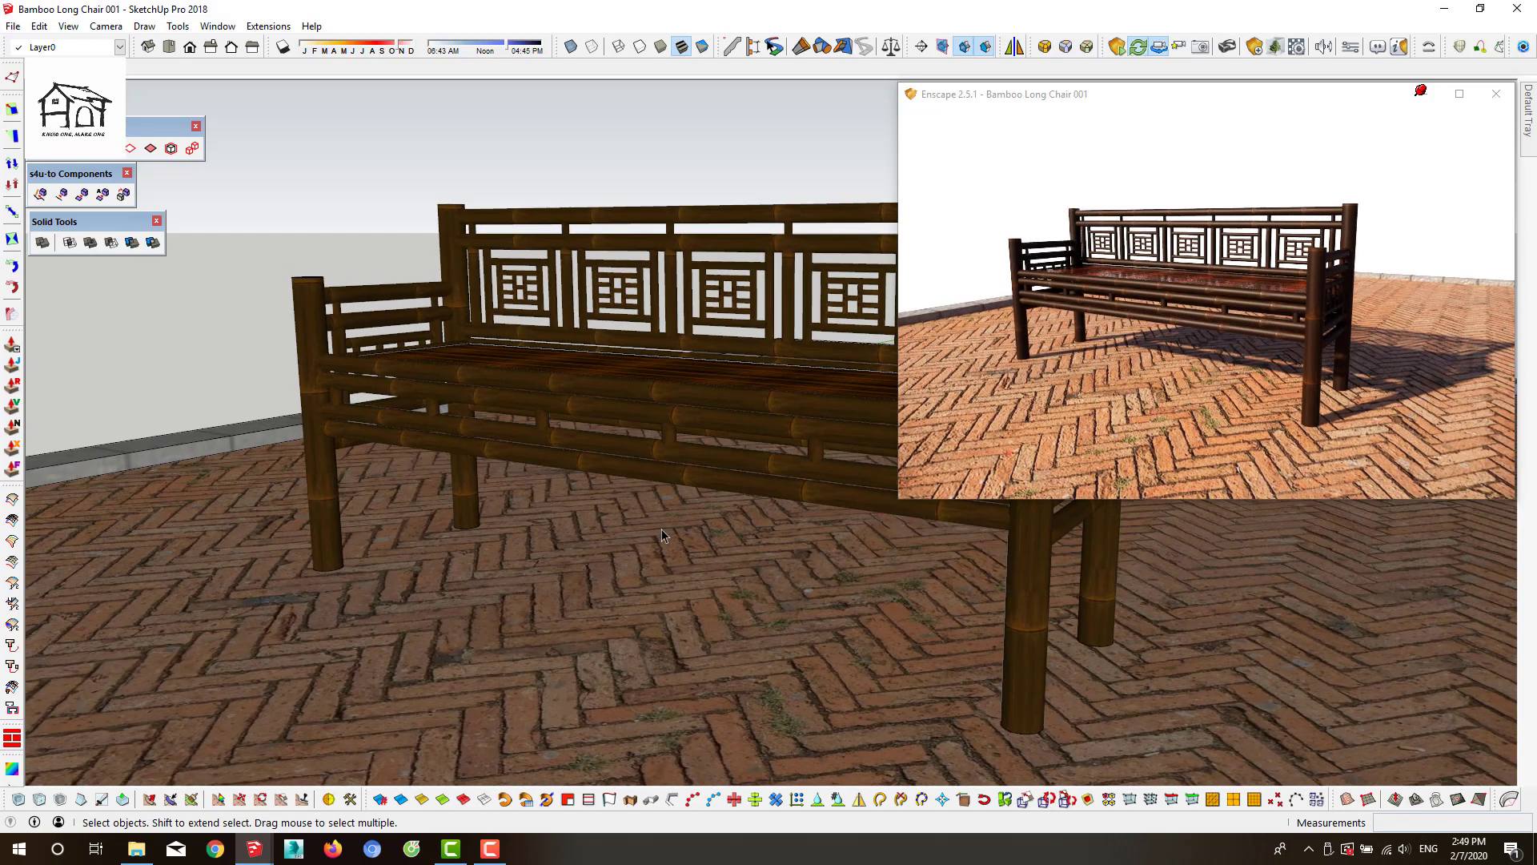
right_click(56, 72)
Save an Enscape screenshot into Bamboo with Sketchup > Bamboo Long Chair
click(1201, 46)
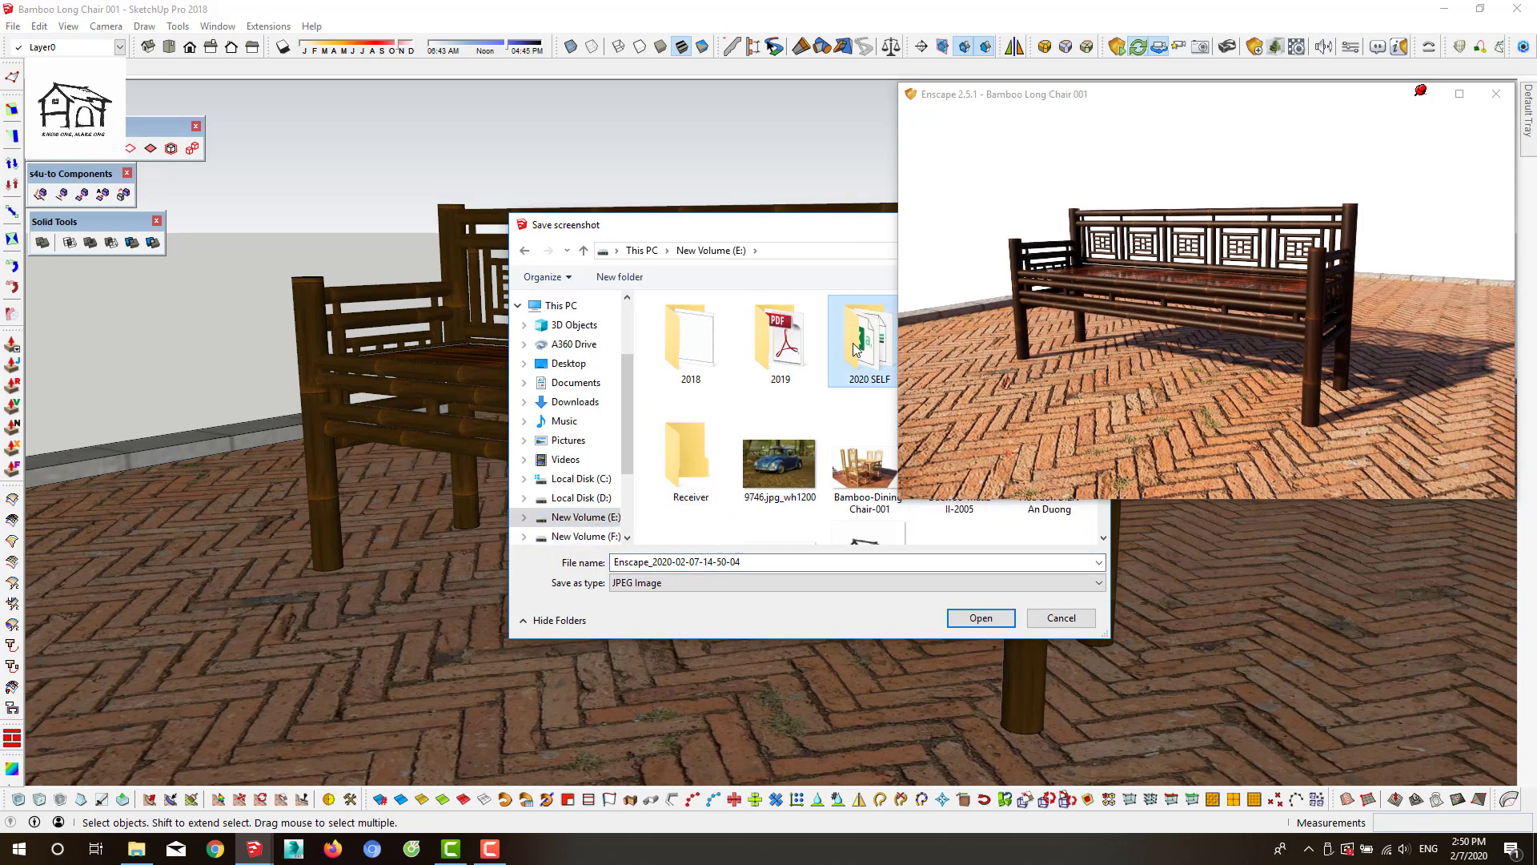
double_click(429, 336)
double_click(703, 310)
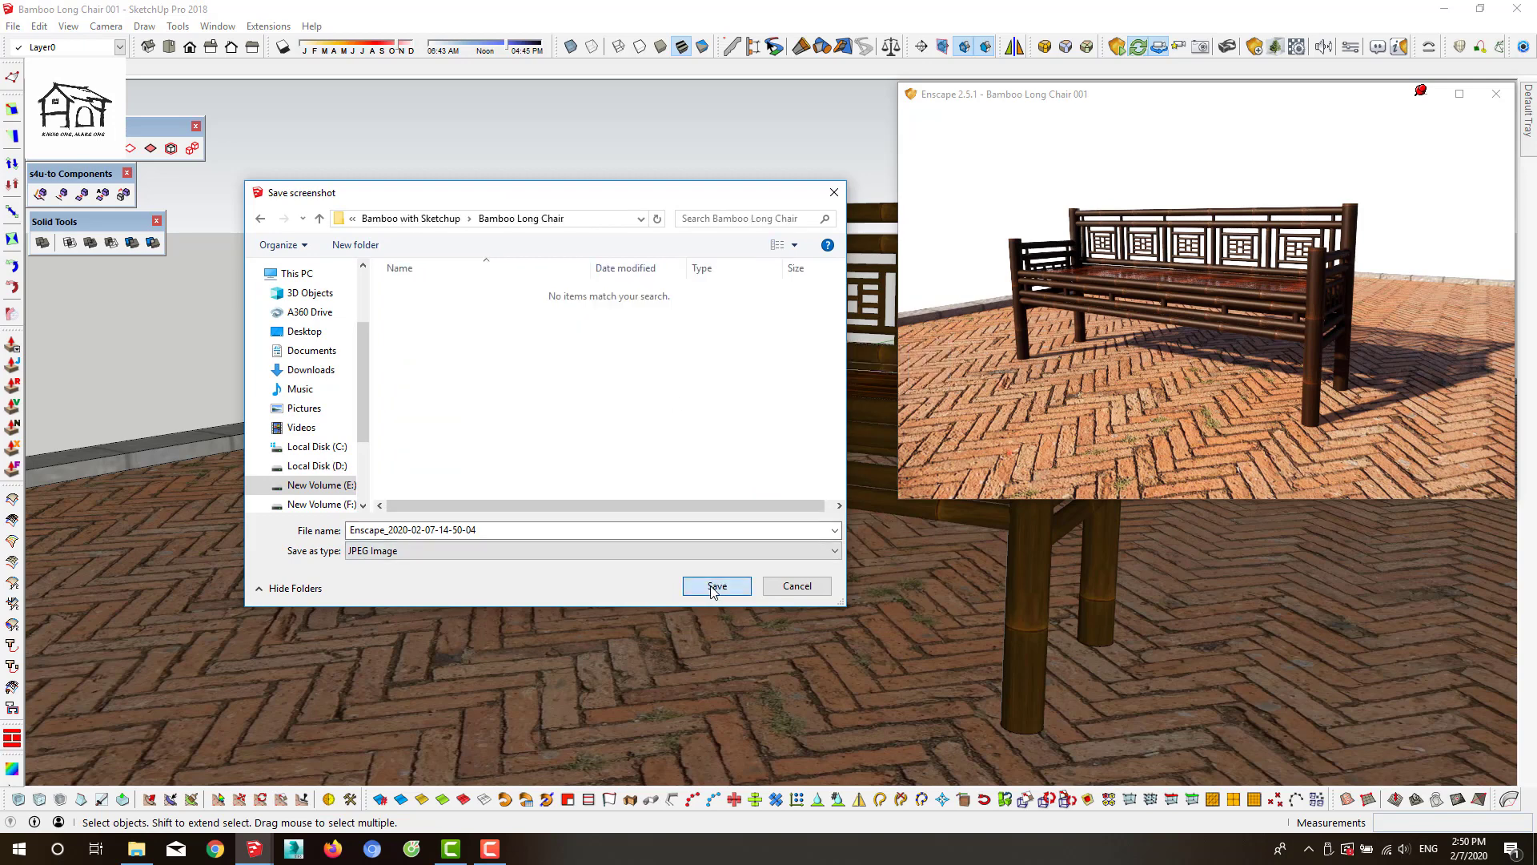
click(711, 586)
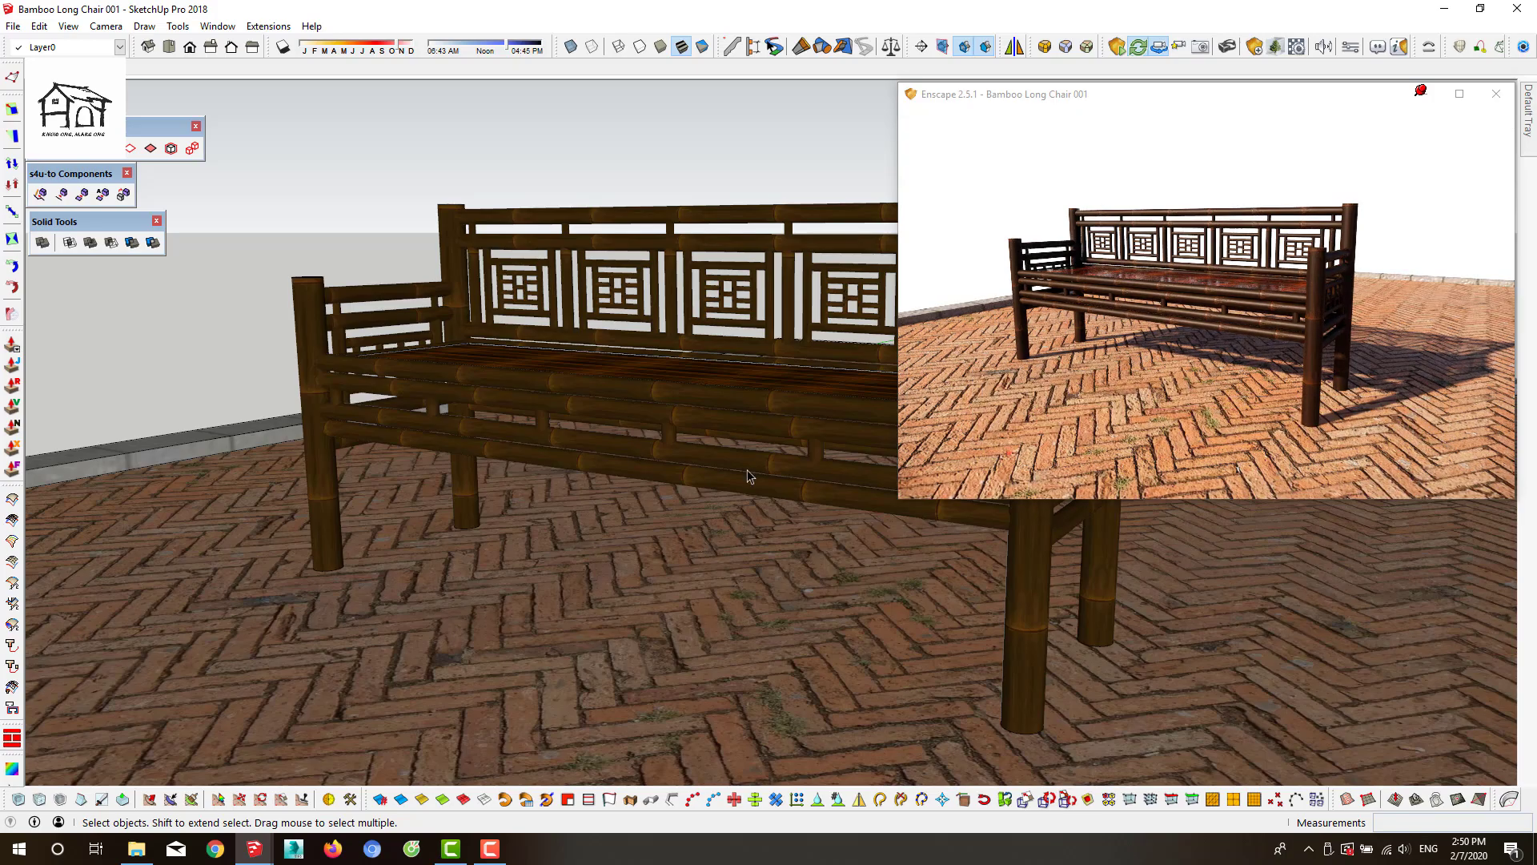
Orbit and zoom to a view looking down onto the bench seat
middle_drag(744, 472, 810, 411)
middle_drag(782, 559, 685, 521)
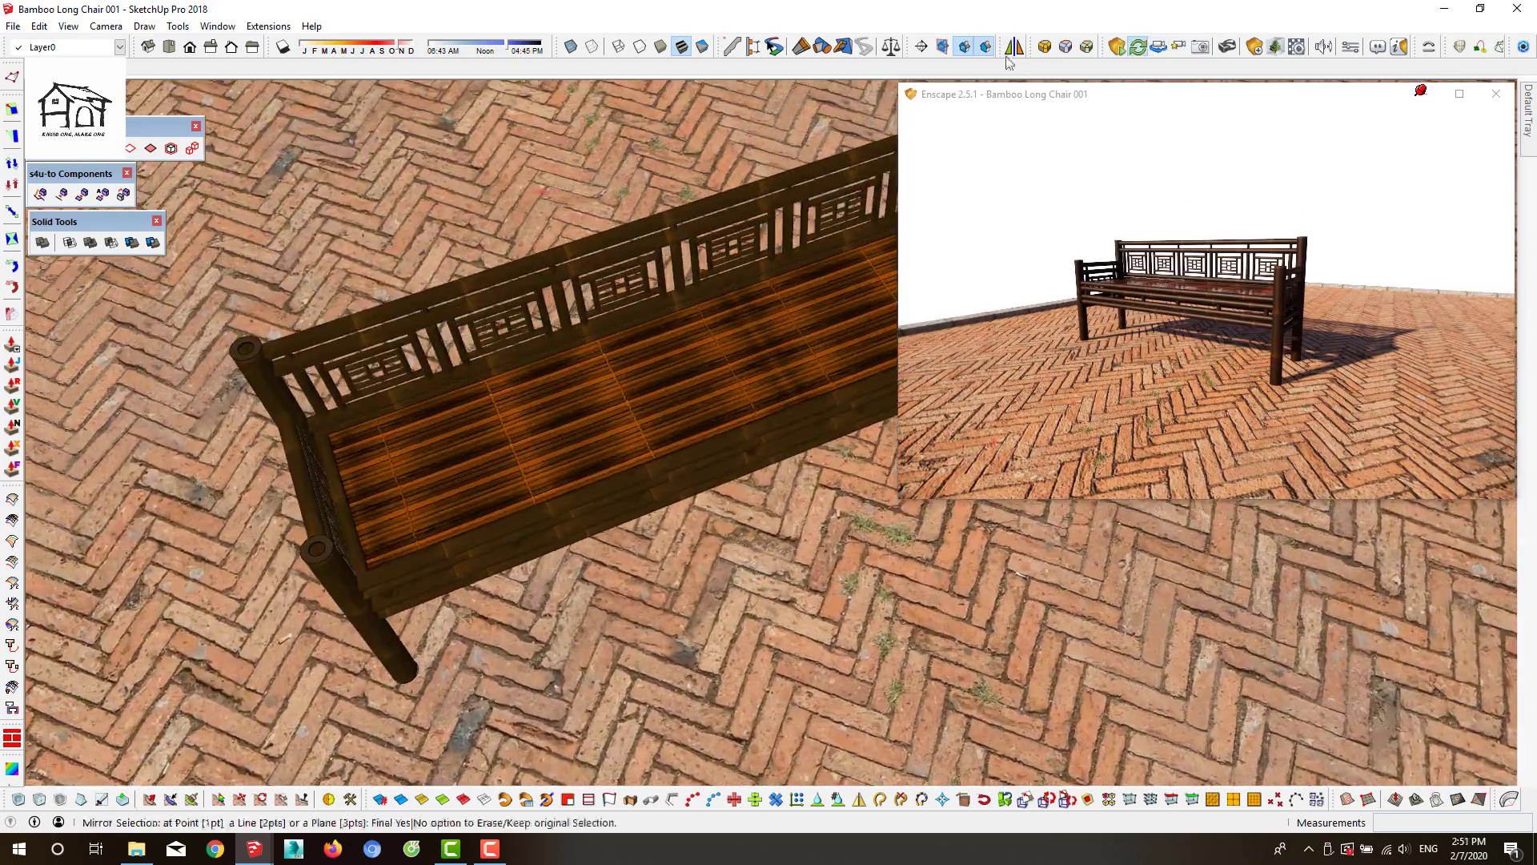
click(1156, 45)
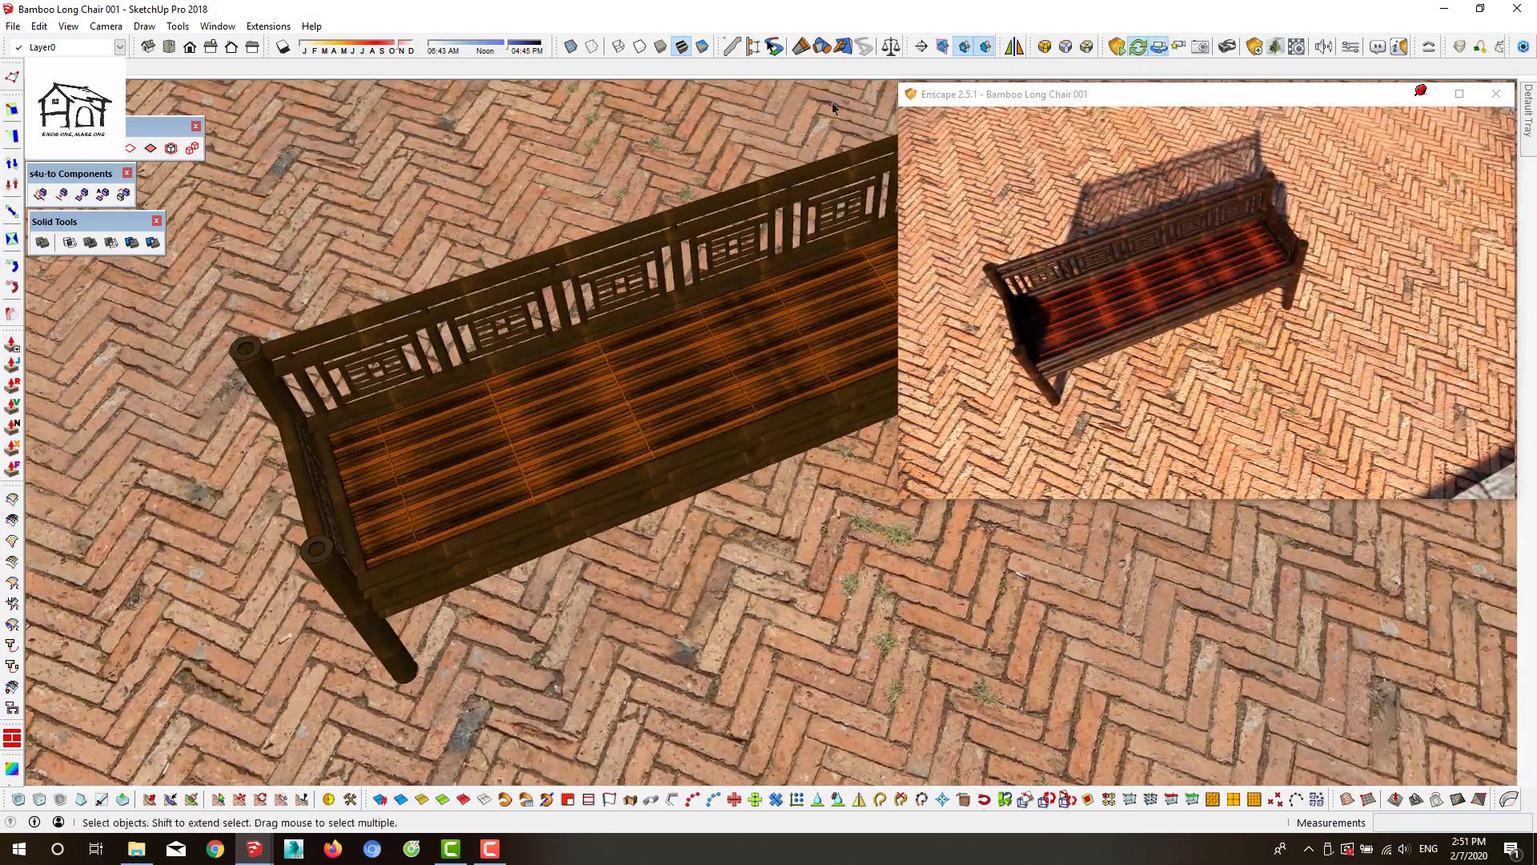
drag(731, 364, 761, 387)
scroll(724, 384, up, 3)
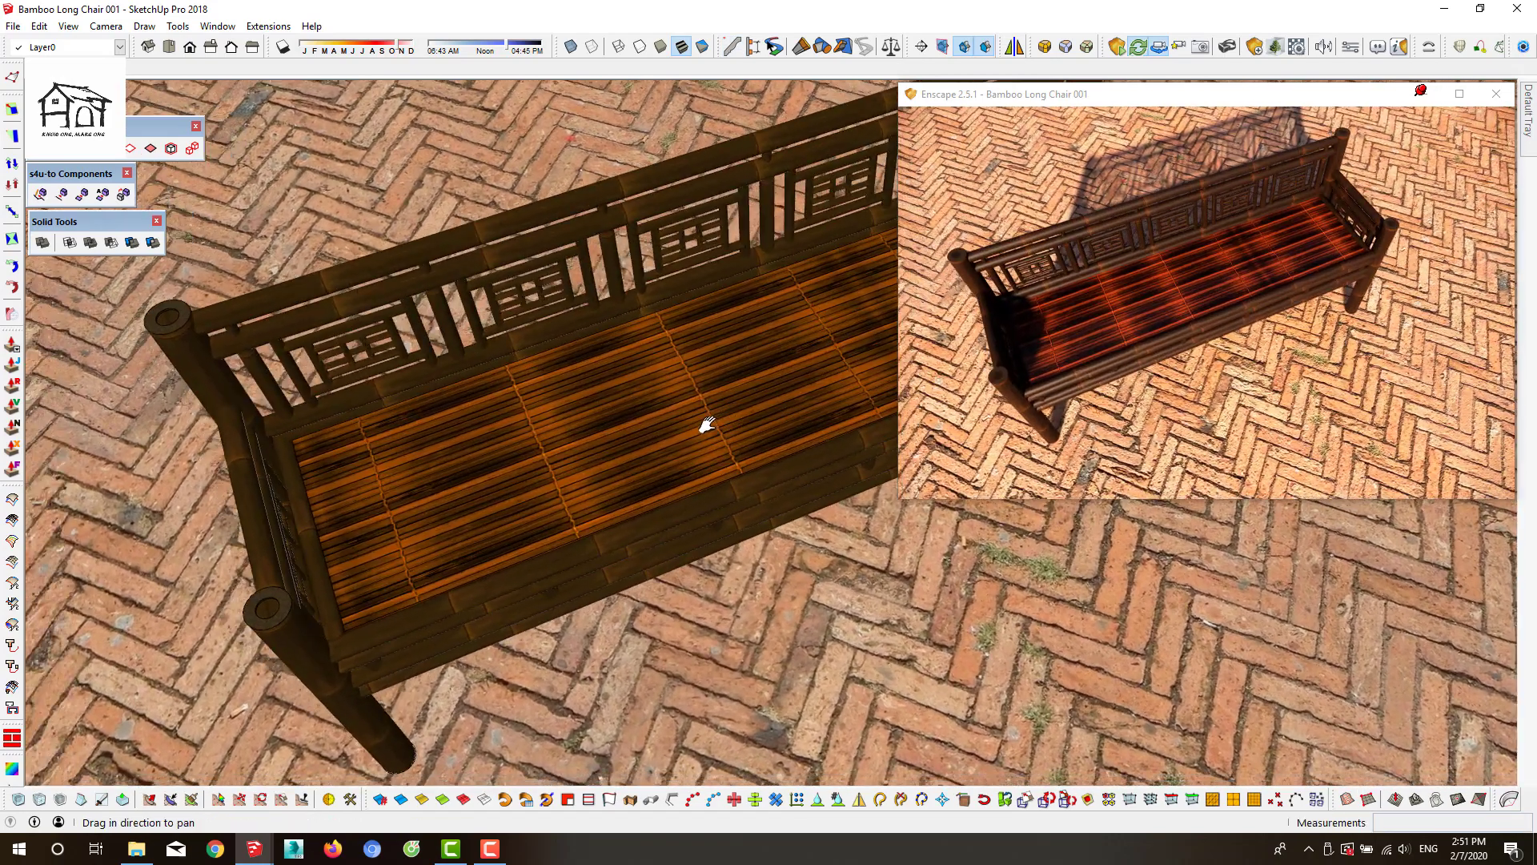
middle_drag(707, 425, 712, 395)
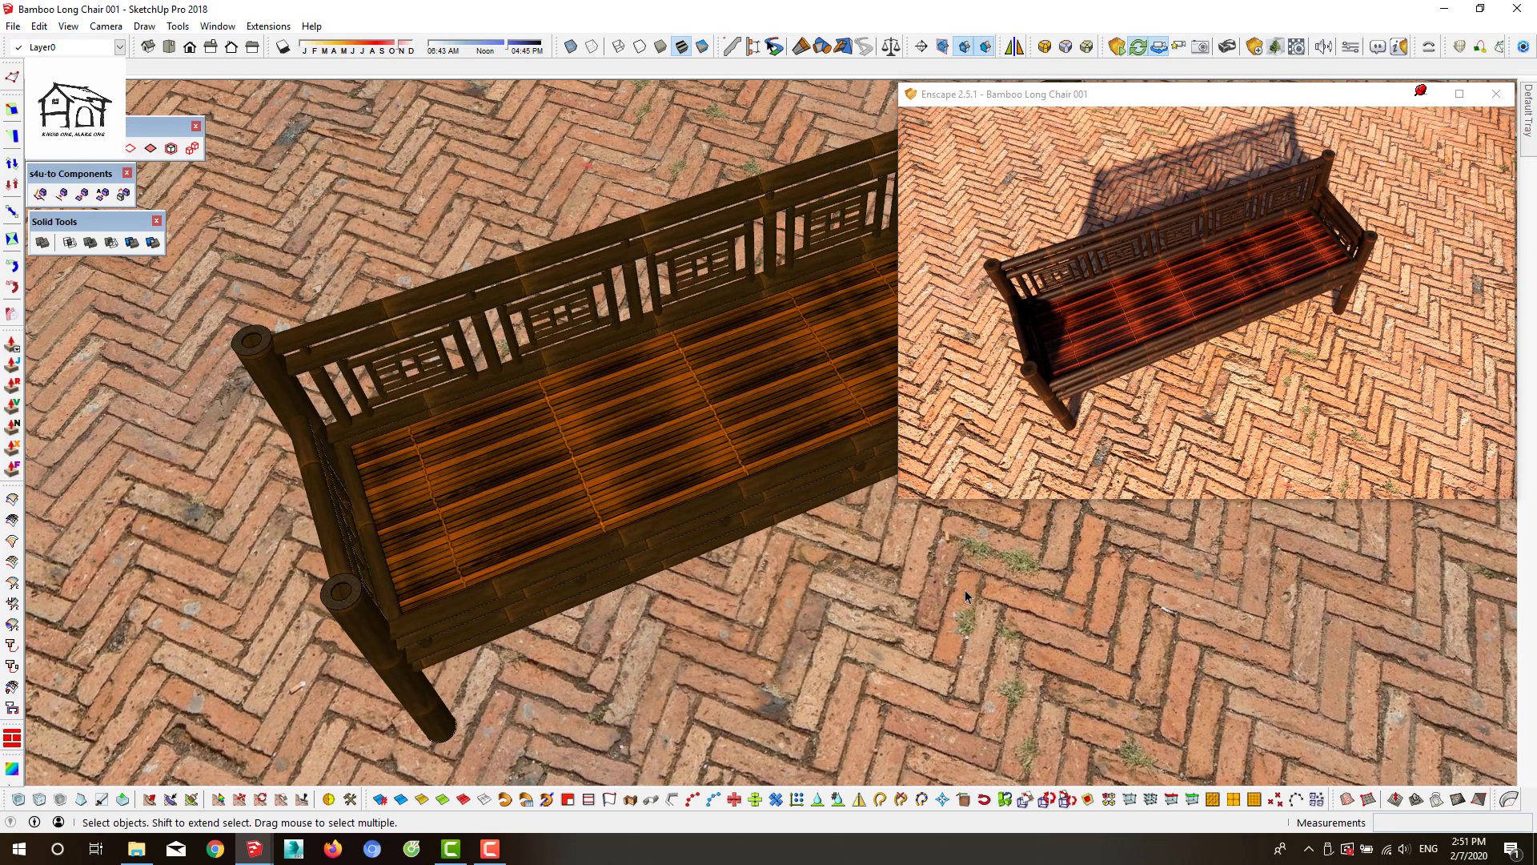
Save the screenshot into 2020 SELF > Youtube > Bamboo with Sketchup
click(405, 217)
double_click(610, 304)
double_click(518, 304)
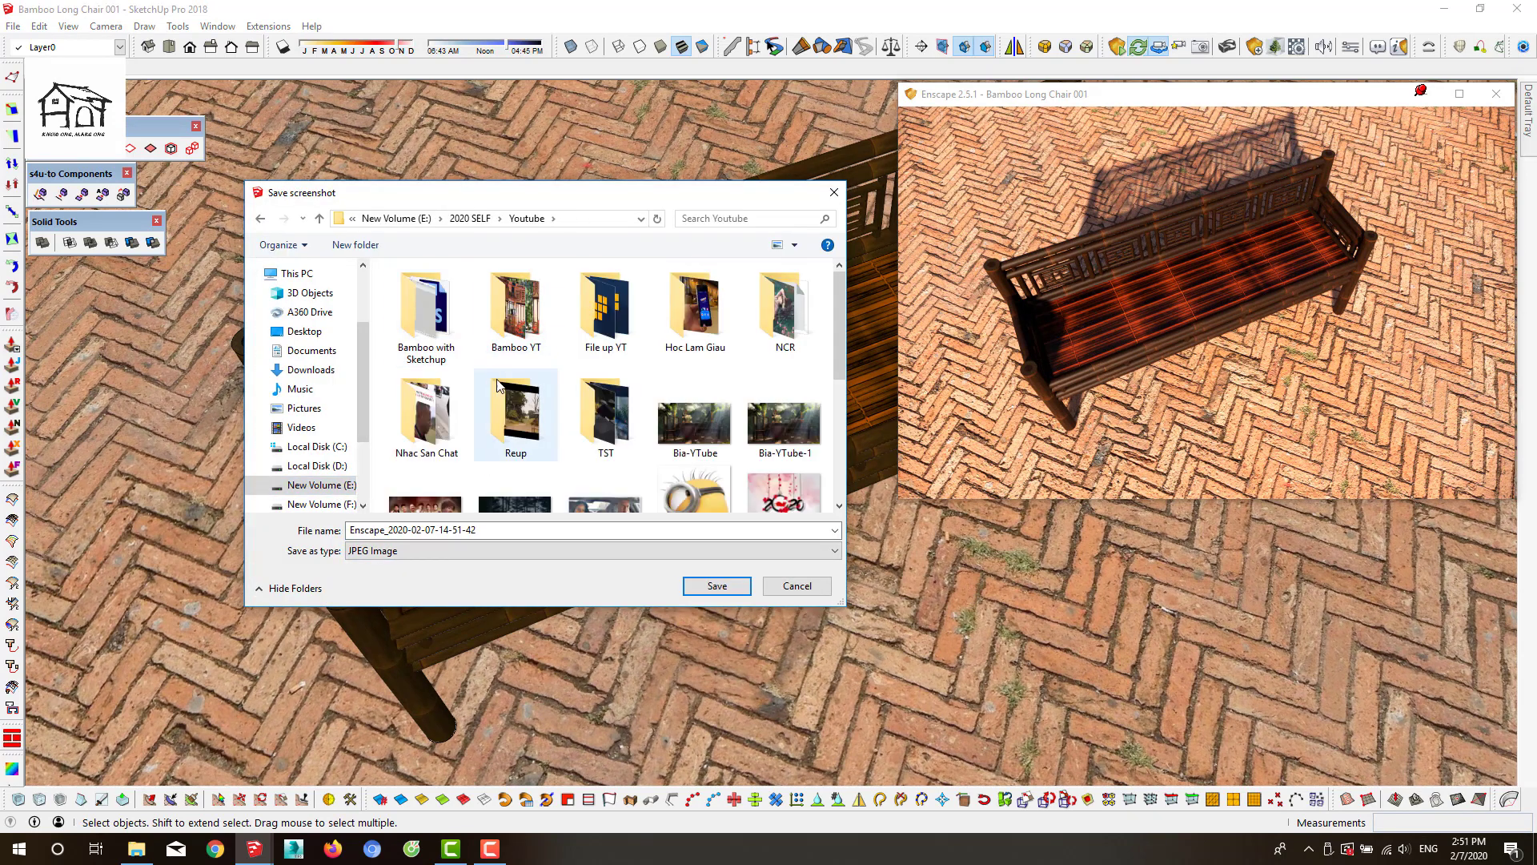
double_click(425, 304)
click(716, 585)
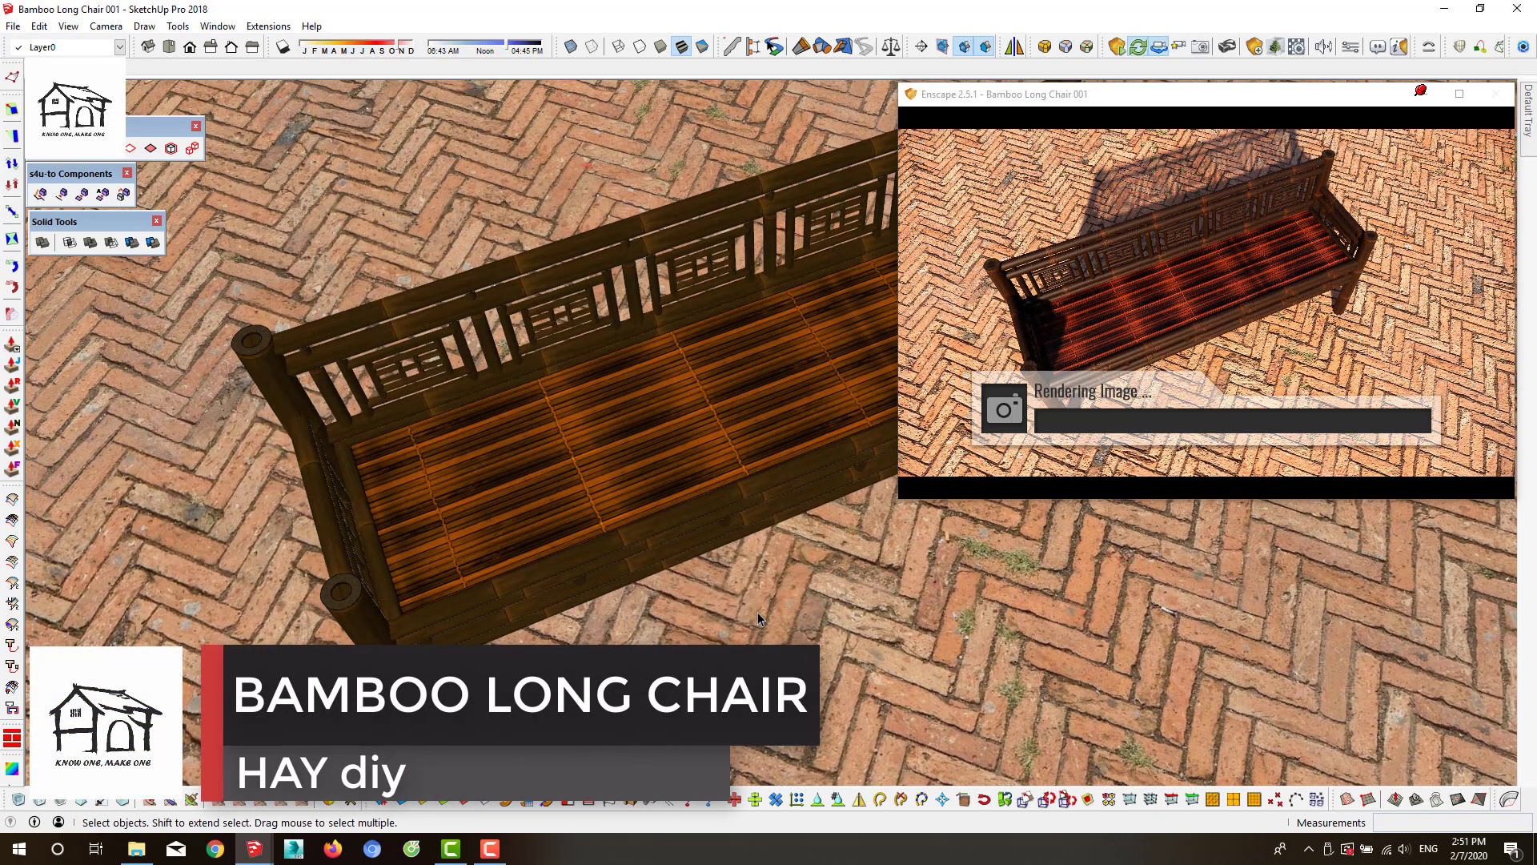